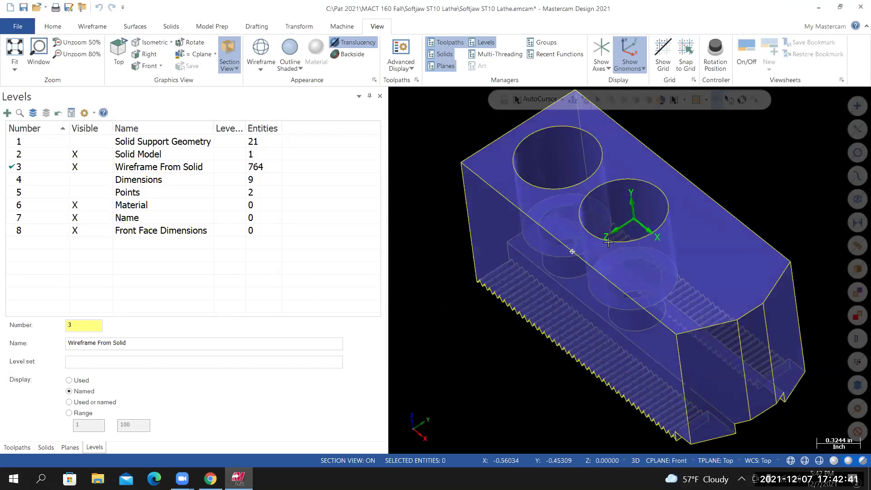
# Step: Switch to the Softjaw Lathe discussion page in the browser and review the contour toolpath settings and tool list
pyautogui.hotkey('alt', '7')
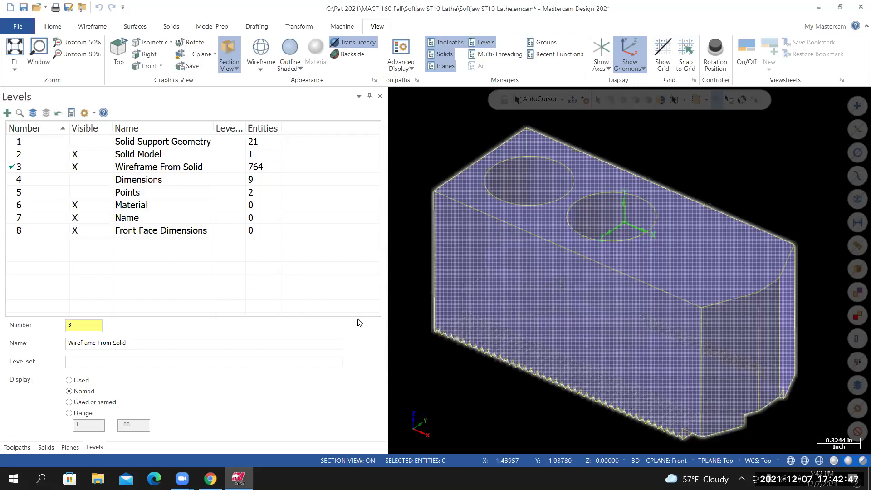
pyautogui.hotkey('alt', 'Tab')
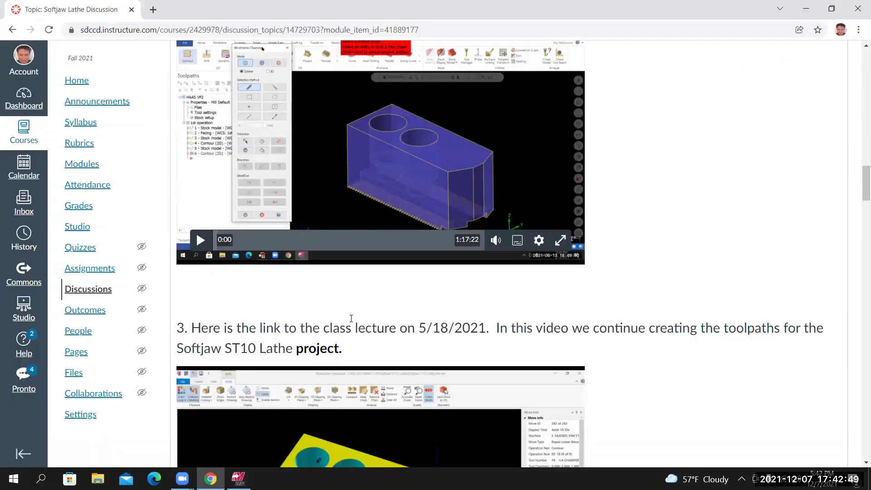
pyautogui.scroll(-10, 349, 322)
pyautogui.scroll(-10, 349, 323)
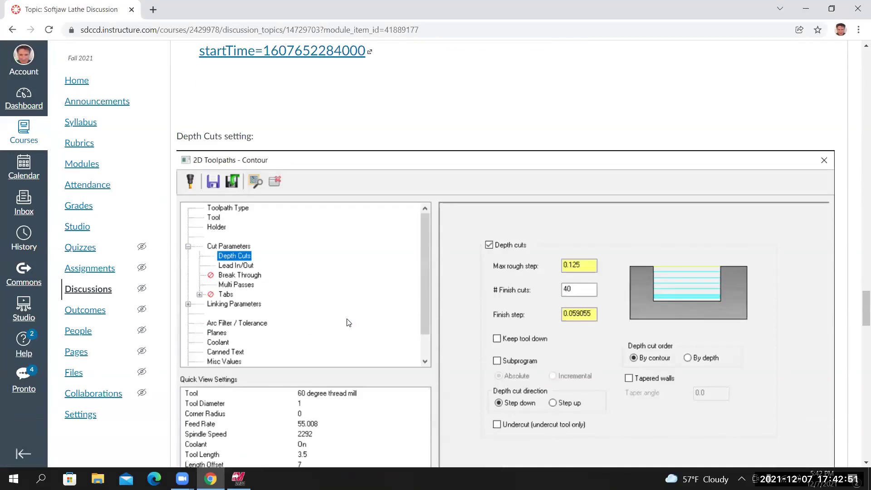
pyautogui.scroll(-8, 349, 323)
pyautogui.scroll(-2, 363, 318)
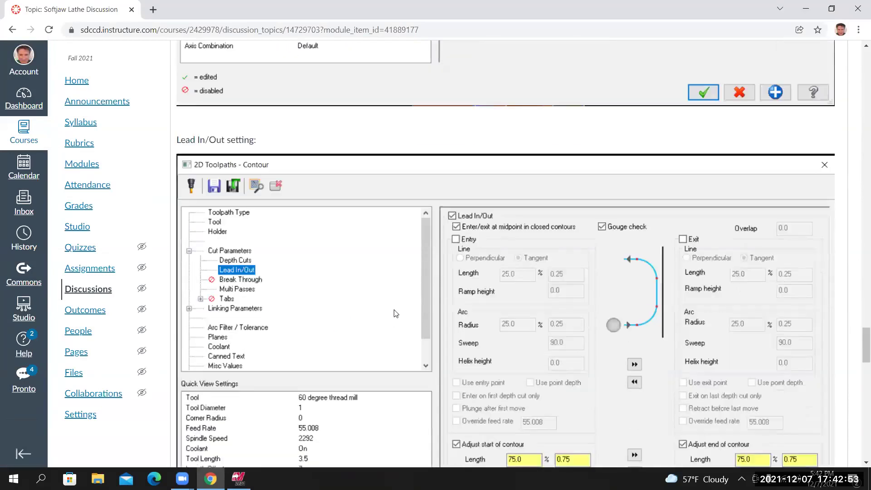
pyautogui.scroll(-4, 398, 312)
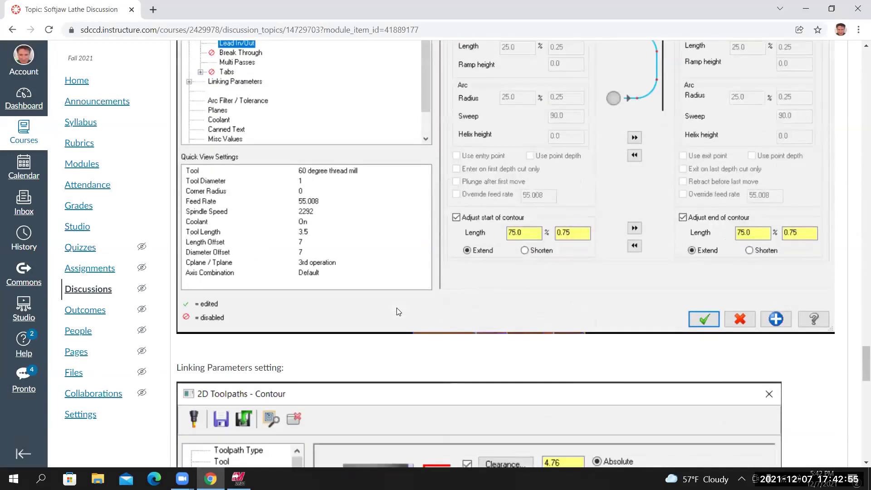
pyautogui.scroll(-12, 398, 311)
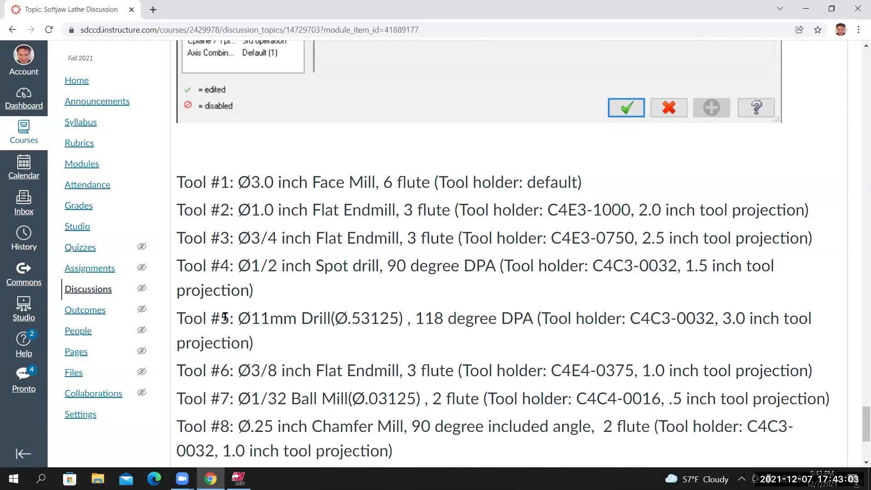
pyautogui.scroll(-2, 226, 319)
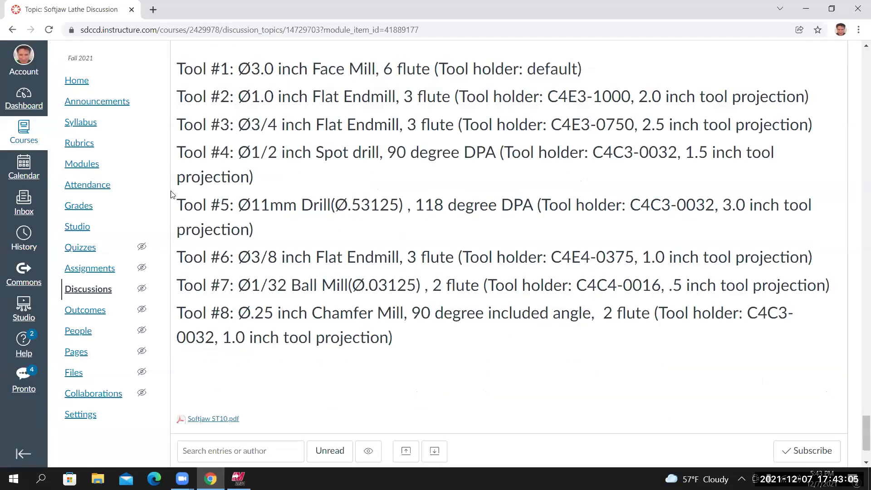
# Step: Return to the Softjaw ST10 Lathe part drawing on the discussion page and examine its dimensions
pyautogui.scroll(2, 160, 337)
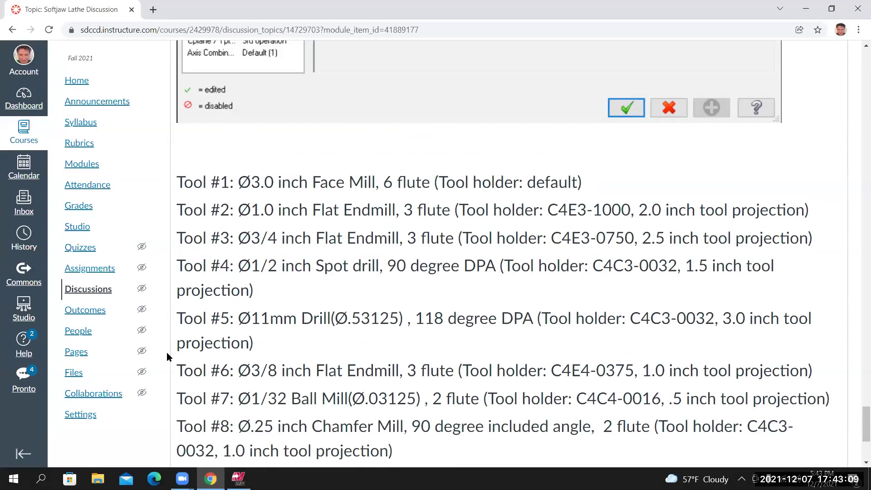
pyautogui.scroll(6, 264, 362)
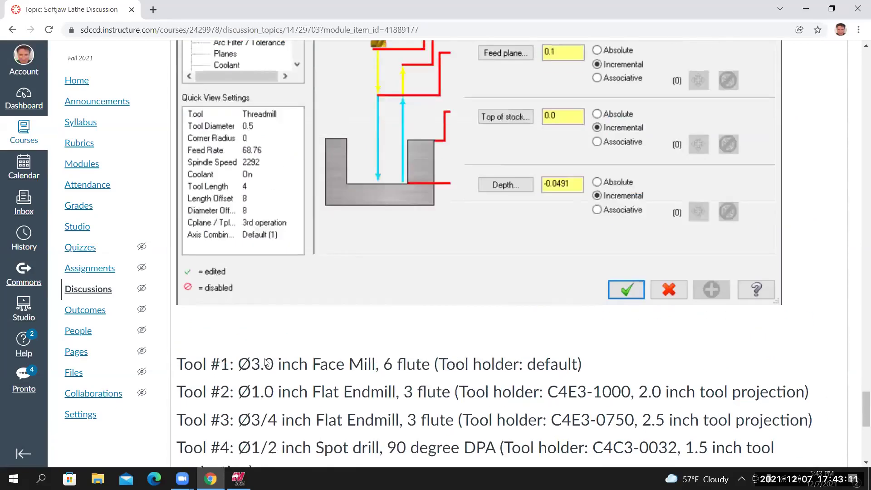
pyautogui.scroll(8, 260, 361)
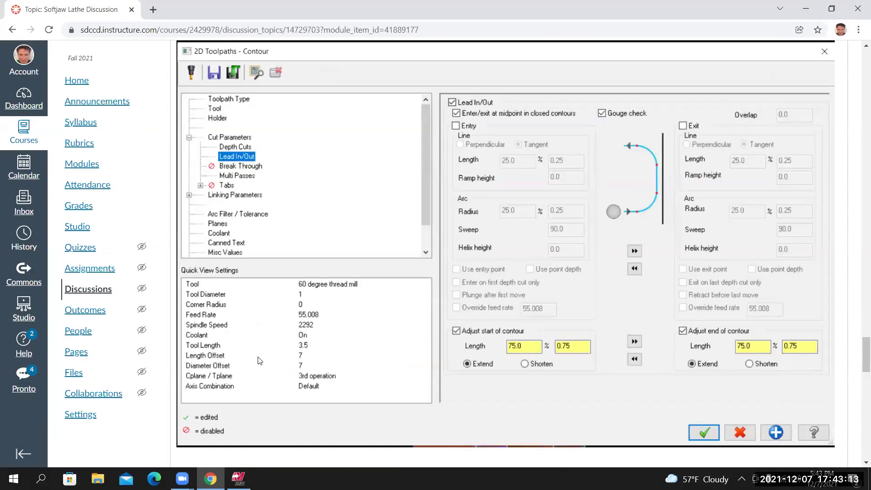
pyautogui.scroll(8, 260, 361)
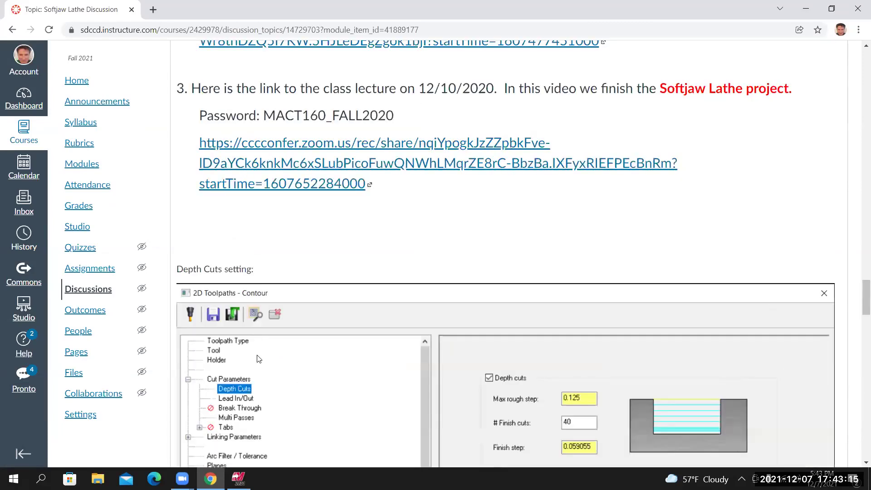
pyautogui.scroll(10, 259, 359)
pyautogui.scroll(8, 259, 352)
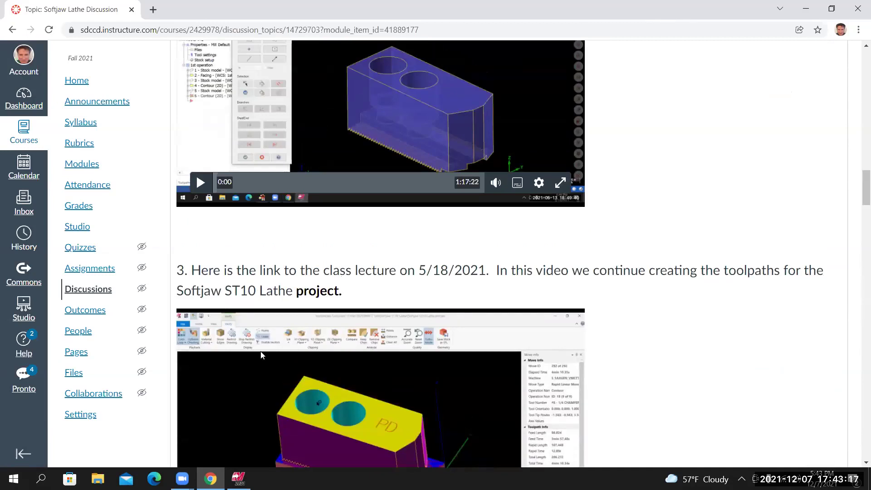
pyautogui.scroll(10, 261, 355)
pyautogui.scroll(1, 245, 365)
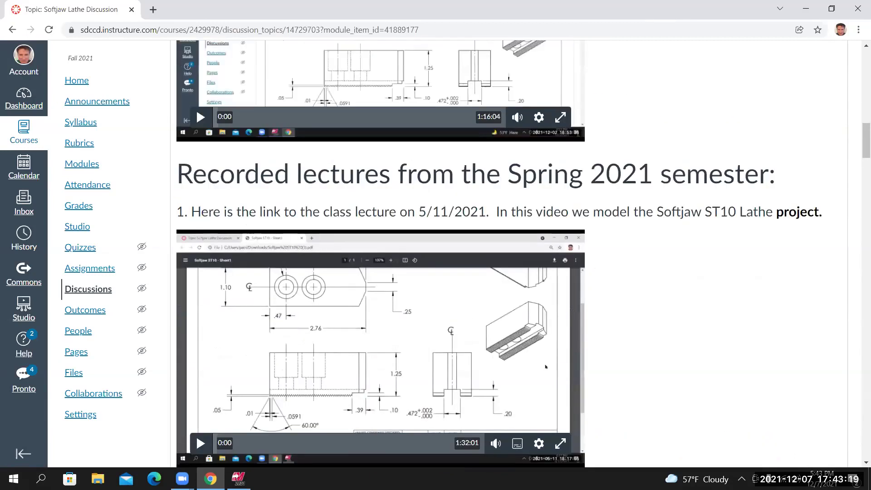
pyautogui.scroll(10, 503, 322)
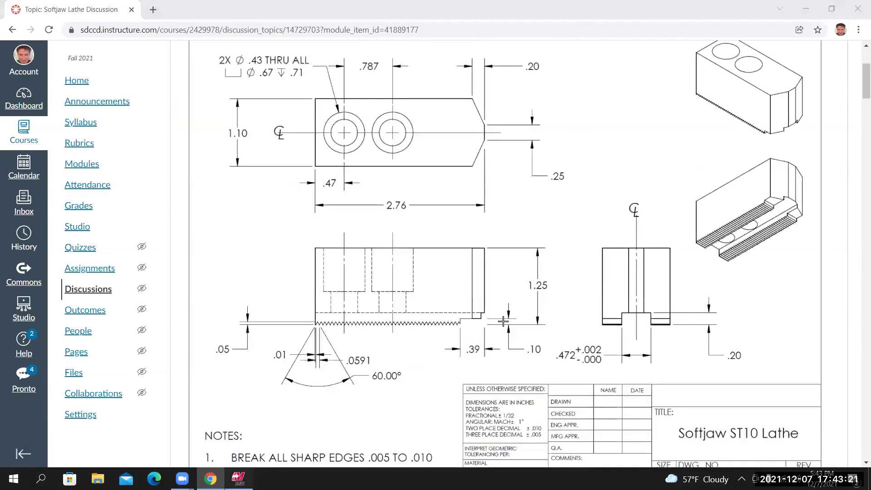
# Step: Switch back to Mastercam and make level 7, Name, the active level
pyautogui.hotkey('alt', 'Tab')
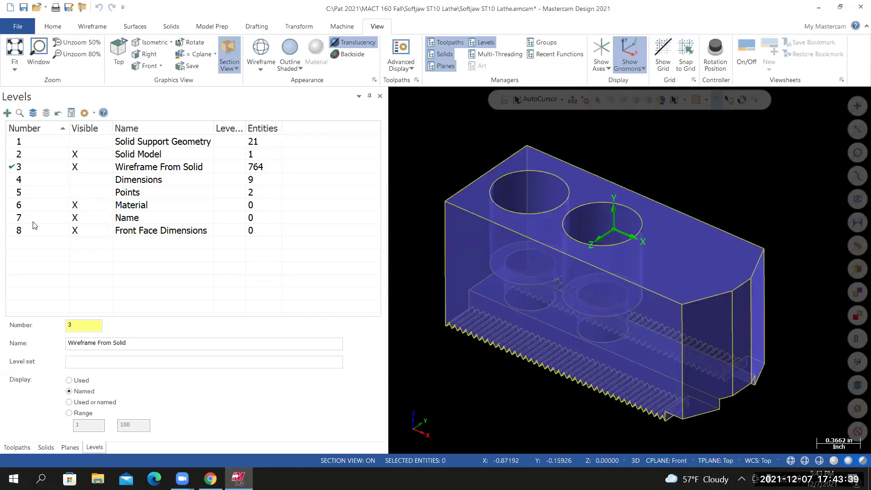
pyautogui.click(52, 222)
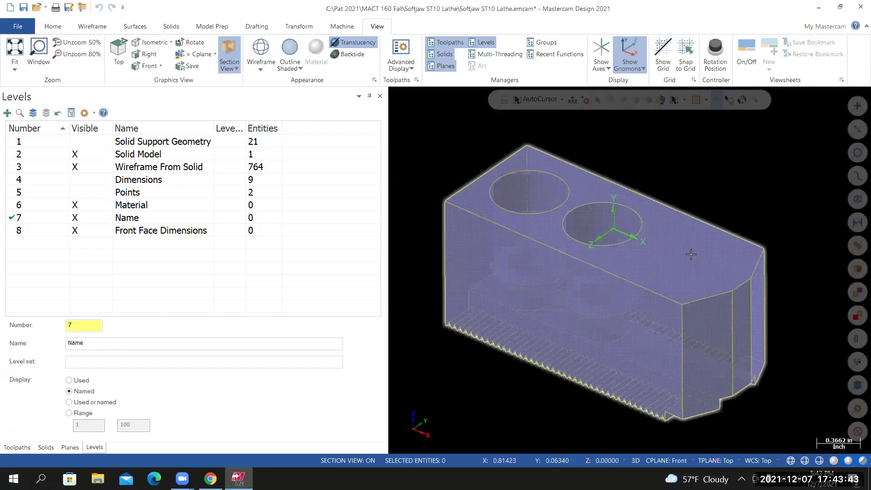
pyautogui.moveTo(695, 285)
pyautogui.mouseDown(button='middle')
pyautogui.moveTo(665, 247)
pyautogui.moveTo(685, 255)
pyautogui.moveTo(702, 241)
pyautogui.moveTo(710, 245)
pyautogui.moveTo(662, 241)
pyautogui.moveTo(679, 218)
pyautogui.moveTo(684, 263)
pyautogui.moveTo(715, 224)
pyautogui.moveTo(671, 263)
pyautogui.moveTo(706, 233)
pyautogui.moveTo(676, 280)
pyautogui.mouseUp(button='middle')
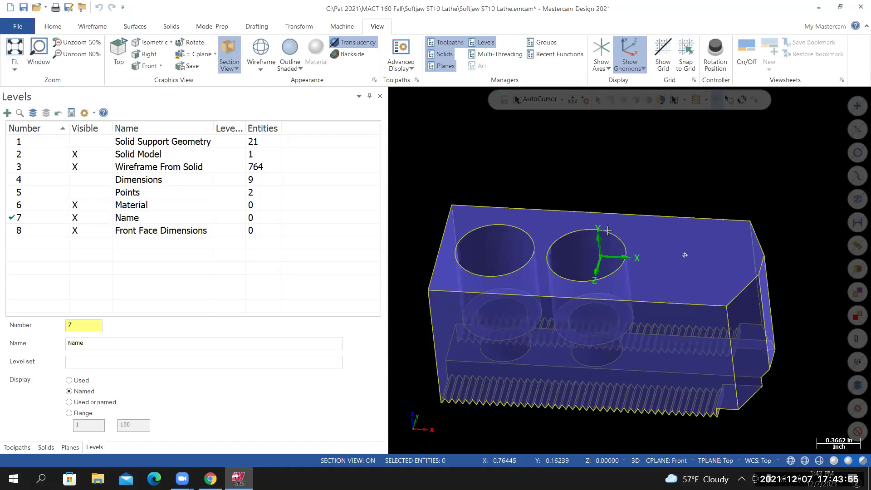
pyautogui.scroll(2, 625, 221)
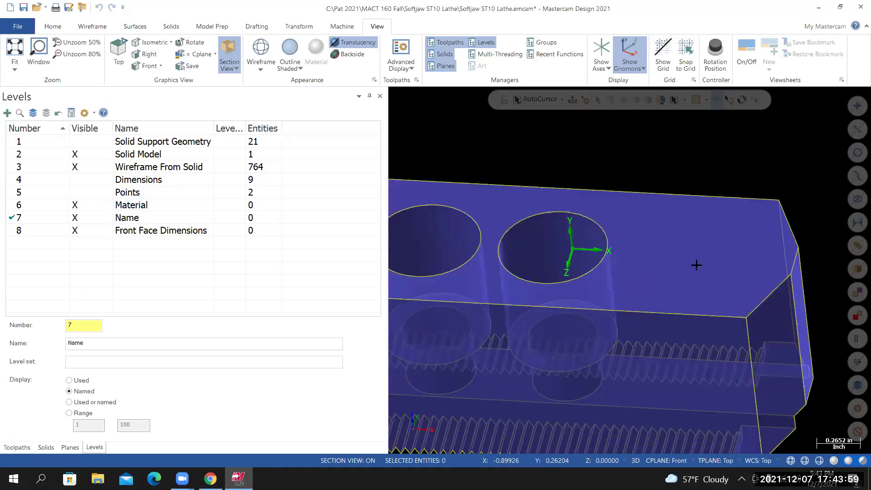
pyautogui.moveTo(736, 276); pyautogui.dragTo(619, 260, button='middle')
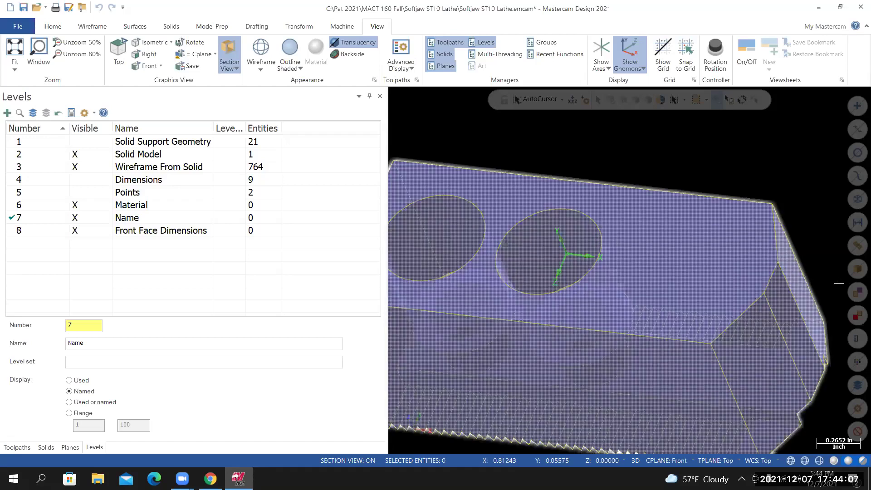
pyautogui.scroll(1, 631, 232)
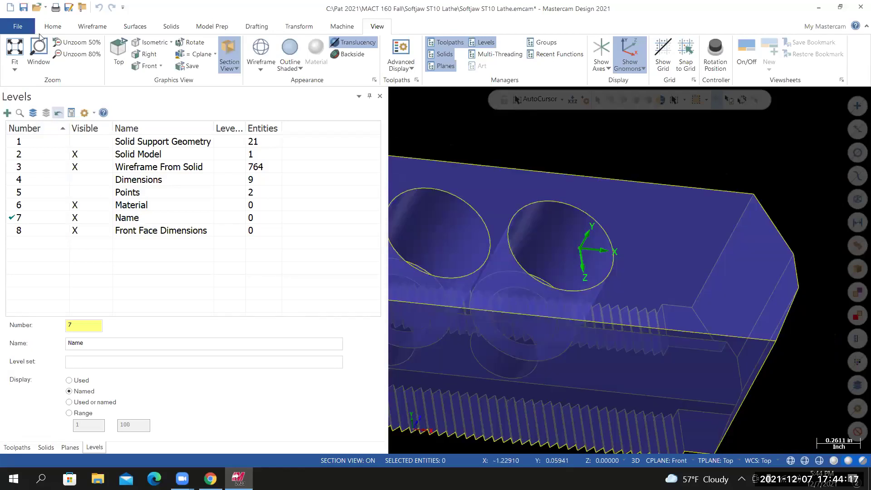
# Step: Set the default wireframe colour to dark red
pyautogui.click(53, 27)
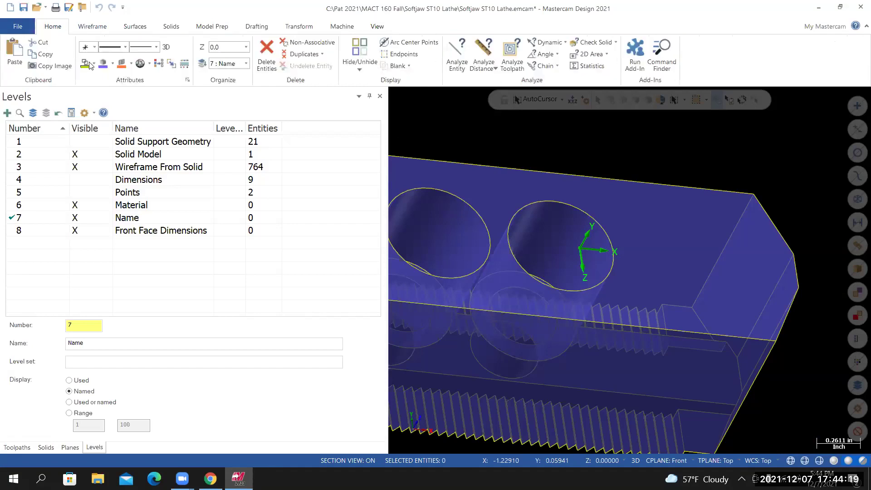
pyautogui.click(94, 64)
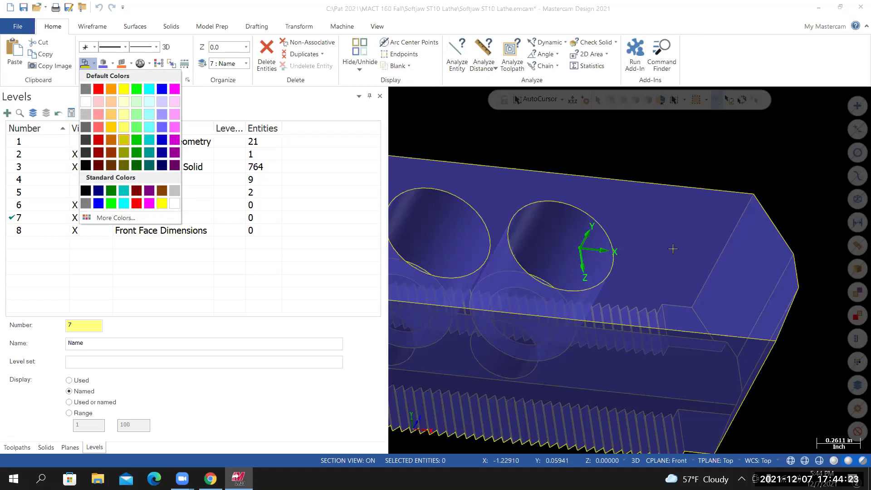
pyautogui.click(98, 140)
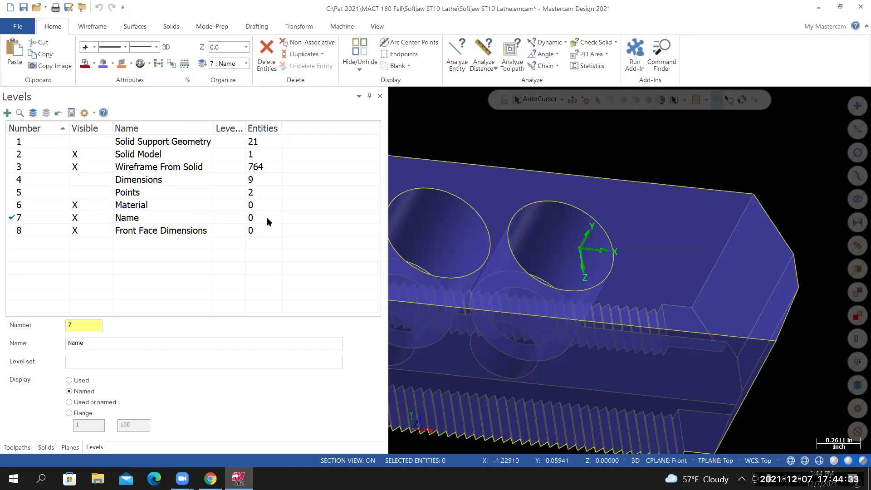
# Step: Start Create Letters with a letter height of 0.25 and enter the text PD
pyautogui.click(92, 27)
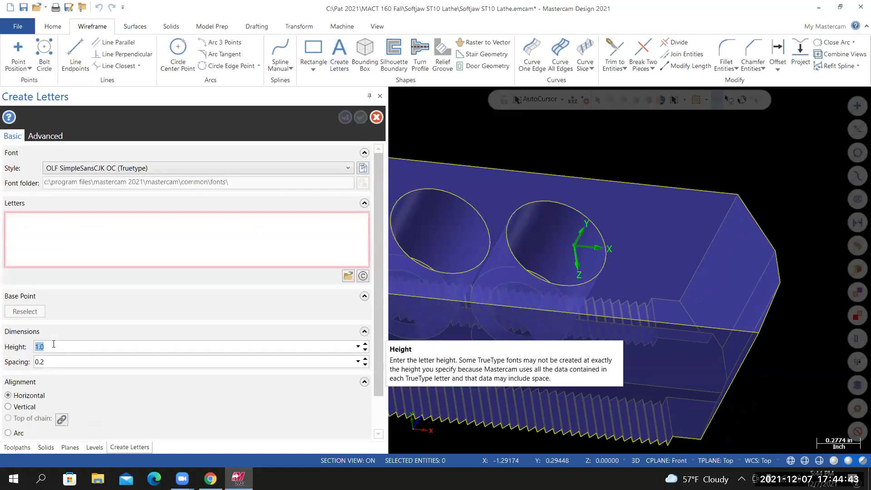
pyautogui.write('0.25')
pyautogui.click(21, 225)
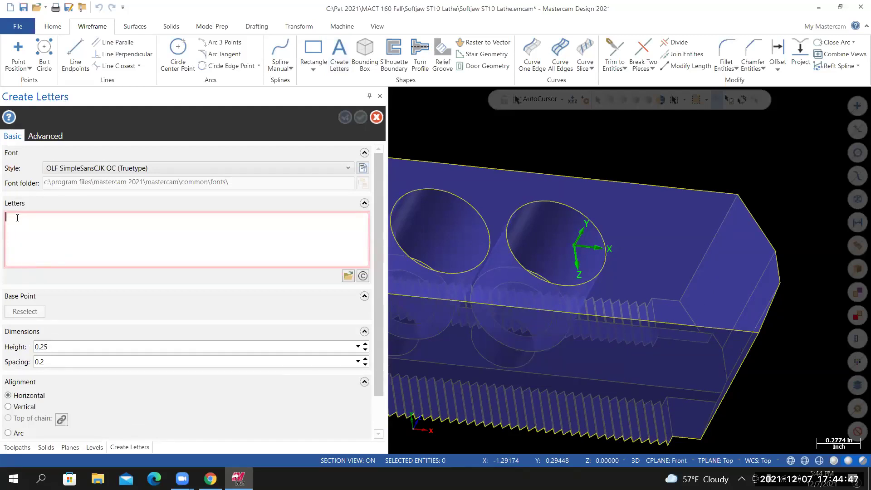
pyautogui.write('P')
pyautogui.write('P')
pyautogui.press('Return')
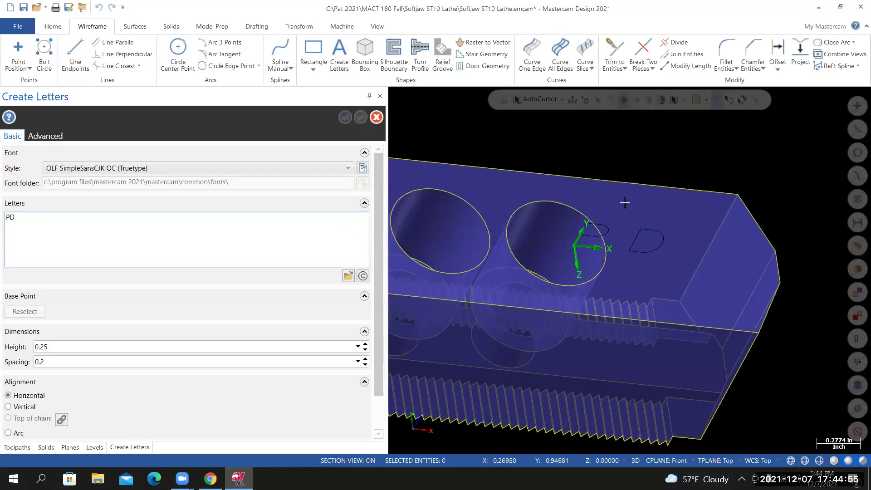
# Step: Set the construction plane to Top and reduce the letter spacing to 0.05
pyautogui.scroll(-1, 581, 176)
pyautogui.scroll(-1, 599, 169)
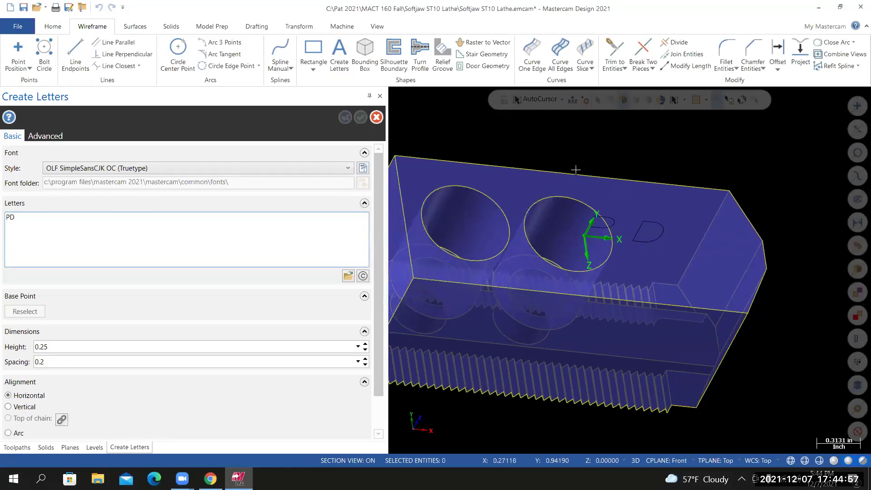
pyautogui.moveTo(576, 170); pyautogui.dragTo(622, 198, button='middle')
pyautogui.moveTo(625, 161); pyautogui.dragTo(640, 159, button='middle')
pyautogui.moveTo(622, 199); pyautogui.dragTo(630, 270, button='middle')
pyautogui.moveTo(653, 158); pyautogui.dragTo(619, 160, button='middle')
pyautogui.moveTo(630, 270); pyautogui.dragTo(615, 205, button='middle')
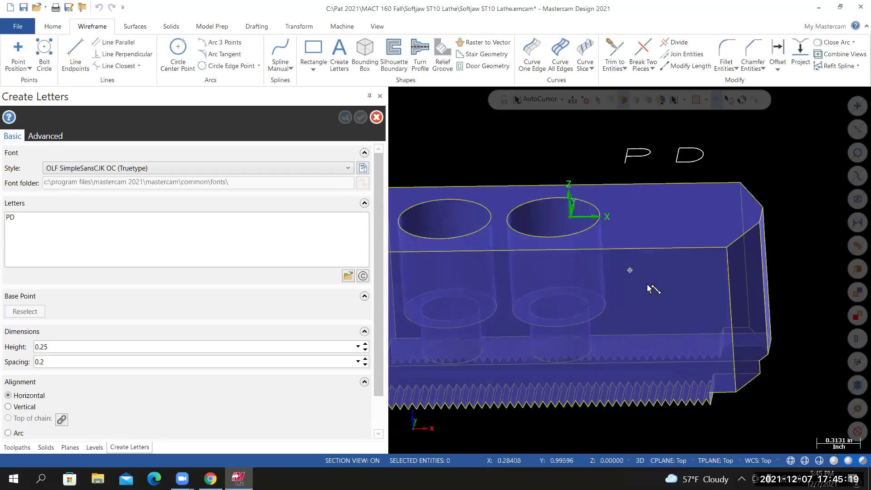
pyautogui.moveTo(674, 178); pyautogui.dragTo(607, 182, button='middle')
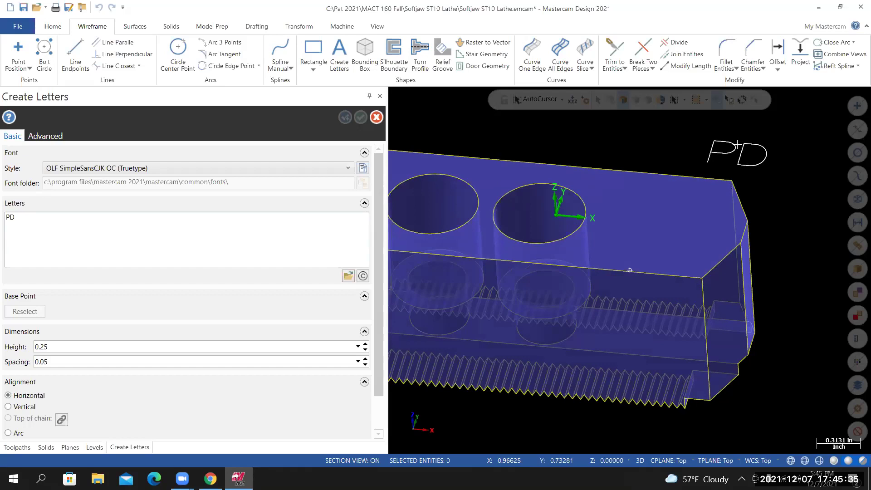
# Step: Place the PD letters just off the block, beyond the rear corner near its tapered nose, and finish creating them
pyautogui.click(736, 145)
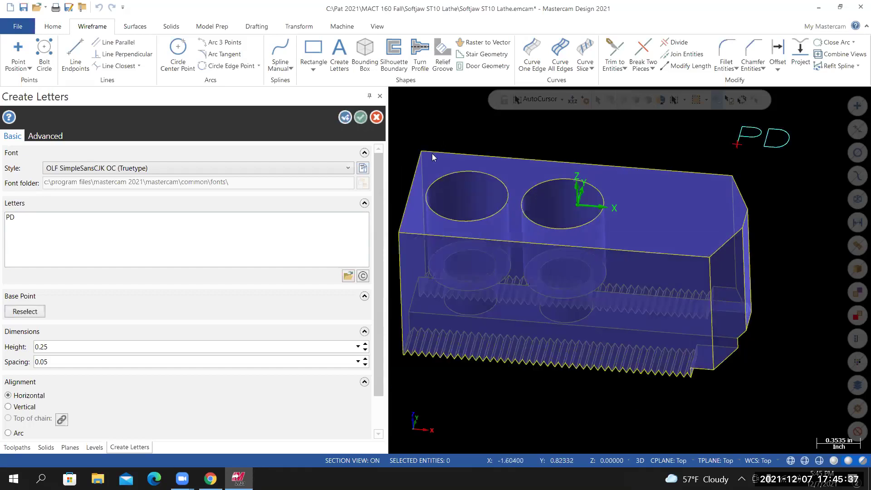
pyautogui.click(361, 117)
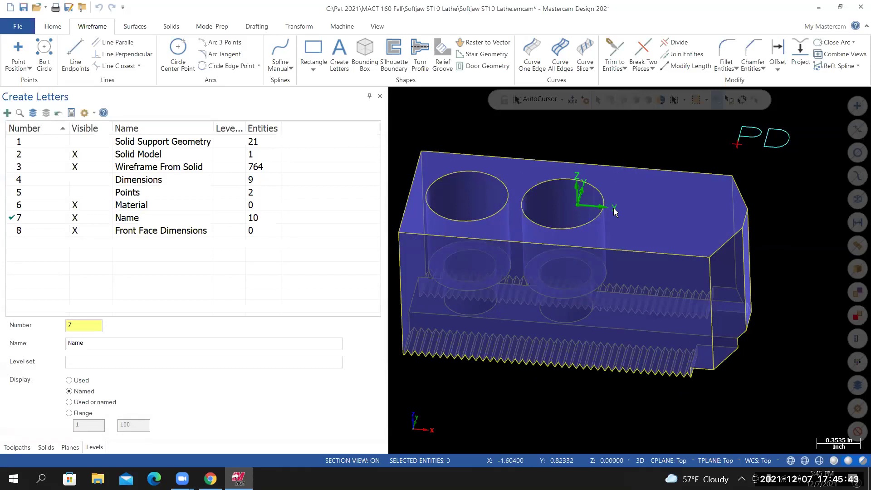
pyautogui.press('Return')
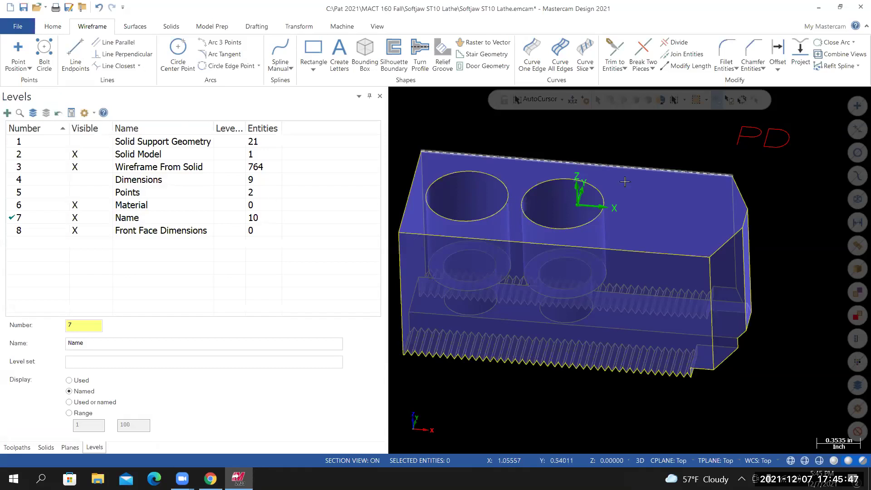
# Step: Draw a 1.168 line on the top face from the quadrant of the hole nearest the nose to the midpoint of the nose's end edge
pyautogui.scroll(1, 595, 231)
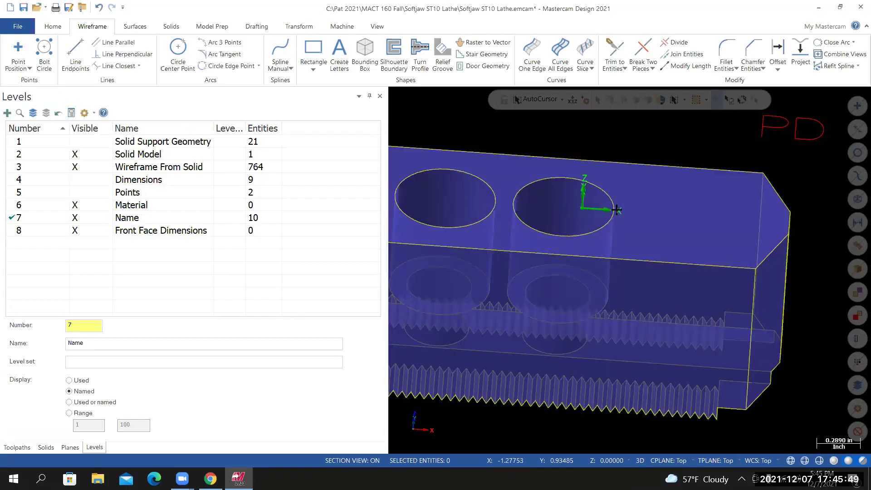
pyautogui.moveTo(618, 212); pyautogui.dragTo(620, 214, button='middle')
pyautogui.press('l')
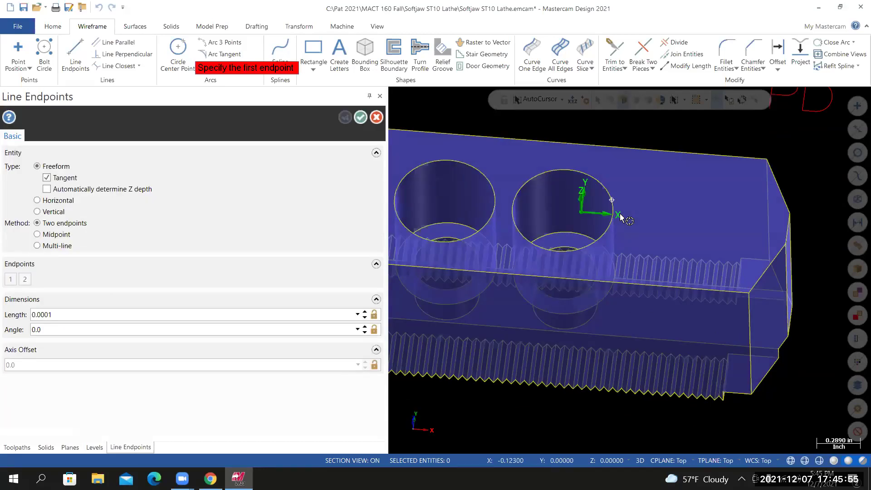
pyautogui.moveTo(621, 218); pyautogui.dragTo(658, 191, button='middle')
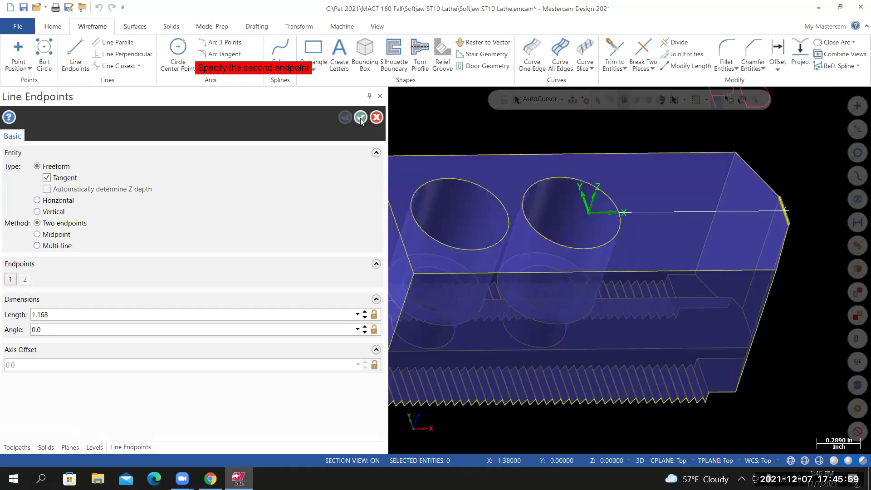
pyautogui.press('Escape')
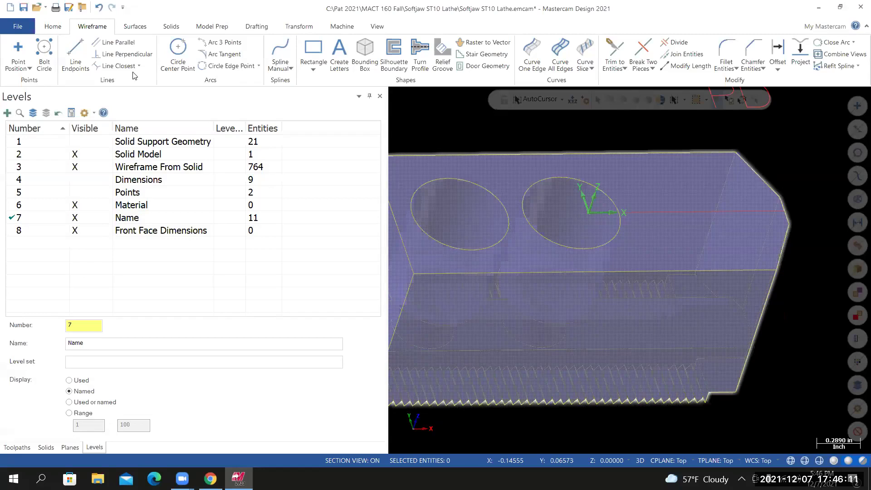
# Step: Start Translate and select all of the PD letter geometry as the entities
pyautogui.click(299, 27)
pyautogui.click(43, 50)
pyautogui.moveTo(679, 170); pyautogui.dragTo(788, 119)
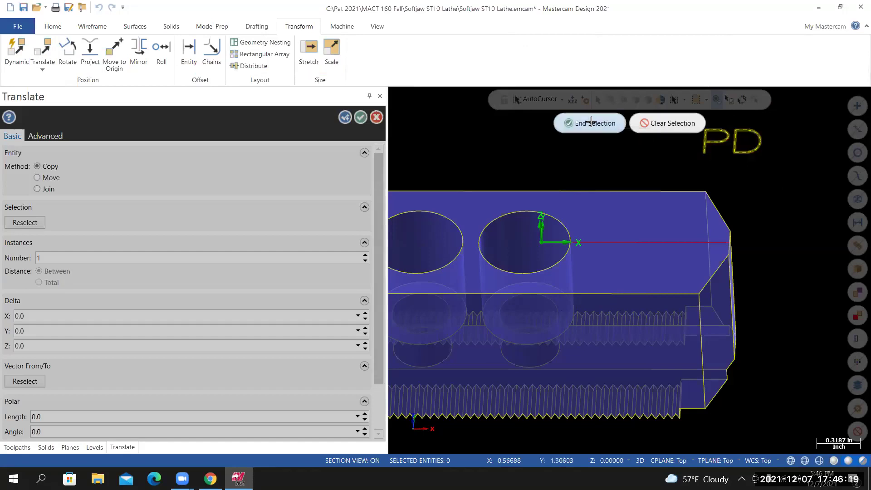
pyautogui.click(592, 121)
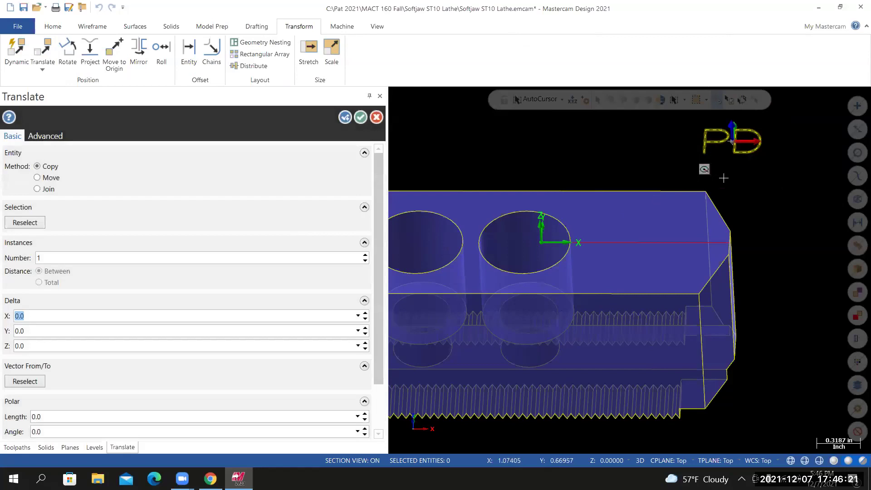
pyautogui.moveTo(757, 165)
pyautogui.mouseDown(button='middle')
pyautogui.moveTo(726, 182)
pyautogui.moveTo(755, 156)
pyautogui.moveTo(761, 208)
pyautogui.moveTo(750, 200)
pyautogui.moveTo(689, 204)
pyautogui.mouseUp(button='middle')
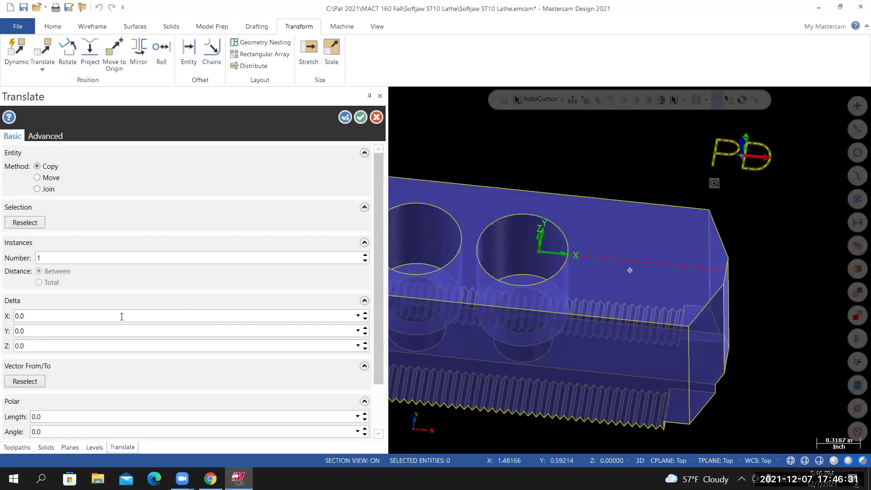
# Step: Translate the PD letters with the Move method from the point midway between them to the midpoint of the construction line
pyautogui.scroll(-1, 176, 358)
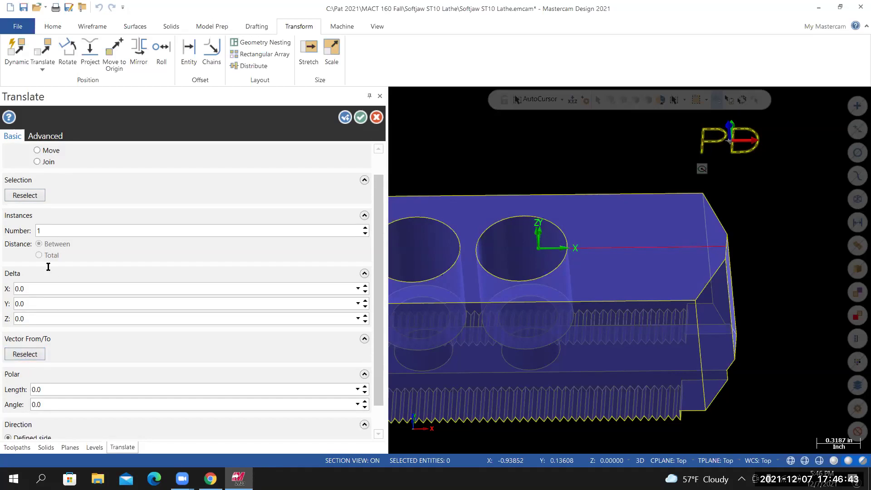
pyautogui.click(732, 140)
pyautogui.scroll(1, 732, 139)
pyautogui.click(733, 136)
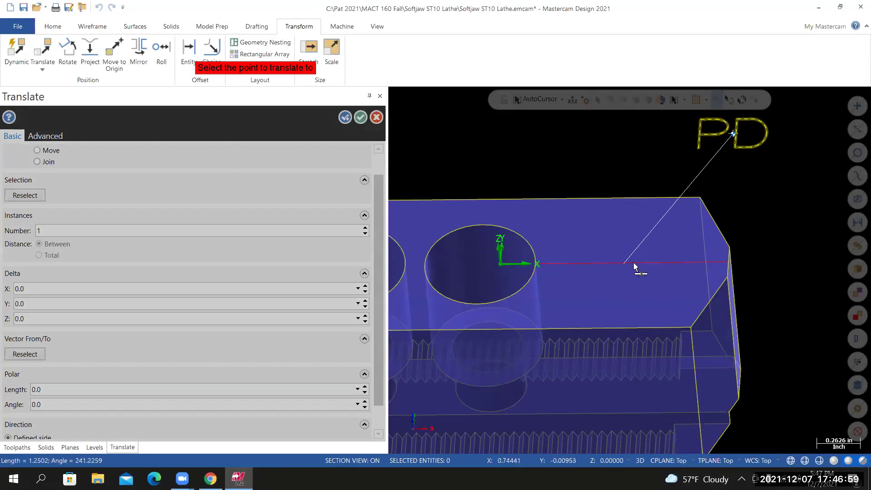
pyautogui.click(635, 265)
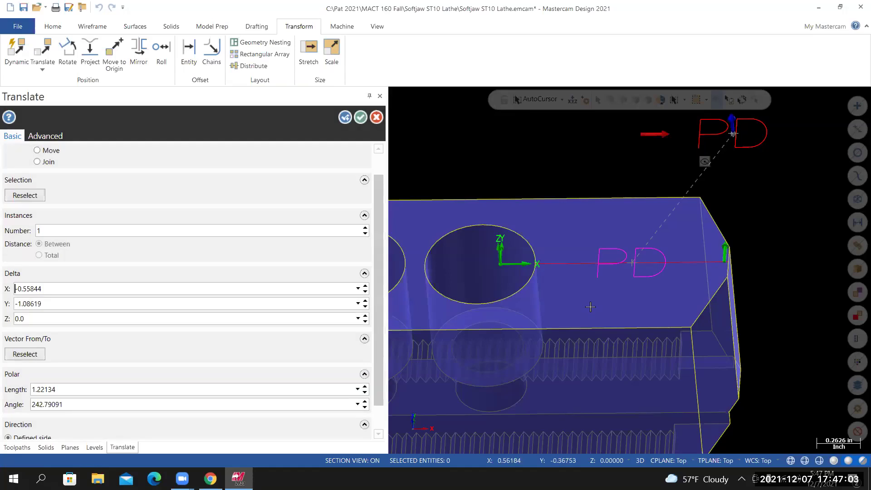
pyautogui.moveTo(380, 180); pyautogui.dragTo(380, 159)
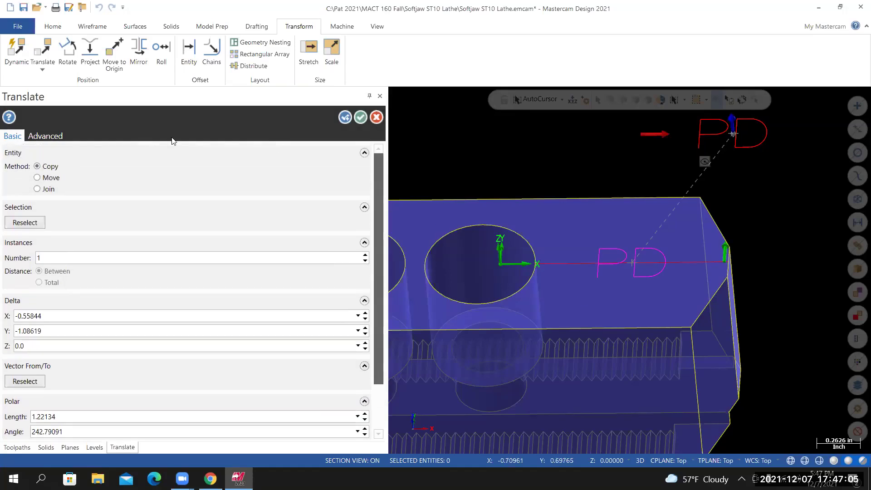
pyautogui.click(37, 177)
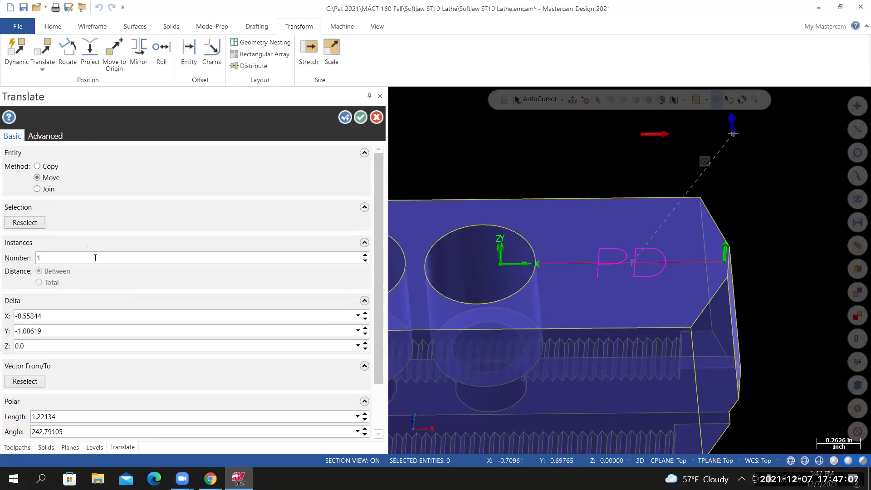
pyautogui.click(360, 118)
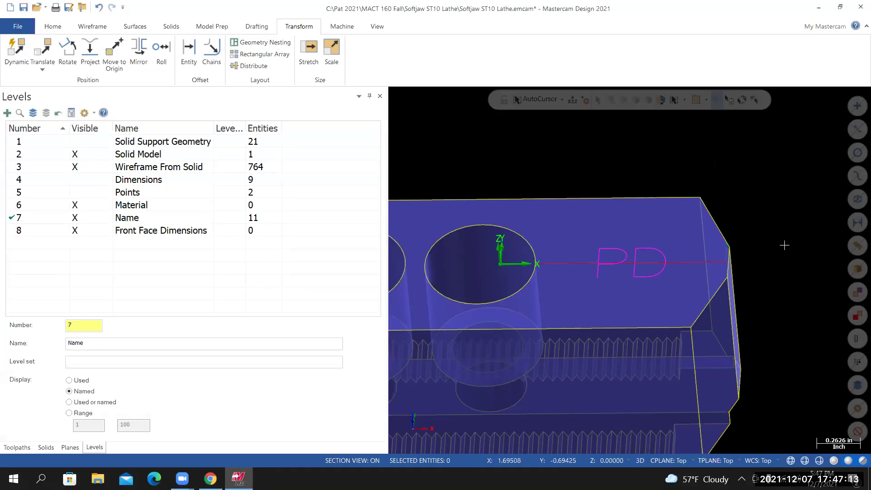
# Step: Delete the construction line running through the PD letters and save the file
pyautogui.moveTo(767, 251); pyautogui.dragTo(755, 183, button='middle')
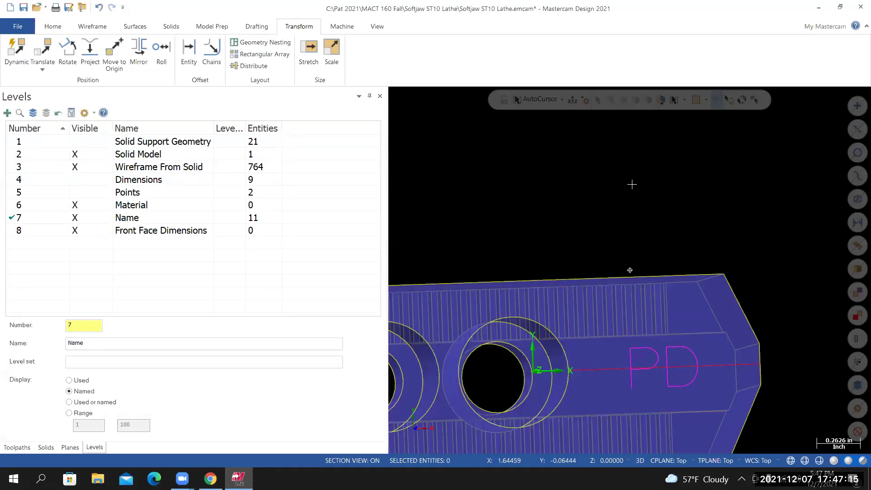
pyautogui.moveTo(812, 220); pyautogui.dragTo(808, 154, button='middle')
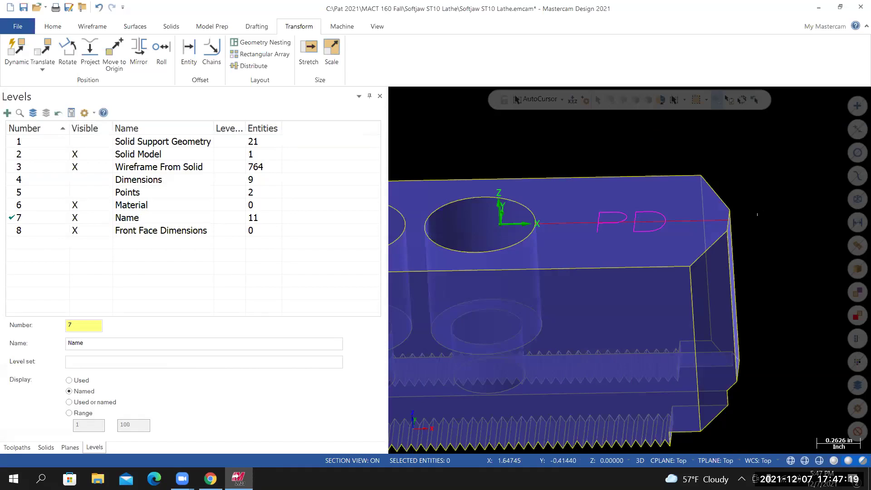
pyautogui.press('Delete')
pyautogui.rightClick(549, 219)
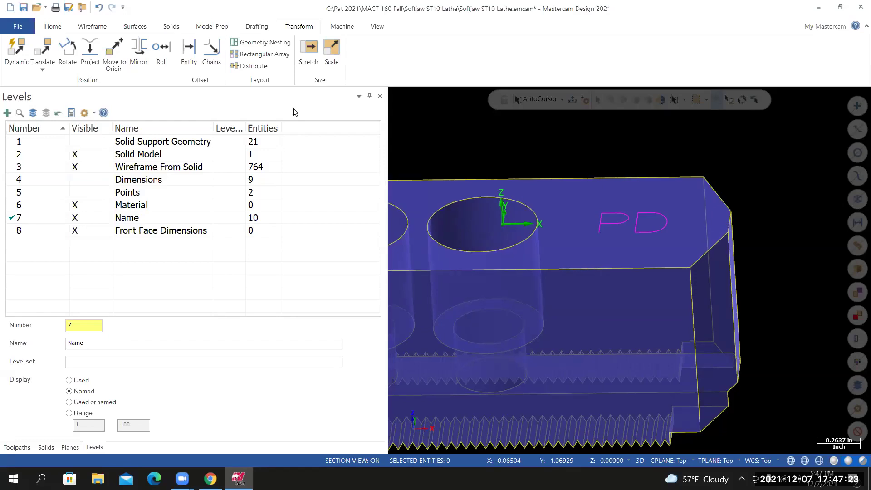
pyautogui.click(24, 141)
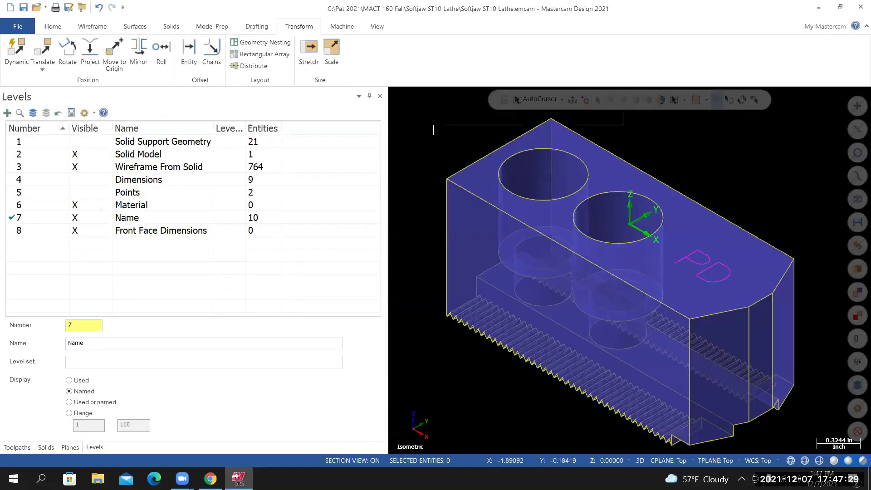
# Step: Clear the transform colours from the PD letters and turn off the solid's translucency
pyautogui.rightClick(434, 130)
pyautogui.click(469, 274)
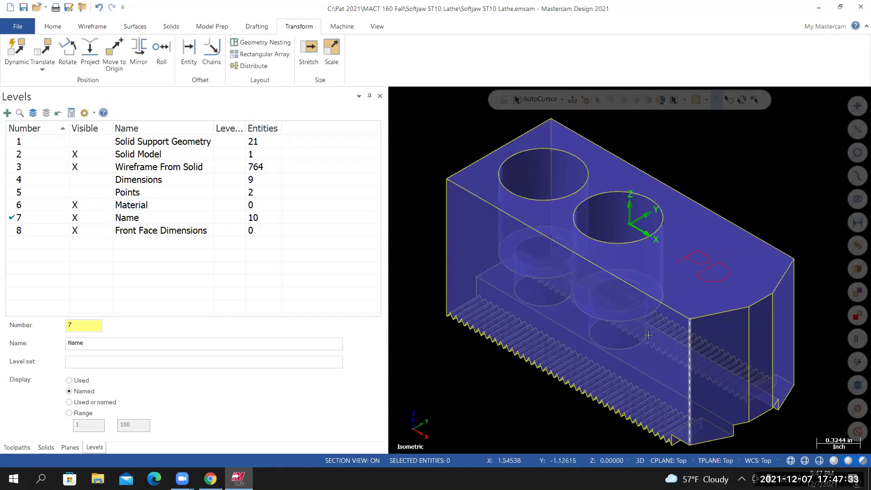
pyautogui.click(861, 461)
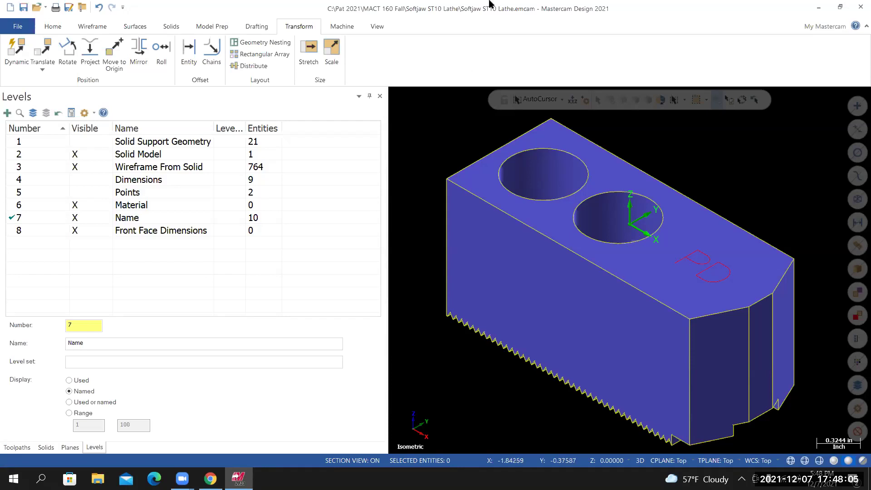
pyautogui.click(308, 52)
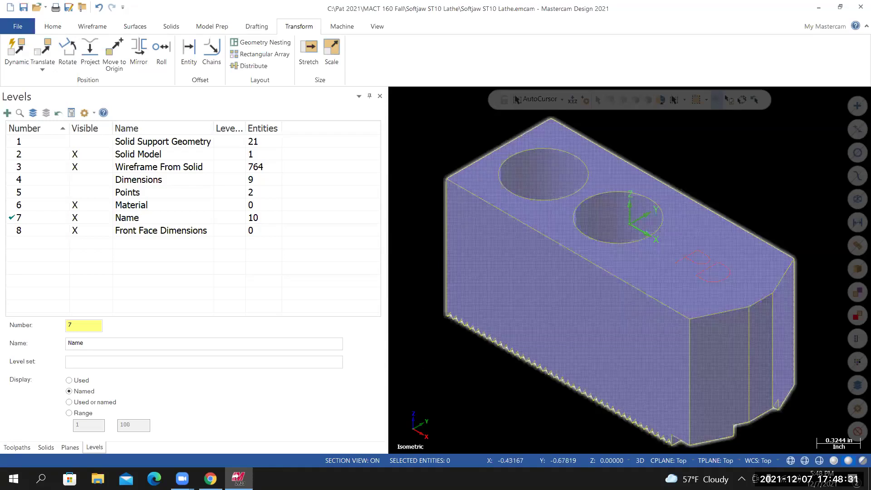
pyautogui.scroll(-1, 615, 280)
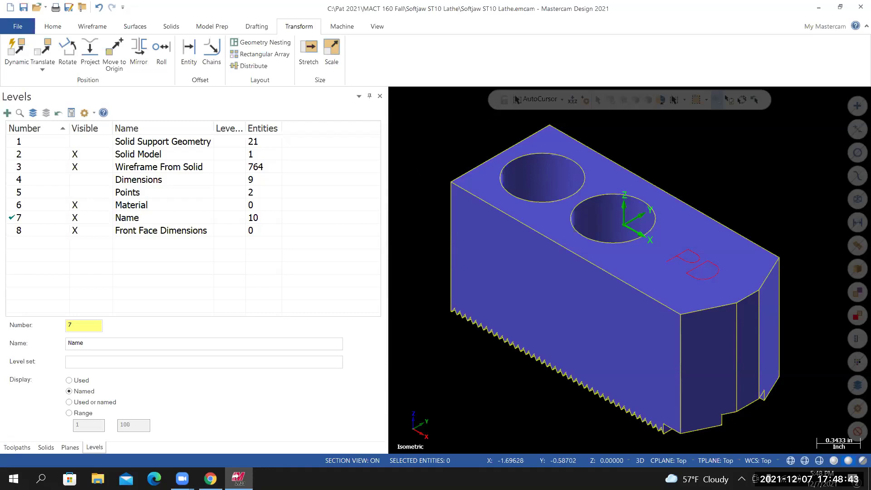
# Step: Make the Material level the main level and set the default solid colour to dark magenta
pyautogui.click(21, 205)
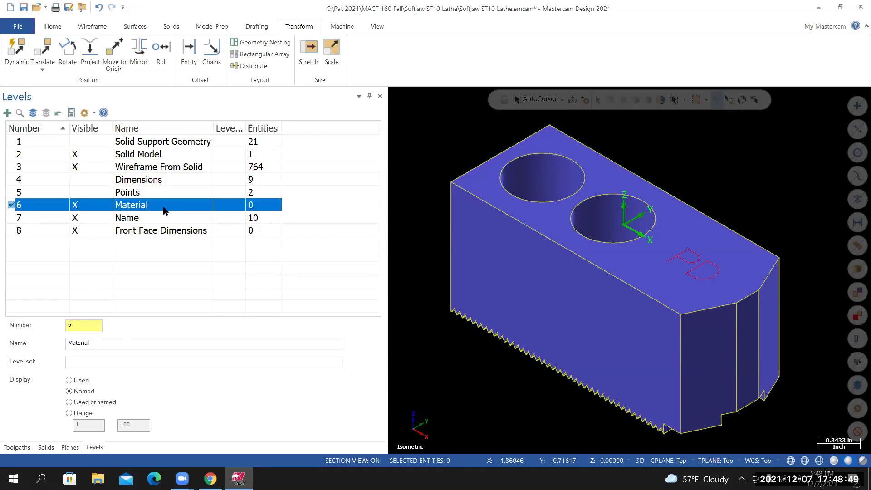
pyautogui.click(49, 28)
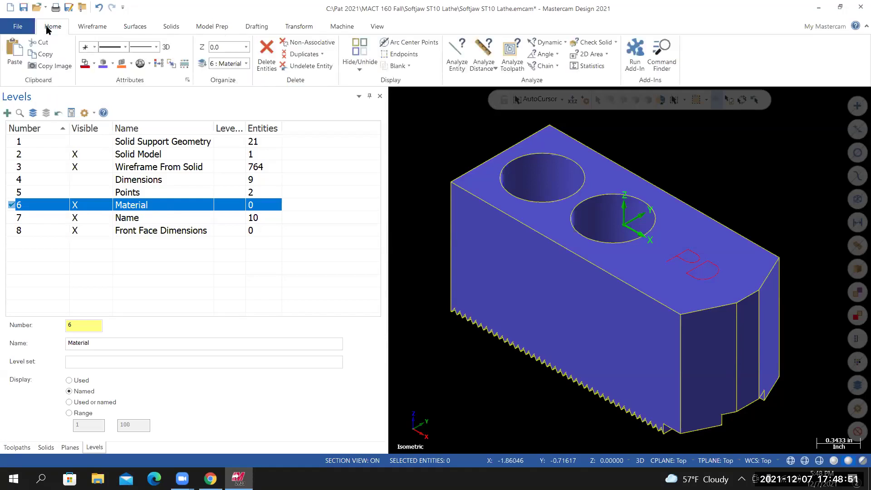
pyautogui.click(112, 64)
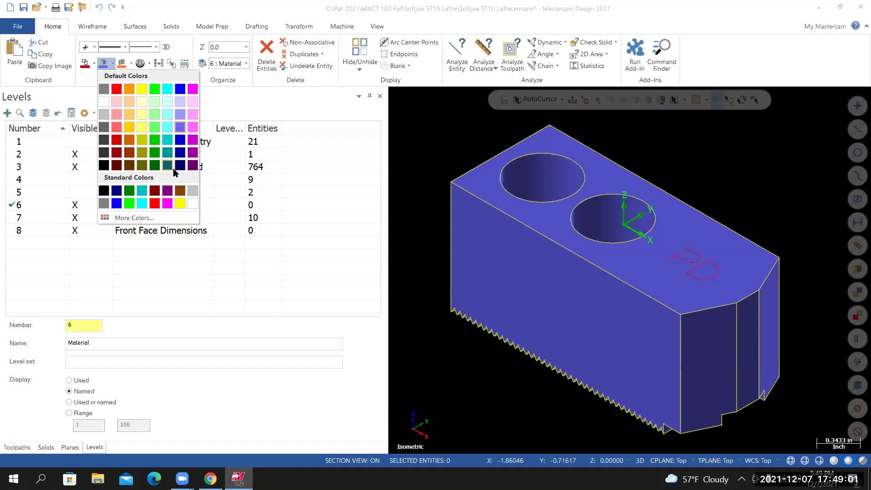
pyautogui.click(193, 154)
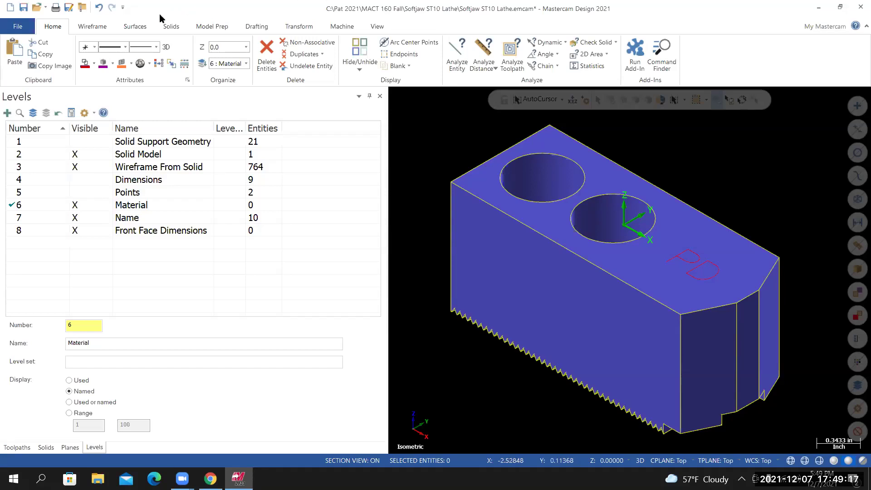
# Step: Start a rectangular Bounding Box with manual selection and select all entities of the model, including the solid and the PD letters
pyautogui.click(92, 27)
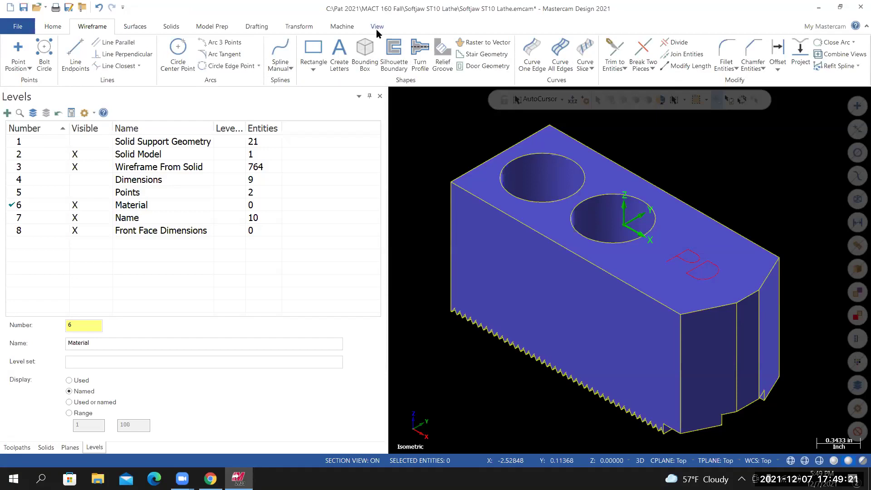
pyautogui.click(367, 54)
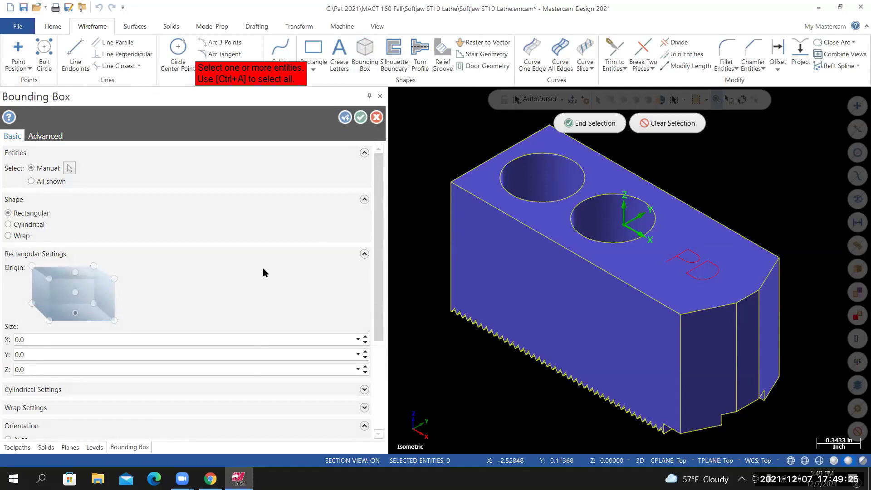
pyautogui.click(258, 72)
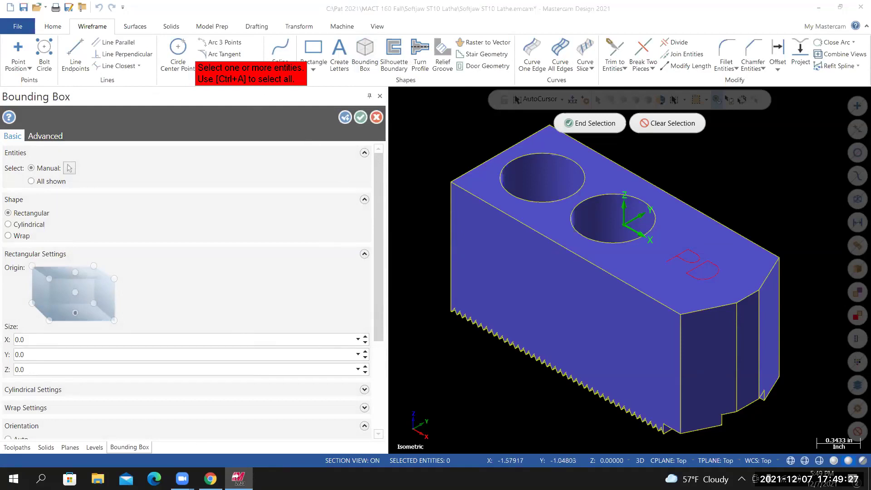
pyautogui.moveTo(263, 78); pyautogui.dragTo(473, 134)
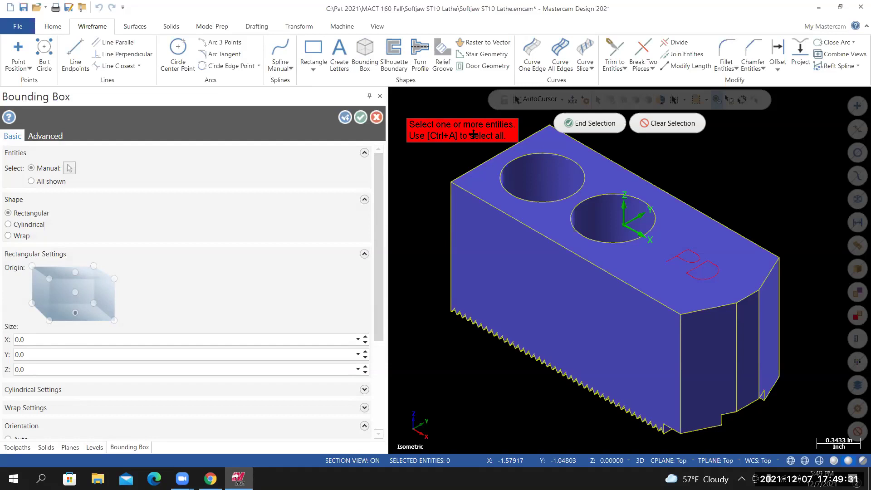
pyautogui.click(579, 257)
pyautogui.moveTo(595, 298)
pyautogui.mouseDown(button='middle')
pyautogui.moveTo(642, 290)
pyautogui.moveTo(640, 309)
pyautogui.mouseUp(button='middle')
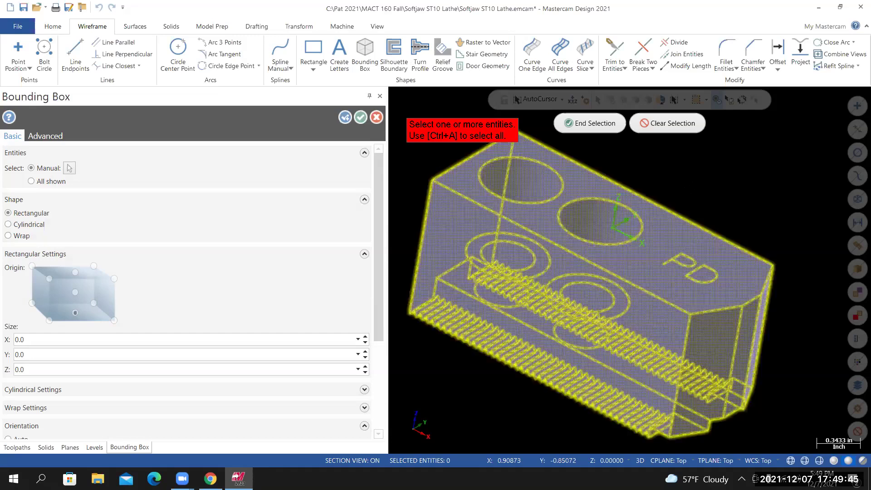
pyautogui.scroll(-1, 586, 212)
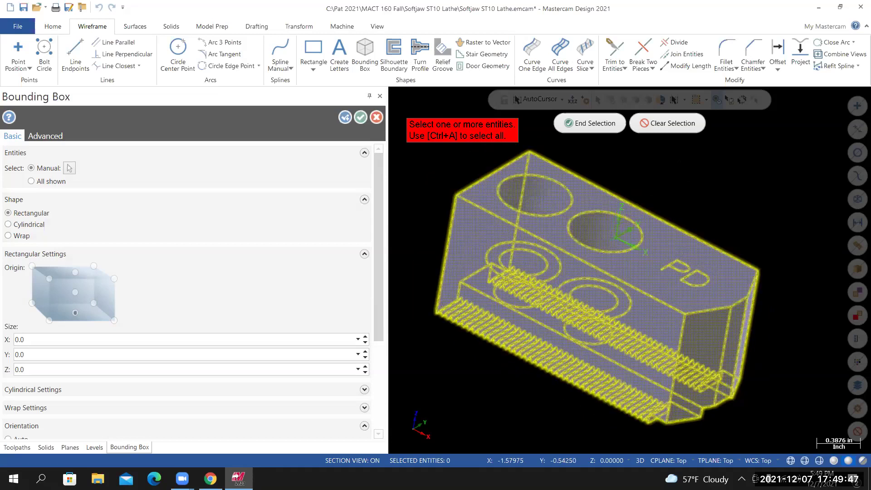
pyautogui.press('Return')
# Step: Accept the selected entities and set the bounding box size to Y 1.25 and X 3.0
pyautogui.moveTo(533, 199); pyautogui.dragTo(629, 271, button='middle')
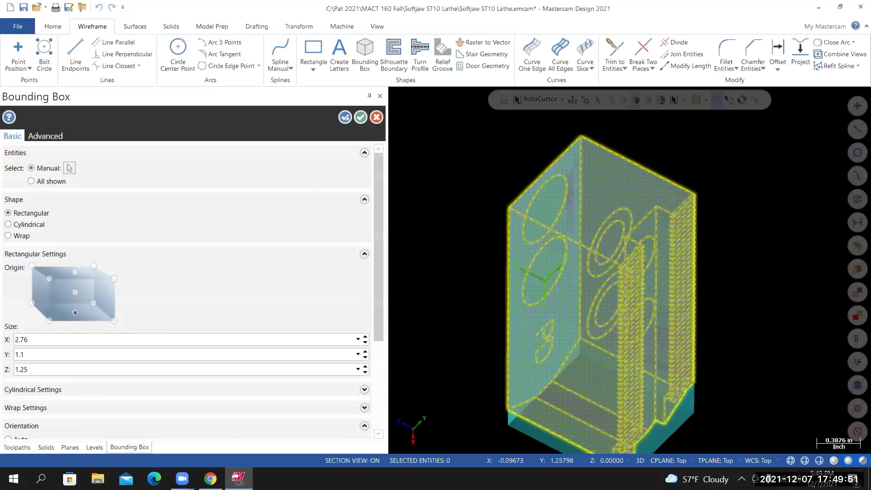
pyautogui.moveTo(630, 270); pyautogui.dragTo(631, 213, button='middle')
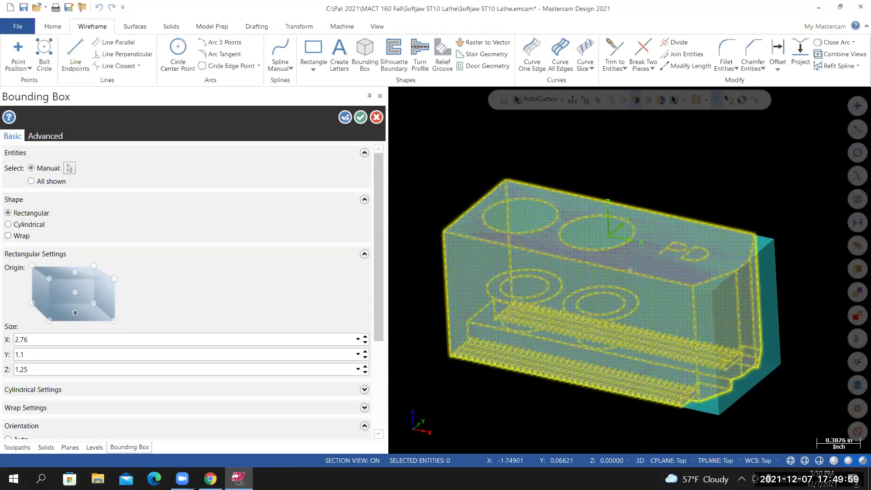
pyautogui.moveTo(630, 270); pyautogui.dragTo(638, 267, button='middle')
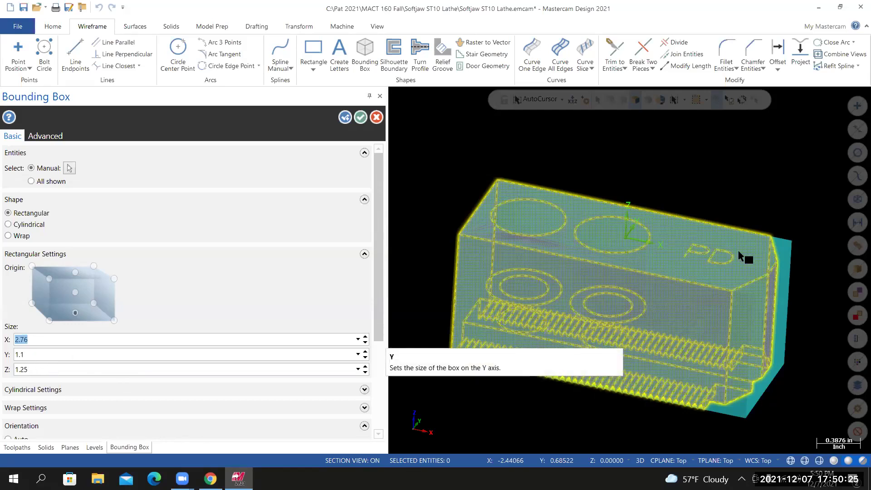
pyautogui.click(23, 354)
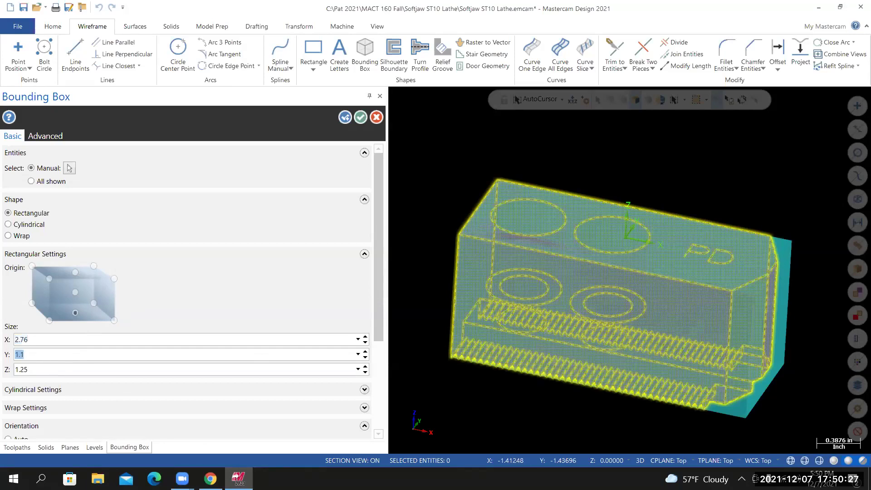
pyautogui.write('1.25')
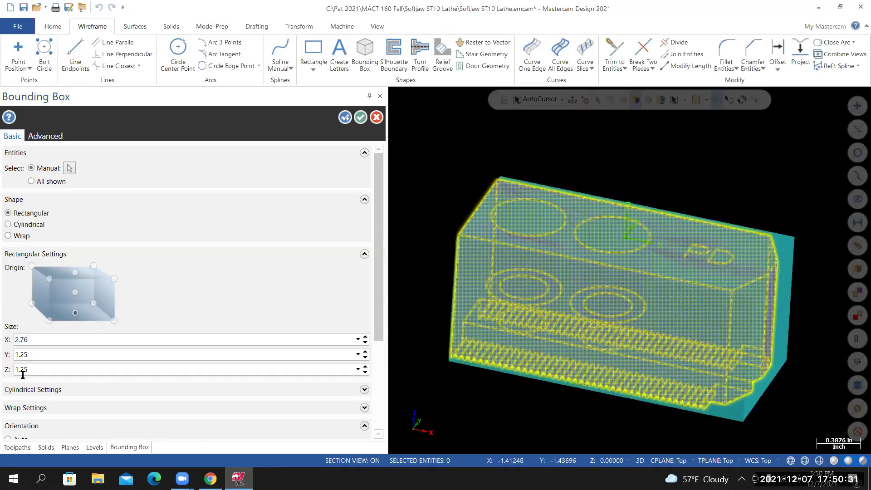
pyautogui.click(17, 340)
pyautogui.write('3.0')
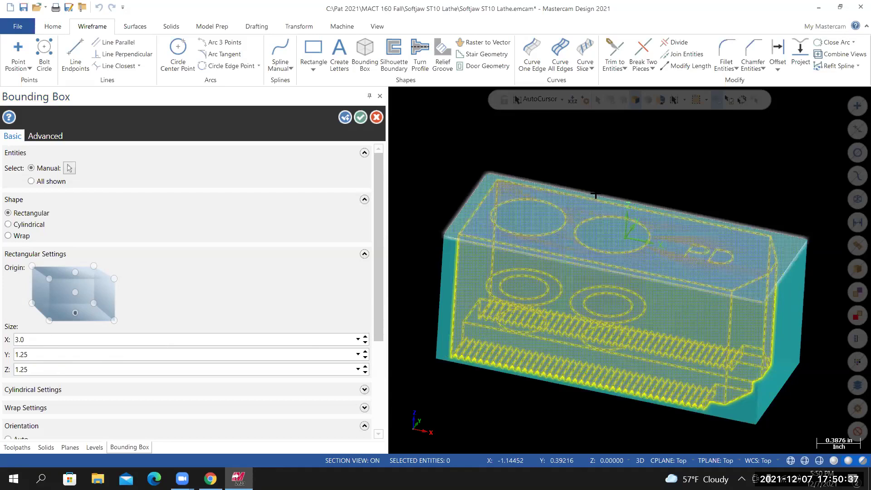
# Step: Push the top face of the 3.0 by 1.25 bounding box upward by 0.02 in
pyautogui.moveTo(608, 201); pyautogui.dragTo(626, 248, button='middle')
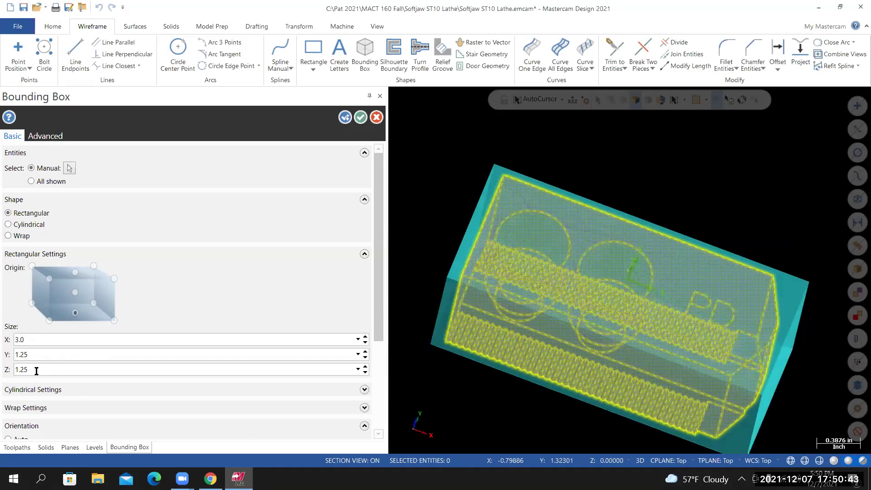
pyautogui.moveTo(551, 318); pyautogui.dragTo(535, 239, button='middle')
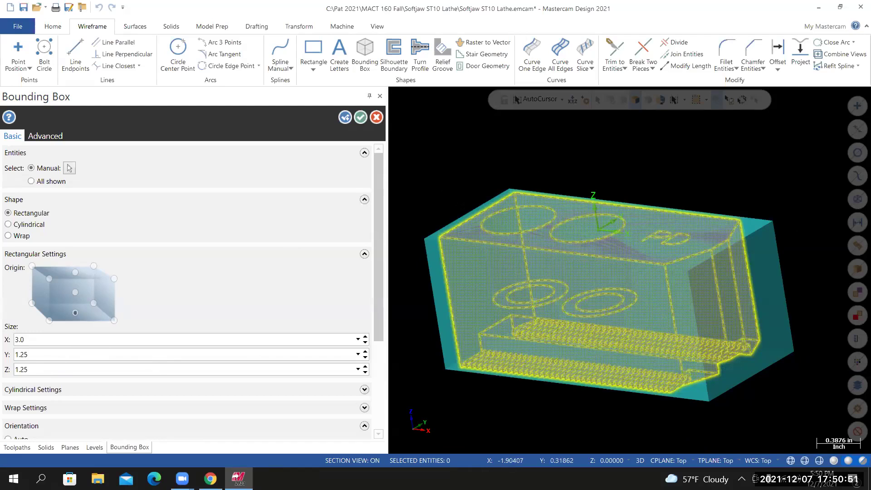
pyautogui.scroll(1, 456, 200)
pyautogui.scroll(1, 515, 220)
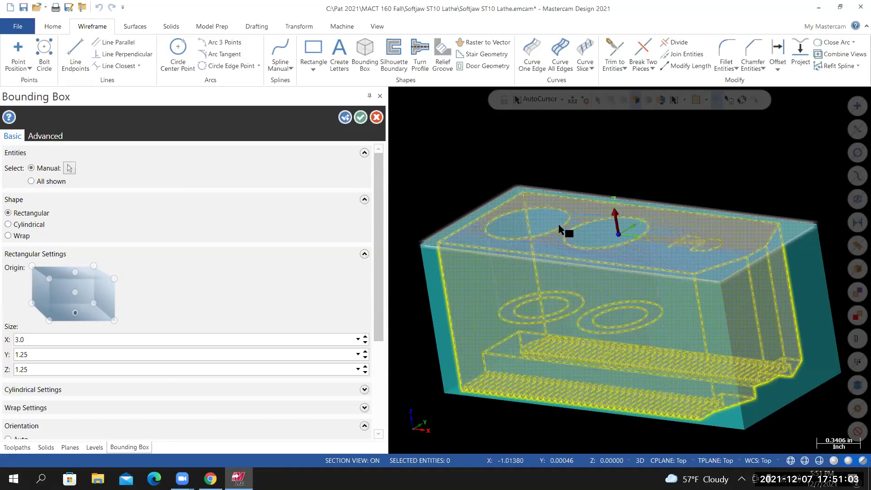
pyautogui.click(616, 226)
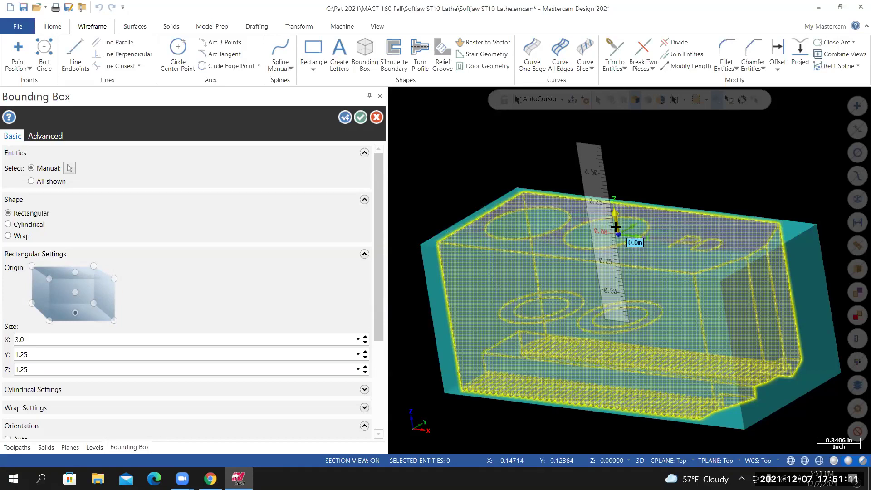
pyautogui.write('.02')
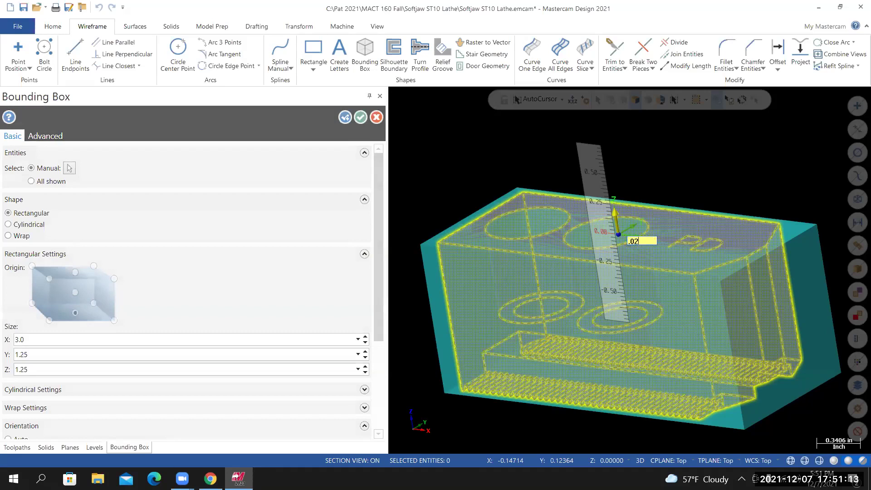
pyautogui.press('Return')
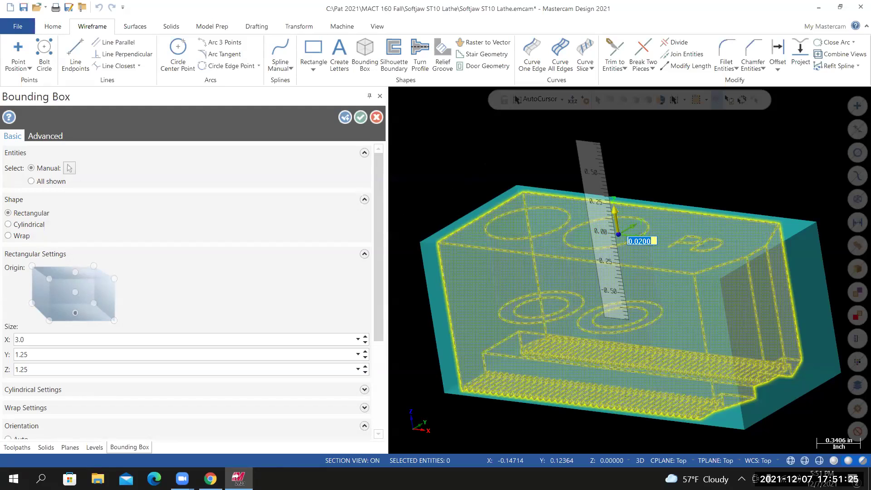
pyautogui.press('Return')
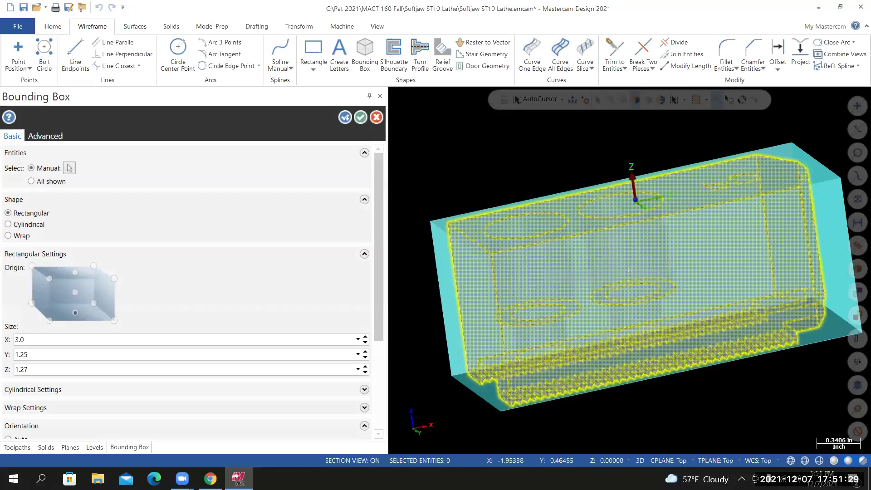
# Step: Extend the bottom face of the bounding box downward by 0.23 in, create the box and leave the command
pyautogui.moveTo(495, 396)
pyautogui.mouseDown(button='middle')
pyautogui.moveTo(467, 383)
pyautogui.moveTo(491, 407)
pyautogui.mouseUp(button='middle')
pyautogui.click(492, 404)
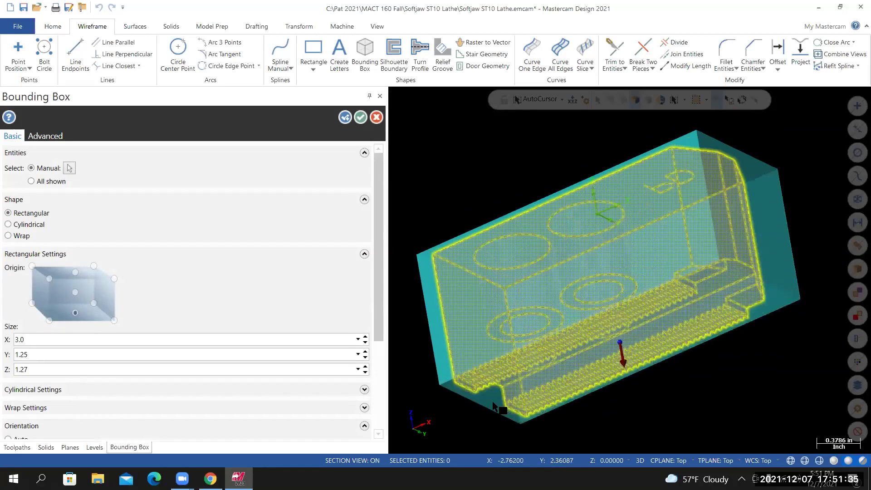
pyautogui.click(621, 350)
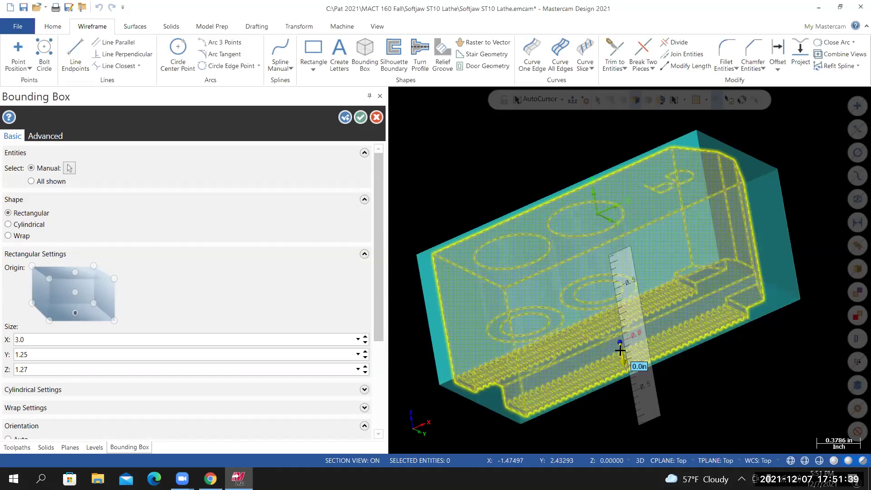
pyautogui.write('.25')
pyautogui.press('BackSpace')
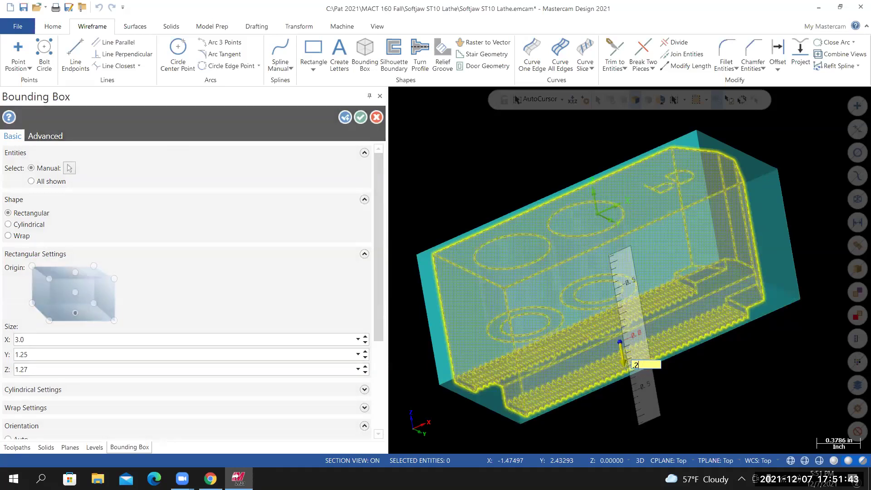
pyautogui.write('3')
pyautogui.press('Return')
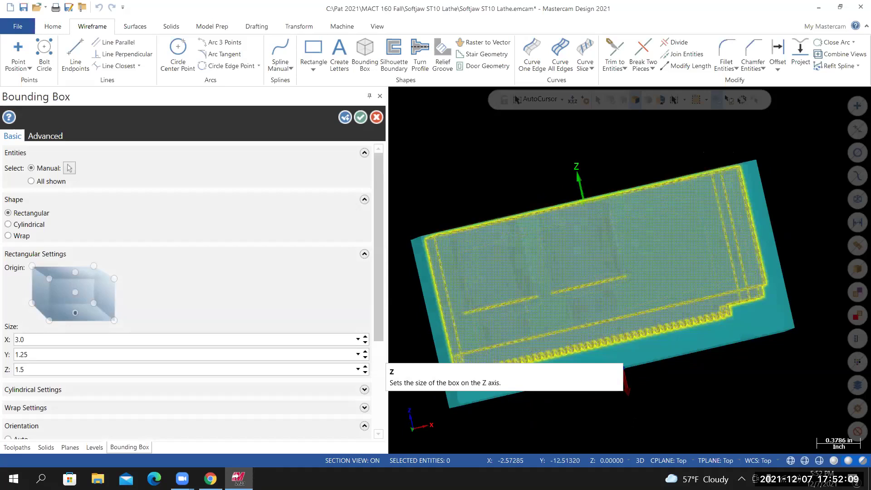
pyautogui.moveTo(661, 269); pyautogui.dragTo(458, 311, button='middle')
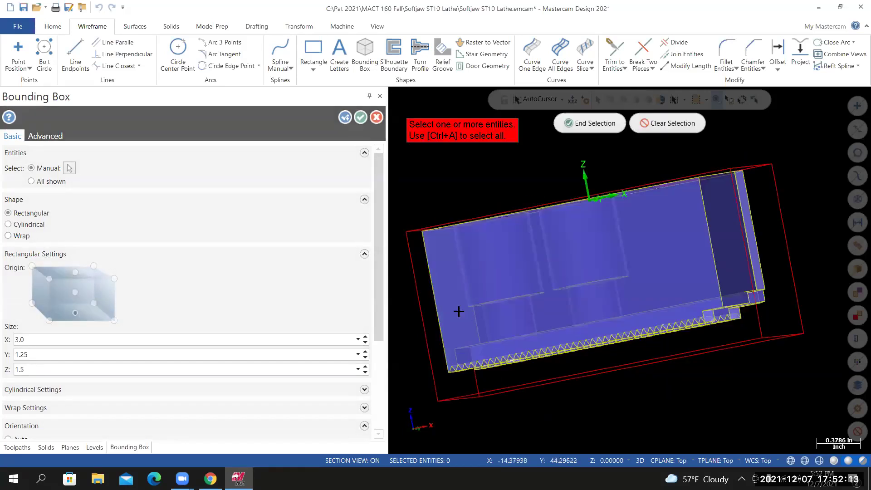
pyautogui.moveTo(465, 261); pyautogui.dragTo(385, 329, button='middle')
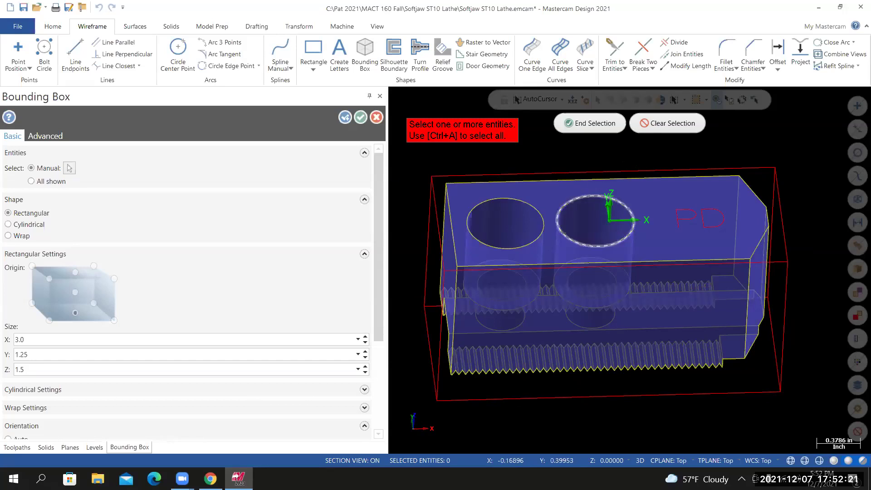
pyautogui.press('Escape')
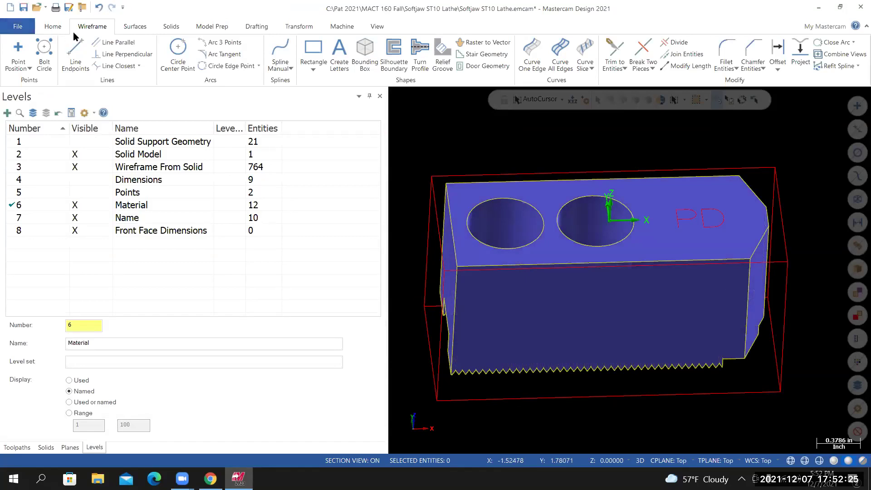
# Step: Undo the creation of the bounding box on the Material level
pyautogui.click(15, 27)
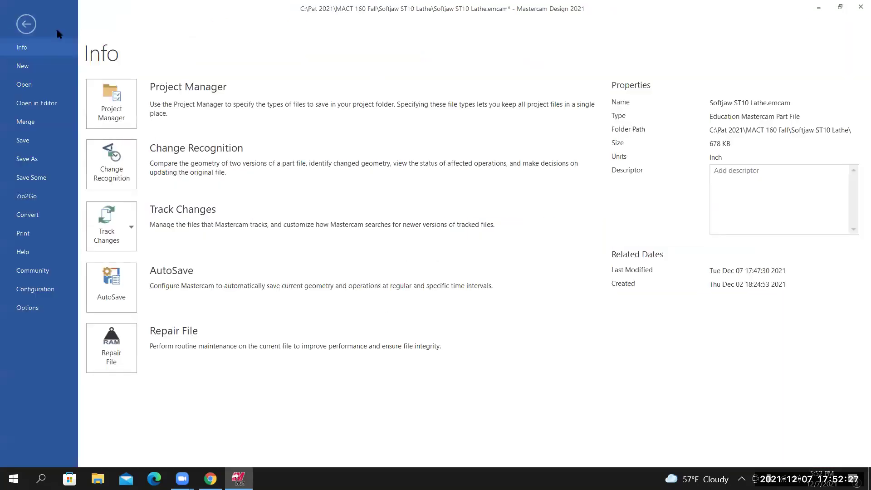
pyautogui.click(26, 24)
pyautogui.click(99, 8)
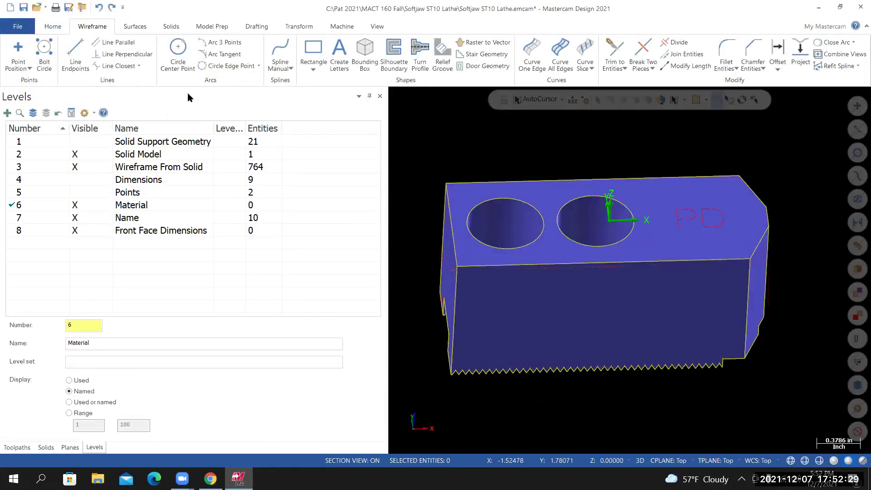
# Step: Restart the rectangular Bounding Box command and select all entities of the model
pyautogui.moveTo(455, 335); pyautogui.dragTo(438, 325, button='middle')
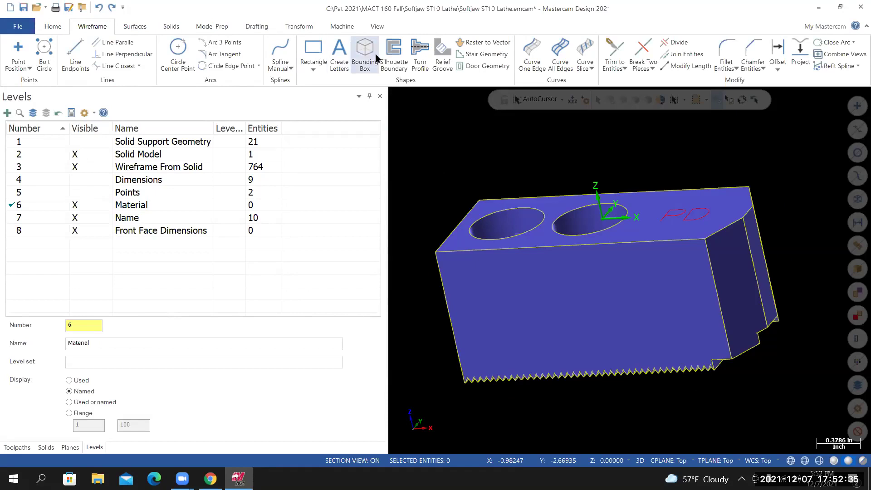
pyautogui.click(363, 46)
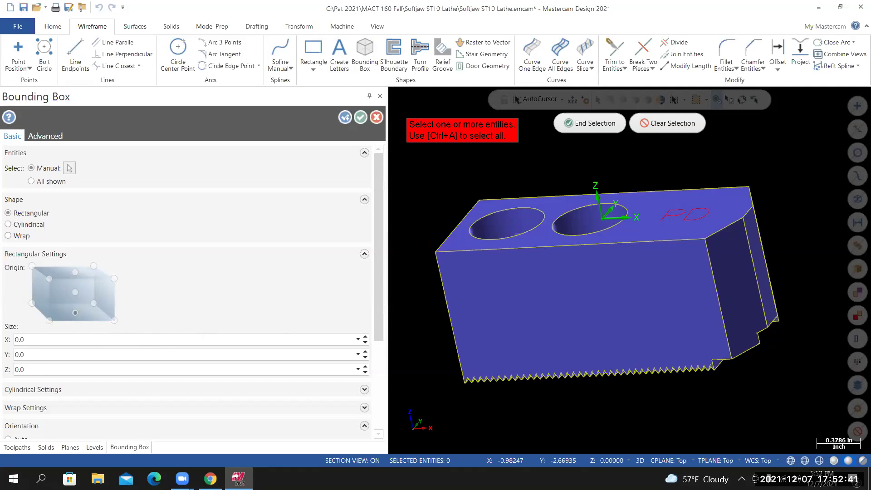
pyautogui.hotkey('ctrl', 'a')
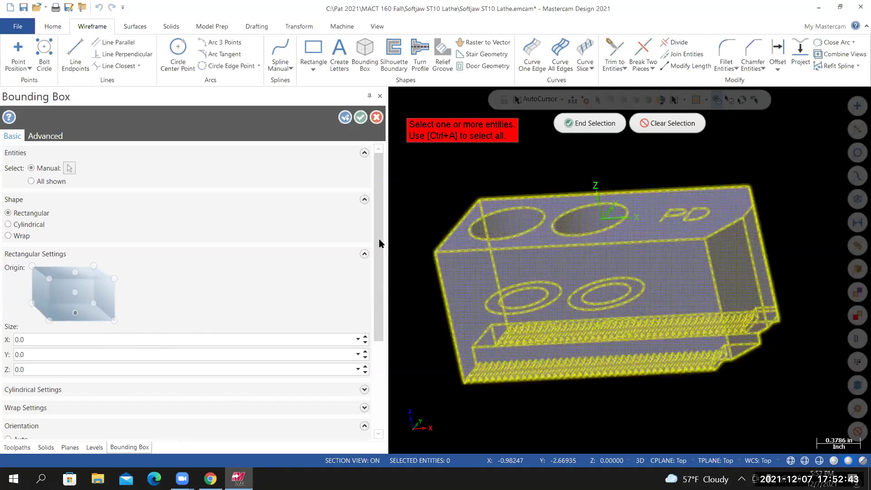
# Step: Accept the selection and set the new bounding box size to X 3.0 and Y 1.25
pyautogui.click(38, 341)
pyautogui.click(53, 354)
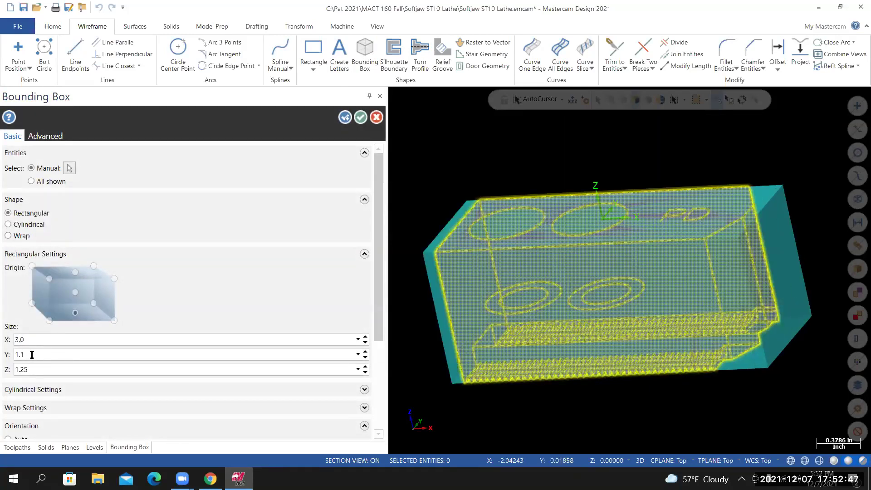
pyautogui.doubleClick(32, 355)
pyautogui.write('1.25')
pyautogui.press('Return')
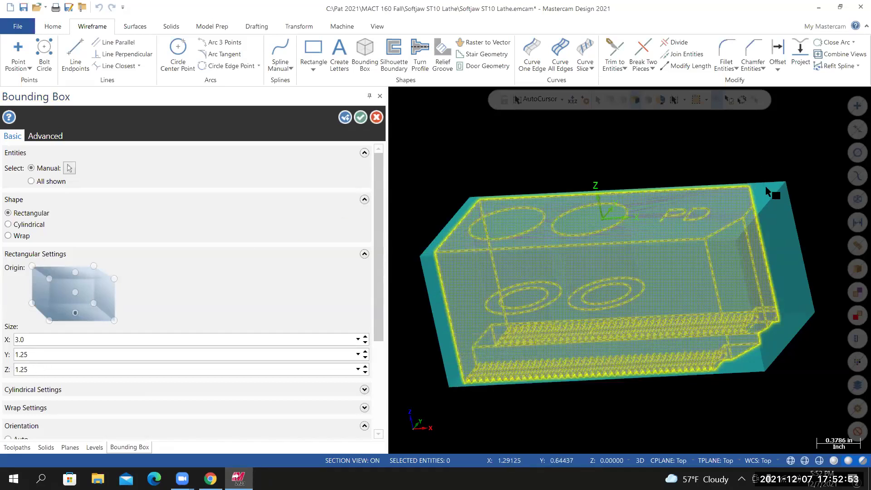
# Step: Push the top face of the new bounding box upward by 0.02 in
pyautogui.click(604, 209)
pyautogui.write('0.02')
pyautogui.press('Return')
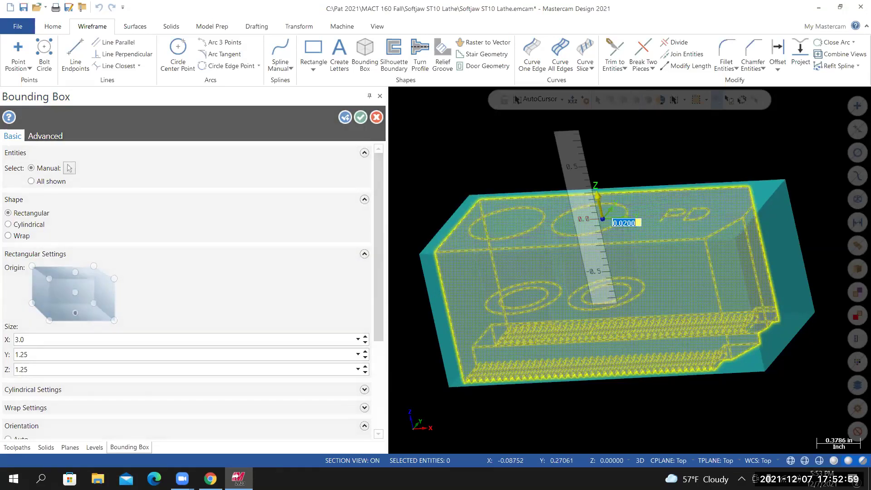
pyautogui.click(426, 335)
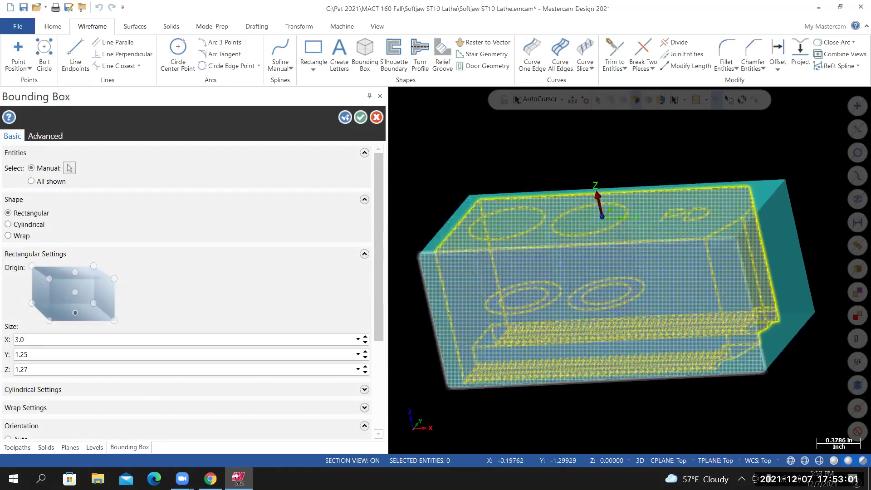
# Step: Extend the bottom face of the bounding box downward to give the box a Z size of 1.5 in
pyautogui.moveTo(630, 270); pyautogui.dragTo(794, 275, button='middle')
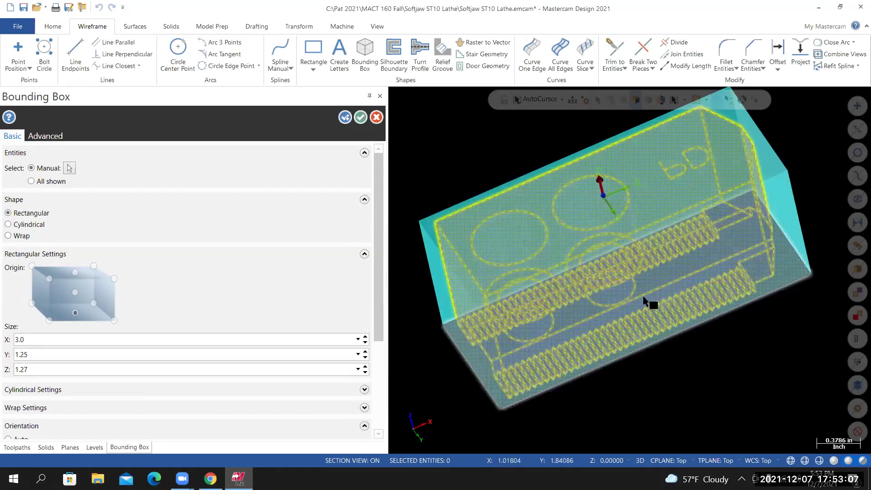
pyautogui.click(628, 306)
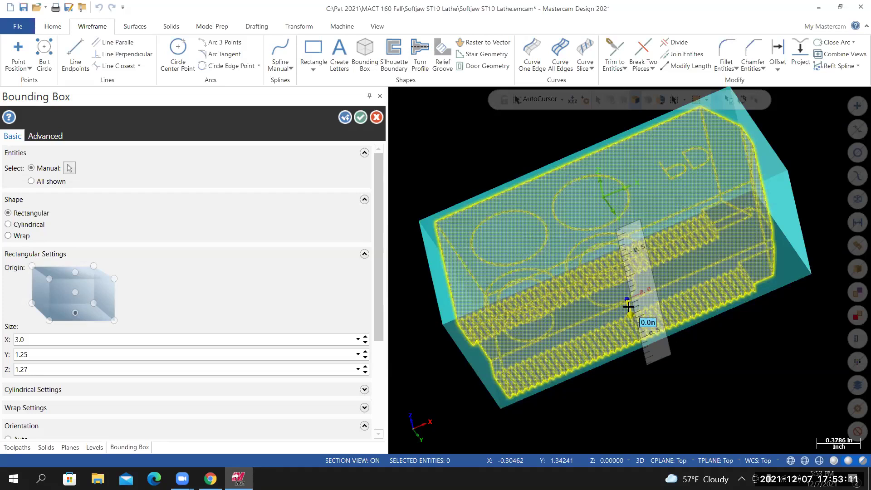
pyautogui.write('.25')
pyautogui.press('Return')
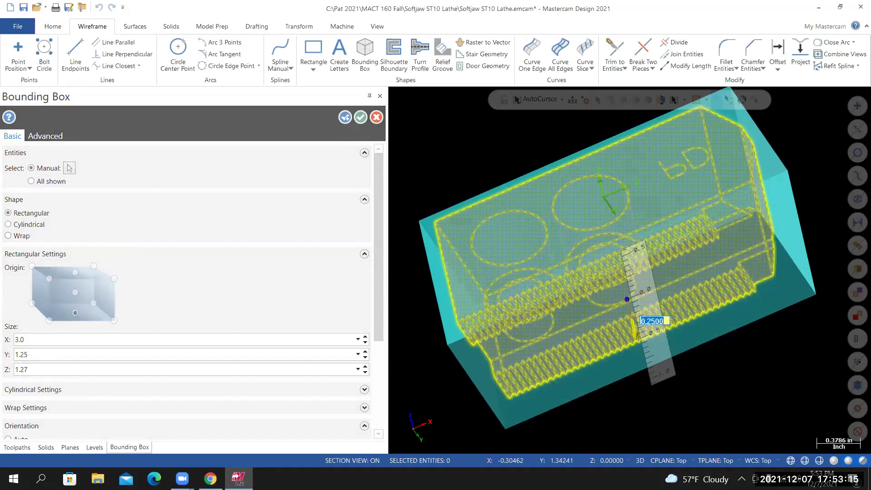
pyautogui.press('BackSpace')
pyautogui.press('Return')
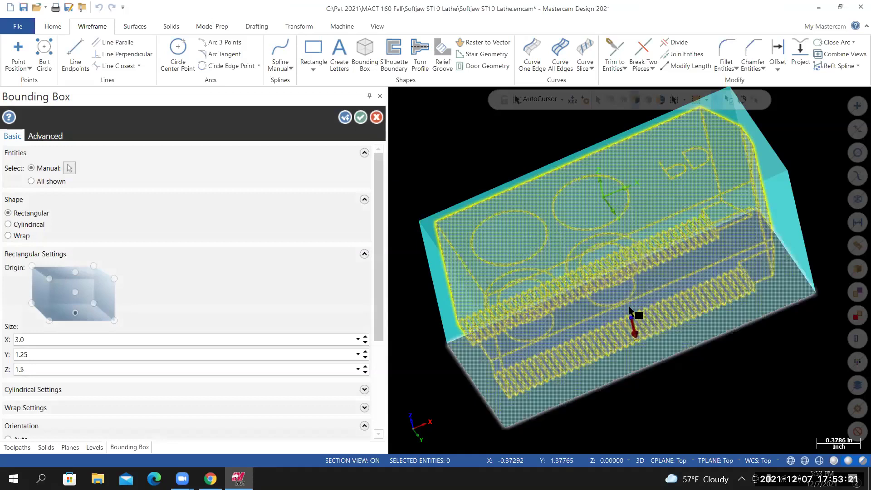
pyautogui.scroll(-4, 636, 298)
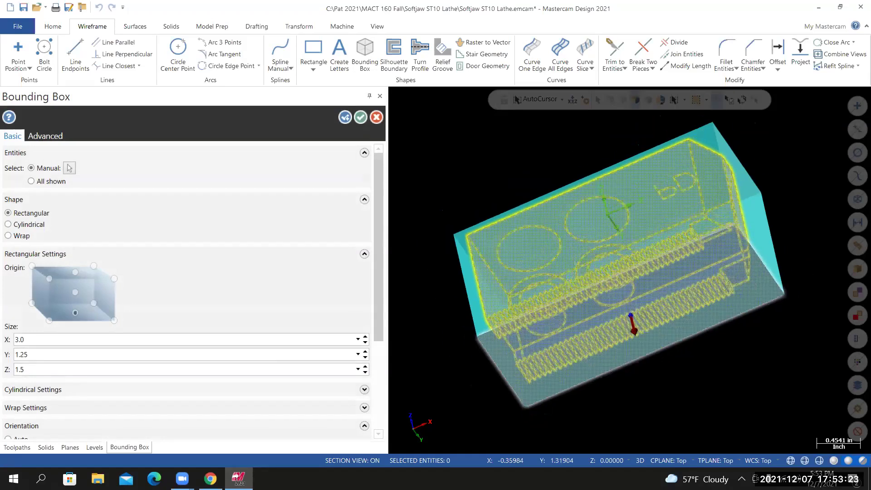
pyautogui.scroll(-6, 71, 360)
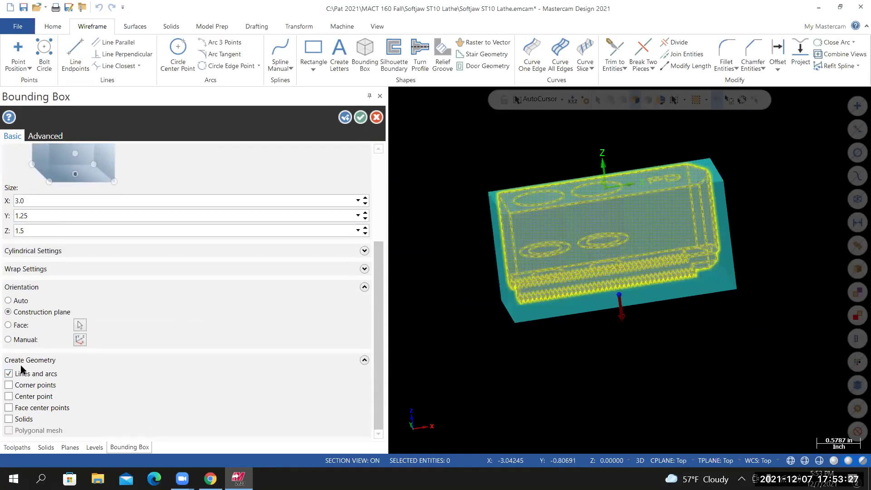
# Step: Create the 3.0 x 1.25 x 1.5 in bounding box as a solid instead of lines and arcs
pyautogui.click(9, 375)
pyautogui.click(9, 419)
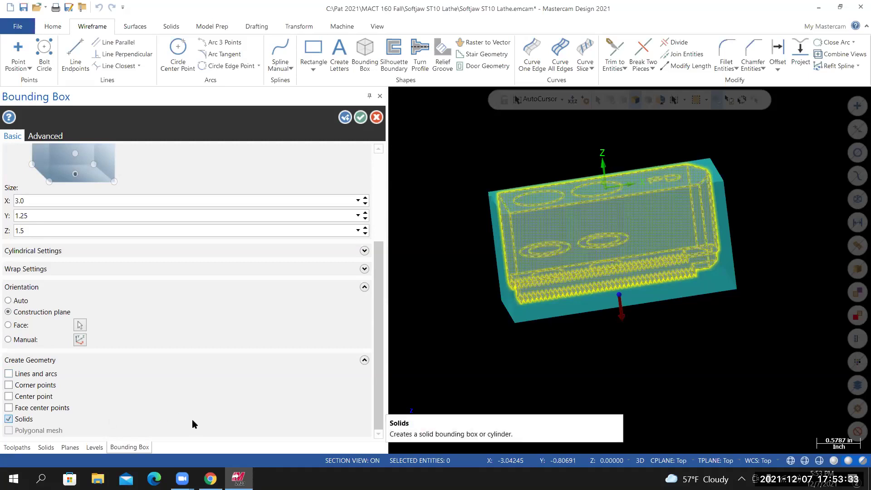
pyautogui.click(361, 117)
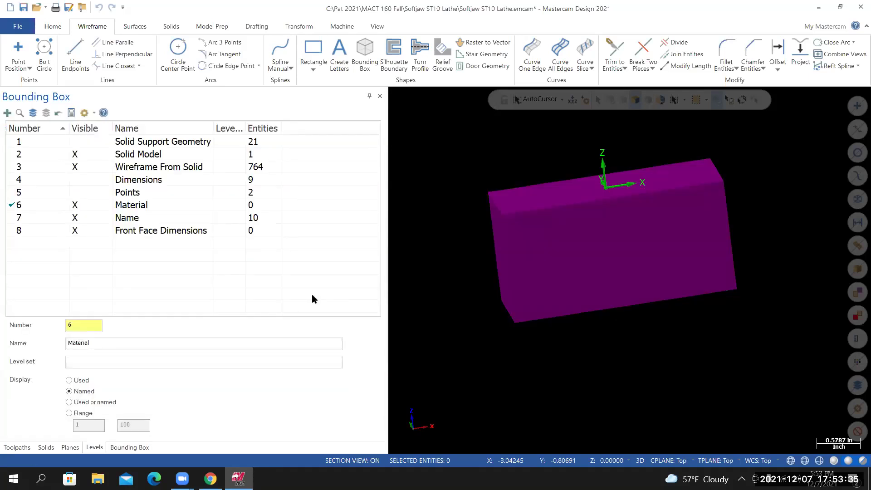
# Step: Switch the shaded solids to translucent display so the part shows inside the stock block
pyautogui.moveTo(517, 255); pyautogui.dragTo(586, 250, button='middle')
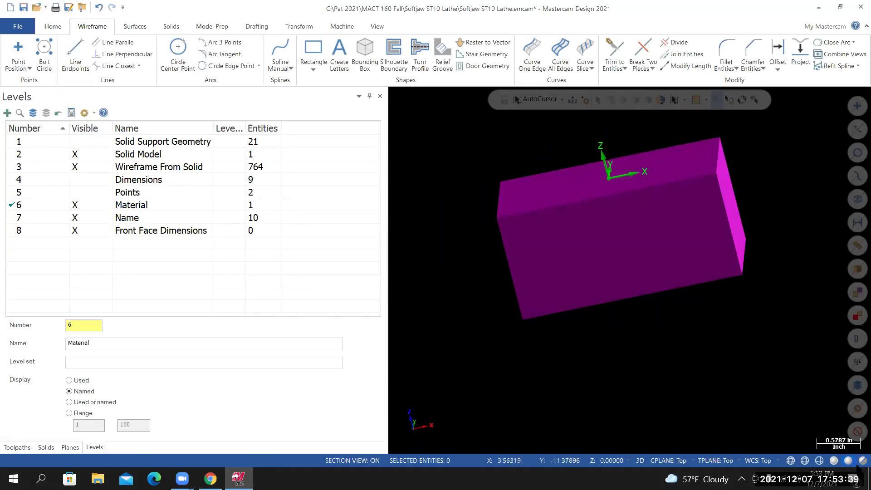
pyautogui.click(862, 460)
pyautogui.moveTo(630, 270)
pyautogui.mouseDown(button='middle')
pyautogui.moveTo(681, 252)
pyautogui.moveTo(687, 259)
pyautogui.moveTo(651, 210)
pyautogui.moveTo(670, 200)
pyautogui.moveTo(673, 212)
pyautogui.mouseUp(button='middle')
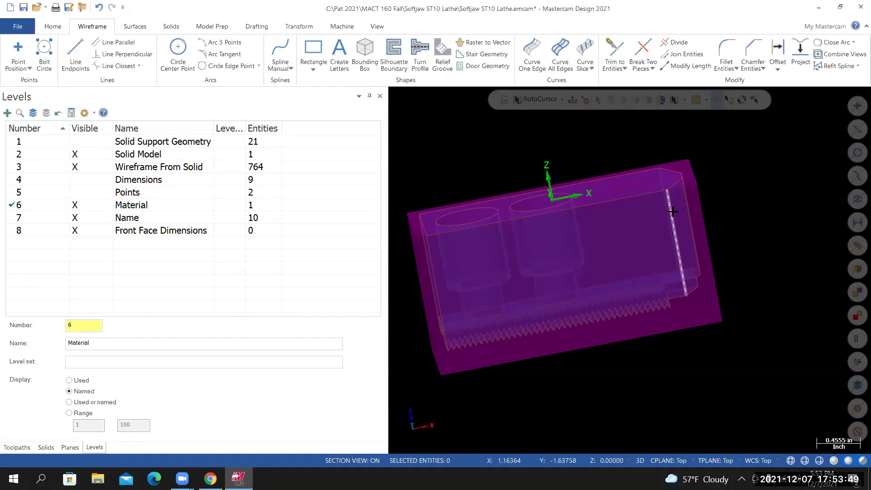
# Step: Examine how the part sits inside the translucent stock block, using the front view and an angled view
pyautogui.moveTo(576, 267); pyautogui.dragTo(506, 243, button='middle')
pyautogui.rightClick(505, 241)
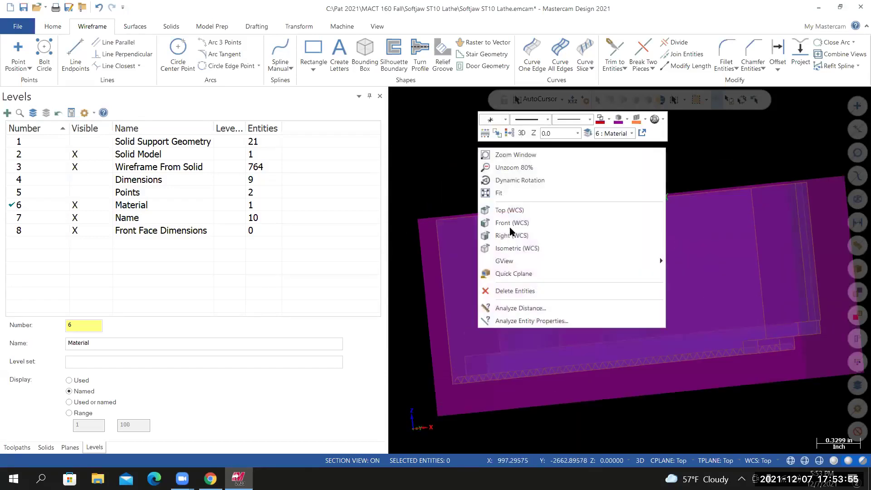
pyautogui.click(509, 223)
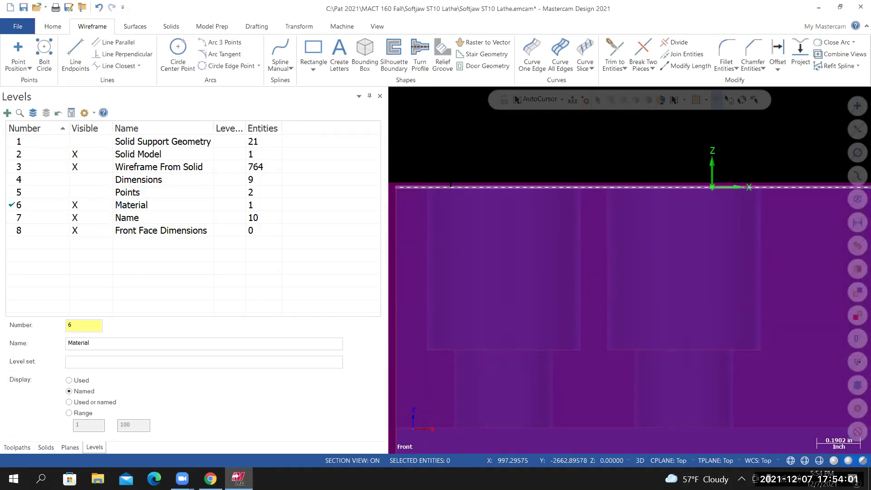
pyautogui.scroll(-4, 485, 163)
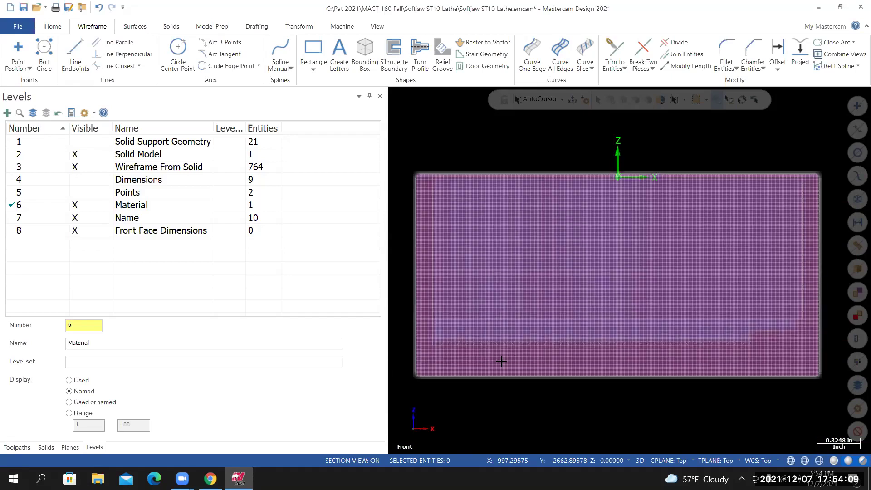
pyautogui.moveTo(630, 270); pyautogui.dragTo(601, 257, button='middle')
pyautogui.moveTo(542, 353); pyautogui.dragTo(556, 347, button='middle')
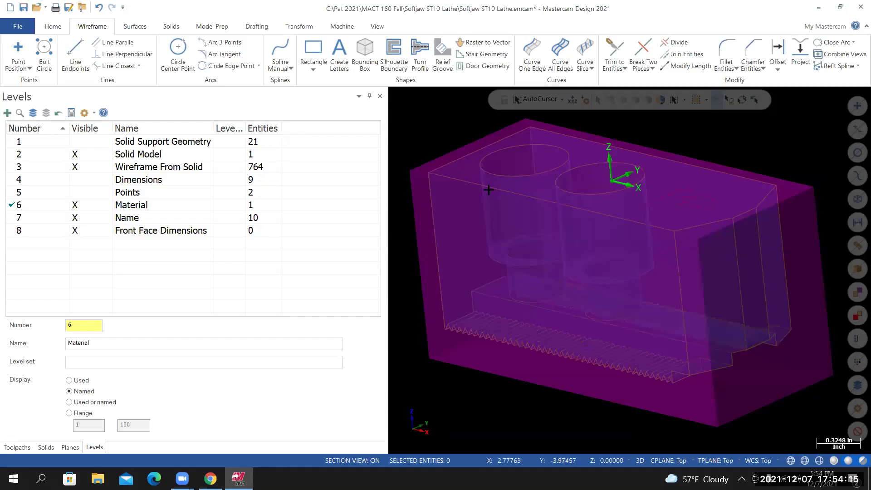
pyautogui.scroll(-3, 554, 347)
pyautogui.scroll(2, 604, 317)
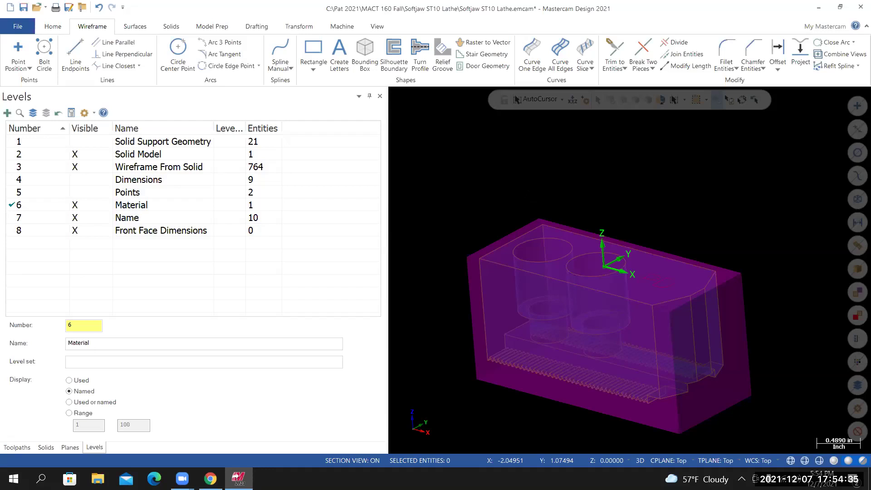
# Step: Delete the solid stock block and start a new rectangular bounding box around all entities of the model
pyautogui.click(747, 371)
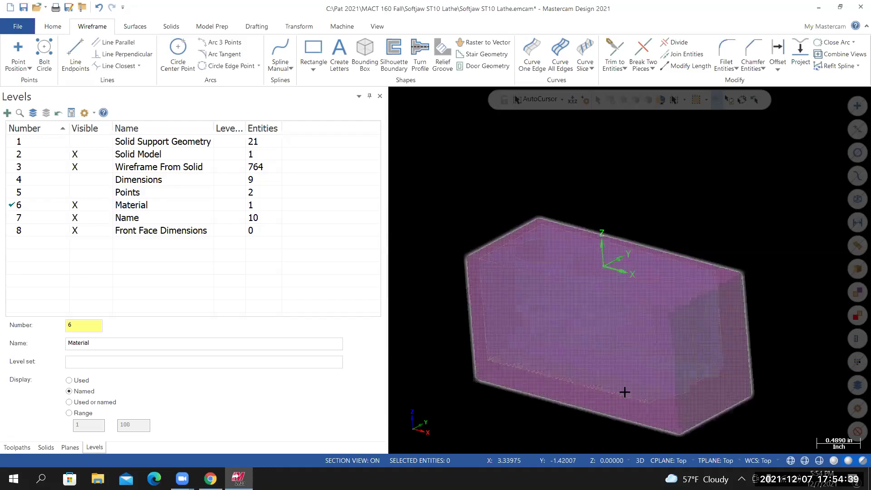
pyautogui.press('Delete')
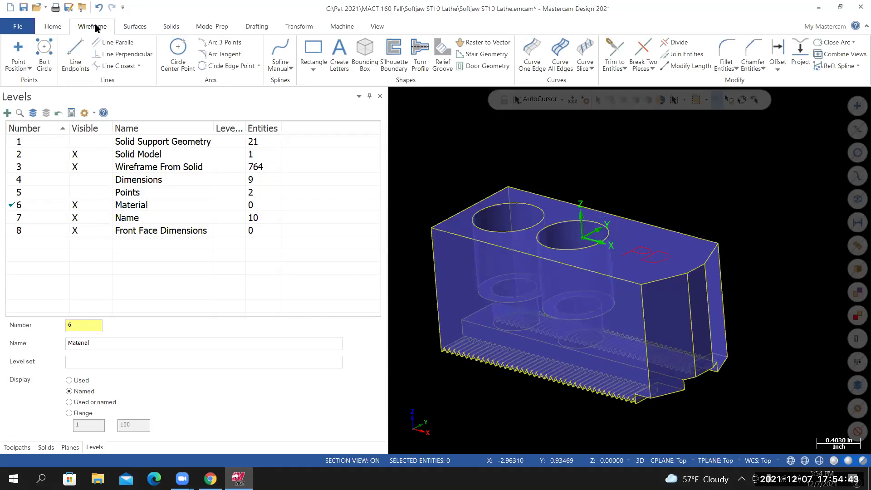
pyautogui.click(366, 55)
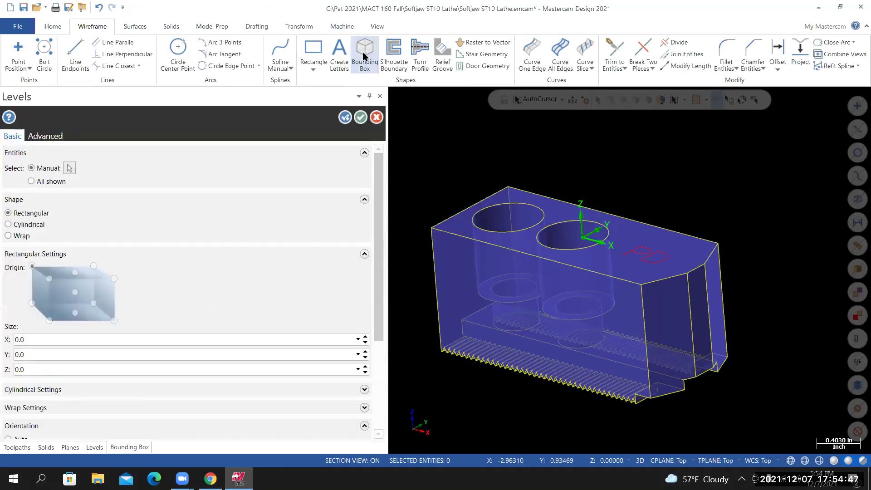
pyautogui.scroll(-2, 472, 179)
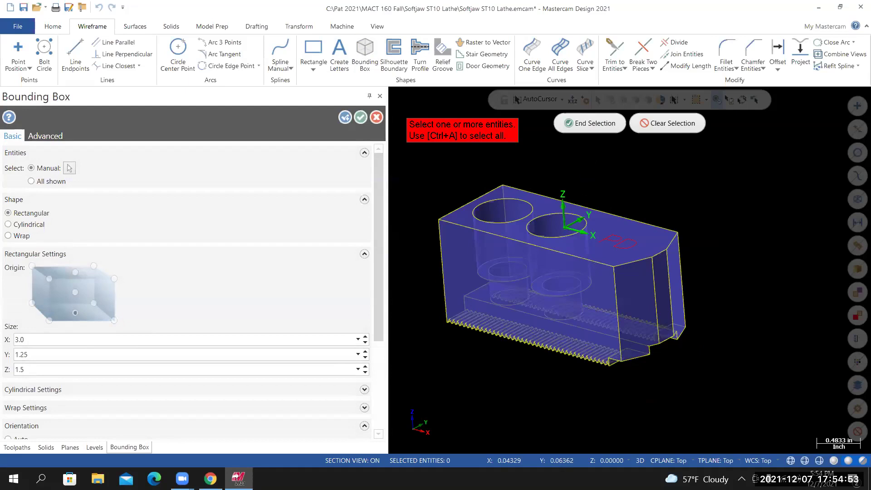
pyautogui.press('Return')
pyautogui.moveTo(622, 267)
pyautogui.mouseDown(button='middle')
pyautogui.moveTo(630, 270)
pyautogui.moveTo(590, 281)
pyautogui.mouseUp(button='middle')
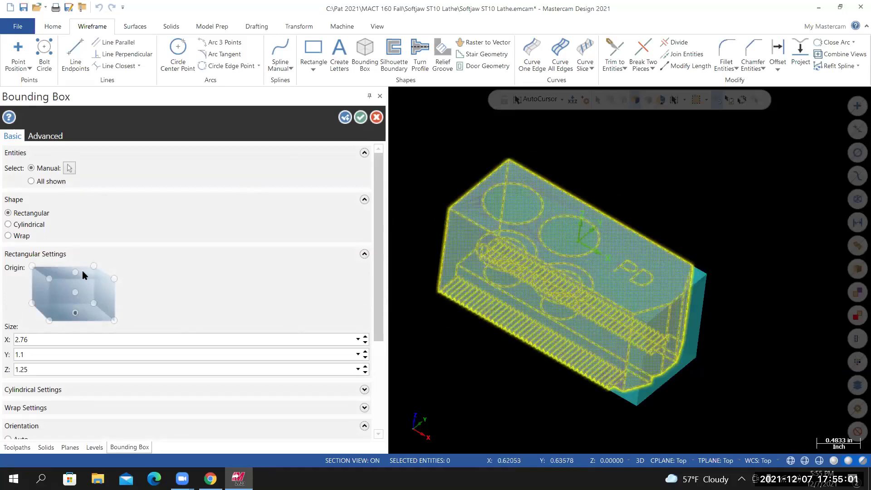
# Step: Set the bounding box size to X 3.0 and Y 1.25
pyautogui.doubleClick(33, 340)
pyautogui.write('3.0')
pyautogui.press('Return')
pyautogui.doubleClick(32, 355)
pyautogui.write('1.')
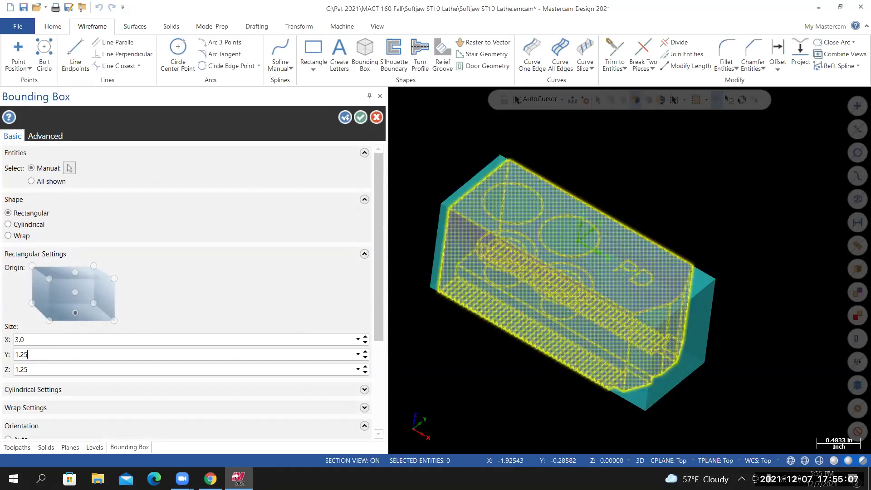
pyautogui.write('25')
pyautogui.press('Return')
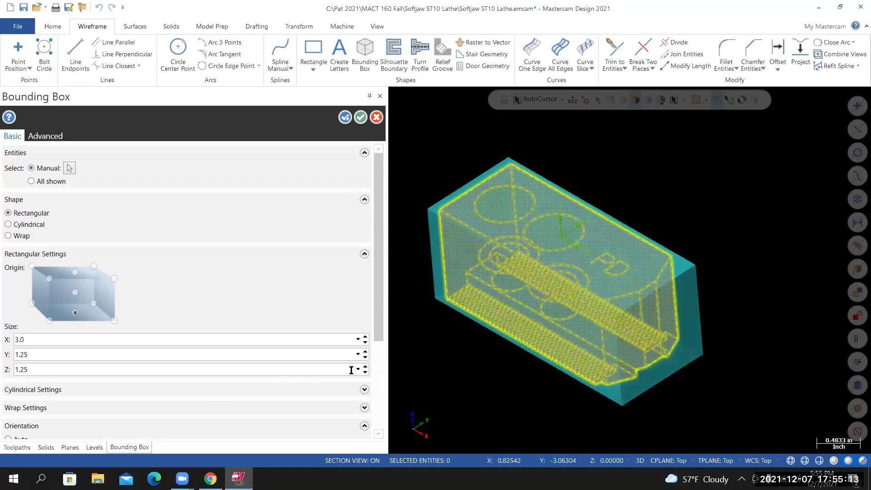
# Step: Push the top face of the bounding box upward by 0.02 in
pyautogui.click(682, 268)
pyautogui.click(562, 226)
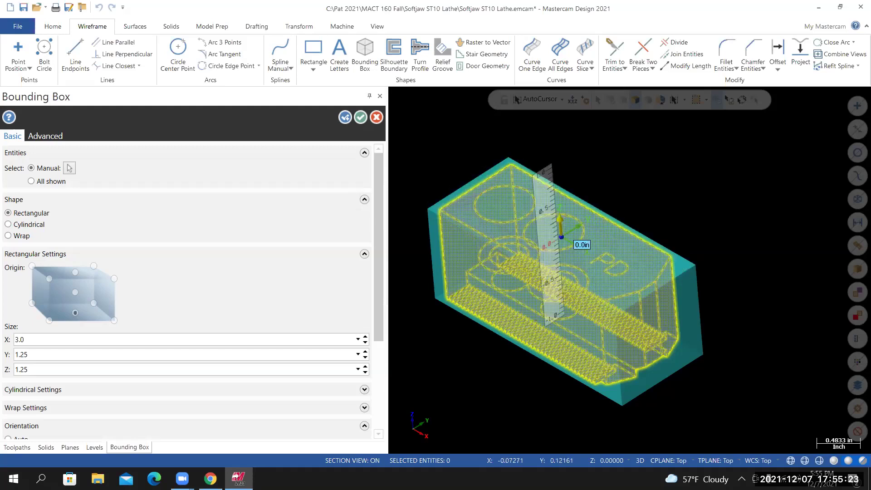
pyautogui.write('.02')
pyautogui.press('Return')
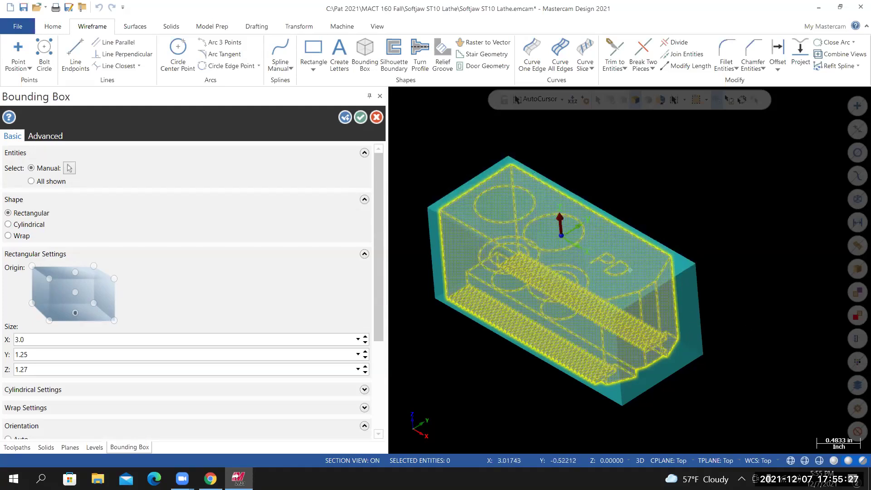
# Step: Push the bottom face of the bounding box downward by 0.23 in
pyautogui.moveTo(630, 270); pyautogui.dragTo(740, 270, button='middle')
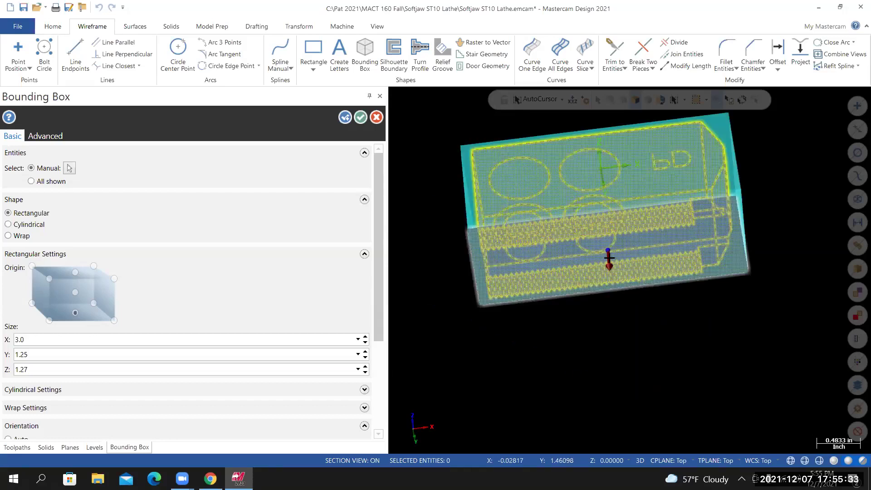
pyautogui.click(609, 258)
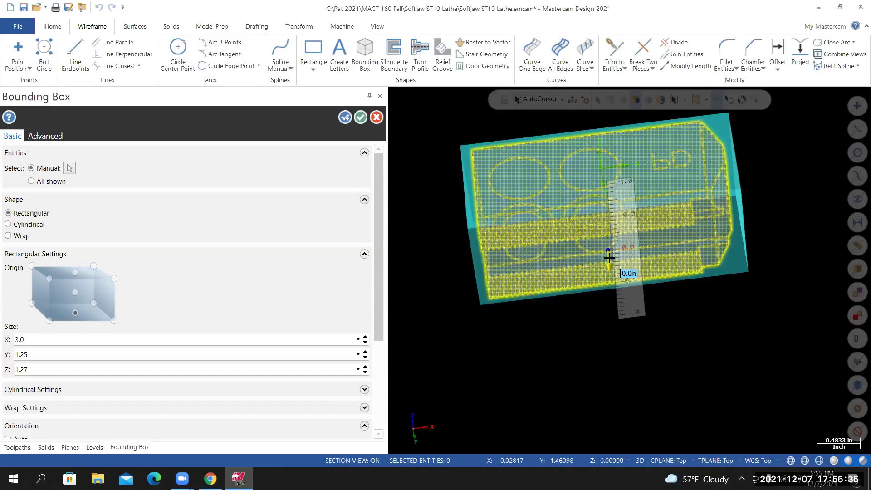
pyautogui.click(629, 274)
pyautogui.press('Return')
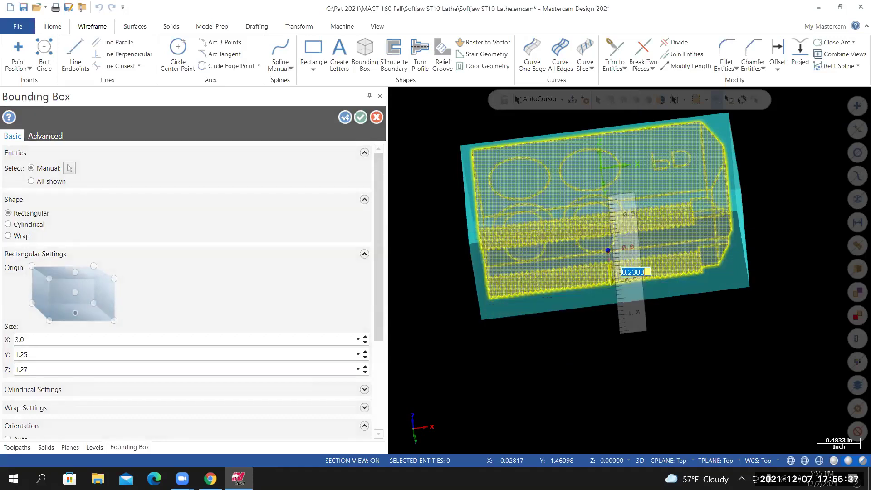
pyautogui.click(618, 267)
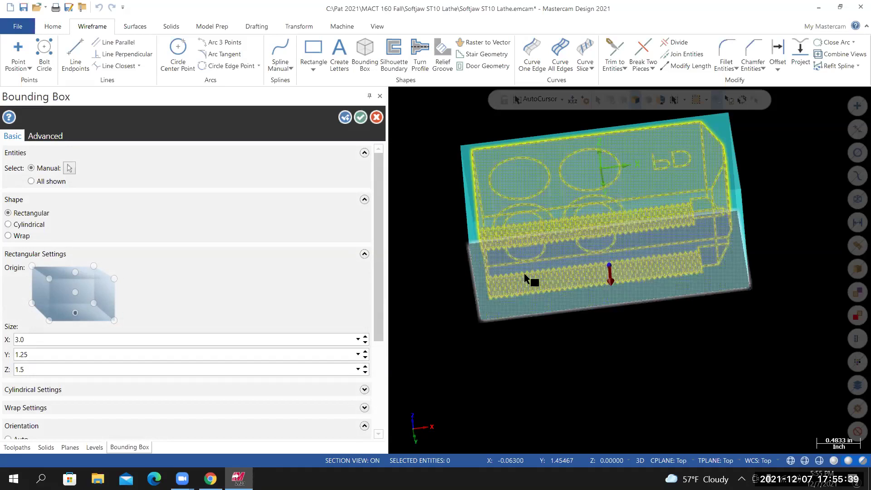
# Step: Generate the bounding box with only Solids as its created geometry and finish the Bounding Box command
pyautogui.moveTo(379, 209); pyautogui.dragTo(379, 297)
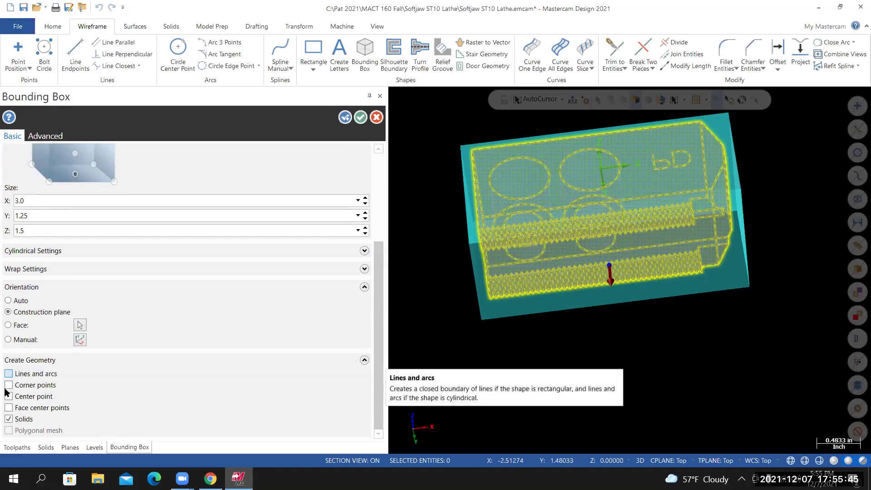
pyautogui.click(9, 374)
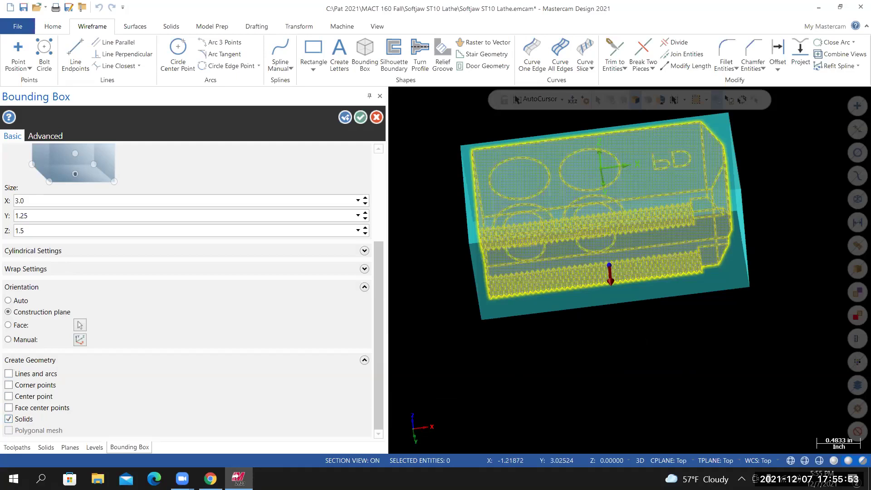
pyautogui.press('Return')
pyautogui.moveTo(628, 254)
pyautogui.mouseDown(button='middle')
pyautogui.moveTo(628, 270)
pyautogui.moveTo(645, 260)
pyautogui.mouseUp(button='middle')
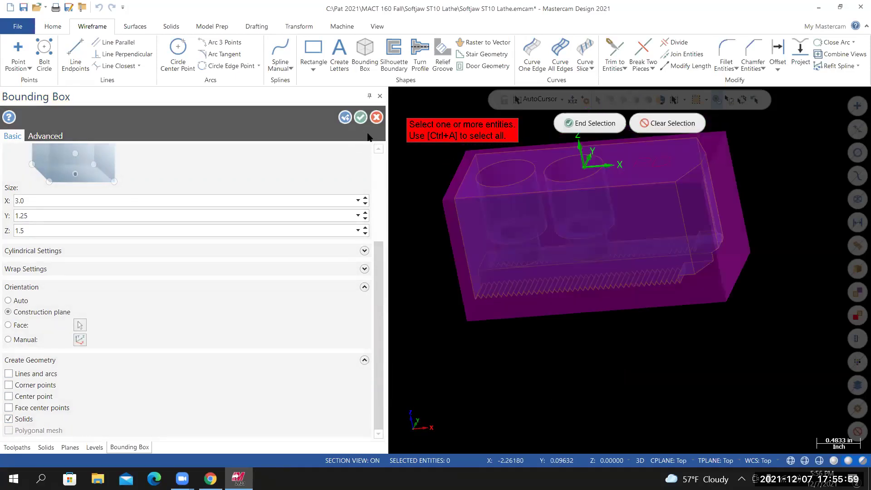
pyautogui.click(512, 175)
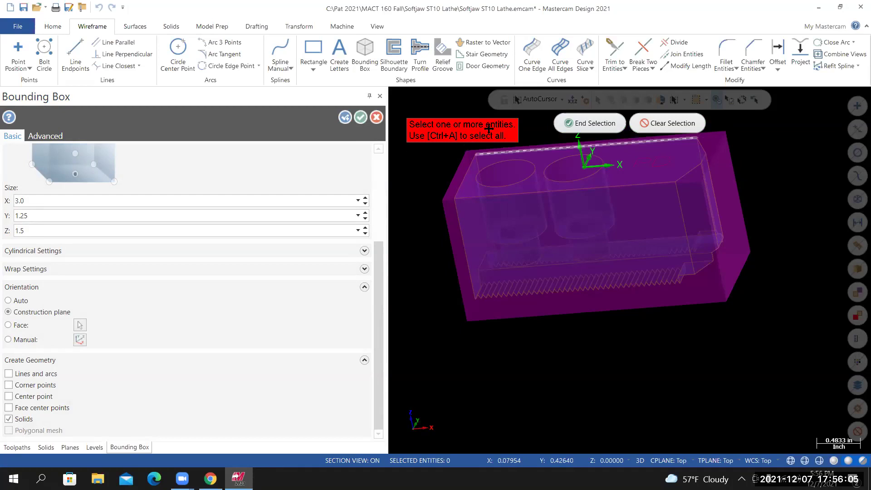
pyautogui.click(659, 128)
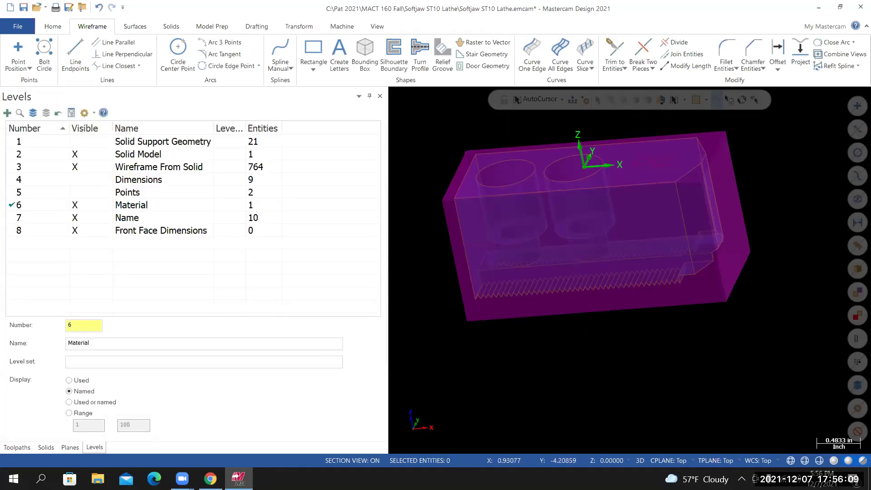
# Step: Start a new plane from the stock's top solid face, accepting the first of the offered plane orientations
pyautogui.moveTo(628, 268); pyautogui.dragTo(642, 252, button='middle')
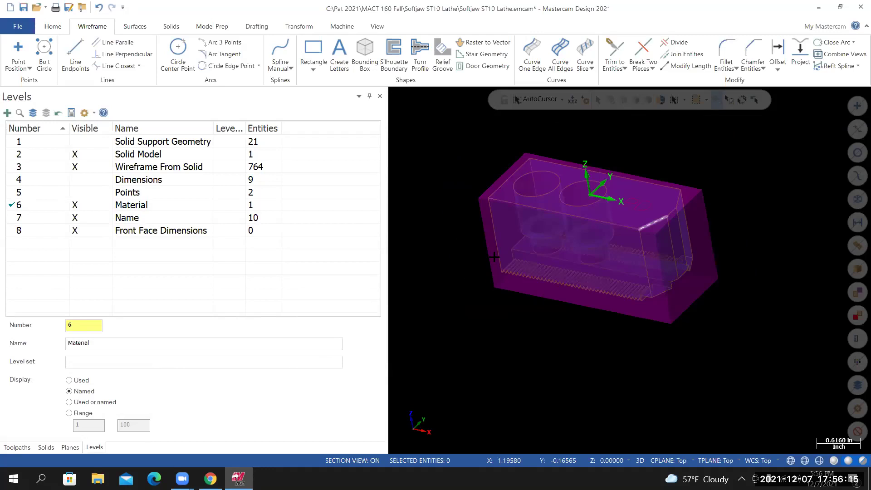
pyautogui.scroll(2, 494, 257)
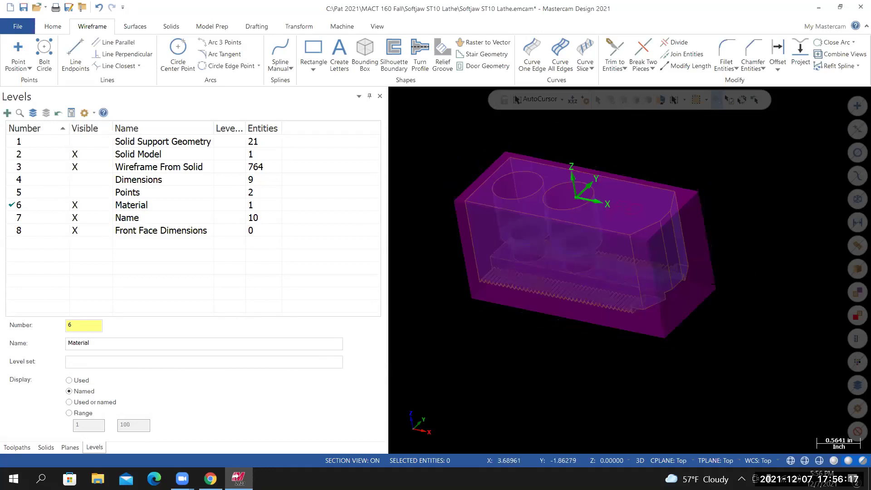
pyautogui.moveTo(711, 290); pyautogui.dragTo(705, 263, button='middle')
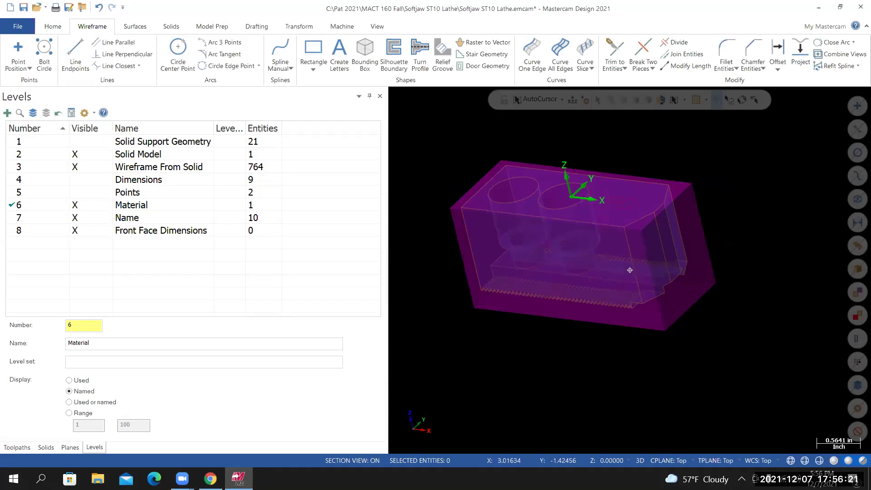
pyautogui.click(70, 448)
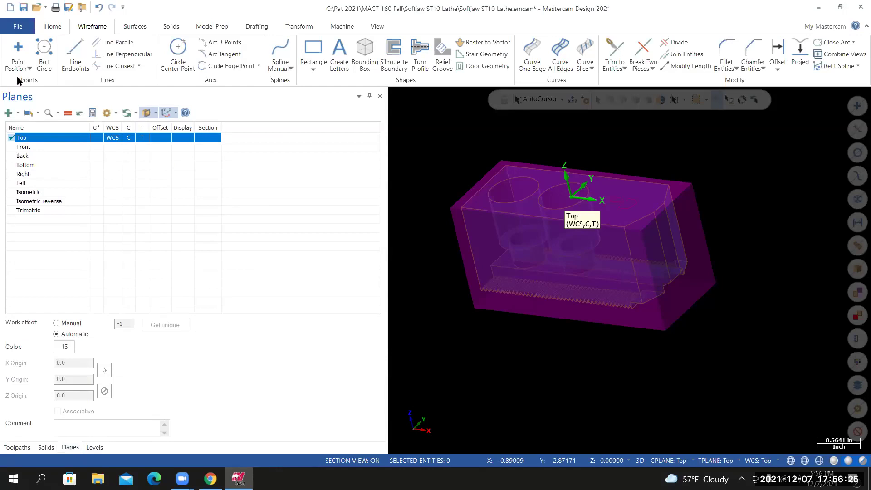
pyautogui.click(15, 114)
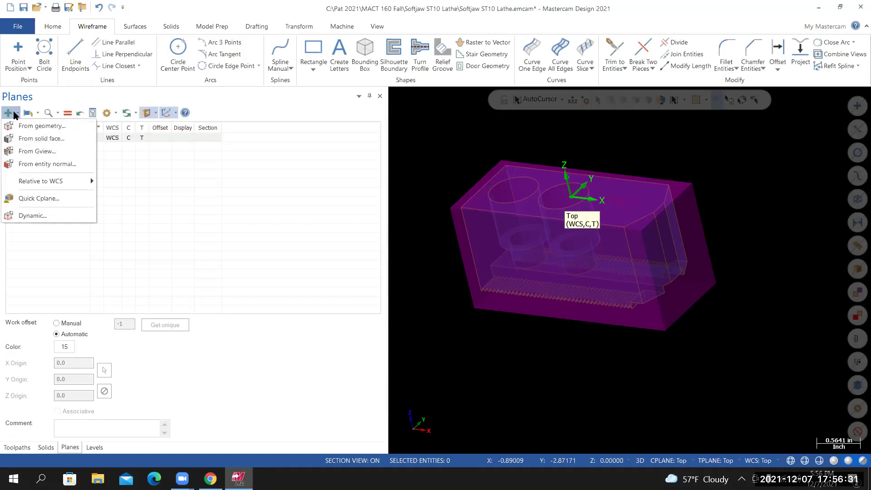
pyautogui.click(32, 139)
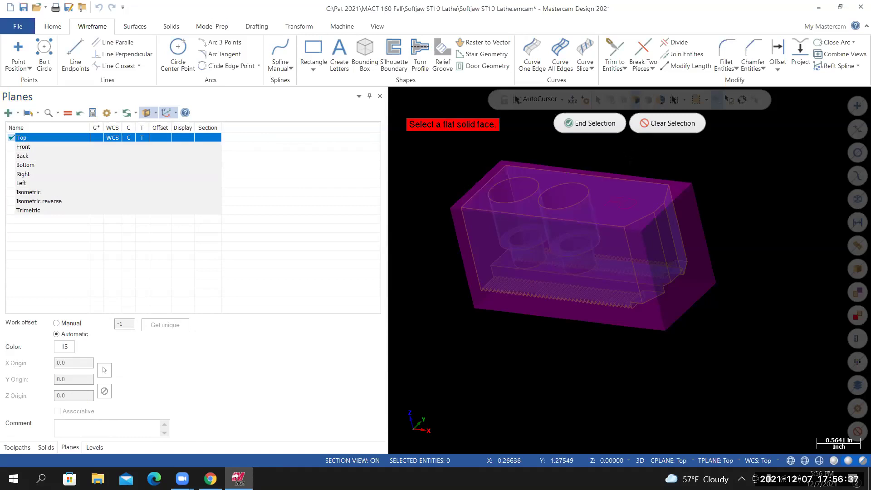
pyautogui.click(606, 190)
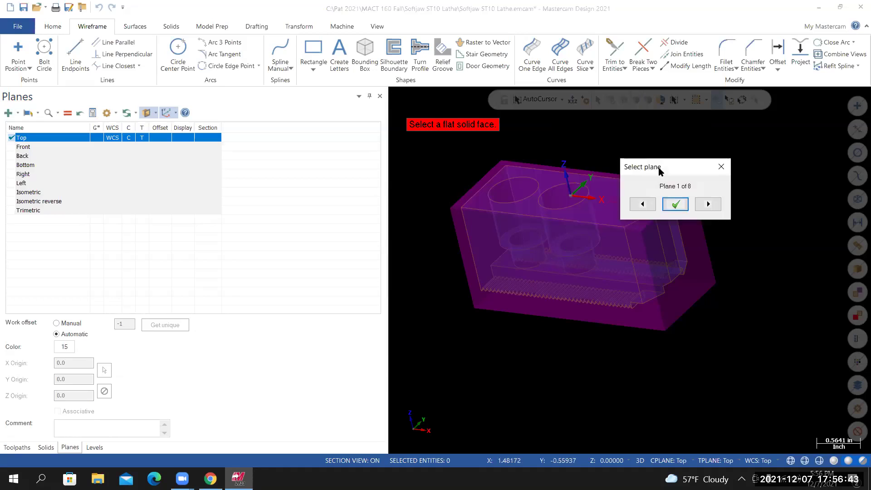
pyautogui.moveTo(661, 170); pyautogui.dragTo(332, 123)
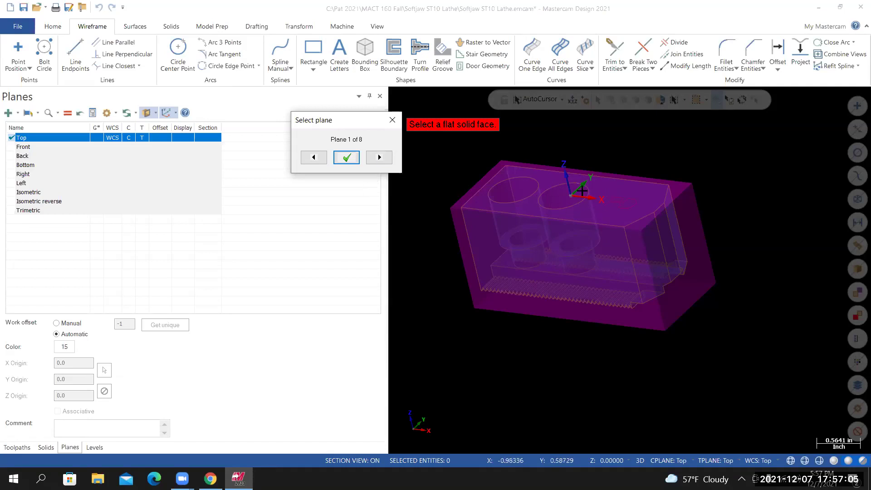
pyautogui.click(347, 157)
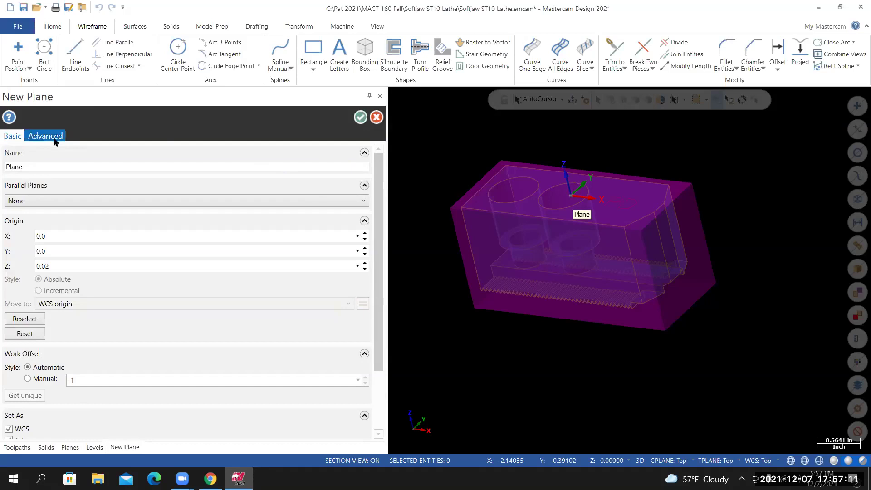
# Step: Name the new plane 1st Operation and place its origin at the stock's bottom corner at X 1.5, Y 0.625, Z -1.48
pyautogui.doubleClick(13, 166)
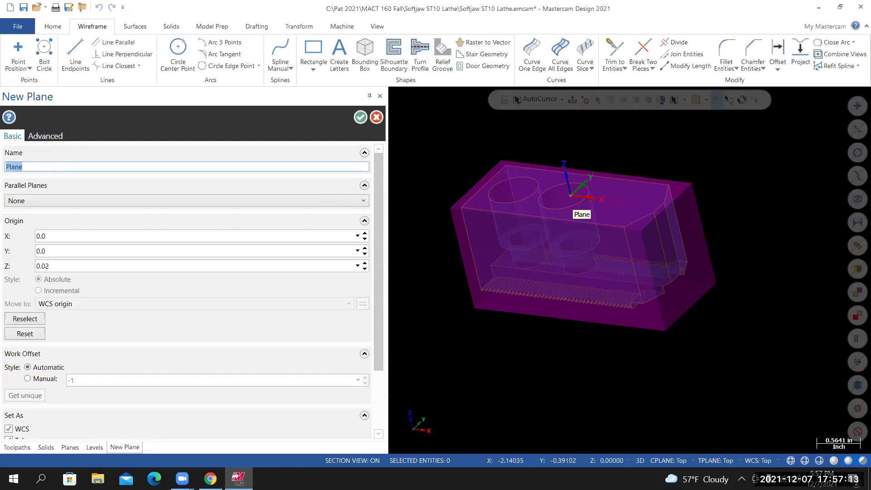
pyautogui.write('1st Operation')
pyautogui.scroll(-2, 377, 276)
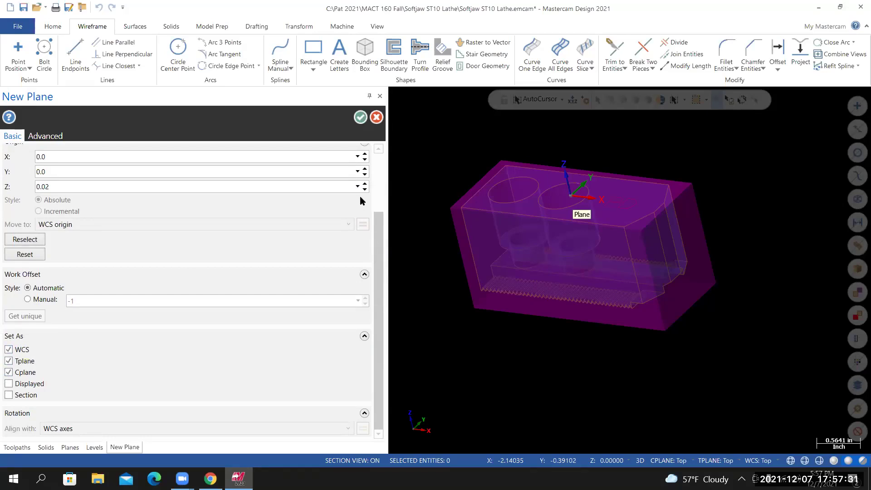
pyautogui.moveTo(380, 219); pyautogui.dragTo(381, 171)
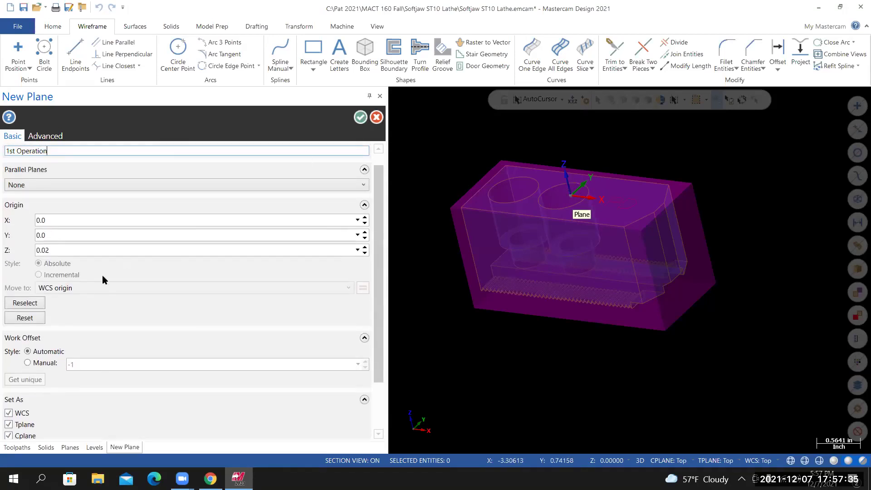
pyautogui.click(26, 304)
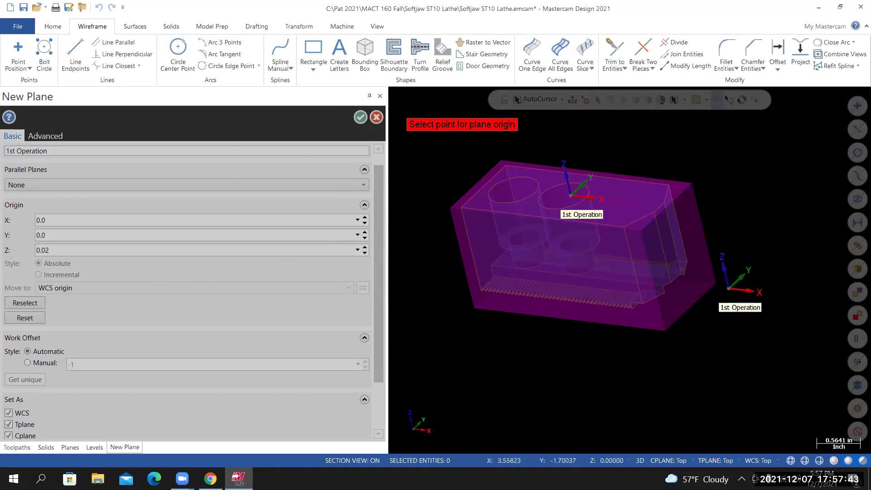
pyautogui.scroll(3, 720, 296)
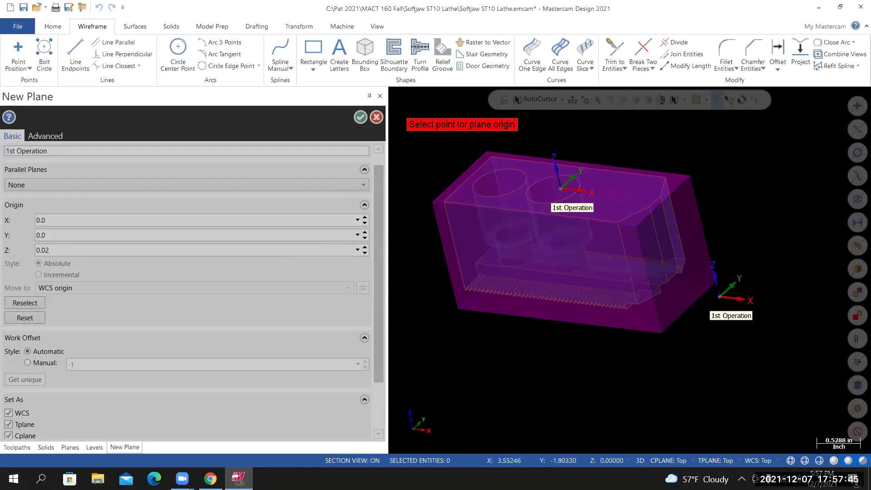
pyautogui.scroll(2, 717, 288)
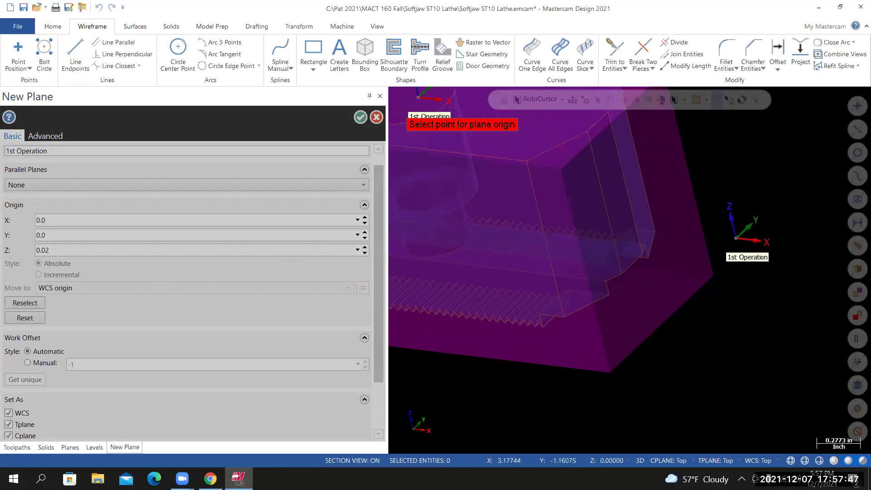
pyautogui.scroll(-3, 729, 242)
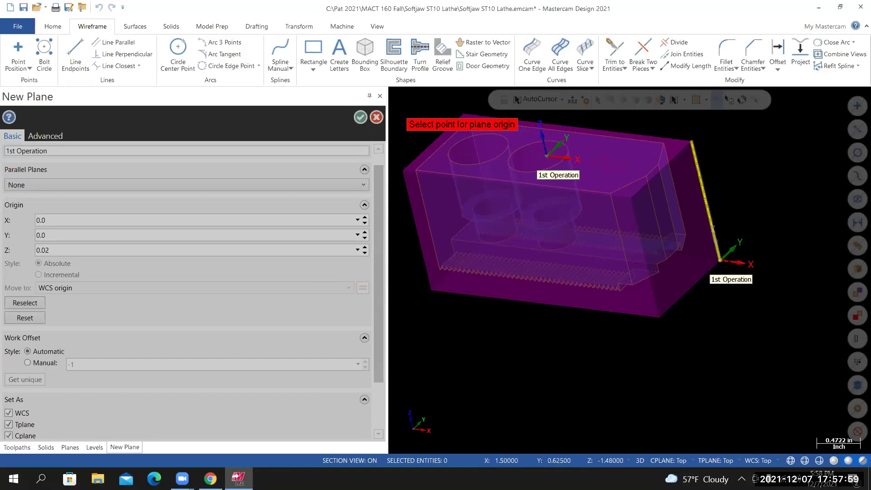
pyautogui.click(720, 260)
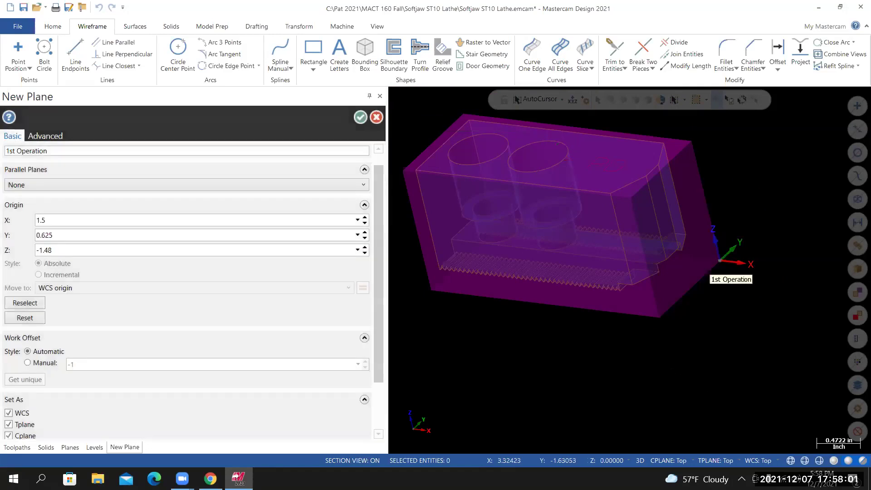
# Step: Reselect the plane origin at the stock's bottom corner at X 1.5, Y 0.625, Z -1.48 and finish the new plane
pyautogui.moveTo(629, 270); pyautogui.dragTo(47, 300, button='middle')
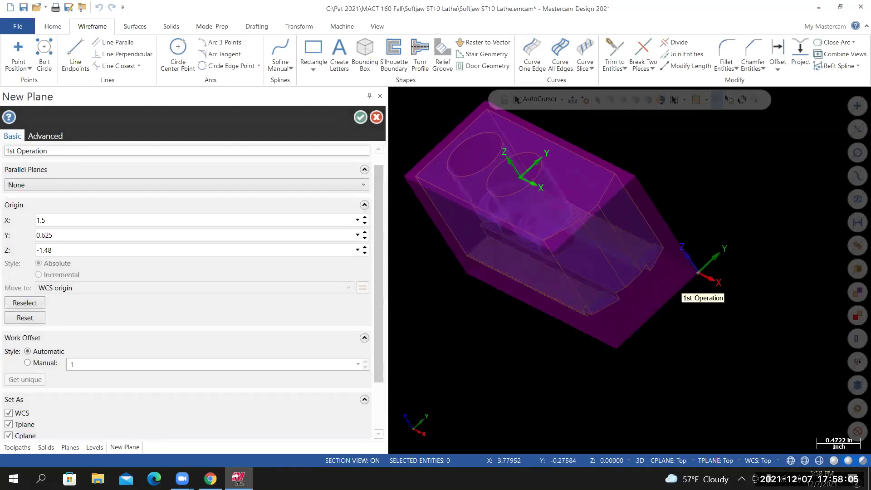
pyautogui.click(20, 300)
pyautogui.click(25, 305)
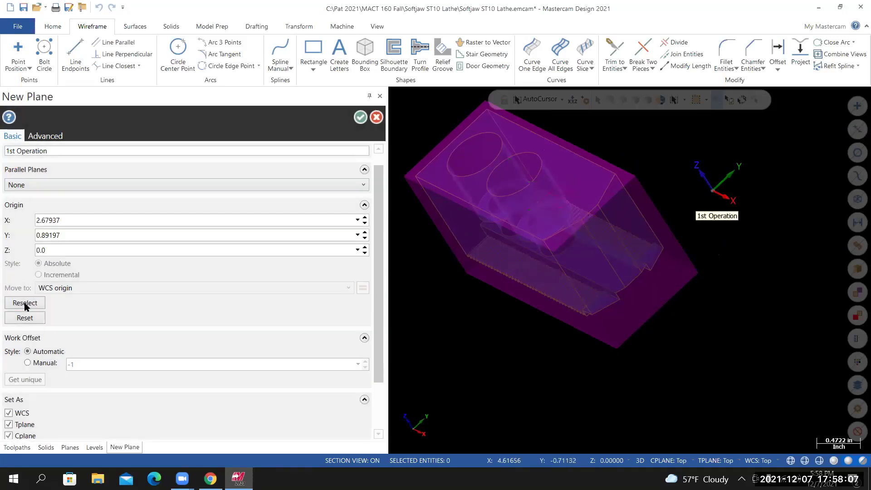
pyautogui.click(25, 305)
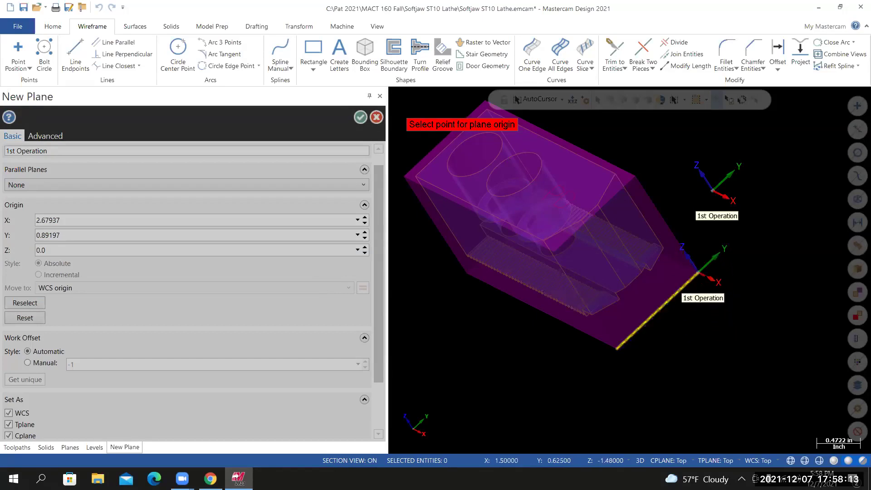
pyautogui.click(698, 272)
pyautogui.moveTo(698, 272); pyautogui.dragTo(477, 191, button='middle')
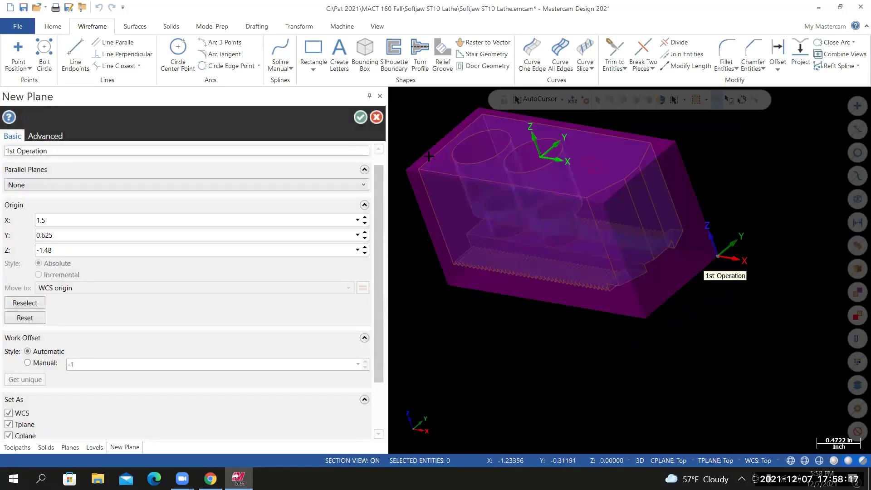
pyautogui.click(360, 117)
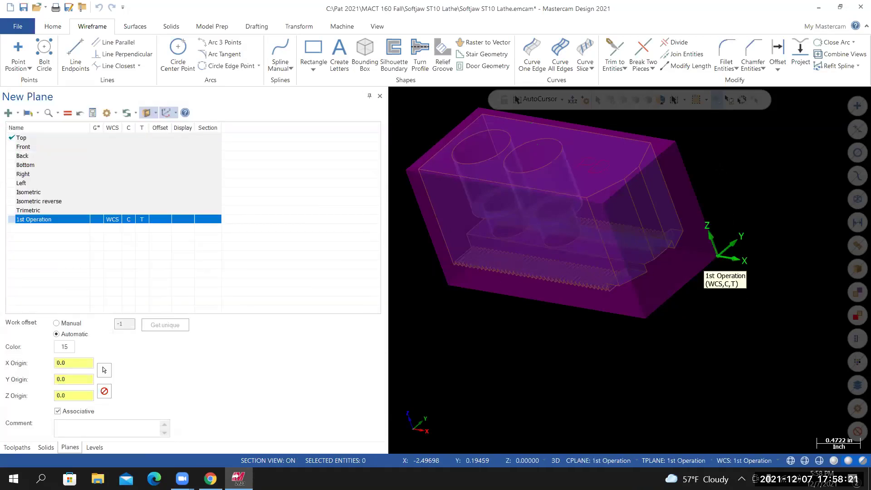
# Step: Show the model in the isometric view and save the file
pyautogui.rightClick(714, 253)
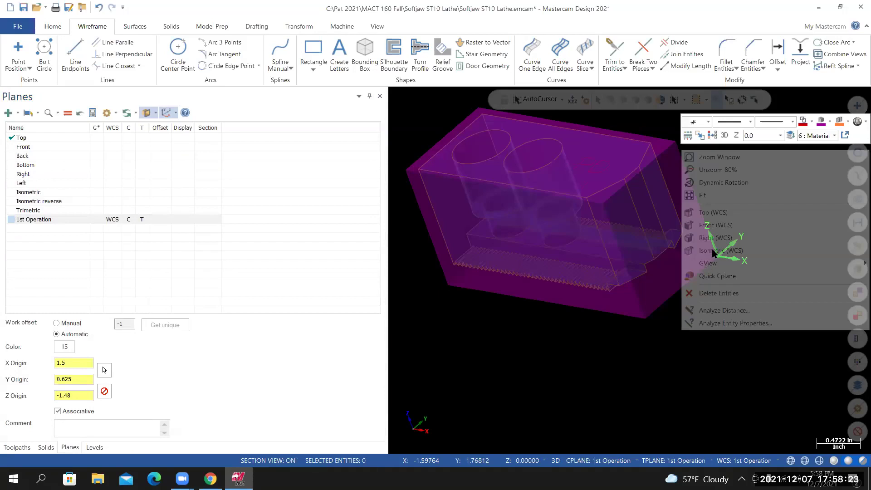
pyautogui.click(717, 251)
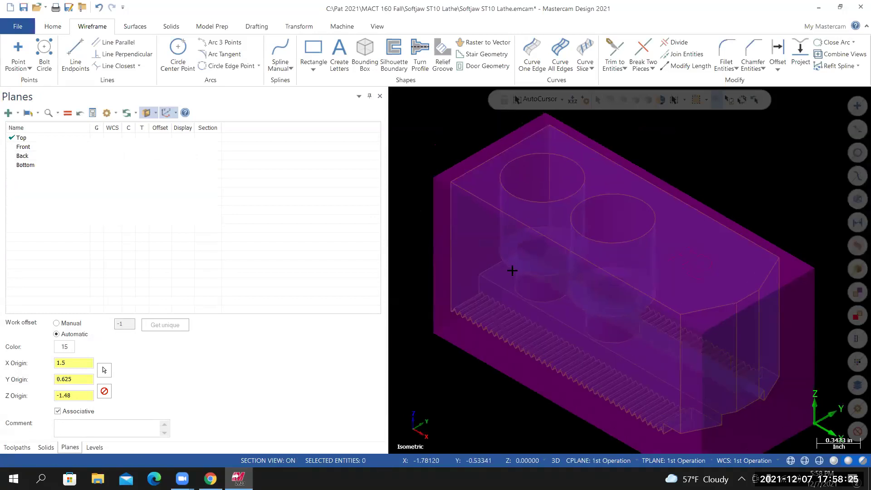
pyautogui.scroll(-2, 475, 227)
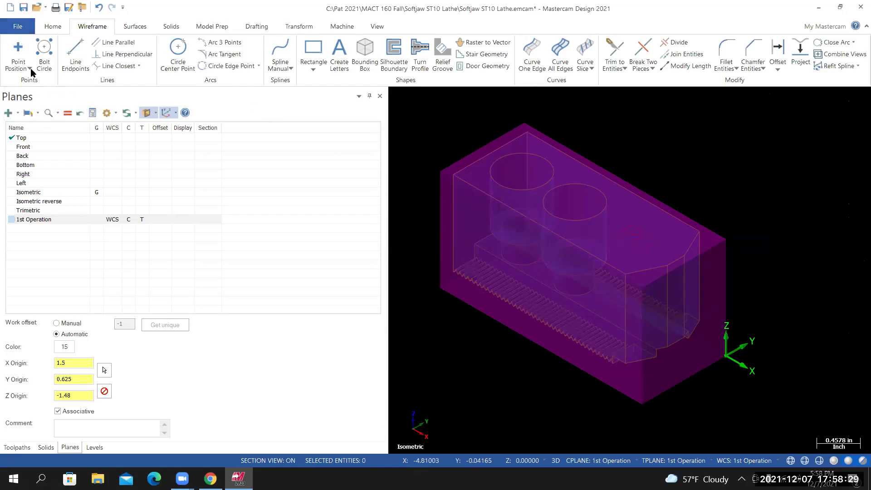
pyautogui.click(18, 27)
pyautogui.click(57, 144)
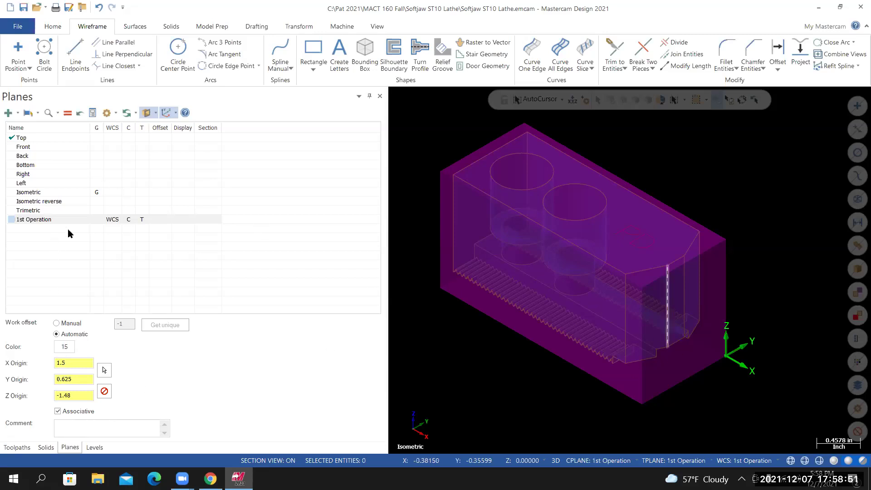
# Step: Try to delete the 1st Operation plane while it is the active WCS, Cplane and Tplane
pyautogui.click(34, 139)
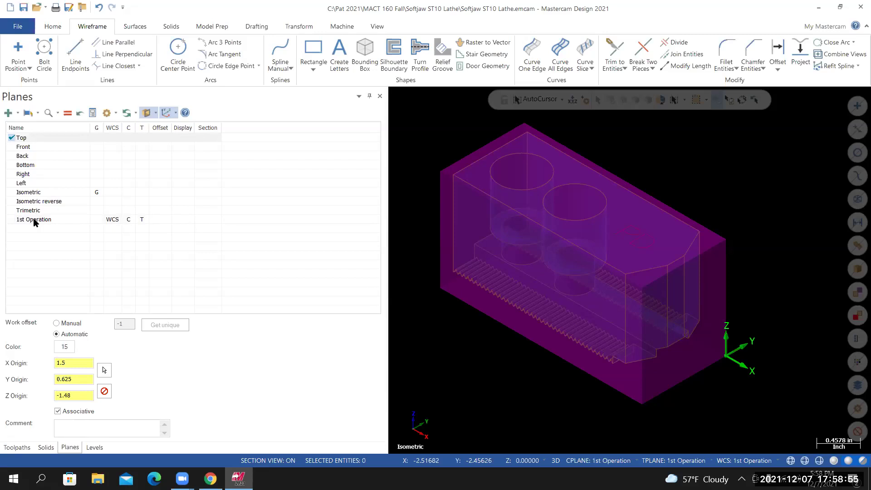
pyautogui.rightClick(34, 222)
pyautogui.moveTo(131, 247)
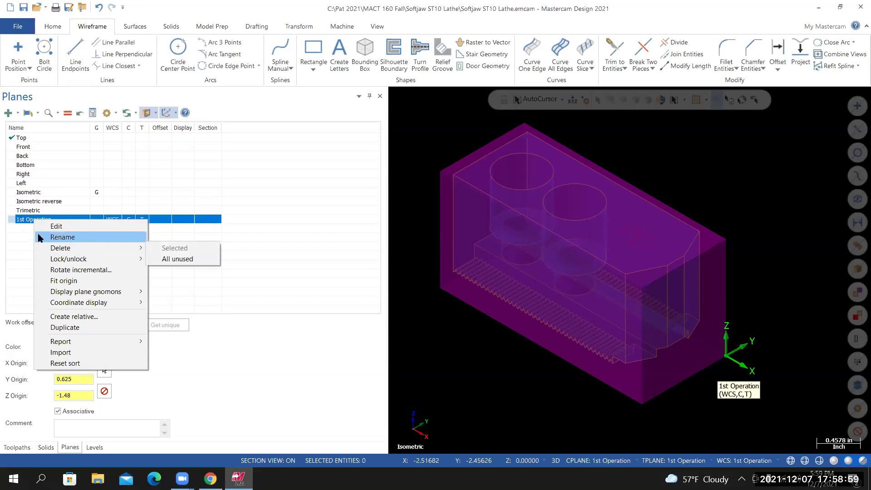
pyautogui.click(44, 217)
pyautogui.click(68, 113)
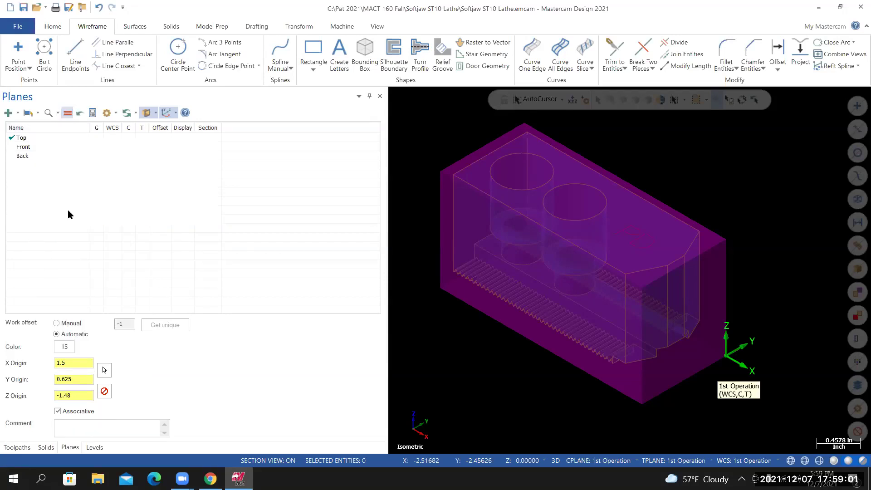
# Step: Make Top the active WCS, Cplane and Tplane, and delete the 1st Operation plane
pyautogui.click(11, 137)
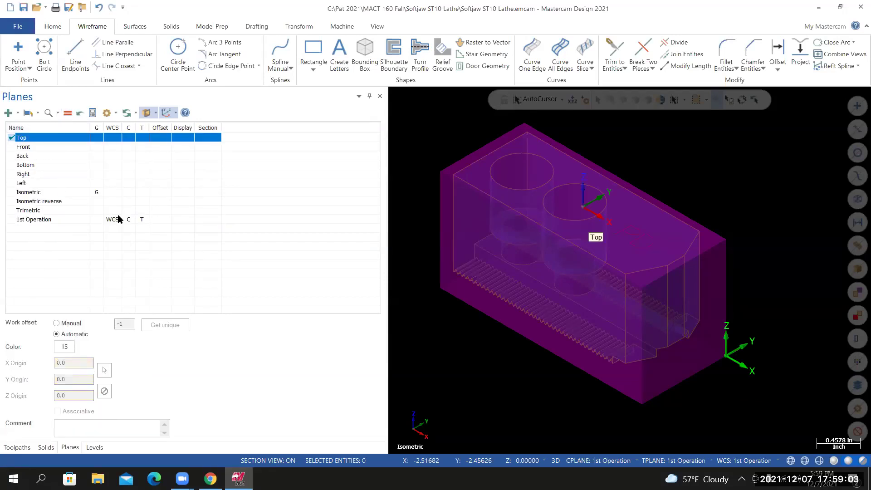
pyautogui.click(68, 113)
pyautogui.click(44, 220)
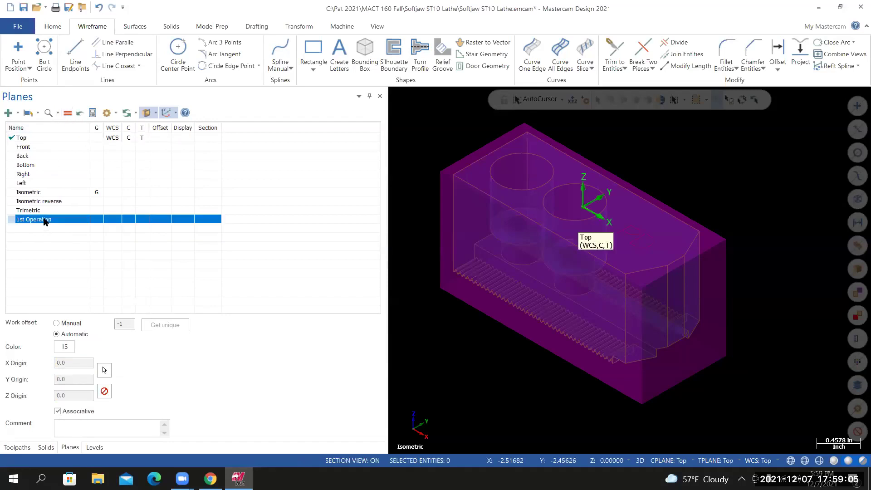
pyautogui.rightClick(44, 219)
pyautogui.moveTo(113, 247)
pyautogui.click(180, 250)
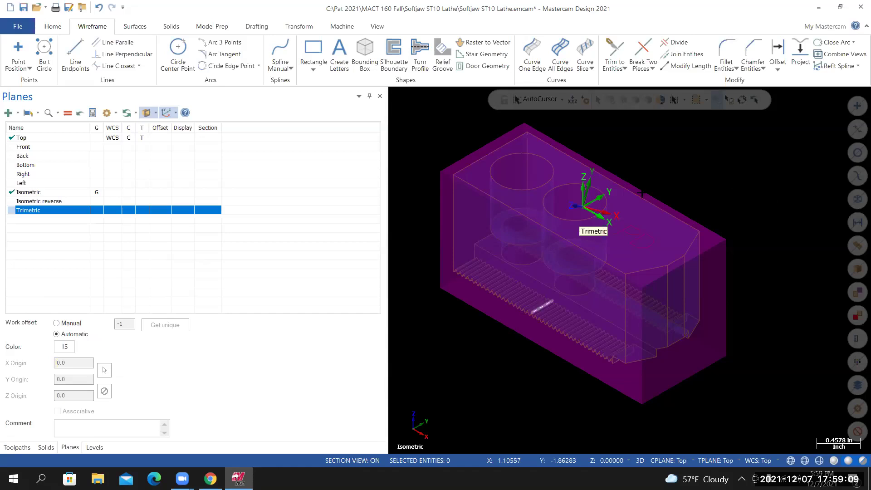
# Step: Start a new plane from a solid face and select the top face of the stock
pyautogui.click(25, 139)
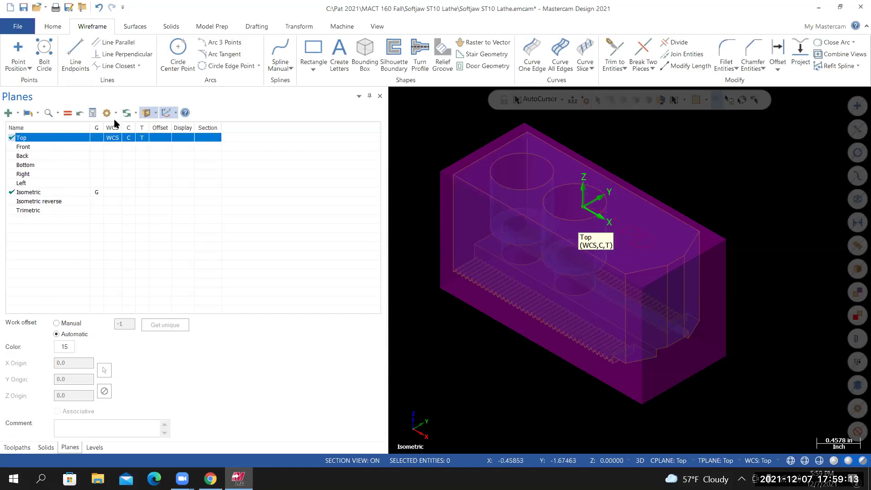
pyautogui.click(10, 114)
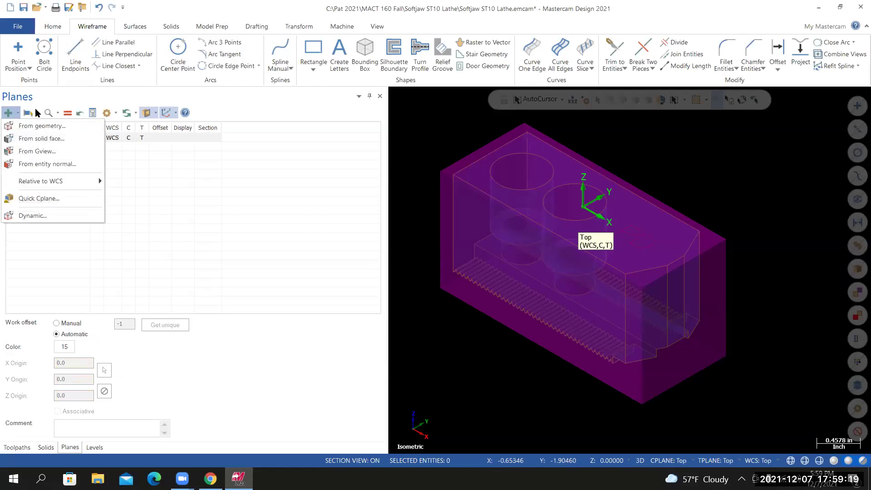
pyautogui.click(28, 139)
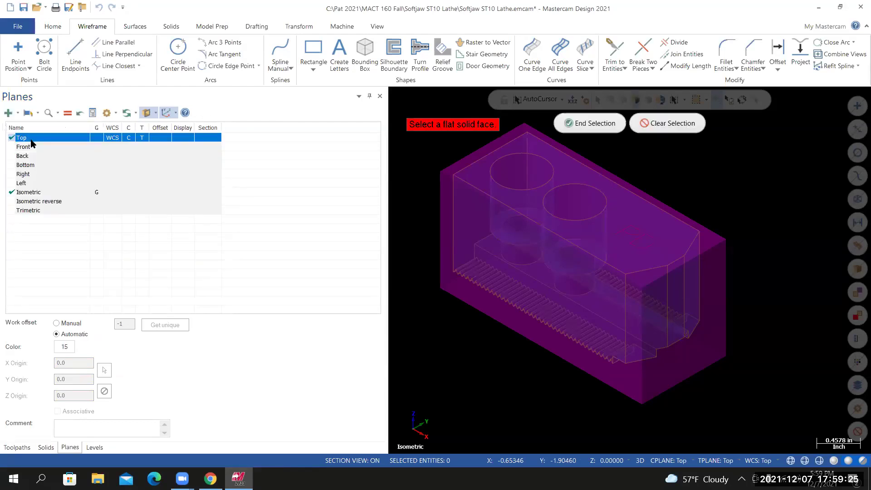
pyautogui.click(576, 201)
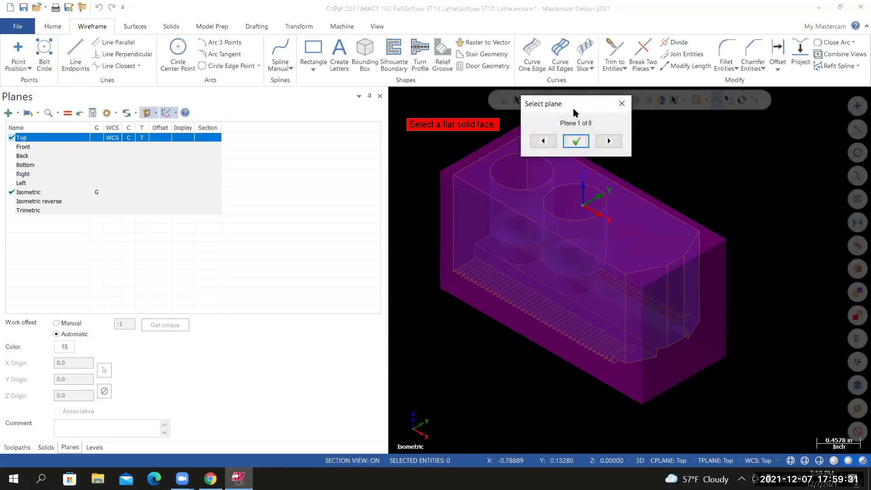
pyautogui.moveTo(573, 108); pyautogui.dragTo(413, 85)
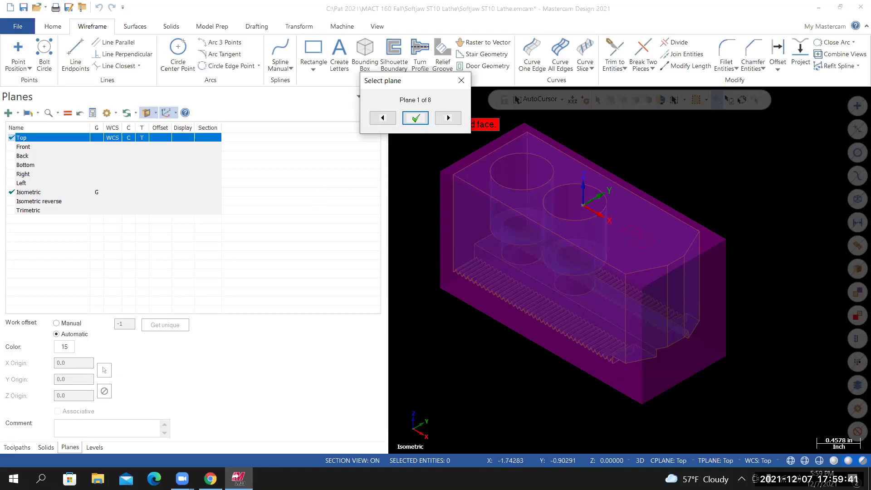
pyautogui.moveTo(402, 83); pyautogui.dragTo(283, 123)
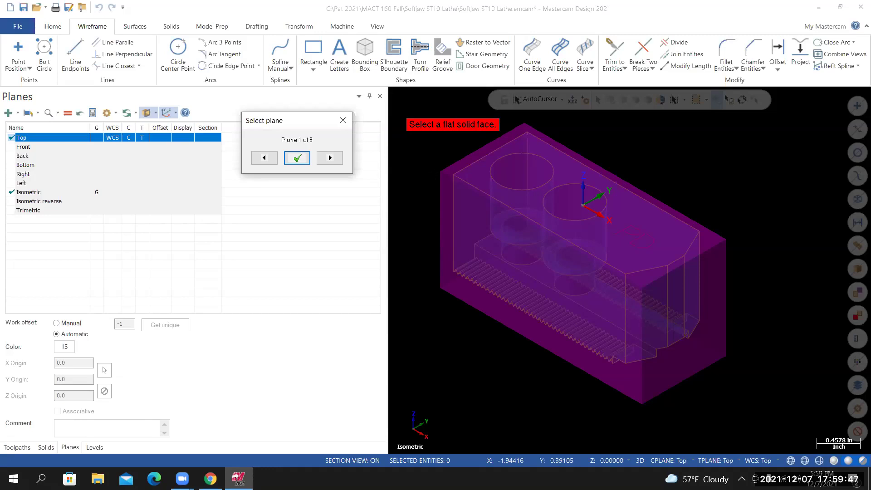
# Step: Cycle through the plane orientations and accept Plane 1 of 8, with X along the stock's length and Z pointing up
pyautogui.click(330, 157)
pyautogui.click(331, 158)
pyautogui.click(331, 159)
pyautogui.click(332, 159)
pyautogui.click(332, 160)
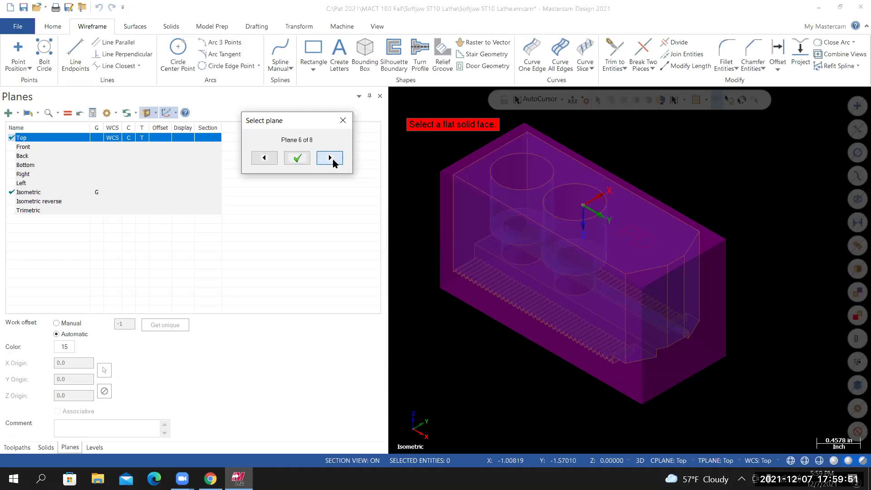
pyautogui.click(336, 158)
pyautogui.click(336, 157)
pyautogui.click(330, 157)
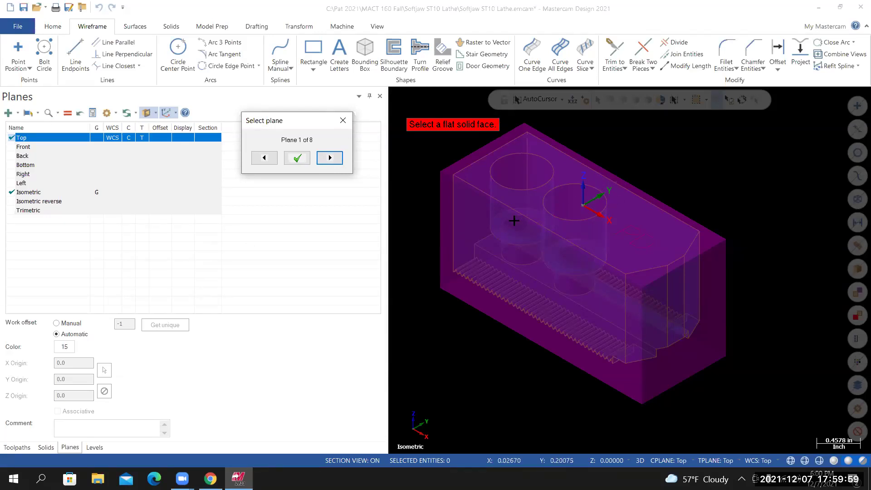
pyautogui.click(297, 158)
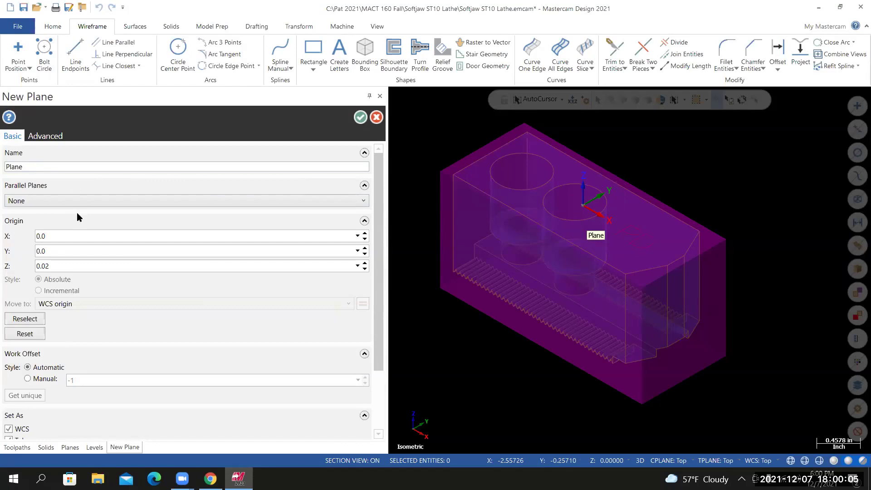
# Step: Name the new plane "1st operation" and check its WCS, Tplane and Cplane assignments
pyautogui.doubleClick(40, 167)
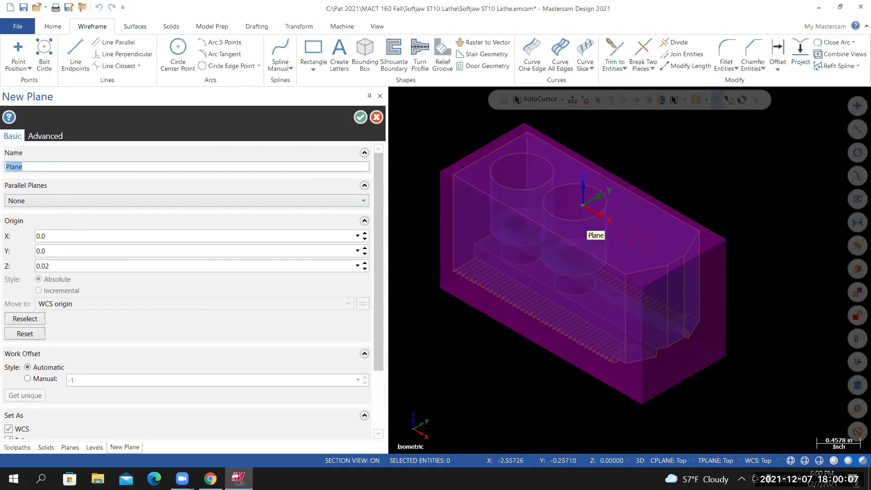
pyautogui.write('1st operation')
pyautogui.scroll(-3, 16, 341)
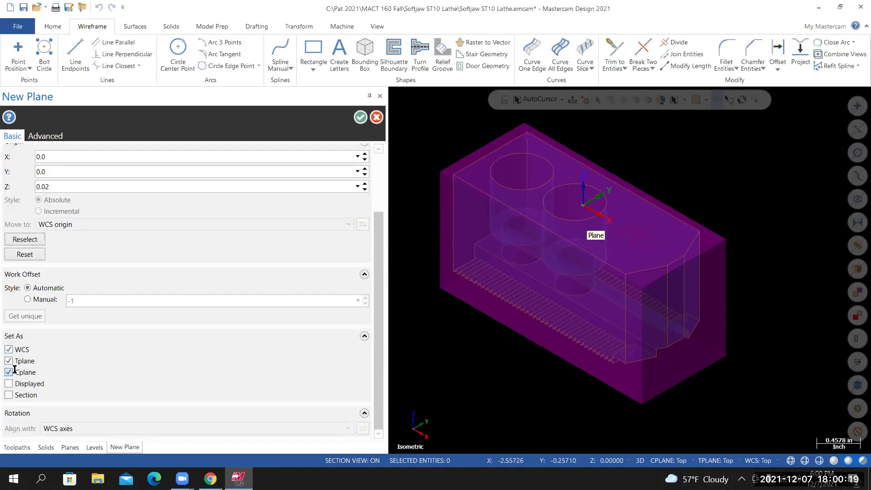
pyautogui.scroll(3, 98, 374)
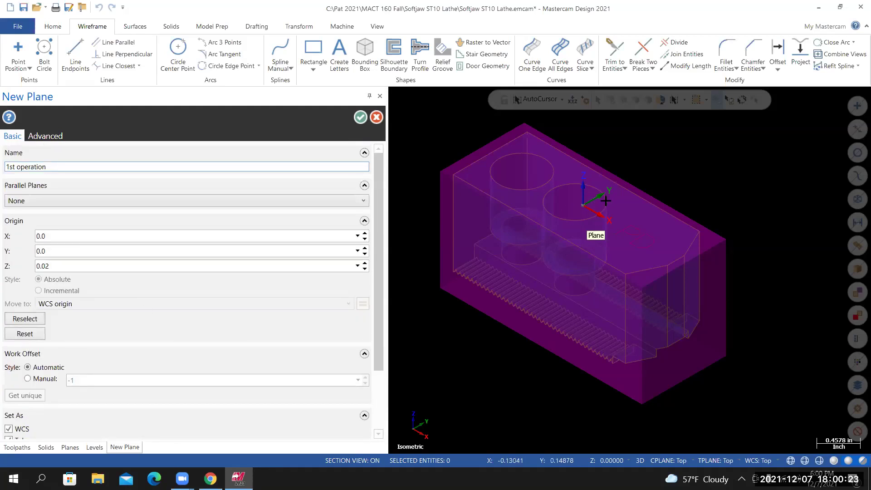
# Step: Reselect the plane origin at the stock's bottom corner at X 1.5, Y 0.625, Z -1.48 and create the plane
pyautogui.click(25, 320)
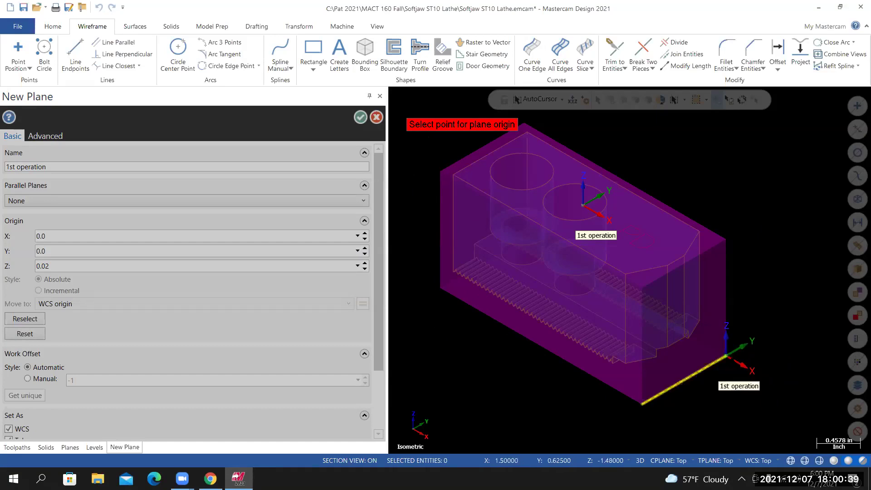
pyautogui.click(726, 357)
pyautogui.moveTo(670, 398)
pyautogui.mouseDown(button='middle')
pyautogui.moveTo(660, 403)
pyautogui.moveTo(676, 378)
pyautogui.moveTo(592, 412)
pyautogui.mouseUp(button='middle')
pyautogui.moveTo(656, 375); pyautogui.dragTo(747, 318, button='middle')
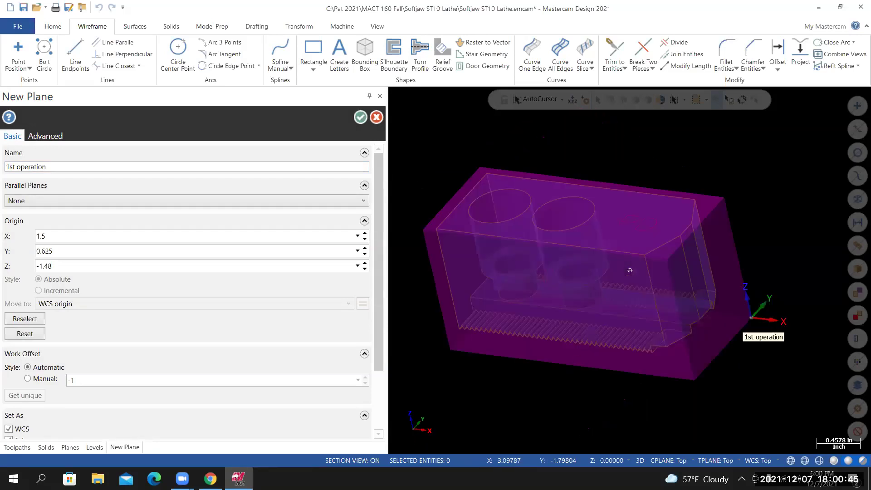
pyautogui.click(360, 118)
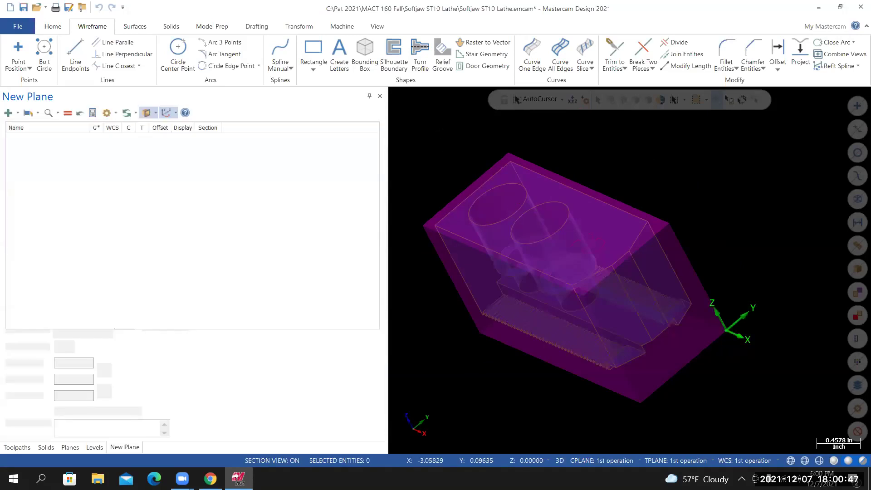
# Step: Return the model to the isometric view and save the file
pyautogui.rightClick(482, 244)
pyautogui.click(480, 240)
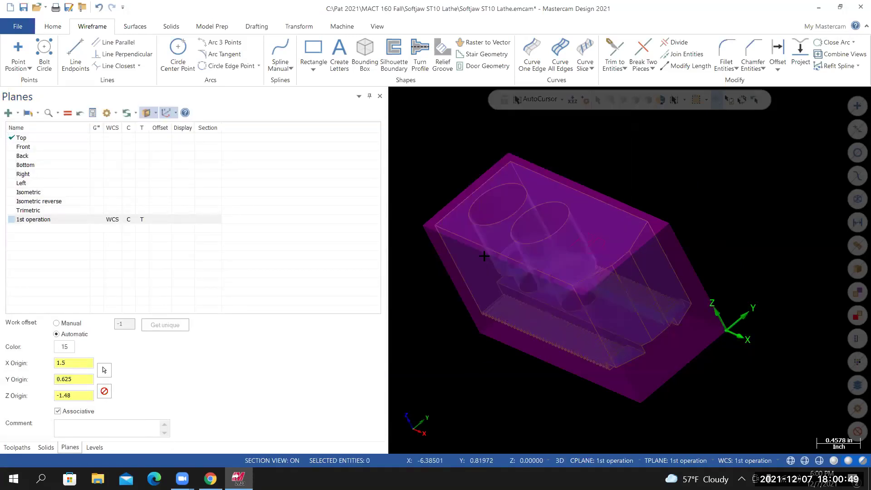
pyautogui.click(18, 27)
pyautogui.click(23, 143)
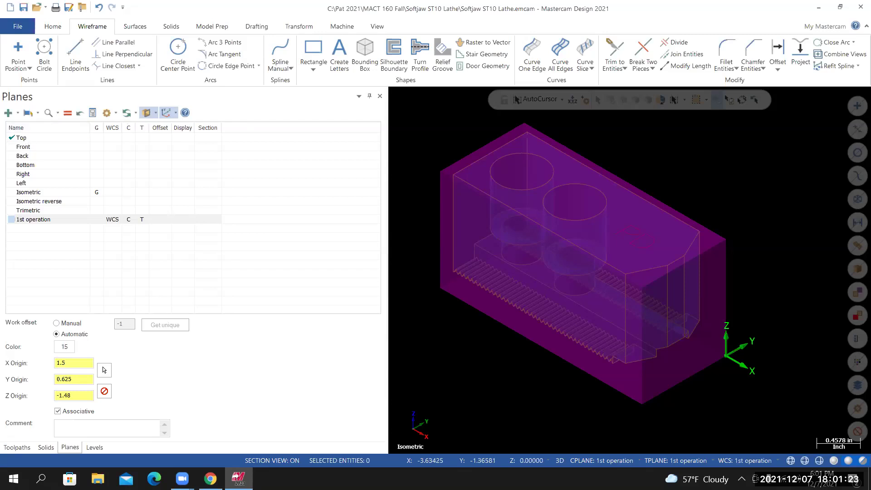
pyautogui.click(14, 221)
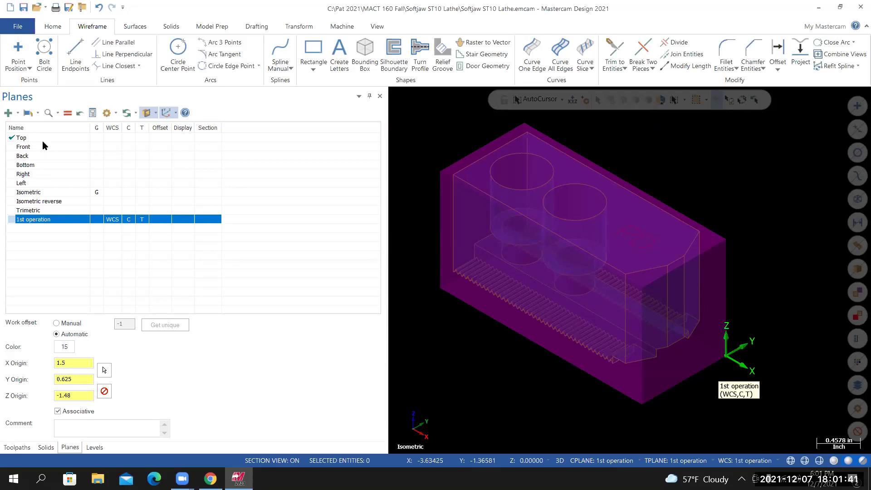
pyautogui.click(95, 447)
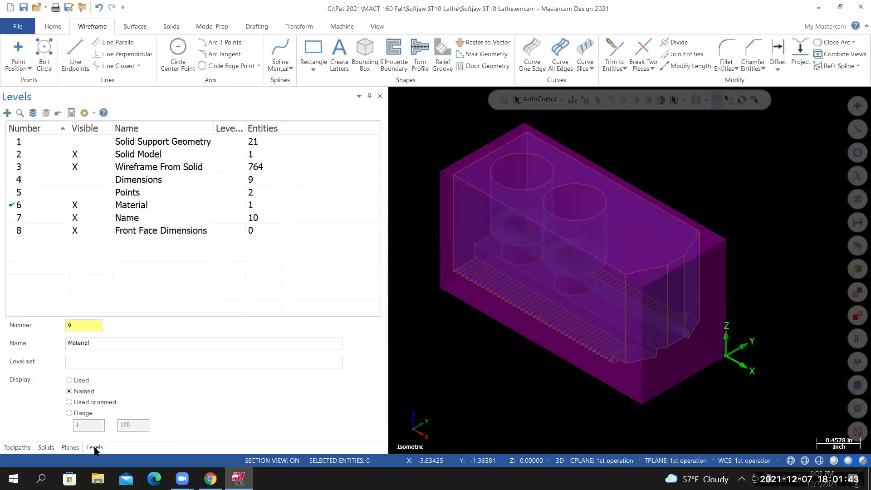
pyautogui.click(13, 448)
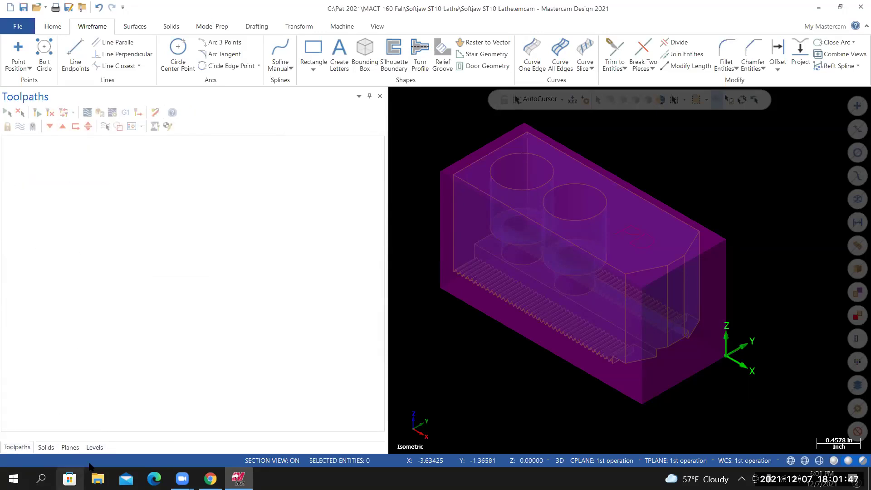
pyautogui.click(93, 447)
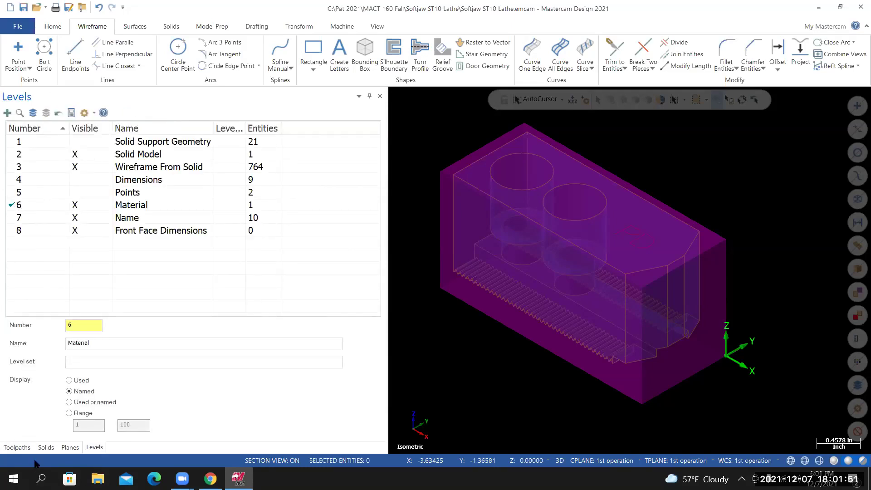
pyautogui.click(70, 448)
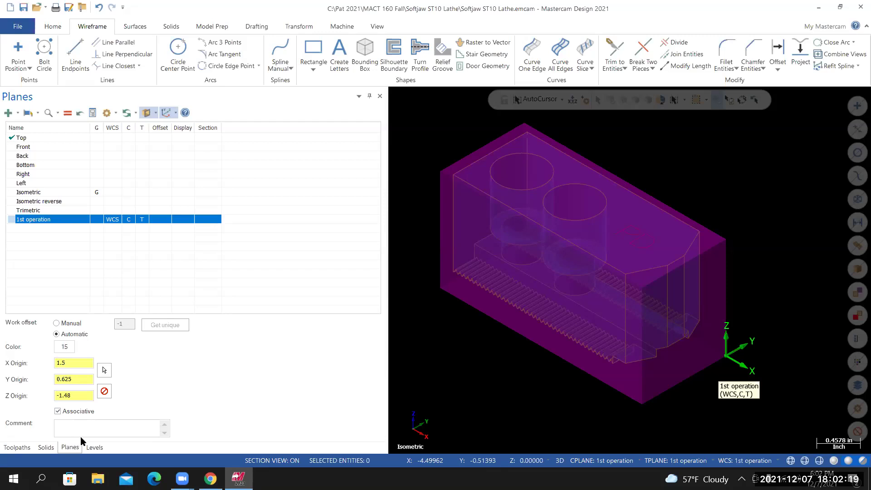
# Step: Bring up the Toolpaths manager, hide it and display it again
pyautogui.click(18, 447)
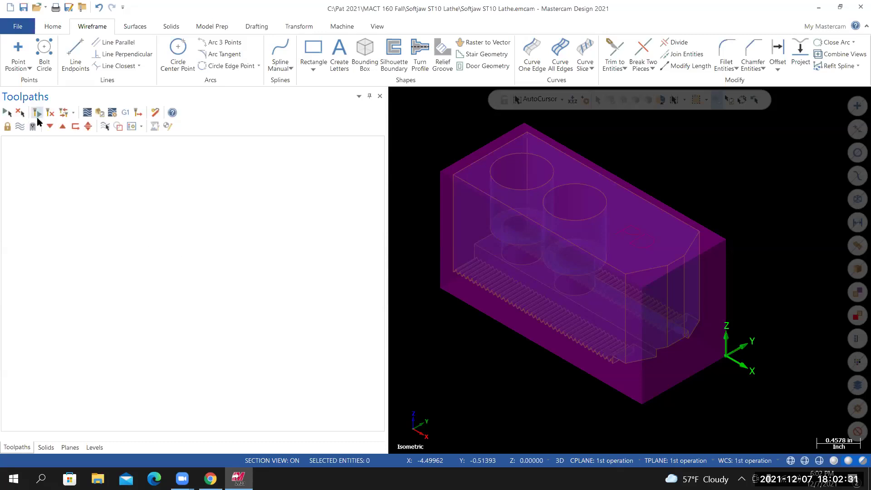
pyautogui.click(380, 97)
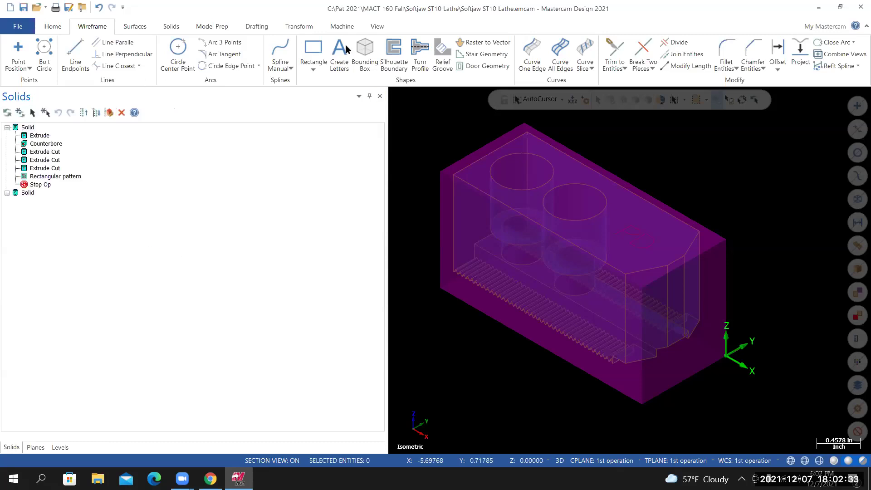
pyautogui.click(377, 28)
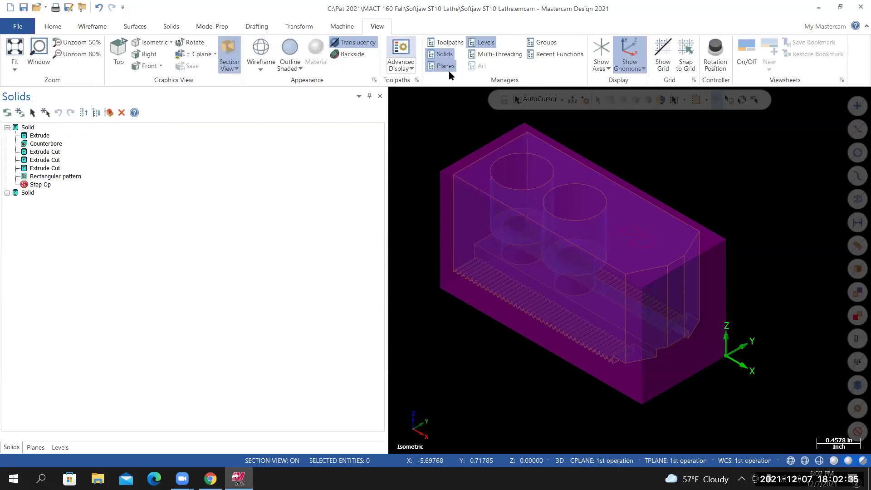
pyautogui.click(447, 46)
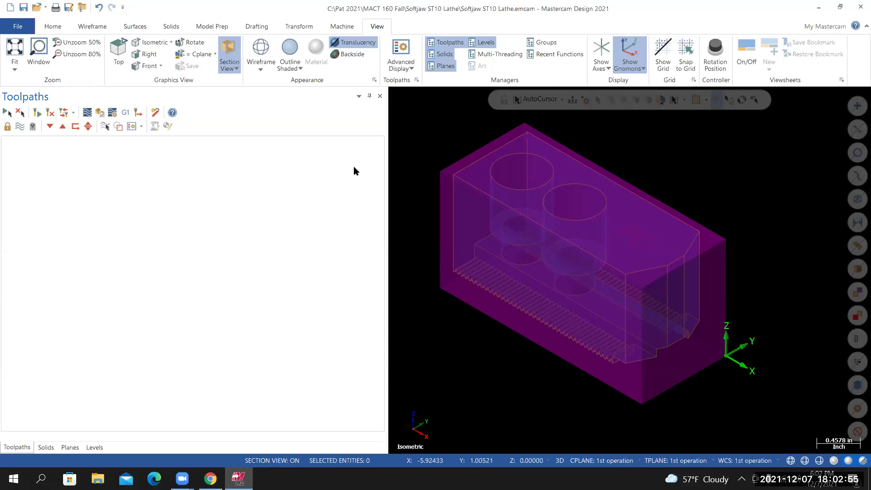
# Step: Add a machine group using the default mill and look over its properties entries
pyautogui.click(342, 27)
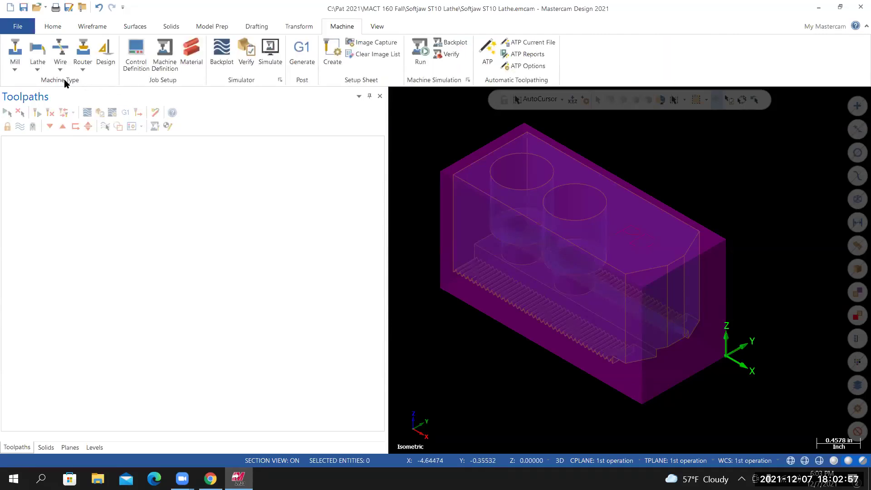
pyautogui.click(15, 70)
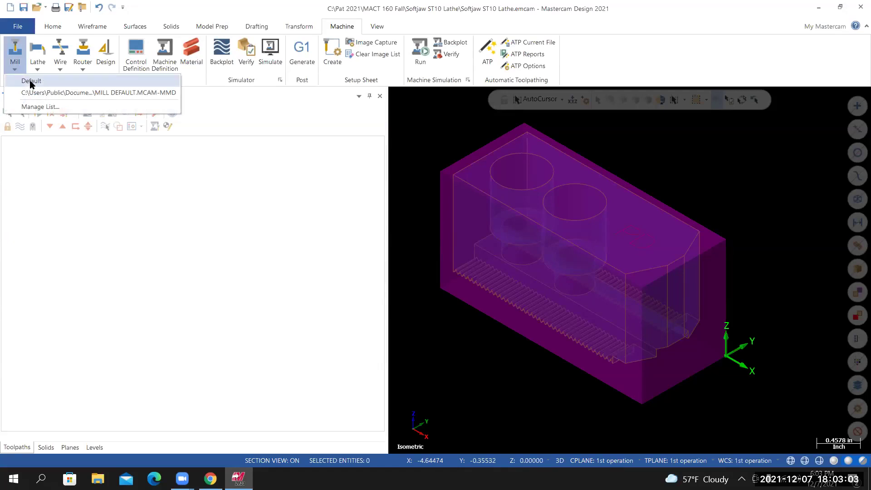
pyautogui.click(29, 83)
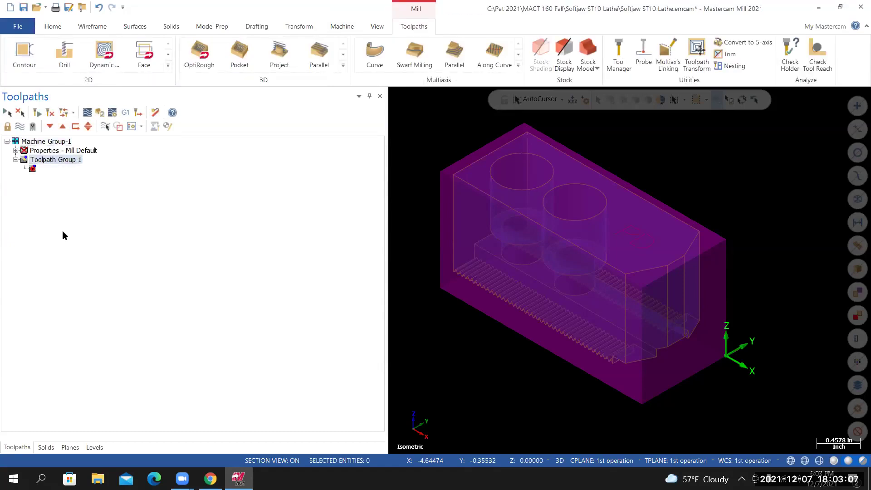
pyautogui.click(16, 150)
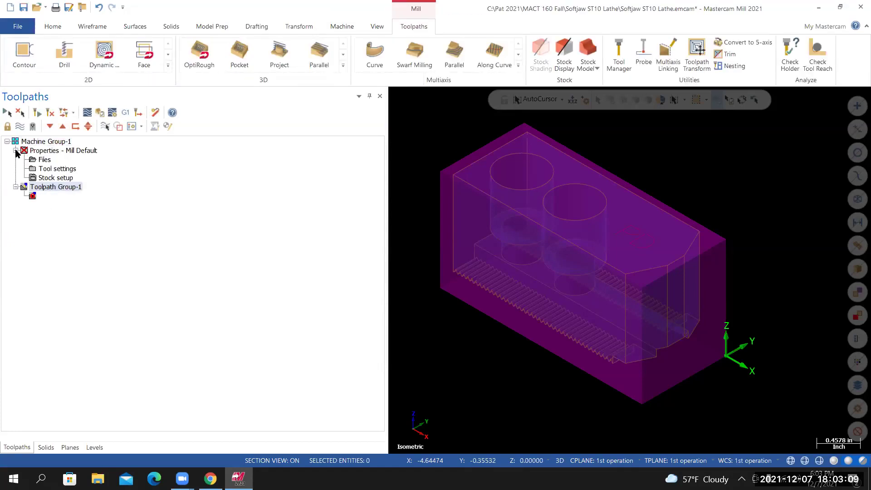
pyautogui.click(16, 151)
pyautogui.click(7, 142)
pyautogui.click(7, 141)
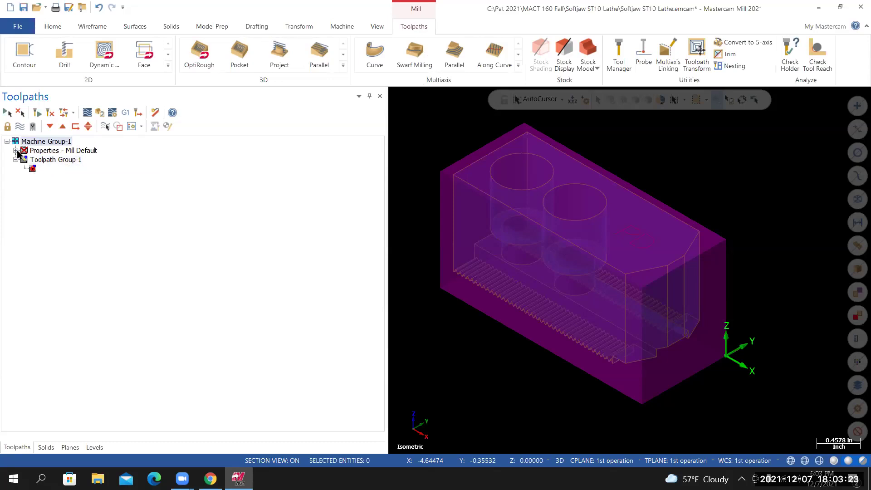
# Step: Add a second machine group using the MILL DEFAULT.MCAM-MMD machine definition
pyautogui.click(19, 30)
pyautogui.press('Escape')
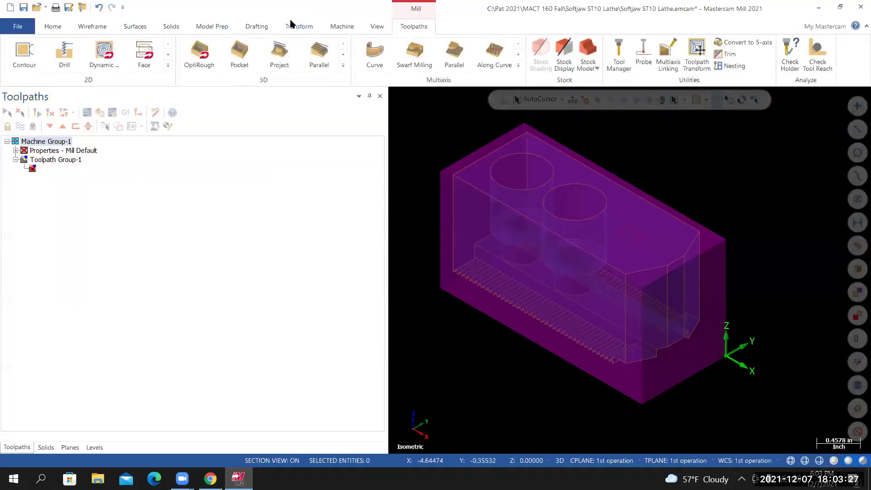
pyautogui.click(342, 26)
pyautogui.click(14, 71)
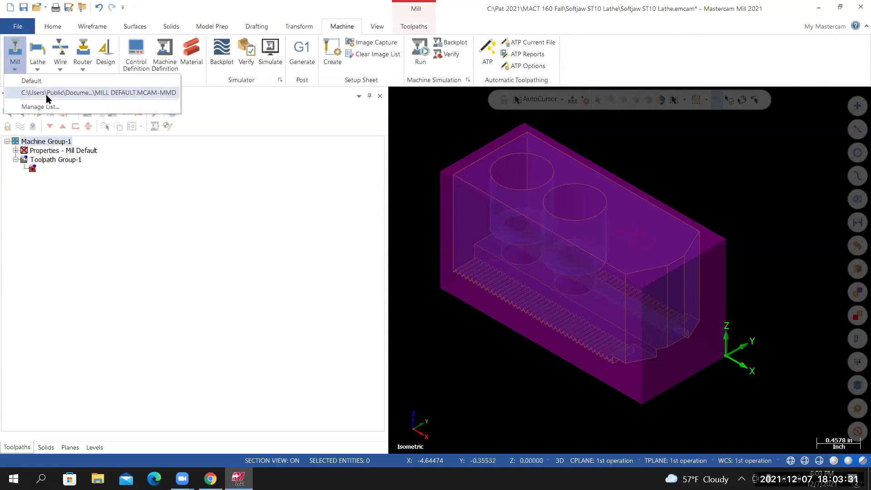
pyautogui.click(61, 92)
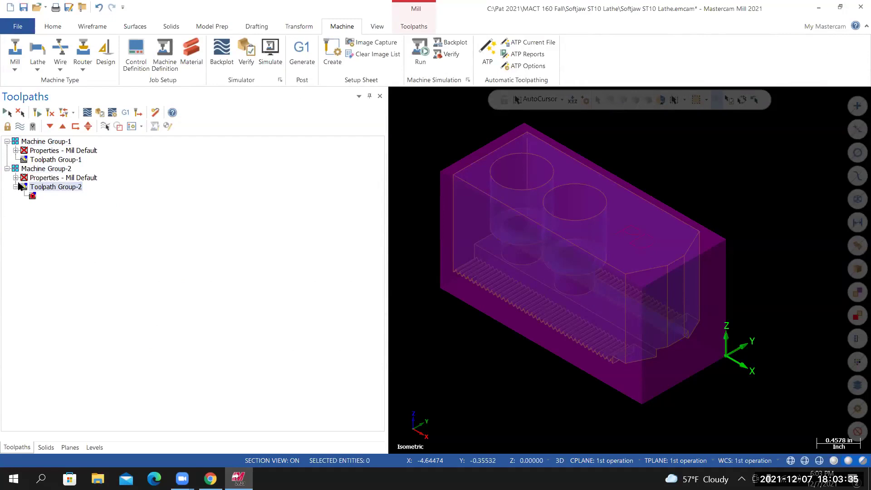
# Step: Delete the second machine group, Machine Group-2
pyautogui.rightClick(46, 169)
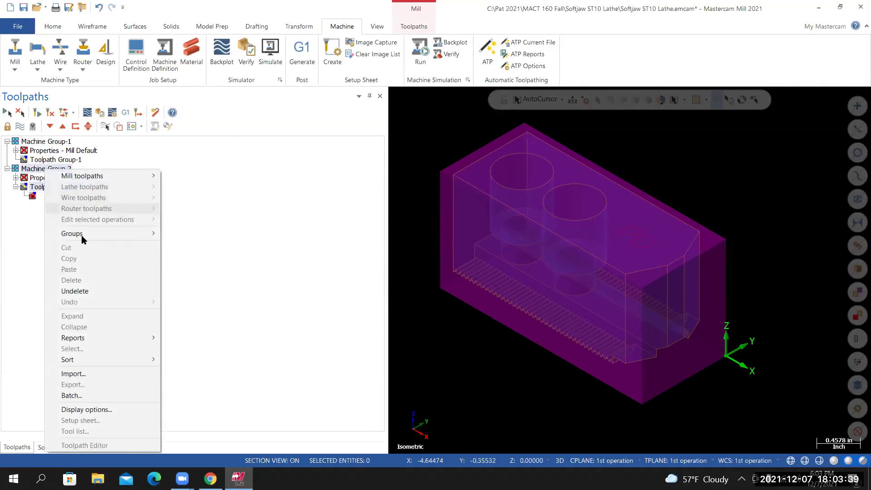
pyautogui.moveTo(81, 236)
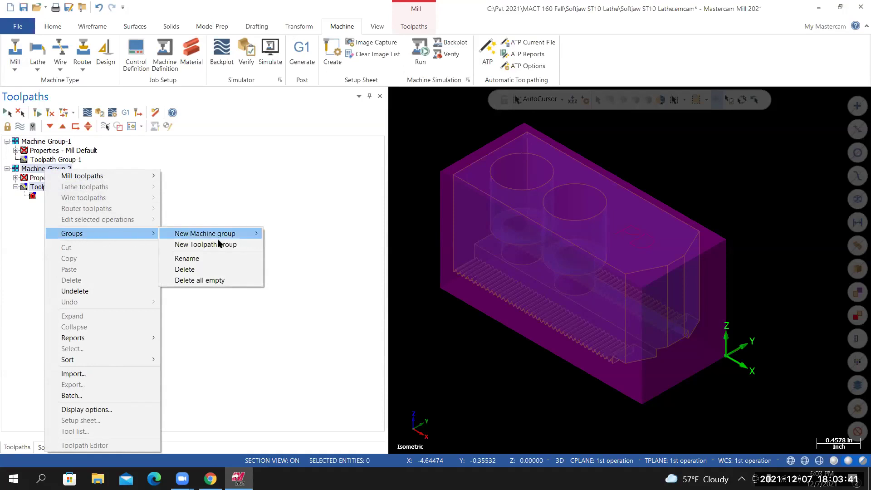
pyautogui.click(185, 270)
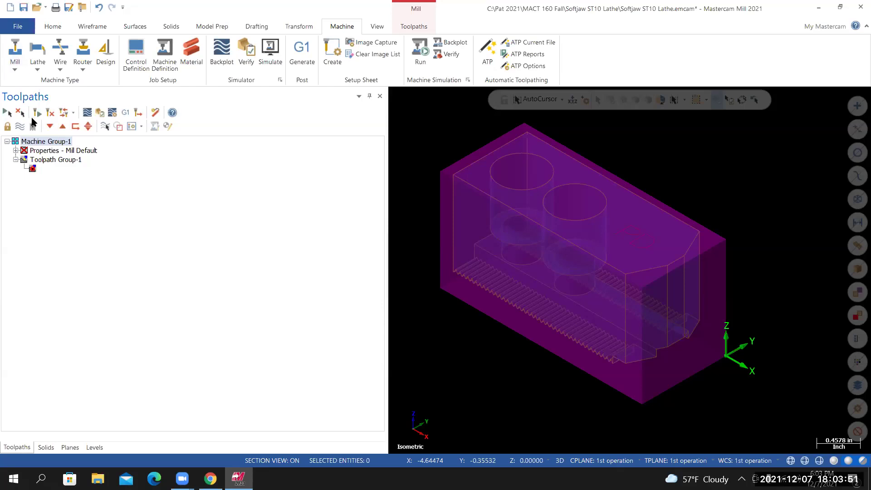
# Step: Set the project file manager to add NC files and NCI files to the project folder
pyautogui.click(28, 24)
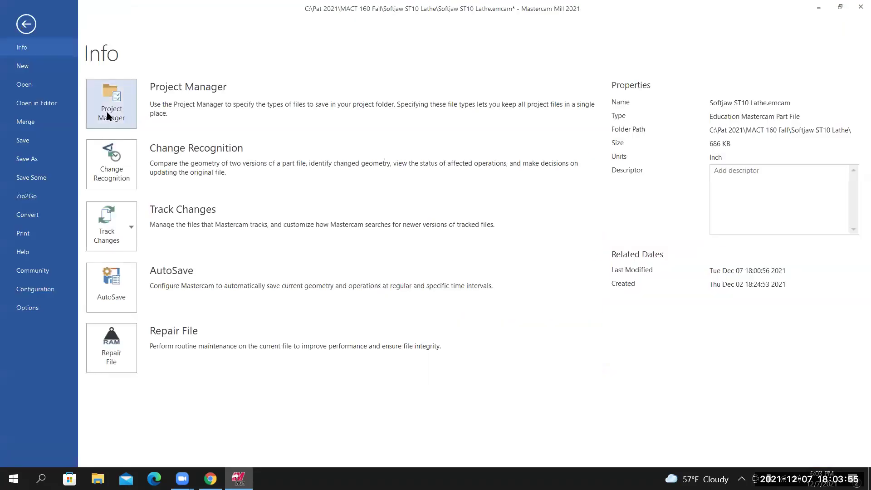
pyautogui.click(109, 115)
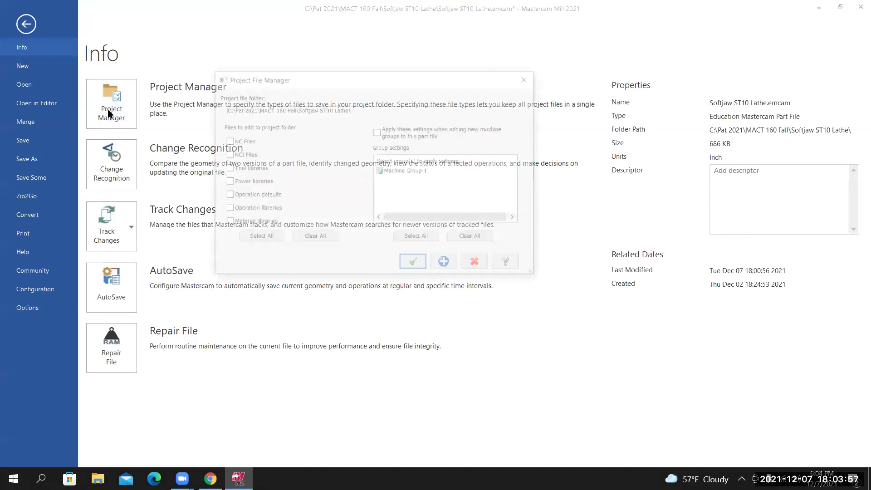
pyautogui.moveTo(271, 83); pyautogui.dragTo(241, 83)
pyautogui.click(197, 143)
pyautogui.click(196, 155)
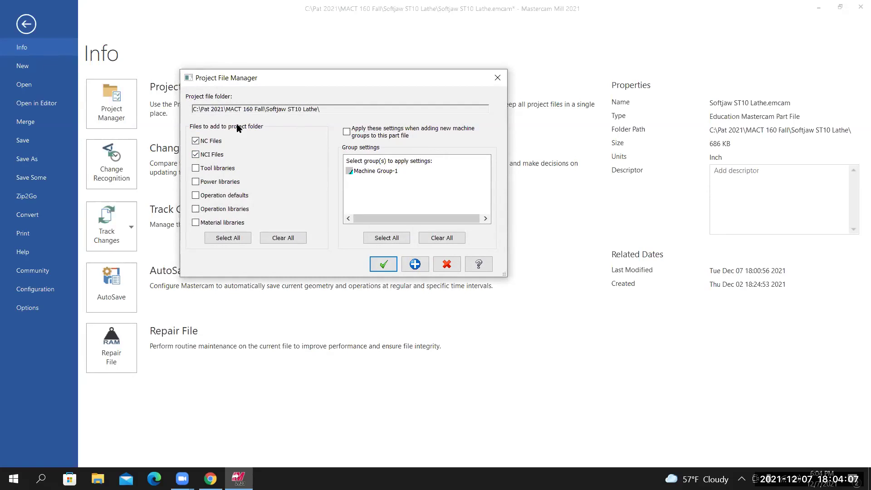
pyautogui.click(382, 264)
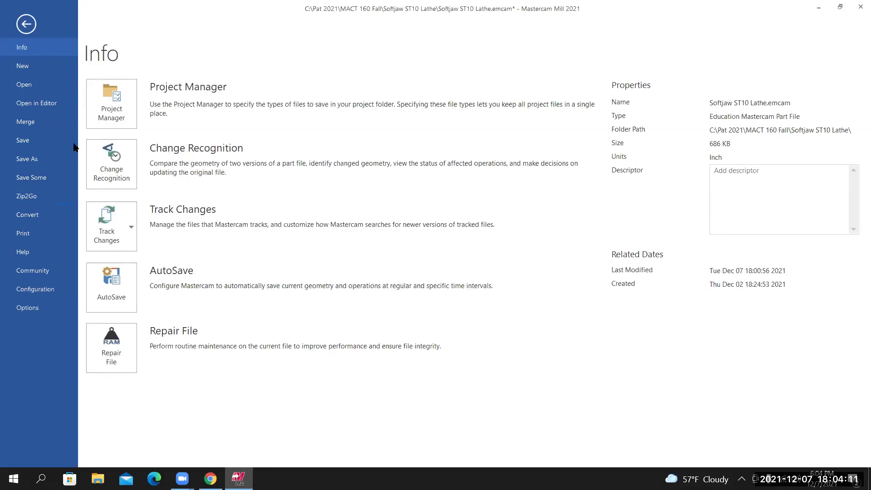
pyautogui.click(25, 24)
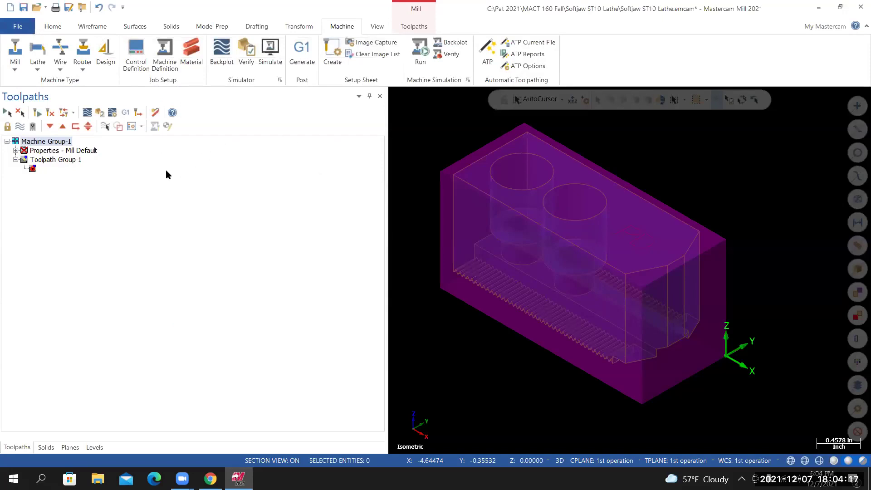
# Step: Open the file properties of Machine Group-1 and name the group HAAS VF2
pyautogui.click(15, 151)
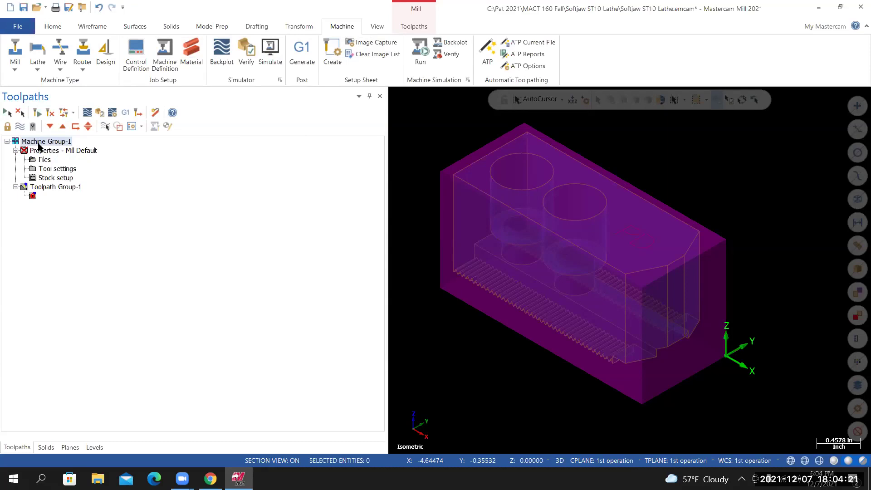
pyautogui.click(44, 159)
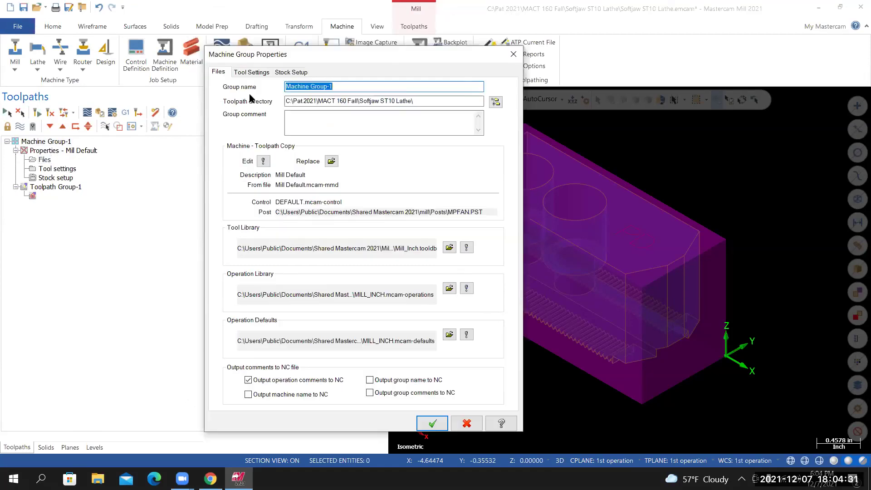
pyautogui.write('HAAS VF2')
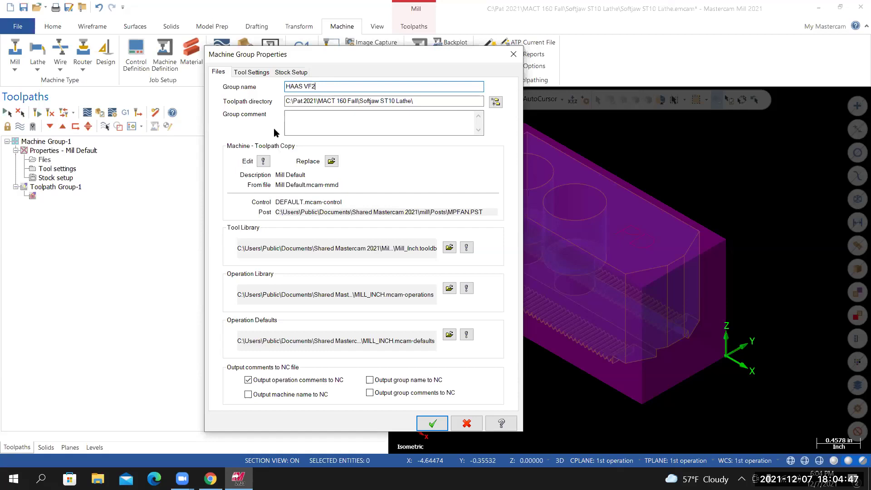
# Step: Edit the group's machine definition and set the tool spindle's maximum speed to 10000 rpm
pyautogui.click(264, 161)
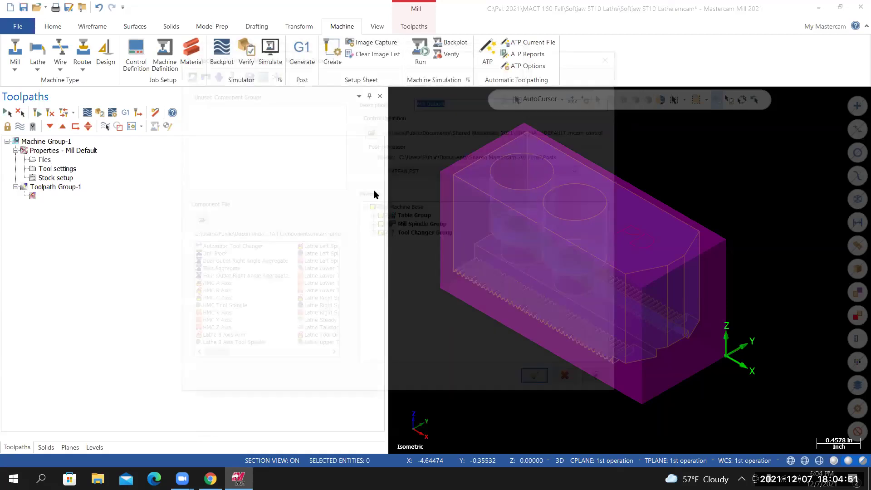
pyautogui.click(373, 225)
pyautogui.click(382, 233)
pyautogui.click(391, 243)
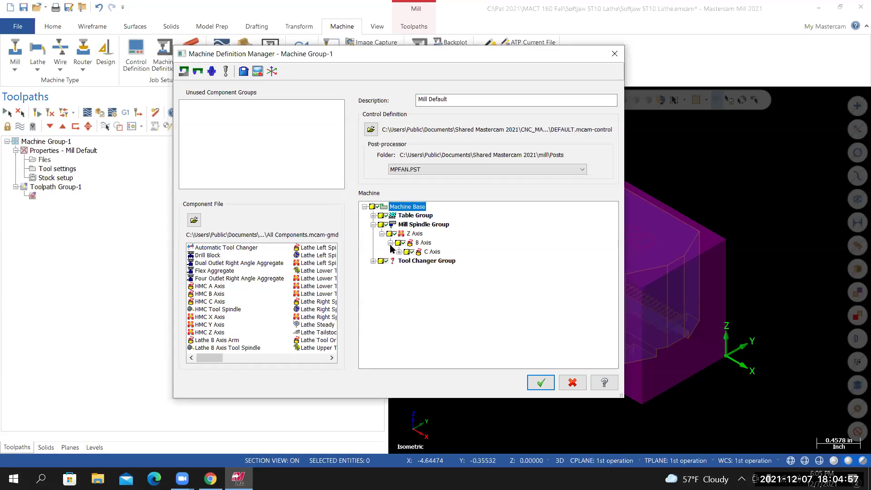
pyautogui.click(399, 252)
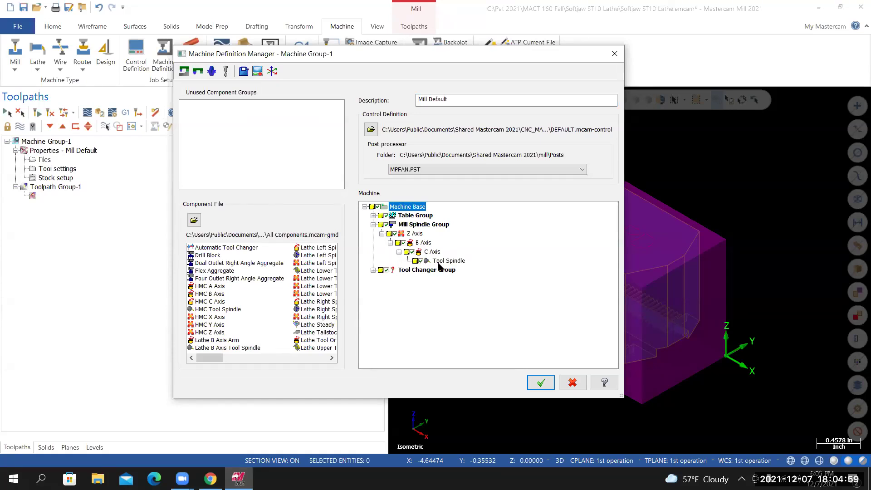
pyautogui.click(442, 264)
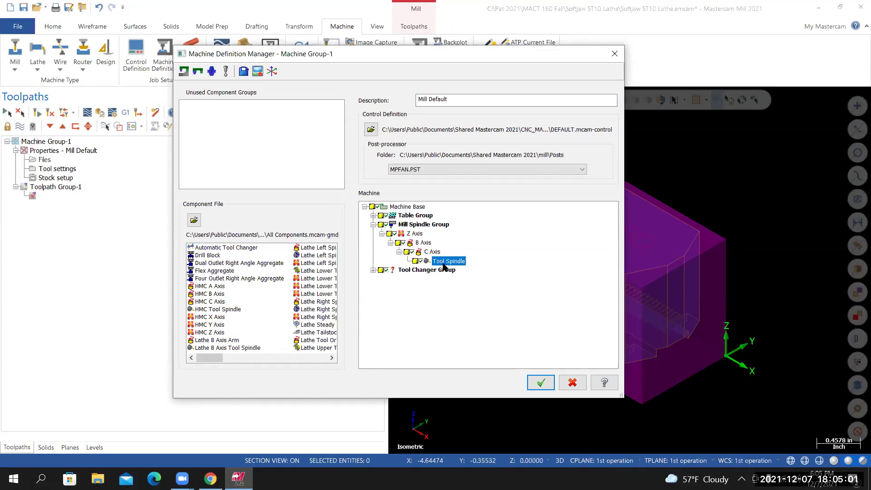
pyautogui.doubleClick(443, 261)
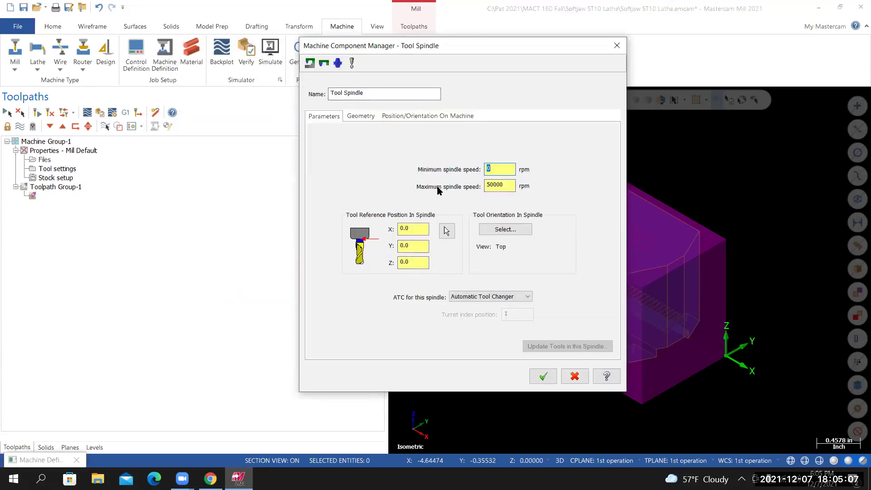
pyautogui.press('Tab')
pyautogui.write('10000')
pyautogui.click(540, 376)
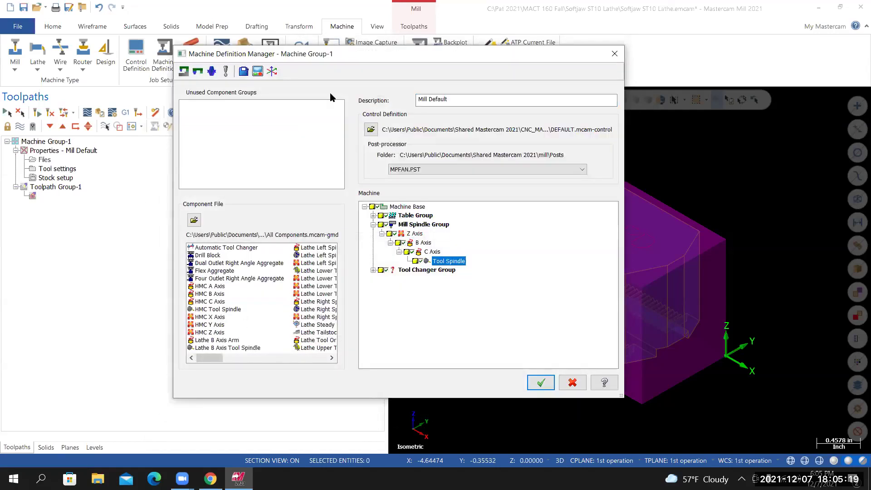
pyautogui.click(542, 385)
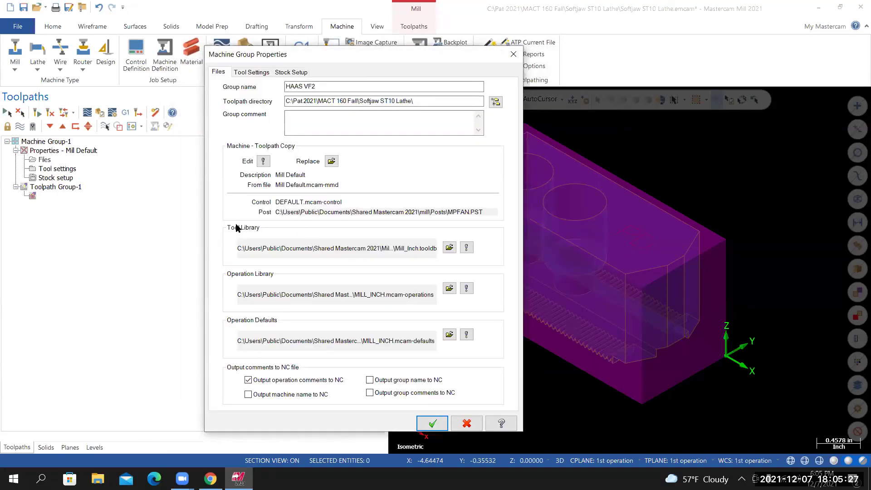
# Step: Set the default program number in the machine group's tool settings to 7777
pyautogui.click(251, 72)
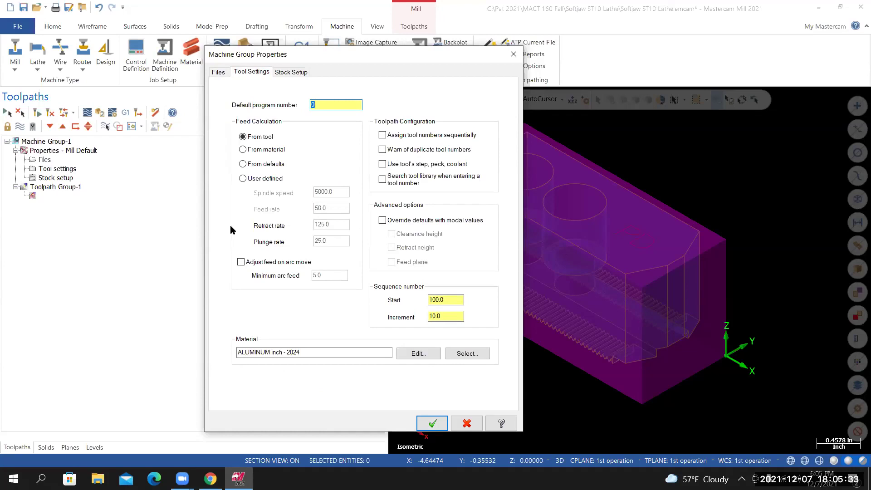
pyautogui.click(314, 104)
pyautogui.doubleClick(315, 104)
pyautogui.write('7777')
# Step: Calculate feeds from material and enable sequential tool numbering, duplicate tool number warnings and the tool's step, peck, coolant
pyautogui.click(244, 149)
pyautogui.click(405, 139)
pyautogui.click(405, 167)
# Step: Set the sequence numbers to start at 1 with an increment of 1
pyautogui.moveTo(455, 299); pyautogui.dragTo(399, 293)
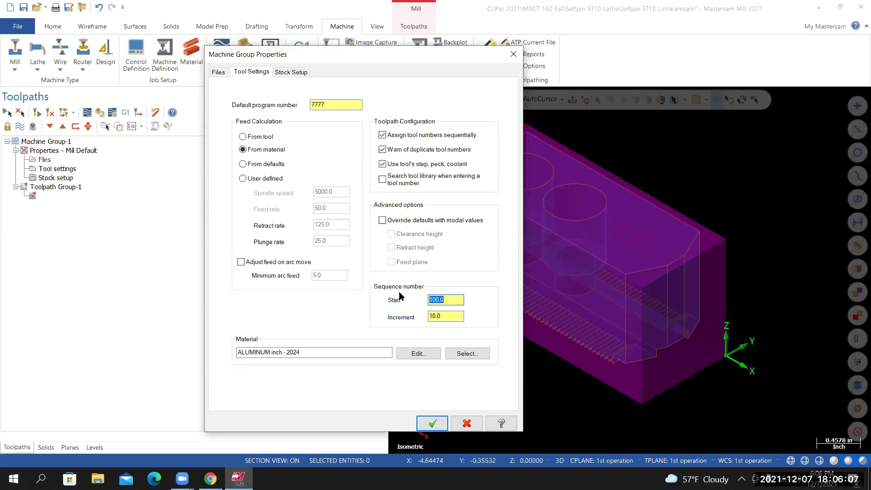
pyautogui.write('1')
pyautogui.press('Tab')
pyautogui.write('1')
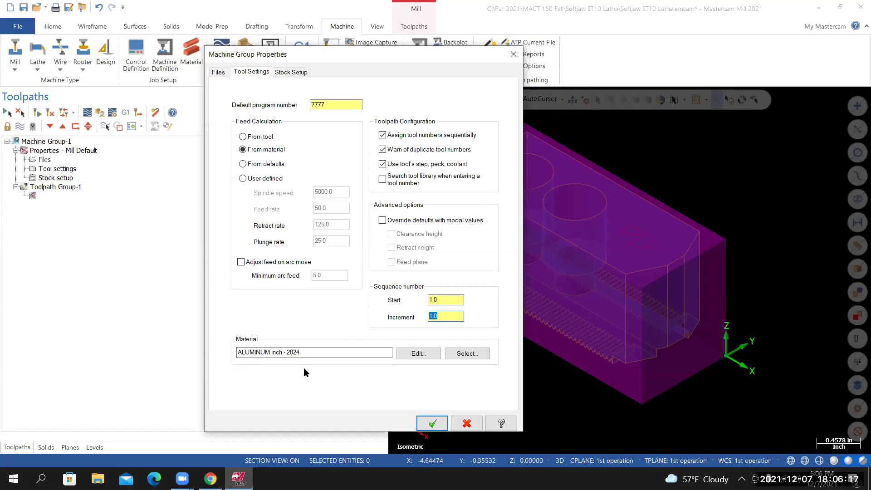
# Step: Load ALUMINUM inch - 6061 from the material library and assign it as the group's material
pyautogui.click(461, 353)
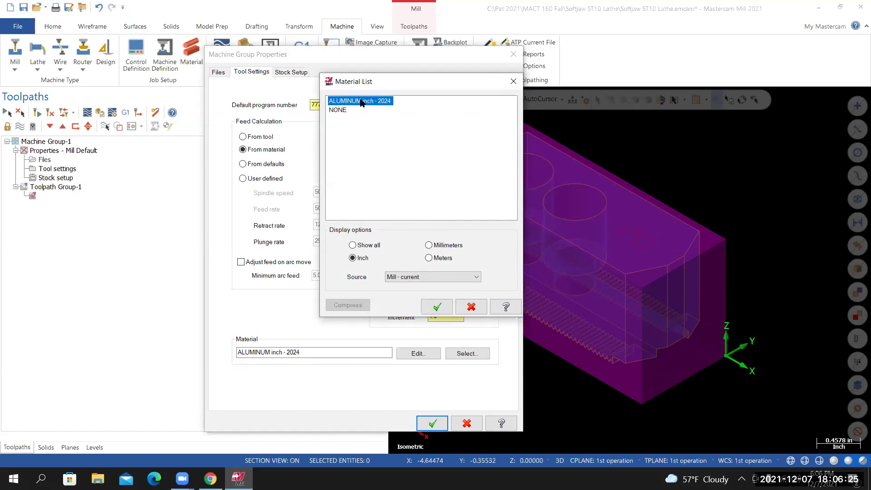
pyautogui.rightClick(380, 132)
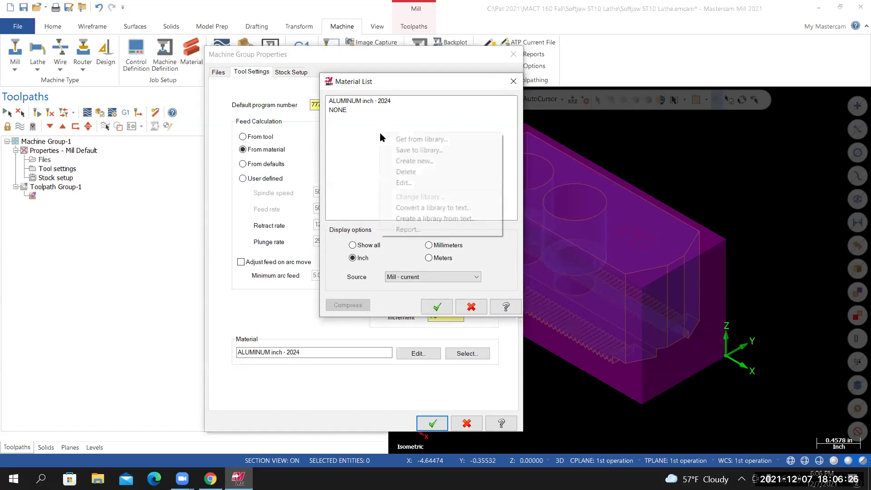
pyautogui.click(411, 140)
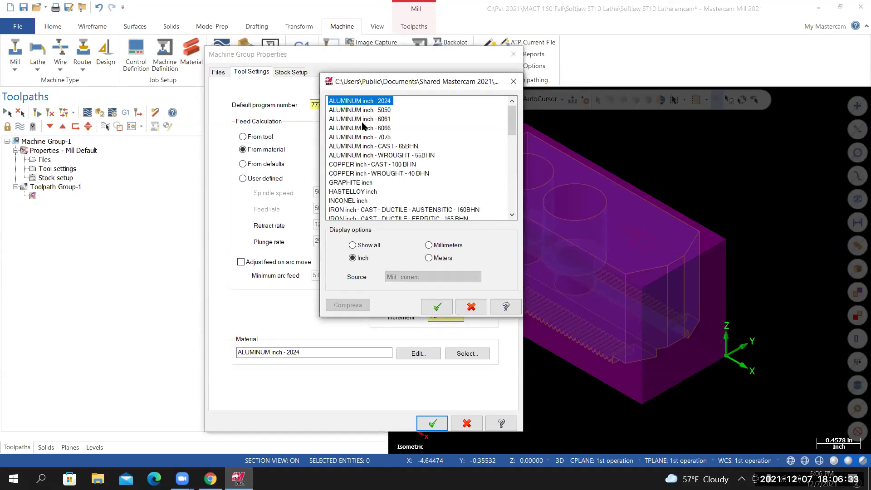
pyautogui.press('Down')
pyautogui.press('Down')
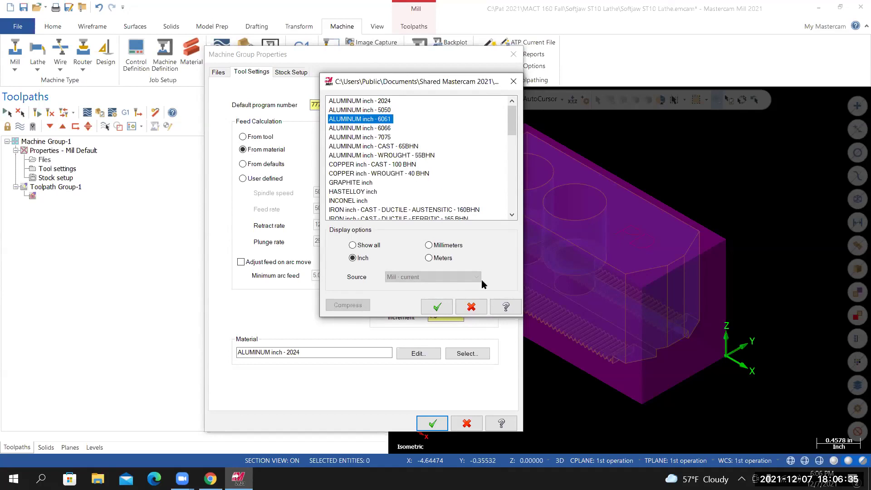
pyautogui.click(437, 308)
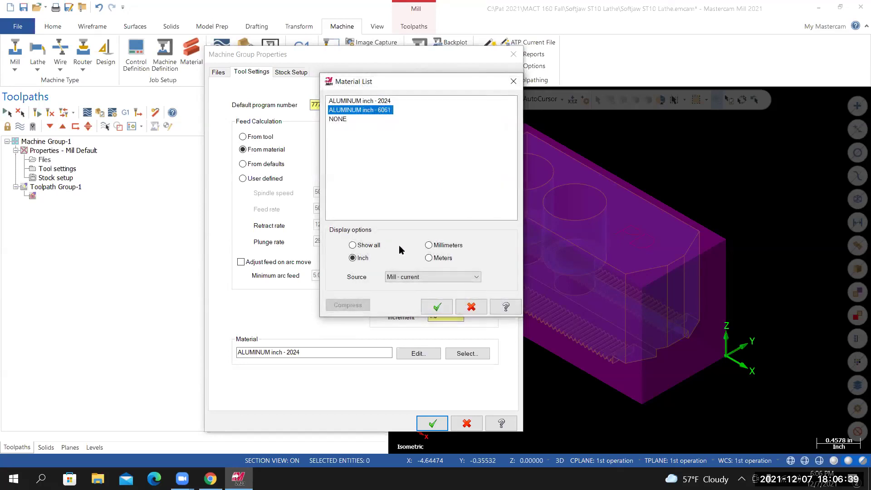
pyautogui.click(438, 308)
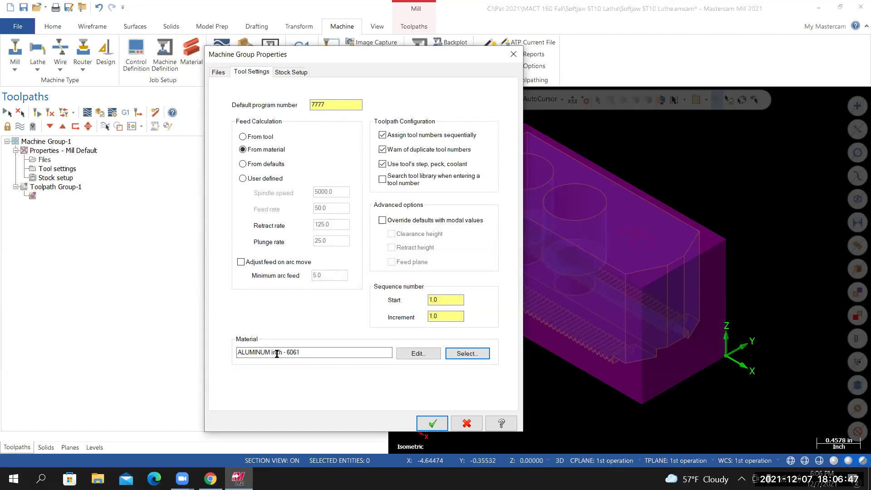
# Step: Open the material definition for editing and rename the material ALUMINUM 6061-T6
pyautogui.click(422, 353)
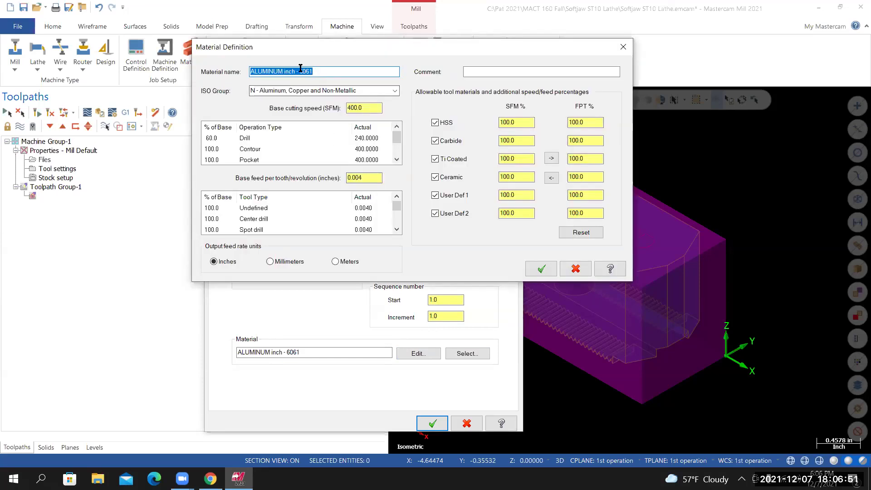
pyautogui.click(300, 69)
pyautogui.click(300, 71)
pyautogui.press('BackSpace')
pyautogui.press('BackSpace')
pyautogui.press('BackSpace')
pyautogui.press('BackSpace')
pyautogui.press('BackSpace')
pyautogui.press('BackSpace')
pyautogui.press('BackSpace')
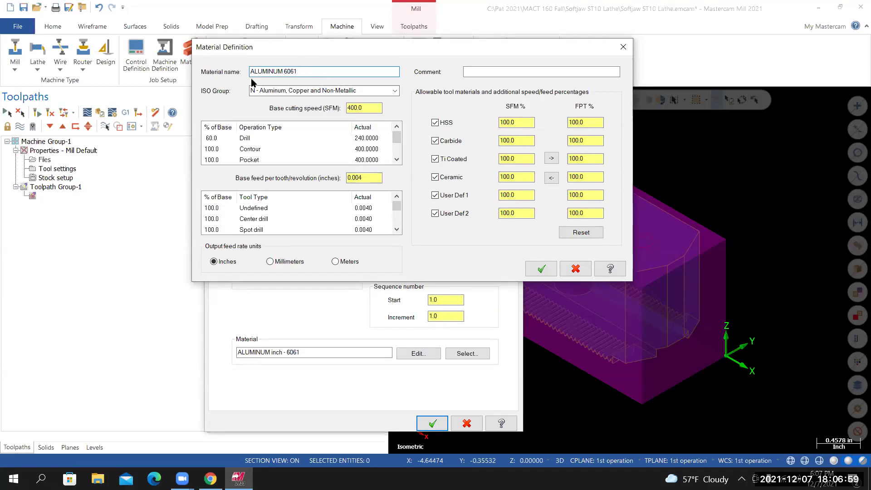
pyautogui.click(302, 72)
pyautogui.write('-tT6')
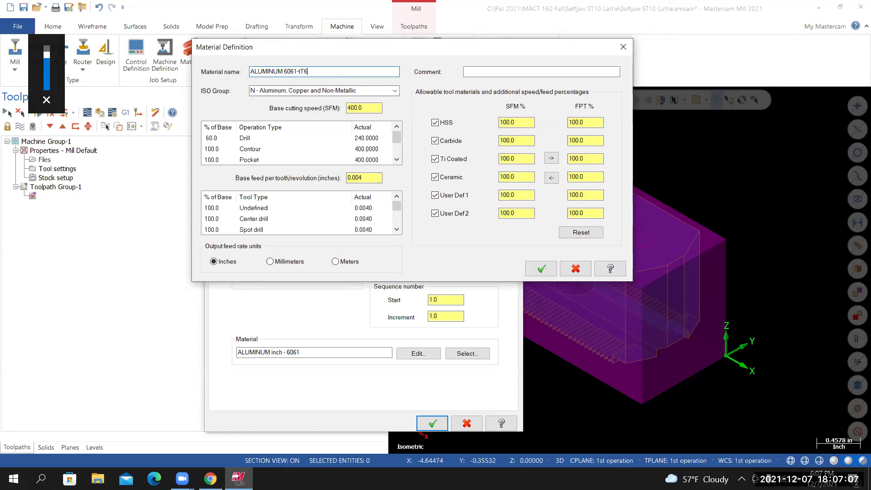
pyautogui.press('BackSpace')
pyautogui.write('T')
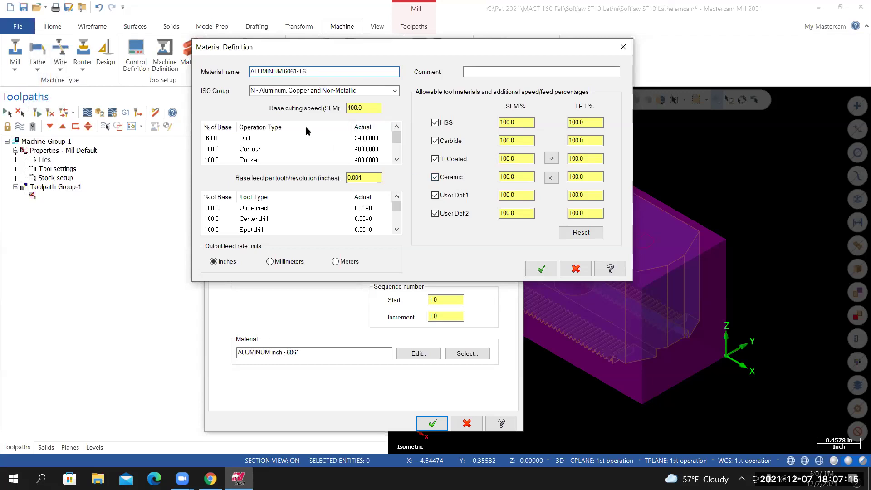
# Step: Set the material's base cutting speed to 300 SFM and the drill operation to 50% of base
pyautogui.doubleClick(352, 108)
pyautogui.write('3')
pyautogui.press('Tab')
pyautogui.click(211, 139)
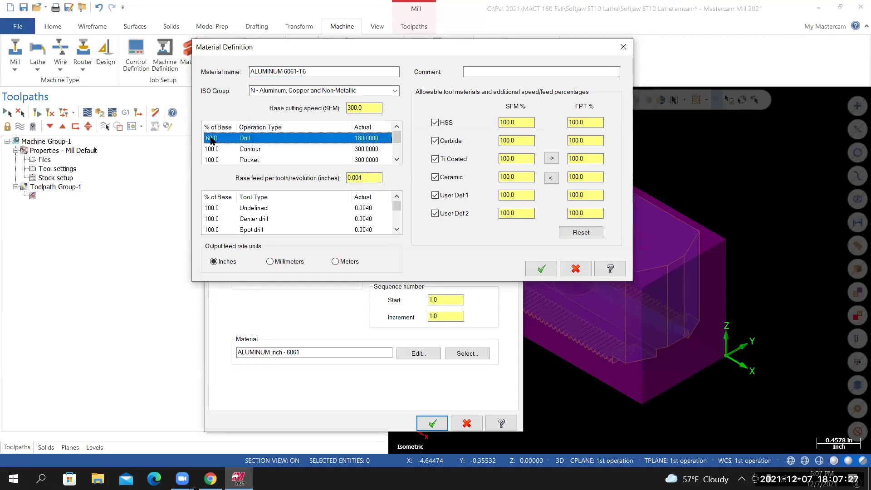
pyautogui.click(212, 139)
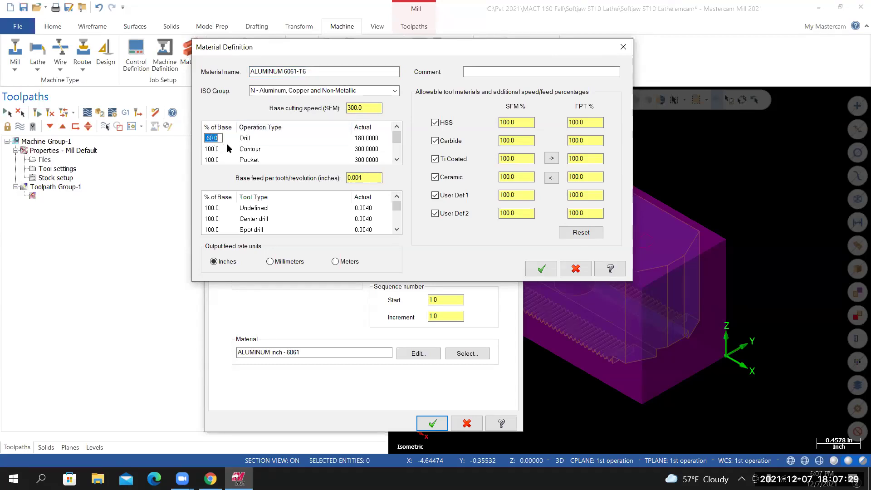
pyautogui.write('50')
pyautogui.press('Return')
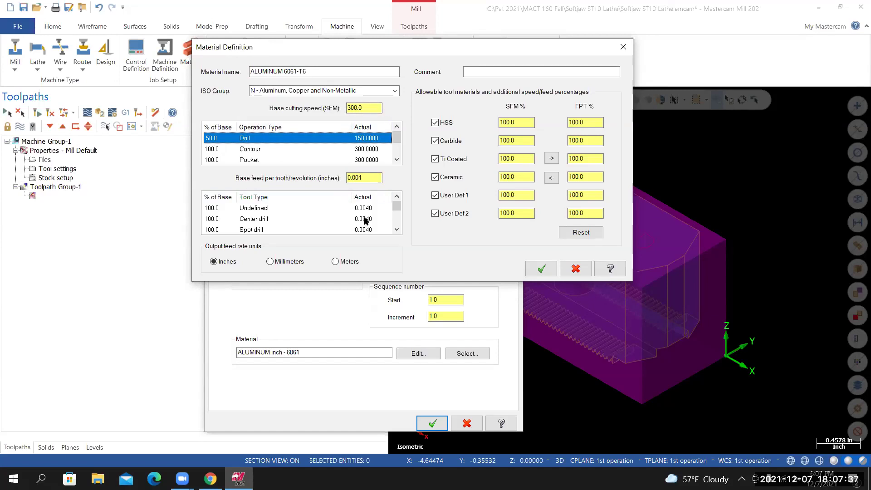
pyautogui.click(542, 268)
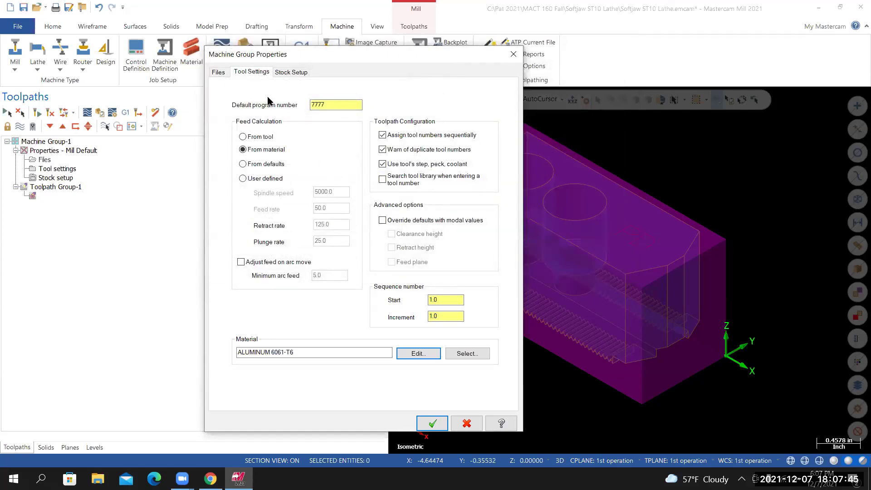
# Step: Set the stock plane to Top in the machine group's stock setup
pyautogui.click(291, 73)
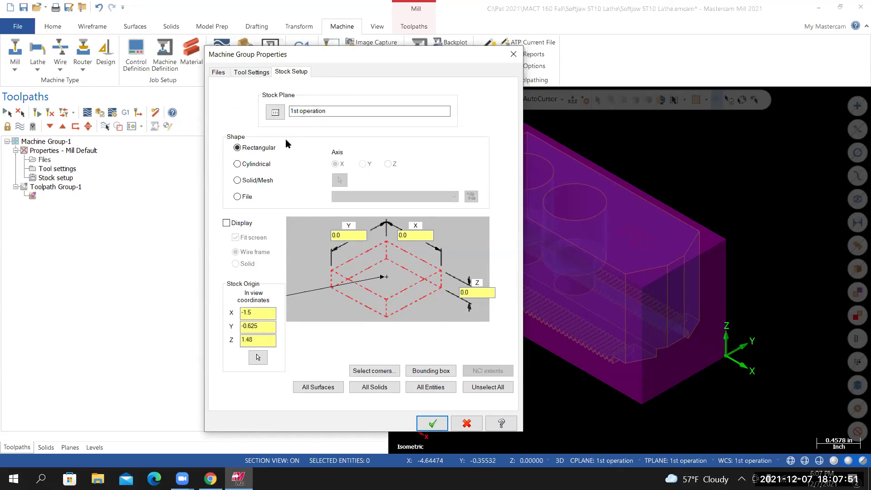
pyautogui.click(275, 114)
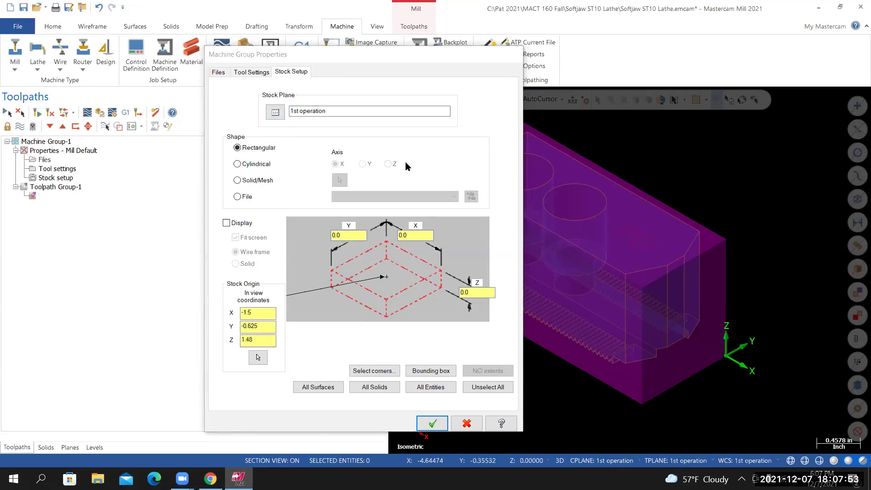
pyautogui.scroll(1, 223, 117)
pyautogui.click(222, 118)
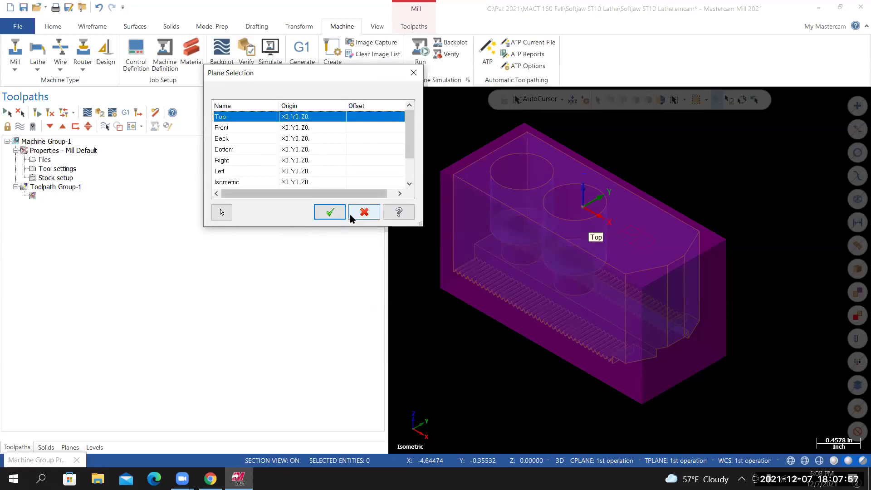
pyautogui.click(334, 213)
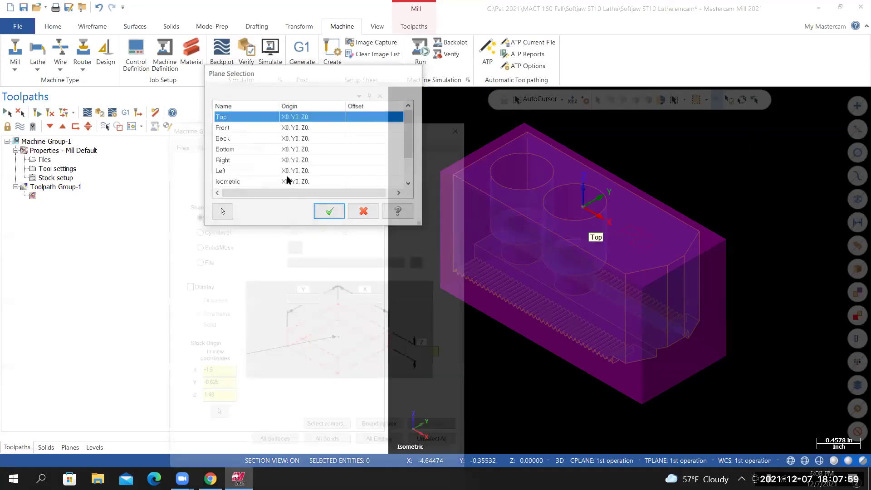
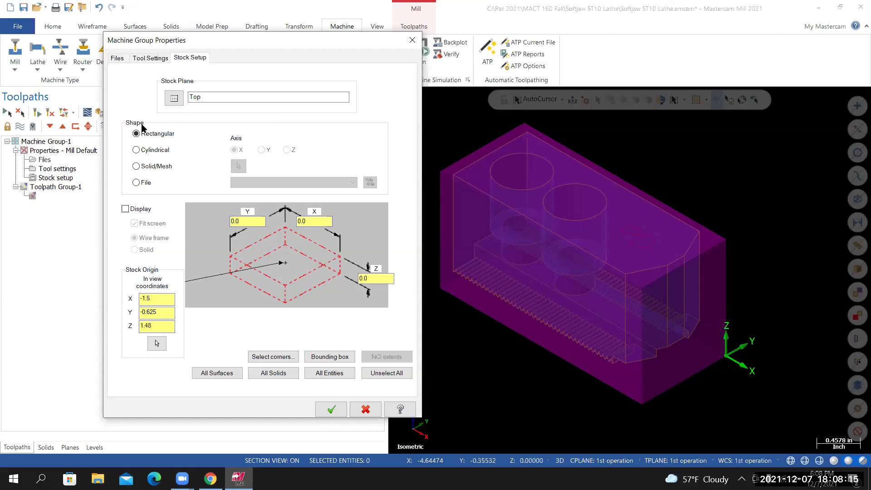
# Step: Define the stock shape as Solid/Mesh using the outer rectangular block surrounding the part
pyautogui.click(136, 167)
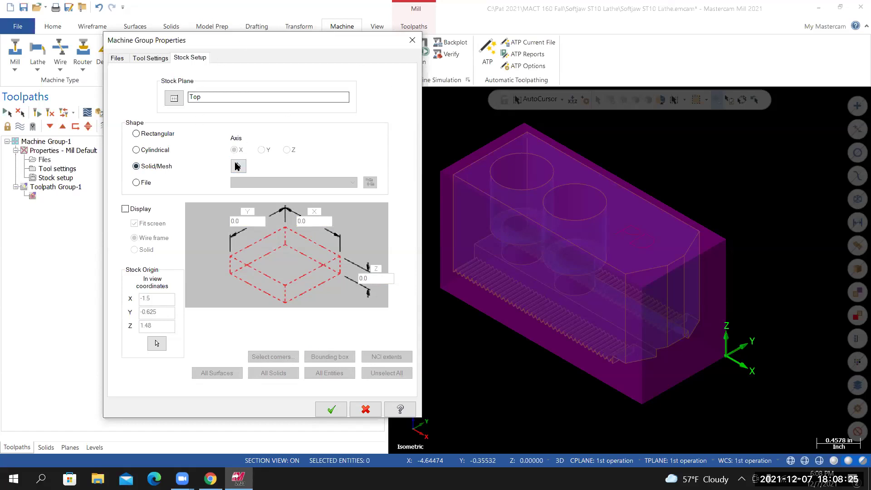
pyautogui.click(238, 167)
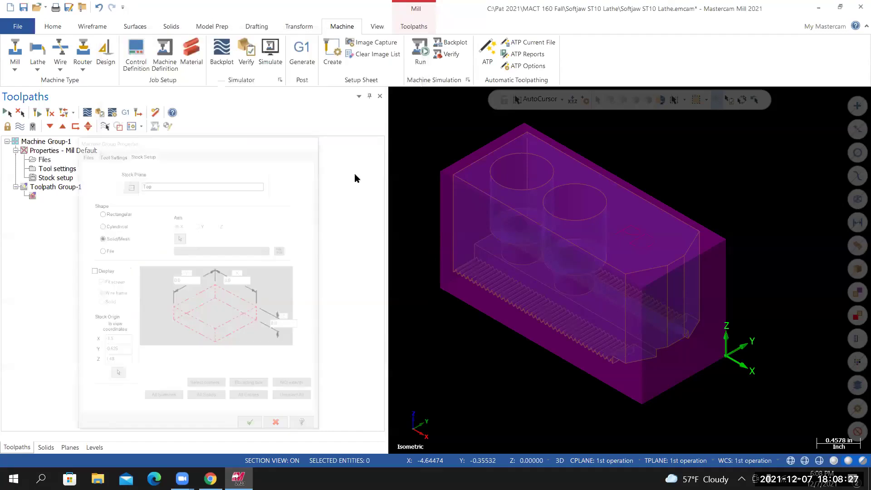
pyautogui.scroll(-1, 440, 277)
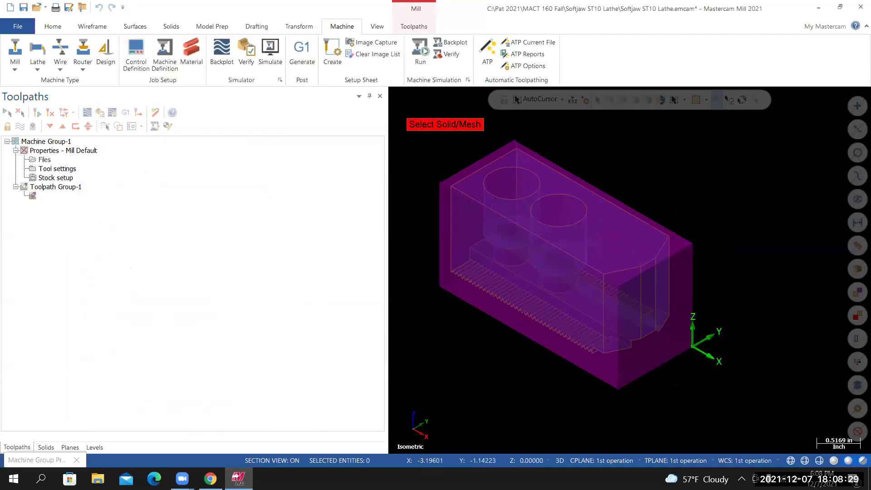
pyautogui.scroll(2, 477, 165)
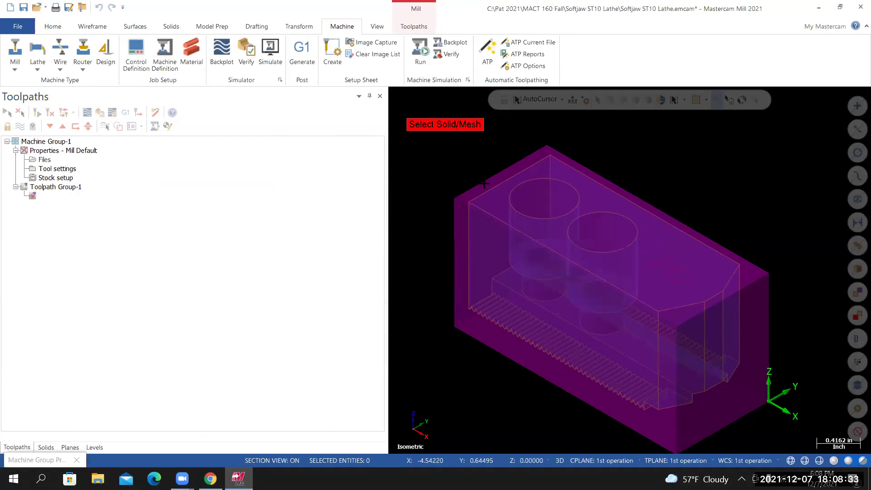
pyautogui.click(484, 184)
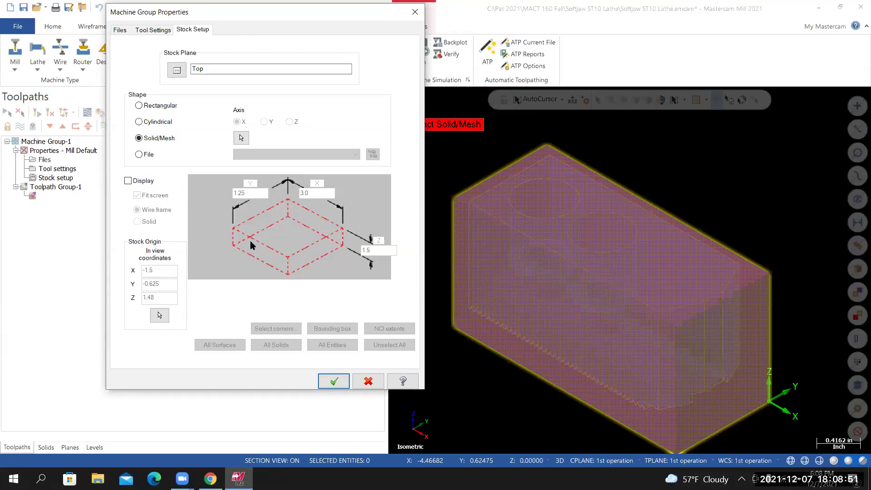
# Step: Enable the stock display as a shaded solid and apply the machine group properties
pyautogui.click(128, 181)
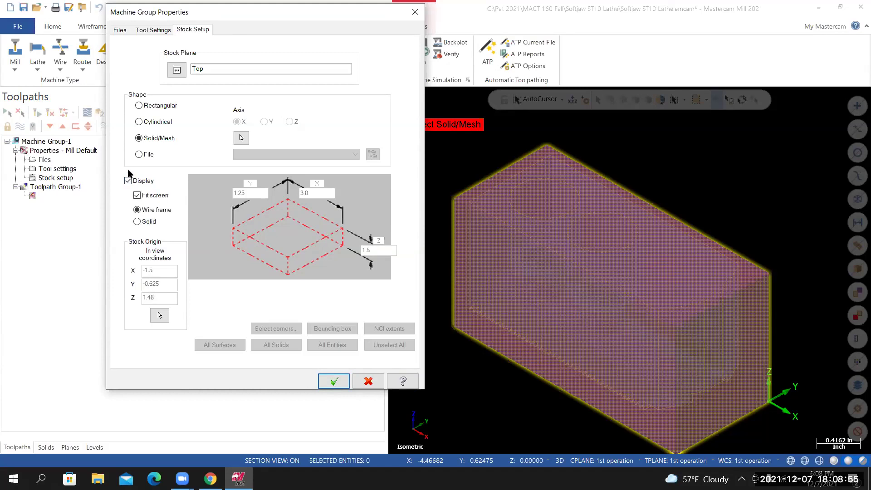
pyautogui.click(139, 222)
pyautogui.click(335, 382)
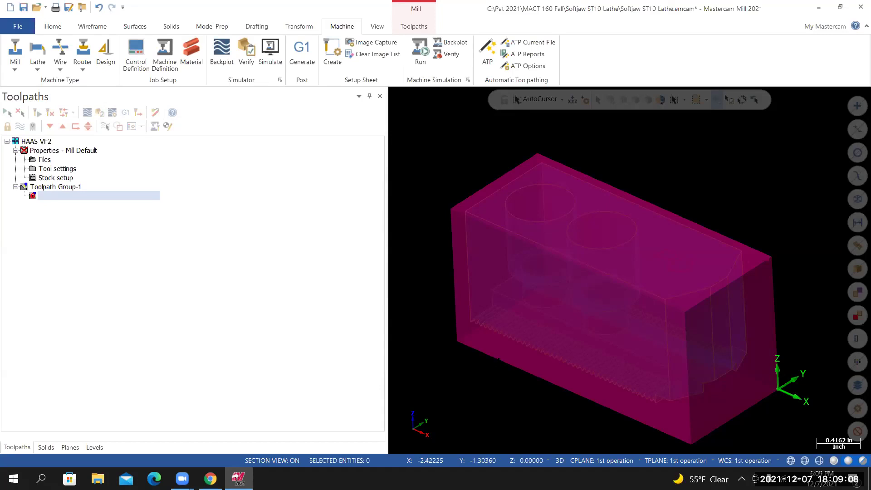
# Step: Hide the Solid Model level to examine the wireframe inside the stock from several angles, and make the level visible again
pyautogui.click(94, 448)
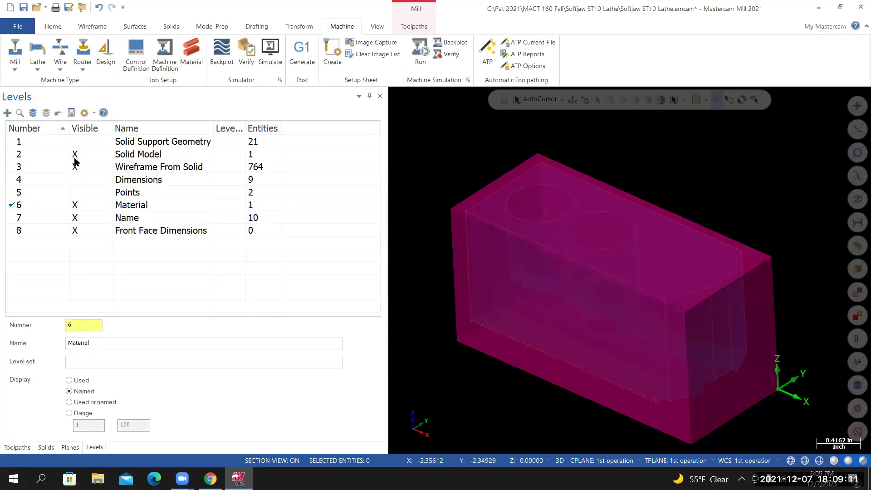
pyautogui.click(78, 157)
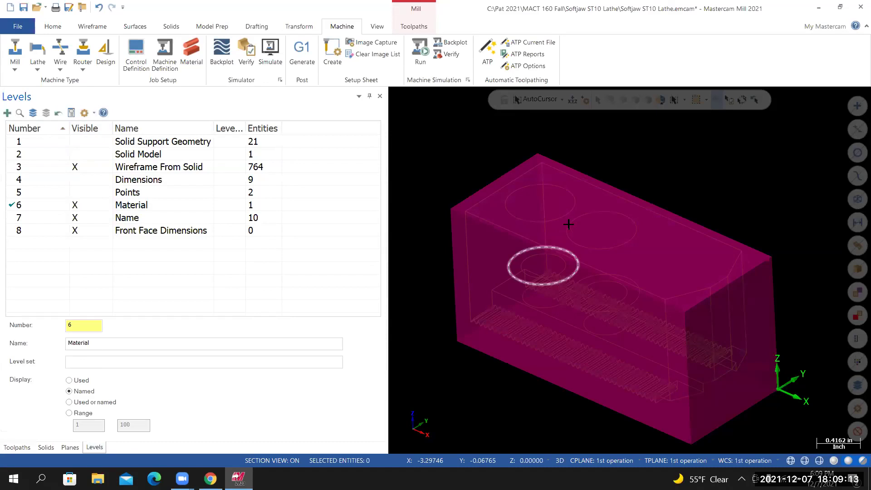
pyautogui.moveTo(516, 278); pyautogui.dragTo(460, 241, button='middle')
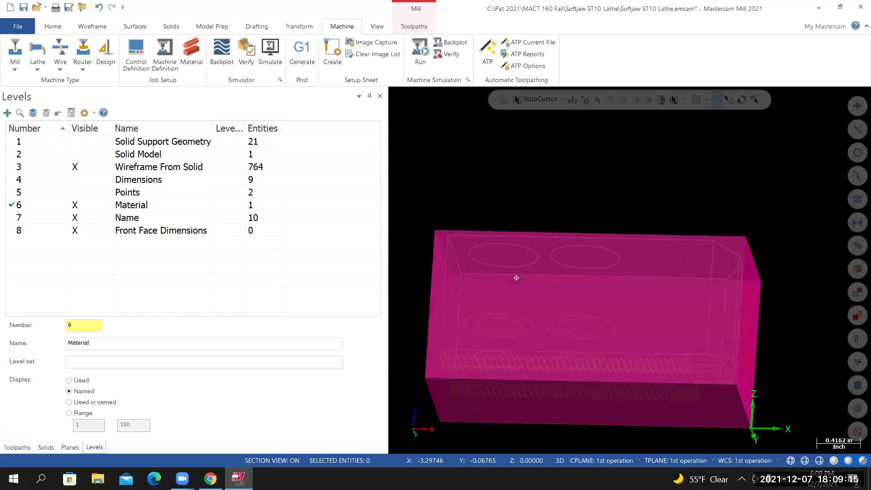
pyautogui.moveTo(517, 278); pyautogui.dragTo(474, 269, button='middle')
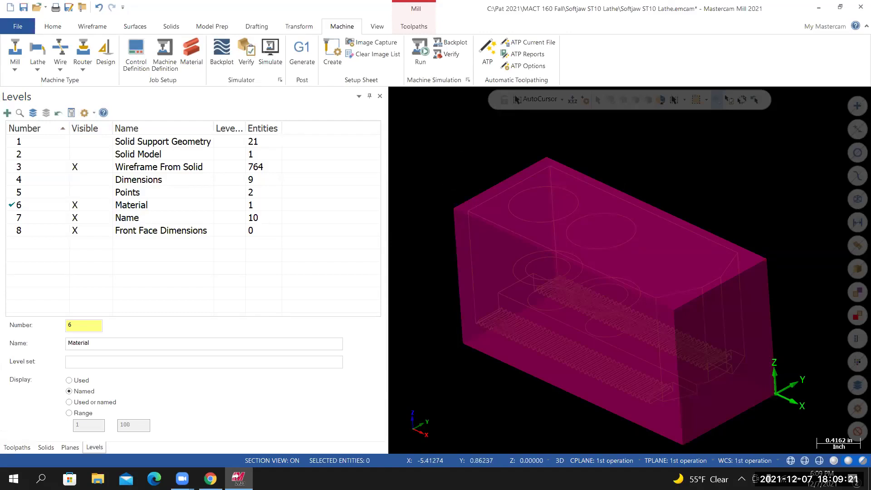
pyautogui.moveTo(495, 233); pyautogui.dragTo(576, 286, button='middle')
pyautogui.moveTo(630, 270); pyautogui.dragTo(589, 272, button='middle')
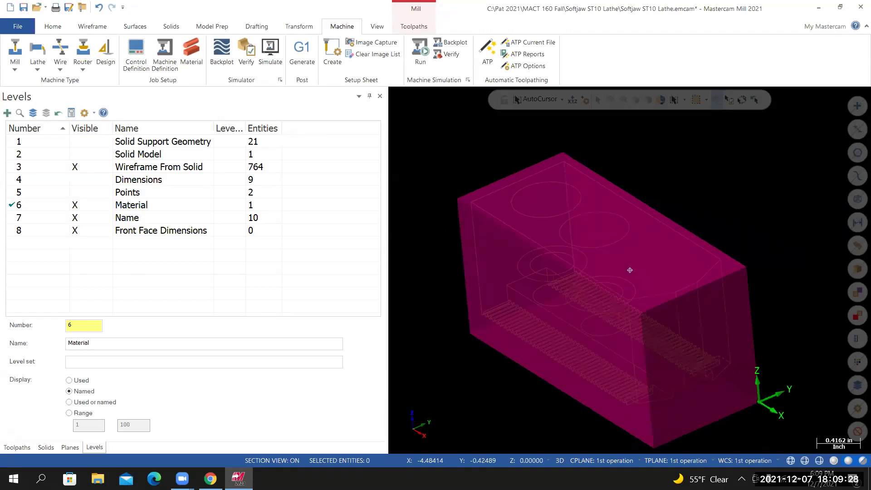
pyautogui.click(83, 155)
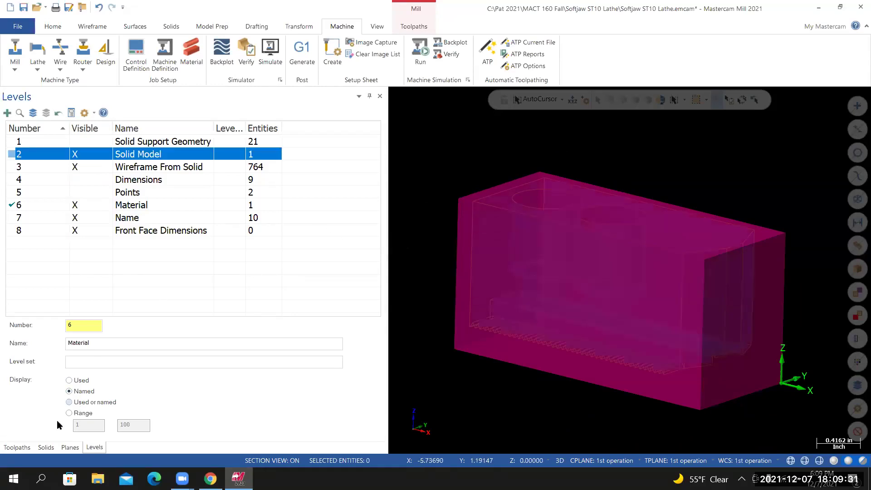
# Step: Turn off the stock display around the part and save the part file
pyautogui.click(18, 448)
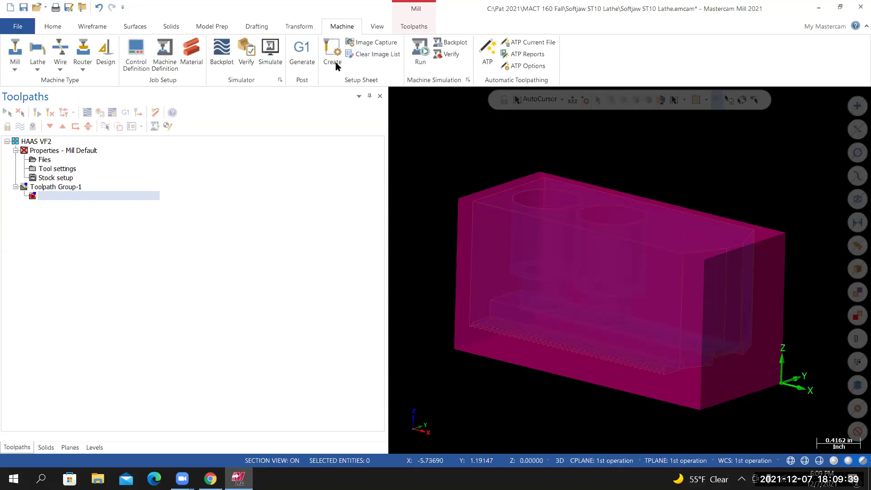
pyautogui.click(416, 27)
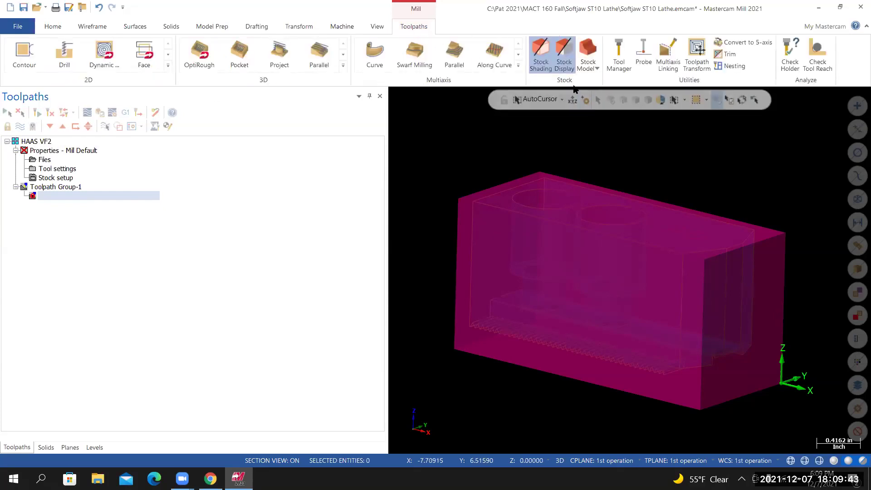
pyautogui.click(566, 55)
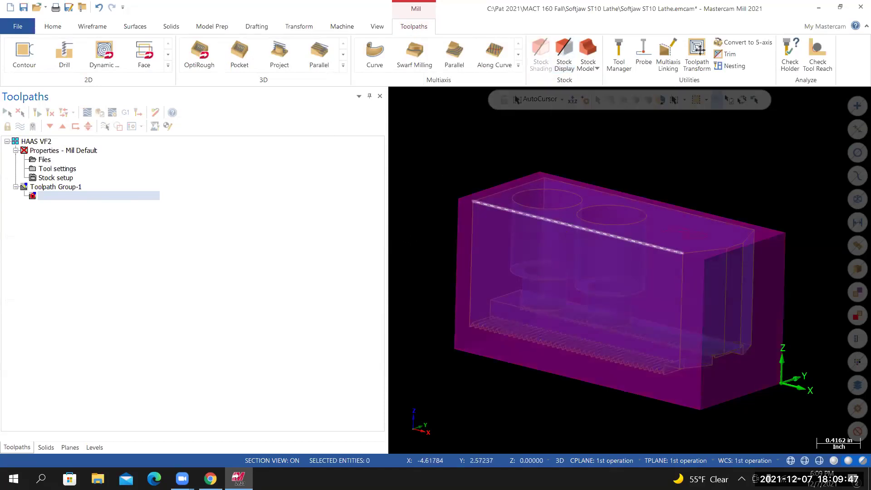
pyautogui.moveTo(595, 236); pyautogui.dragTo(590, 261, button='middle')
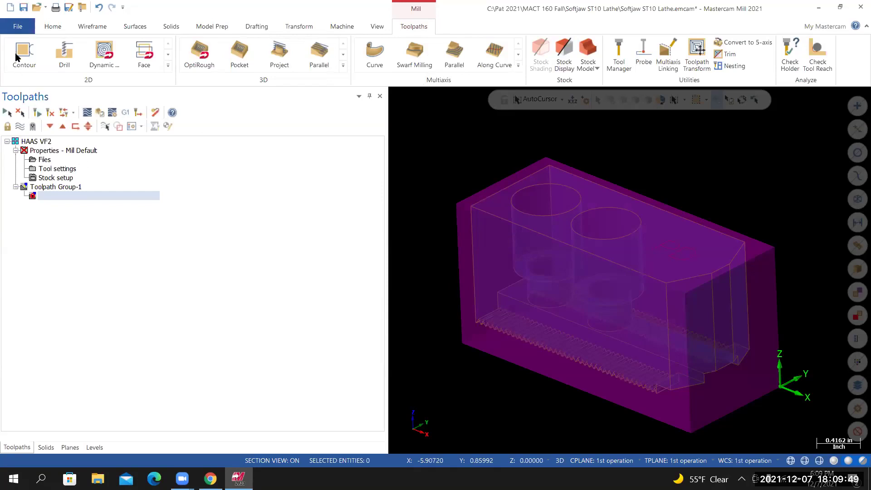
pyautogui.click(18, 26)
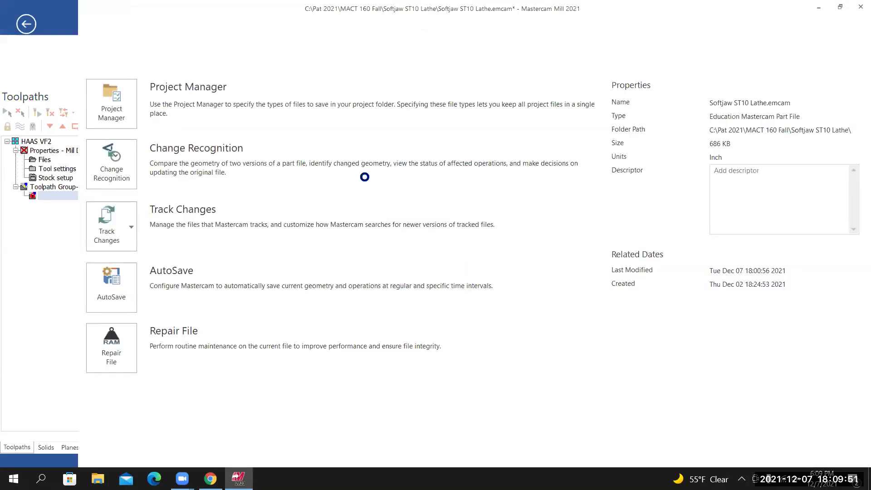
pyautogui.press('Escape')
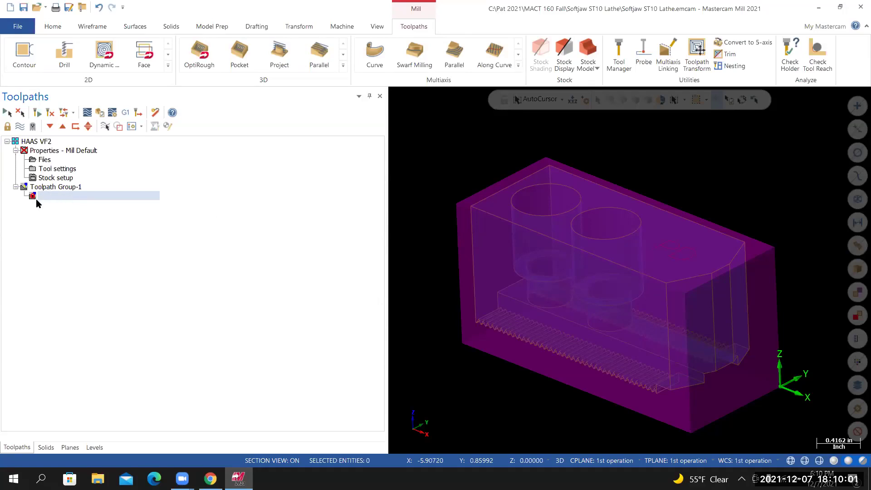
# Step: Rename the toolpath group under HAAS VF2 as 1st Operation
pyautogui.rightClick(43, 184)
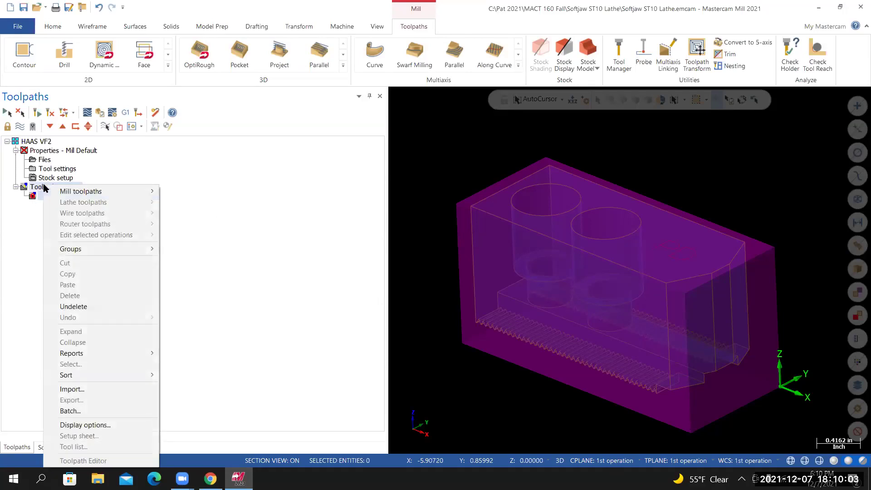
pyautogui.moveTo(74, 254)
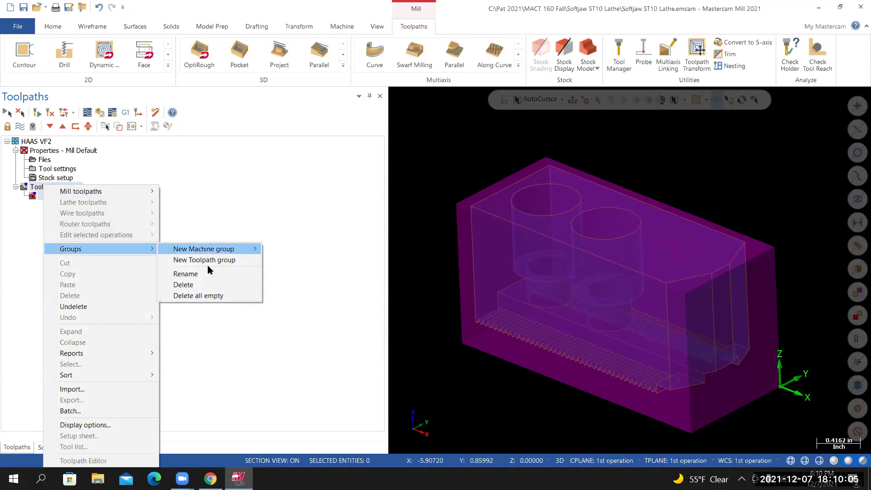
pyautogui.click(181, 273)
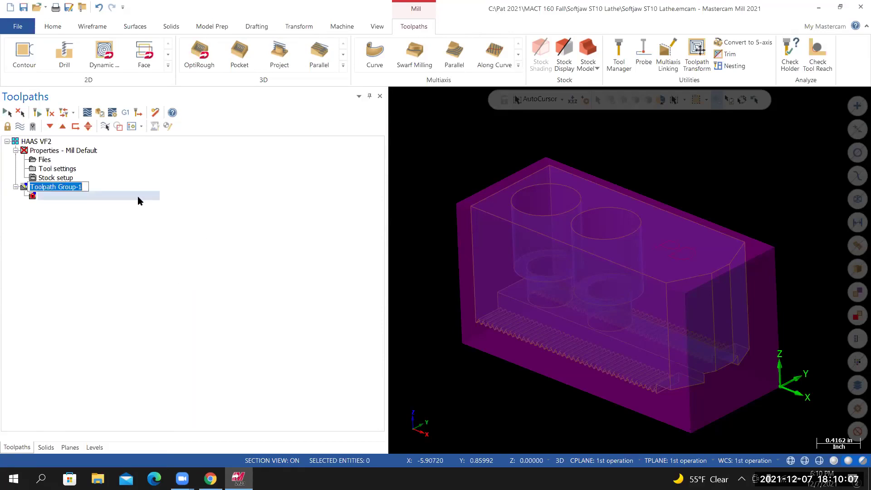
pyautogui.write('t')
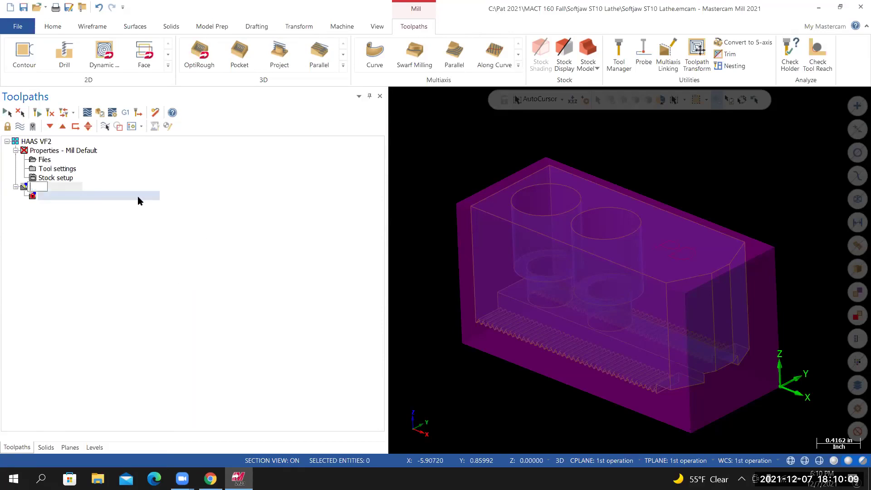
pyautogui.write('oPo')
pyautogui.press('BackSpace')
pyautogui.write('Operation 1')
pyautogui.press('BackSpace')
pyautogui.press('BackSpace')
pyautogui.press('BackSpace')
pyautogui.press('BackSpace')
pyautogui.press('BackSpace')
pyautogui.press('BackSpace')
pyautogui.press('BackSpace')
pyautogui.press('BackSpace')
pyautogui.press('BackSpace')
pyautogui.press('BackSpace')
pyautogui.press('BackSpace')
pyautogui.write('1st Operation')
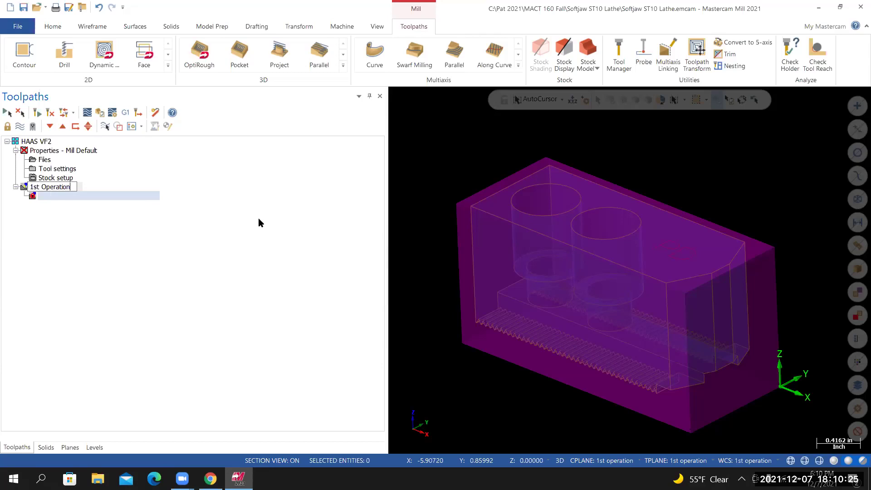
pyautogui.press('Return')
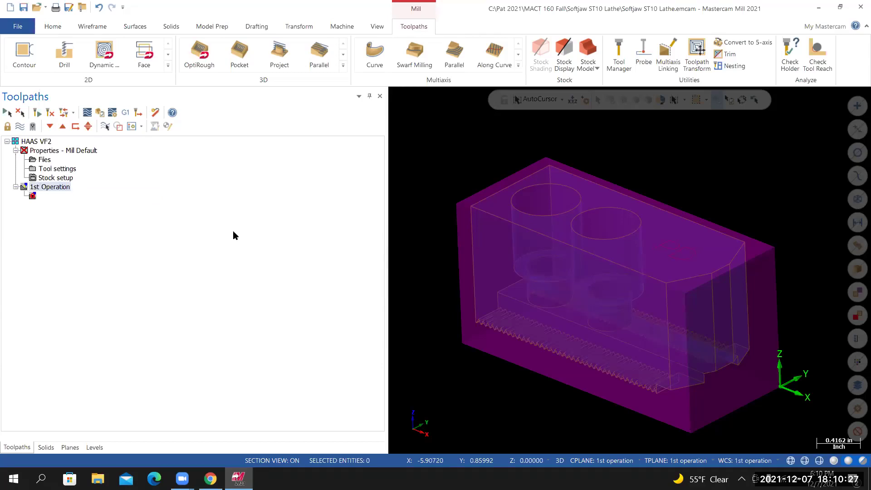
pyautogui.rightClick(35, 199)
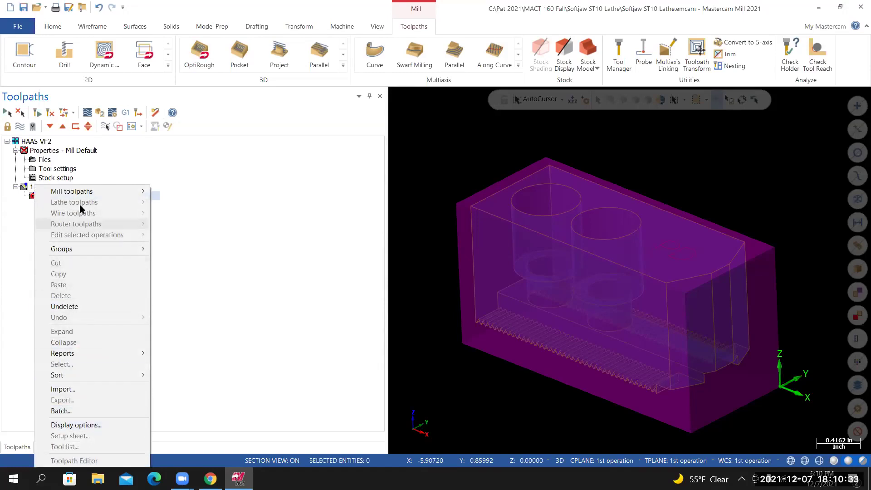
pyautogui.moveTo(92, 195)
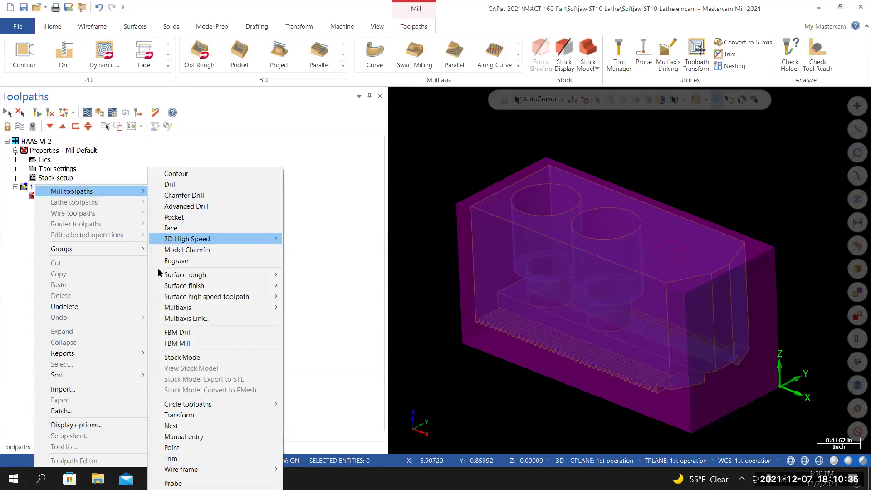
pyautogui.click(18, 220)
pyautogui.click(39, 153)
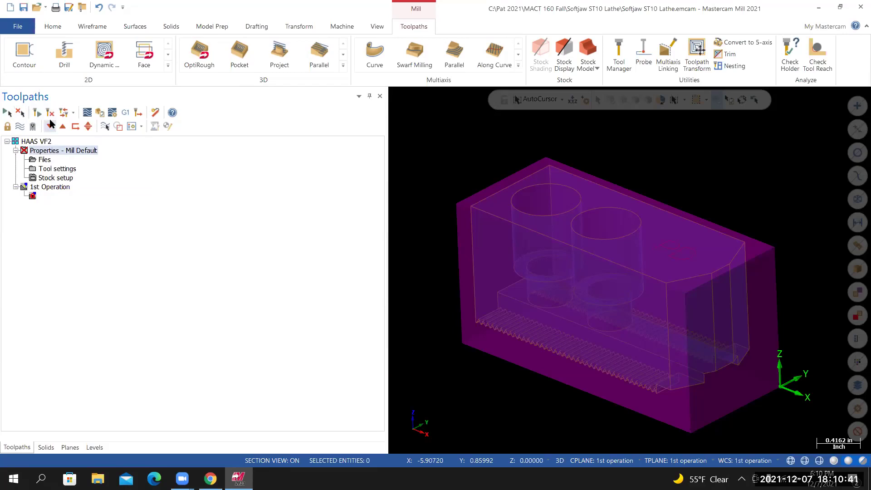
pyautogui.click(34, 199)
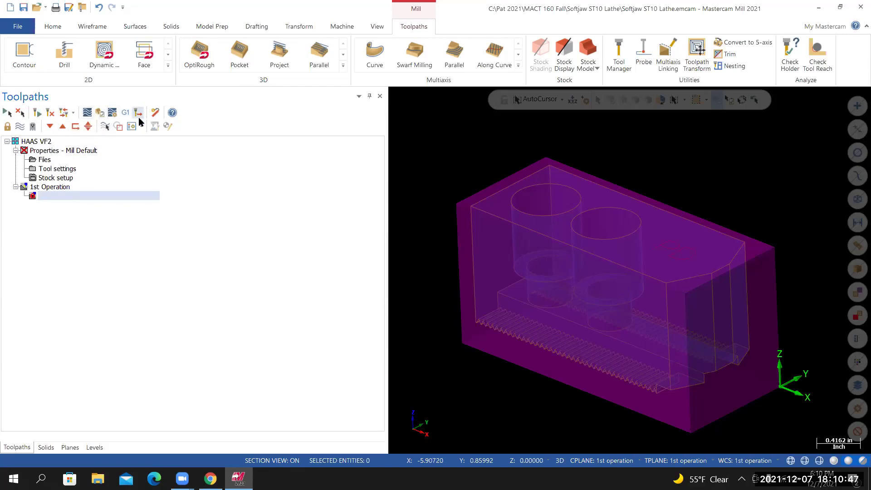
pyautogui.rightClick(36, 186)
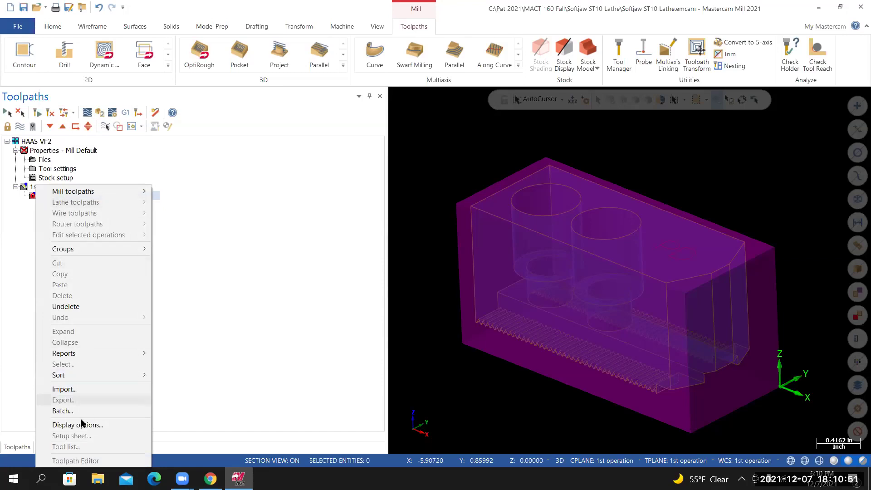
pyautogui.click(83, 306)
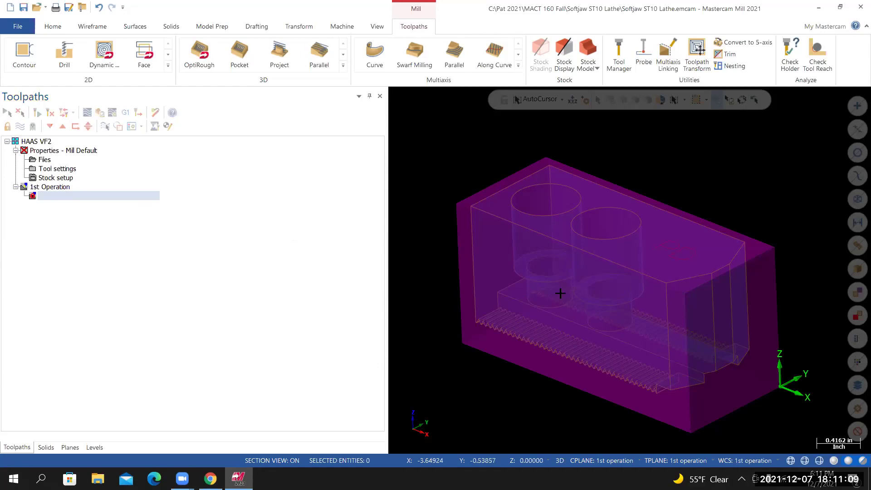
pyautogui.moveTo(496, 257); pyautogui.dragTo(497, 277, button='middle')
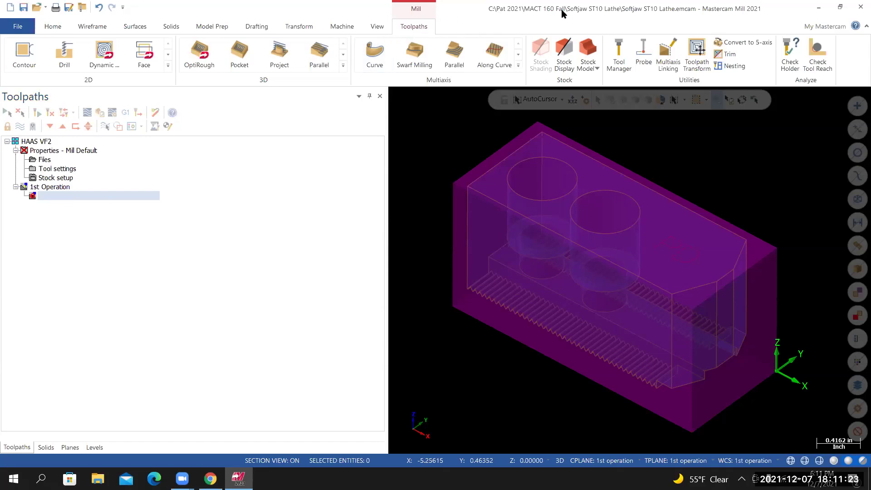
# Step: Start a stock model operation in the 1st Operation group, name it Raw Material and disable its stock plane
pyautogui.click(589, 53)
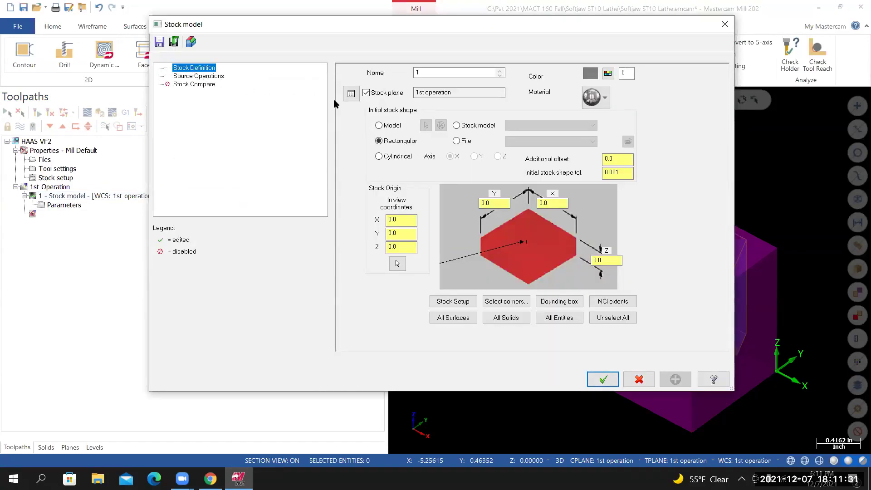
pyautogui.moveTo(429, 72); pyautogui.dragTo(348, 71)
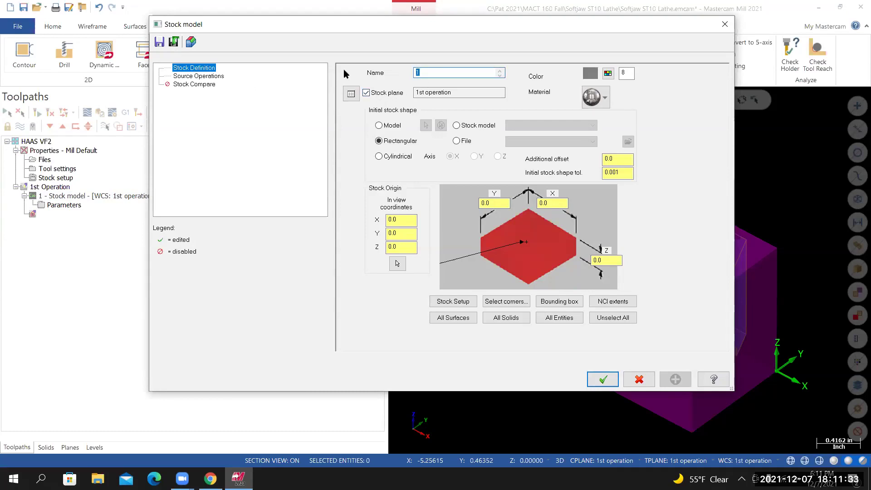
pyautogui.write('Raw Material')
pyautogui.click(366, 93)
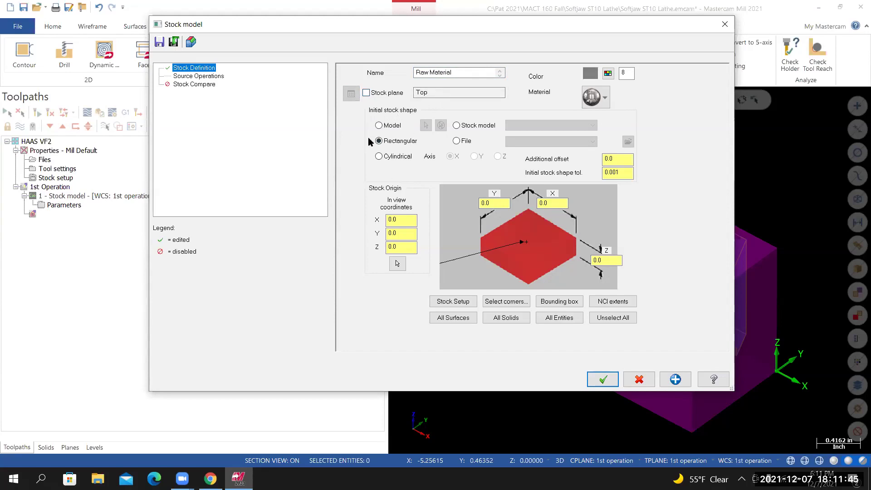
# Step: Define the initial stock shape from a model, using the purple block solid surrounding the jaw
pyautogui.click(379, 126)
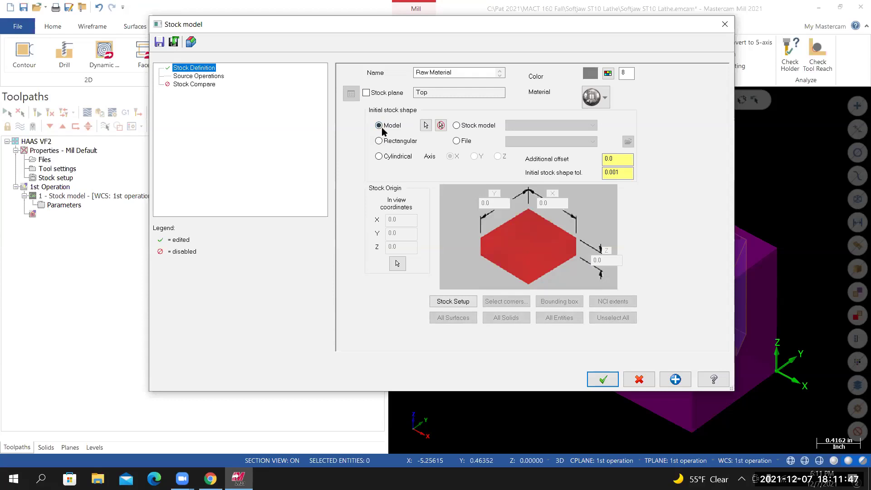
pyautogui.click(426, 126)
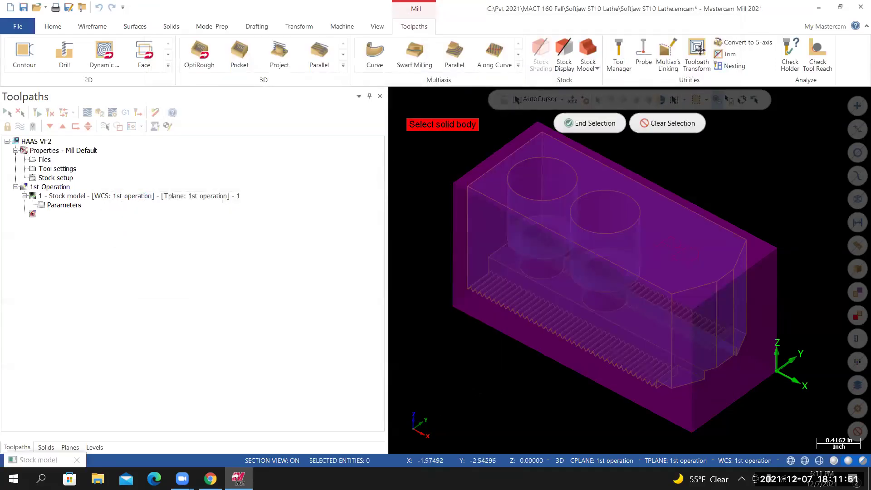
pyautogui.click(498, 322)
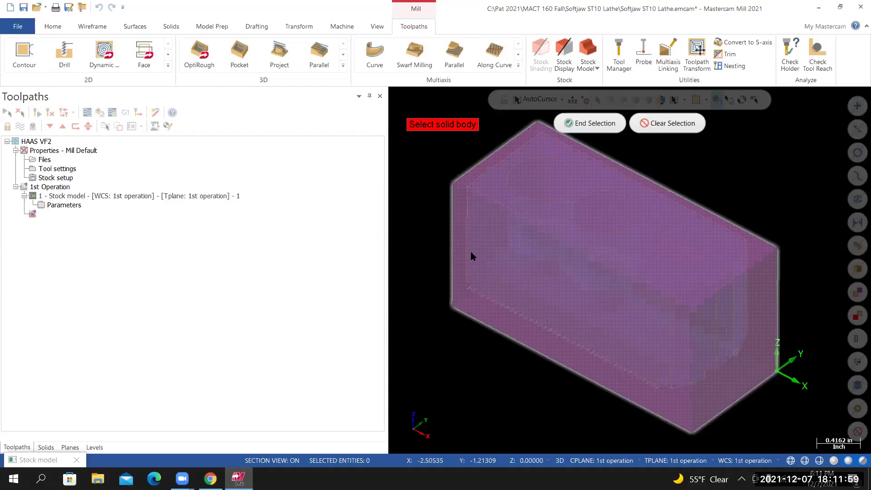
pyautogui.press('Return')
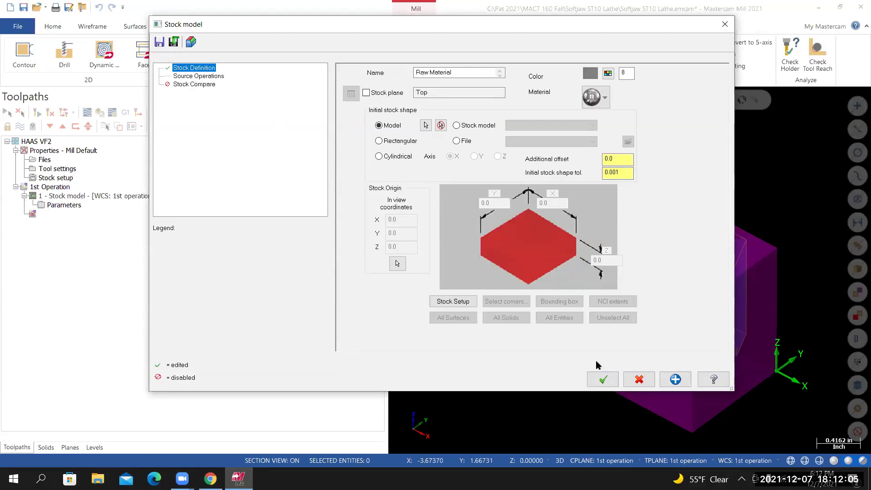
# Step: Accept the Raw Material stock model definition and hide the stock model's display in the graphics view
pyautogui.click(603, 380)
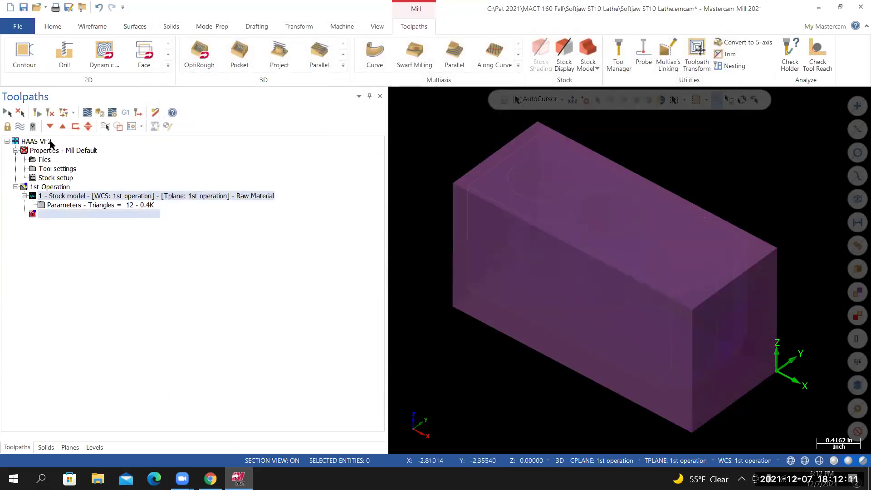
pyautogui.moveTo(554, 300)
pyautogui.mouseDown(button='middle')
pyautogui.moveTo(582, 255)
pyautogui.moveTo(560, 284)
pyautogui.mouseUp(button='middle')
pyautogui.hotkey('alt', '7')
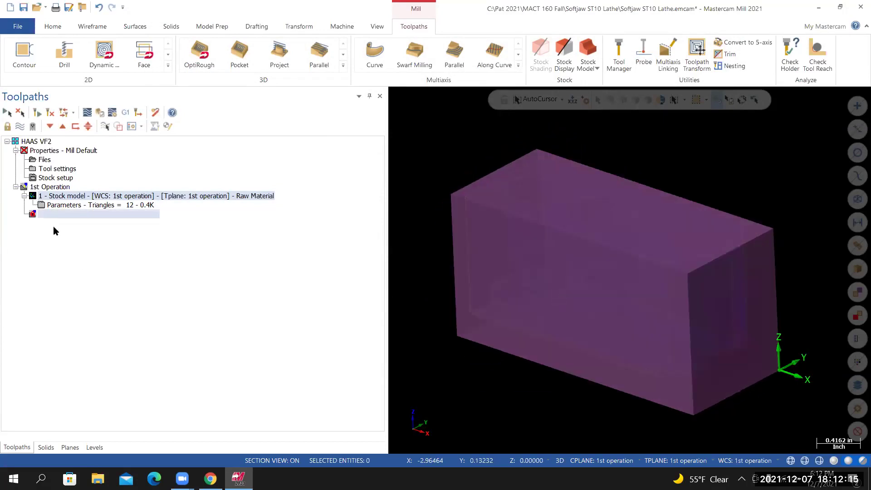
pyautogui.click(19, 127)
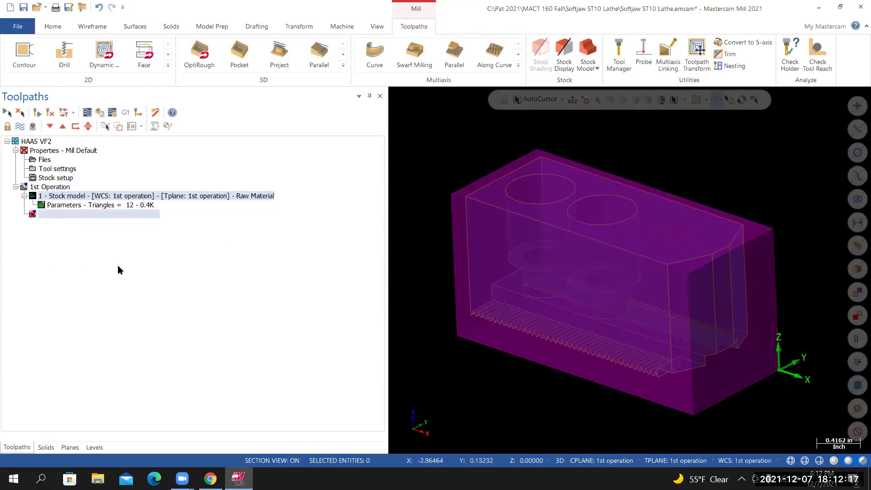
# Step: Save the file and replace the HAAS VF2 group's machine definition with MILL DEFAULT
pyautogui.click(18, 27)
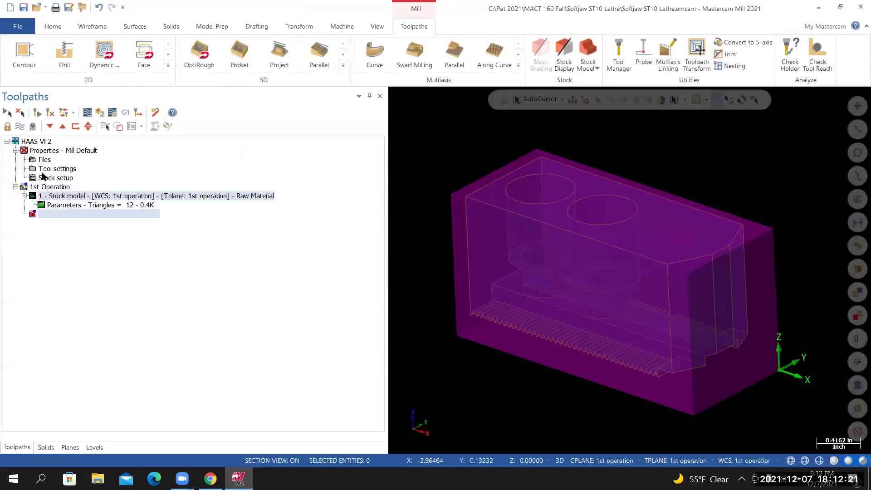
pyautogui.click(44, 159)
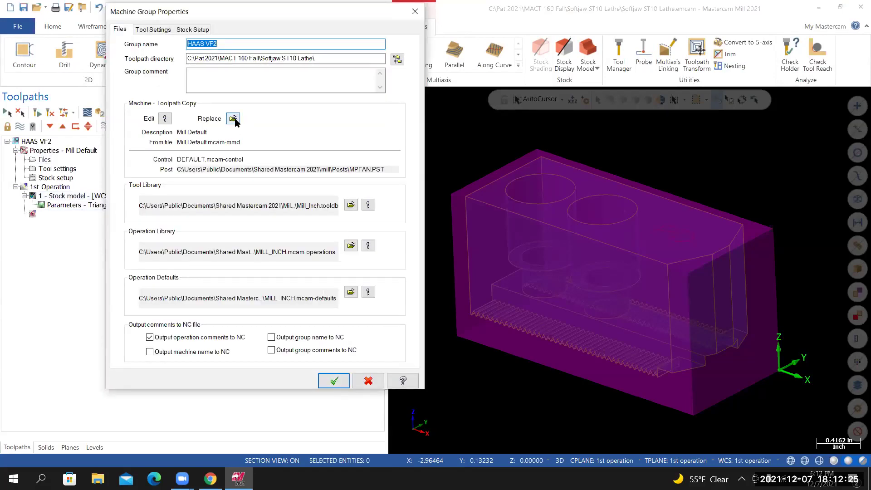
pyautogui.click(234, 122)
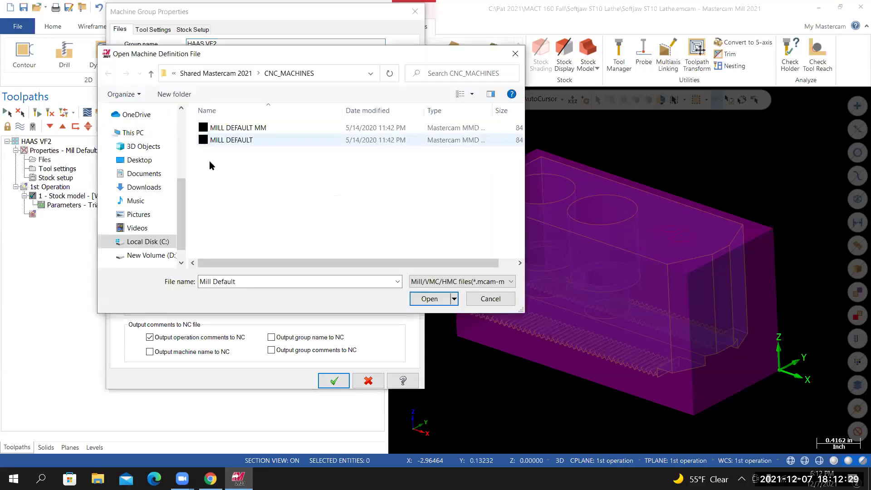
pyautogui.click(228, 141)
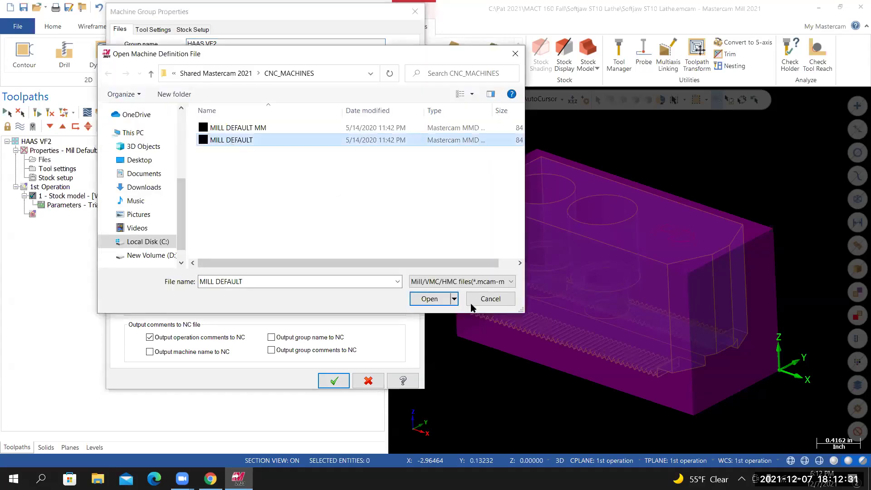
pyautogui.click(430, 299)
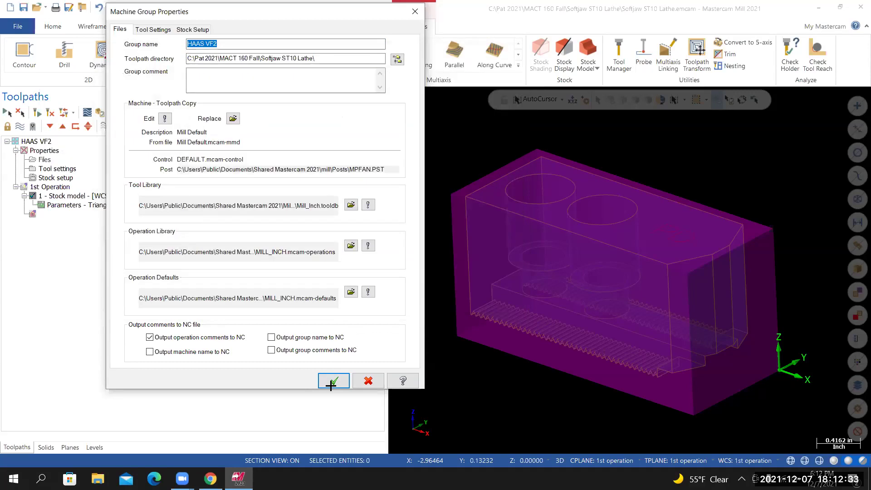
pyautogui.click(334, 381)
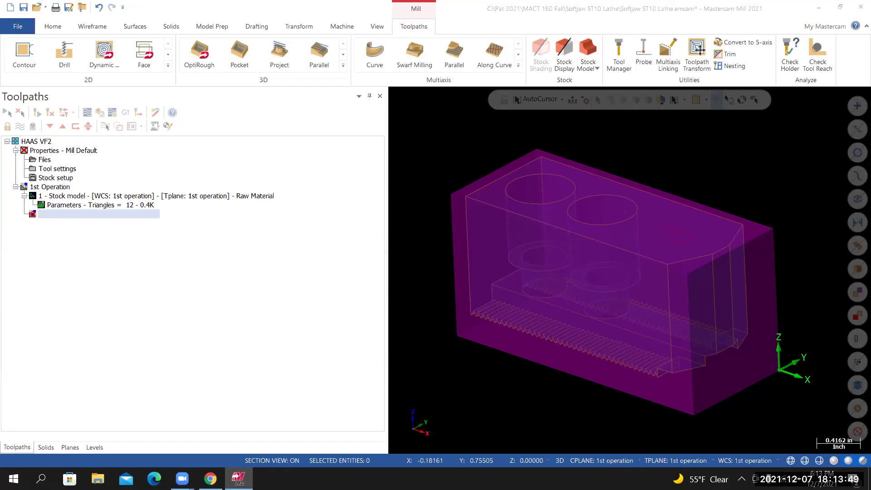
# Step: Check the part's level list against the model geometry
pyautogui.click(95, 447)
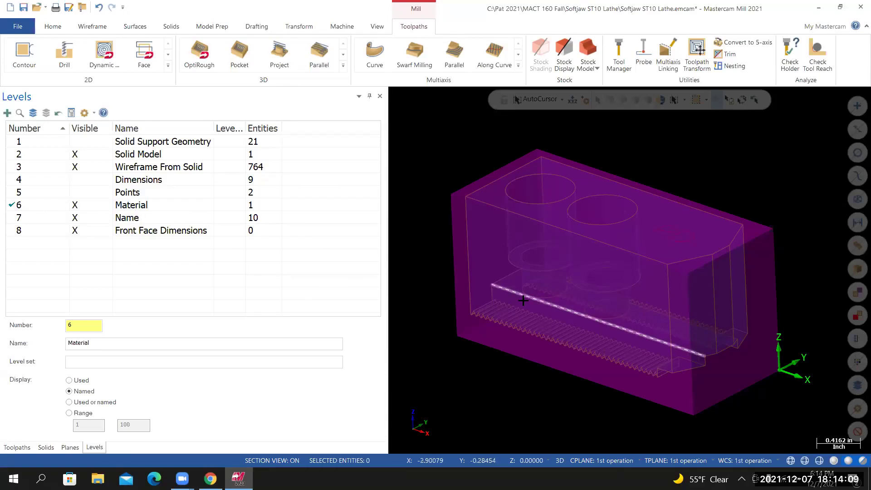
pyautogui.scroll(-2, 617, 344)
pyautogui.scroll(3, 617, 344)
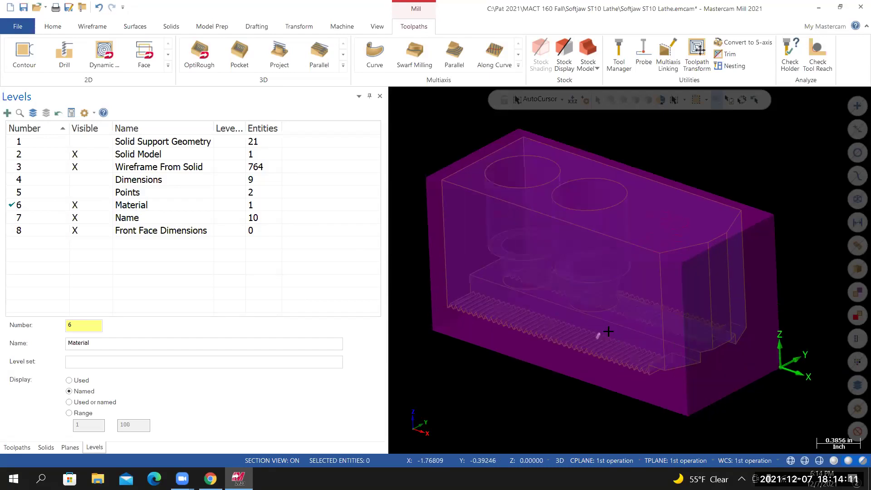
# Step: Review the HAAS VF2 machine group's file settings and the machine definition files available as replacements
pyautogui.moveTo(19, 449); pyautogui.dragTo(55, 164, button='middle')
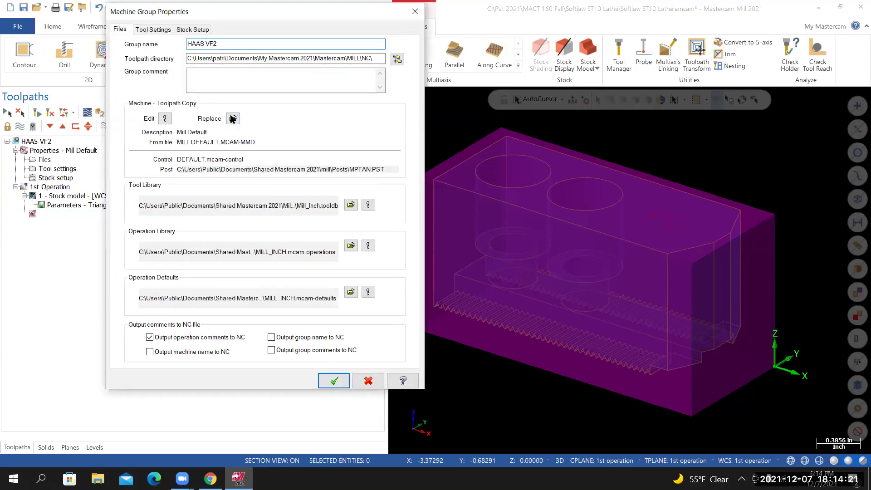
pyautogui.click(232, 119)
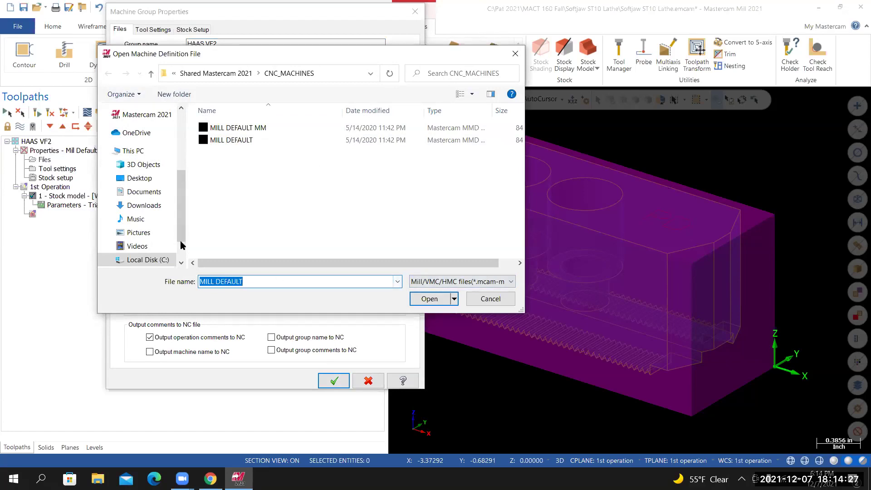
pyautogui.moveTo(180, 241); pyautogui.dragTo(195, 170)
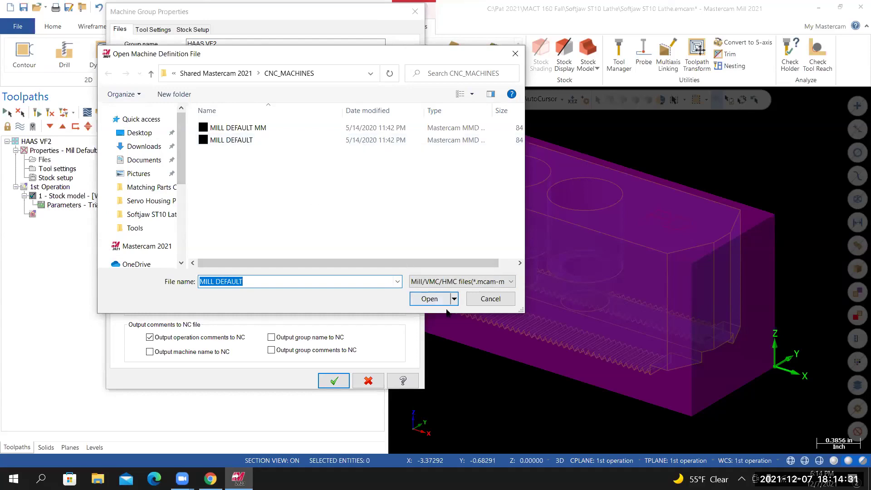
pyautogui.click(481, 298)
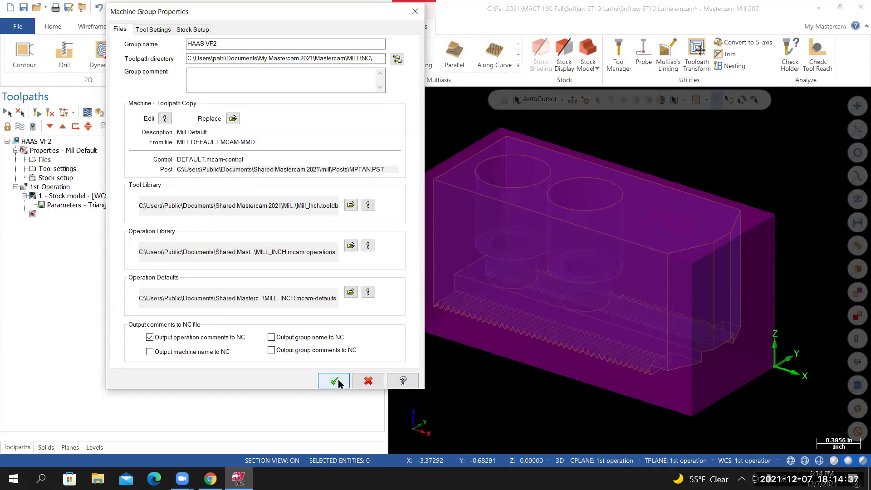
pyautogui.press('Return')
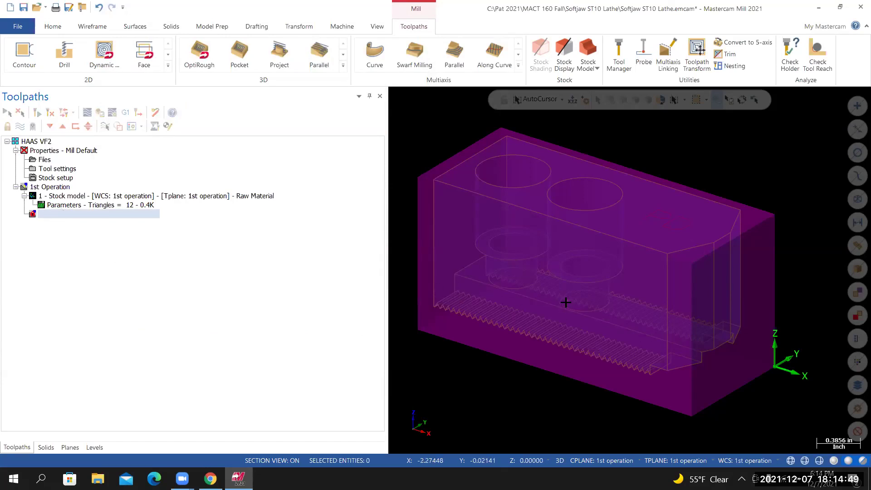
# Step: Switch to the Softjaw Lathe discussion page in Chrome, read the list of tools #1 to #8, and return to Mastercam
pyautogui.scroll(-3, 565, 298)
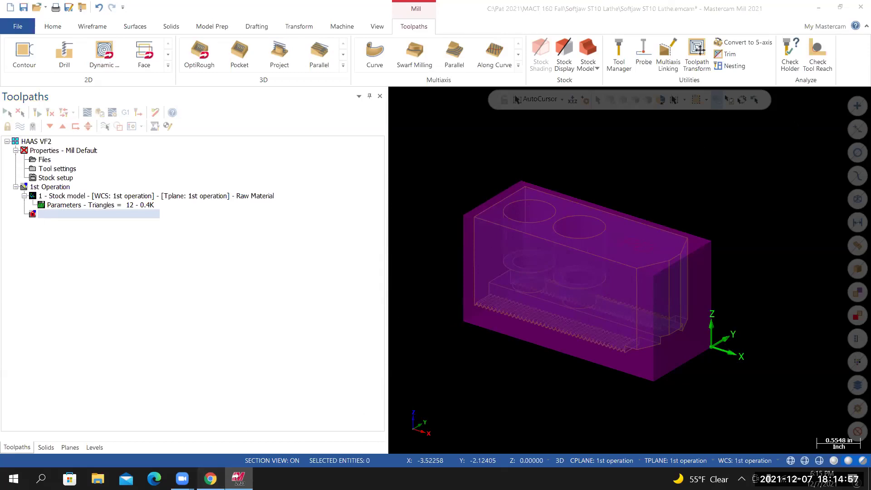
pyautogui.scroll(-5, 859, 174)
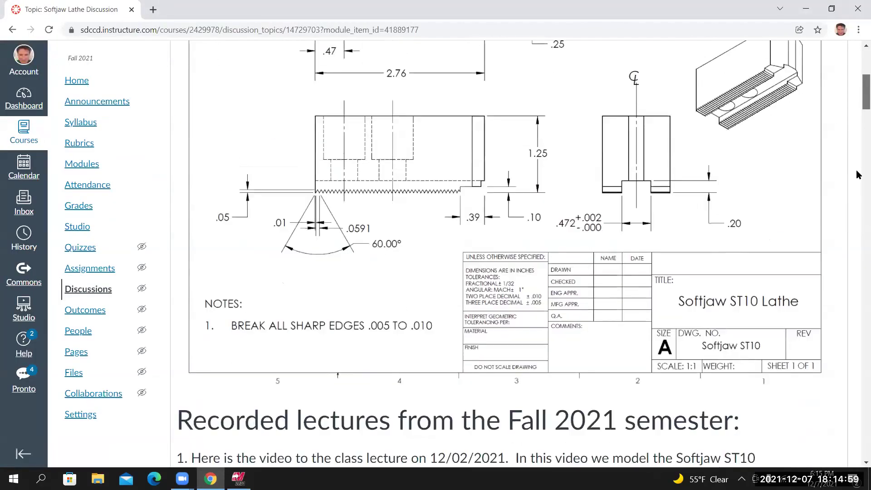
pyautogui.scroll(-6, 856, 257)
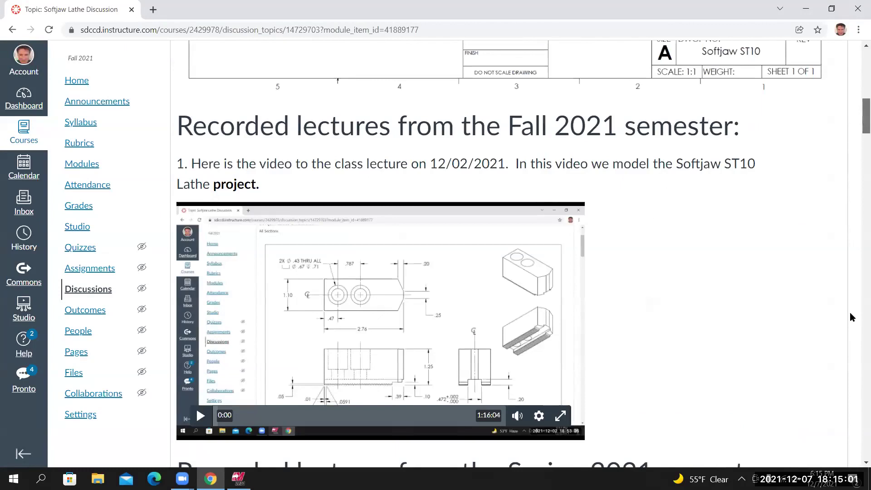
pyautogui.scroll(-20, 851, 317)
pyautogui.scroll(-10, 838, 423)
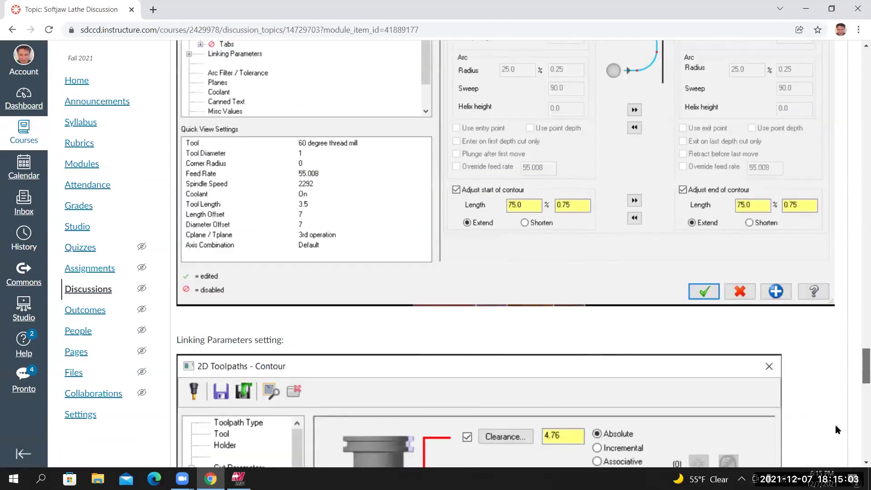
pyautogui.scroll(-8, 412, 162)
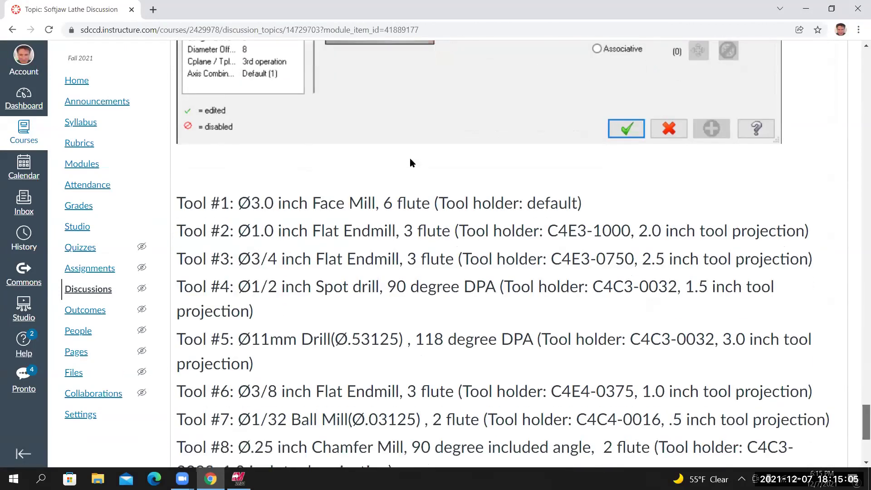
pyautogui.scroll(-2, 411, 162)
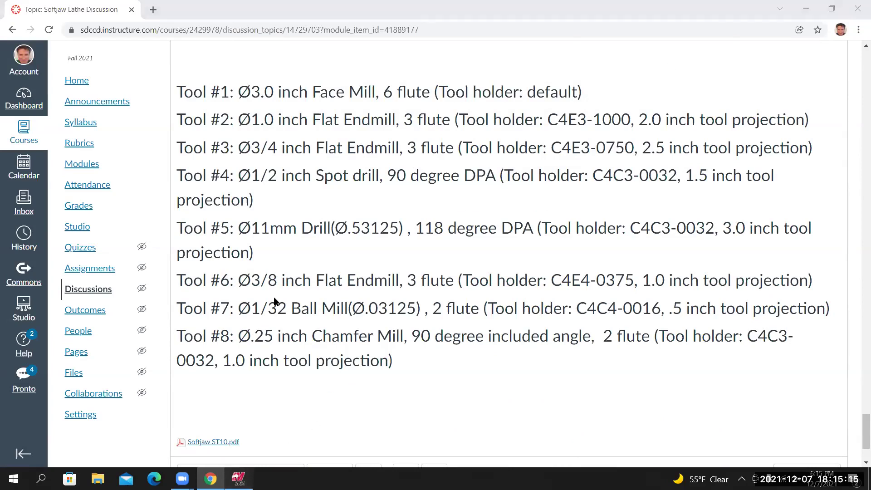
pyautogui.hotkey('alt', 'Tab')
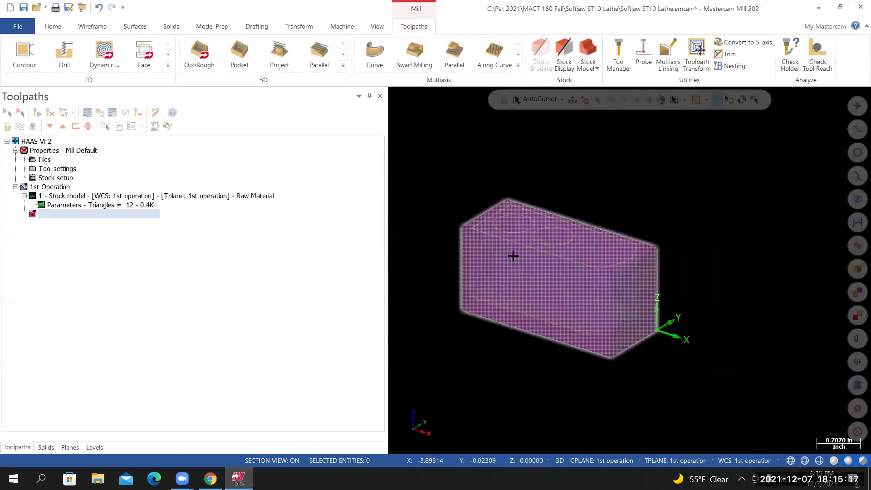
# Step: Create a Facing toolpath using a solid loop chain around the top face of the raw material block
pyautogui.scroll(1, 511, 255)
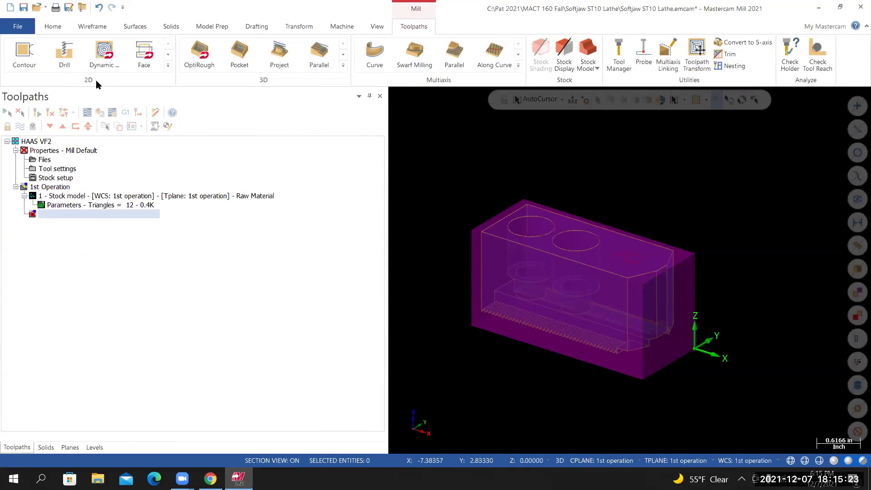
pyautogui.click(149, 52)
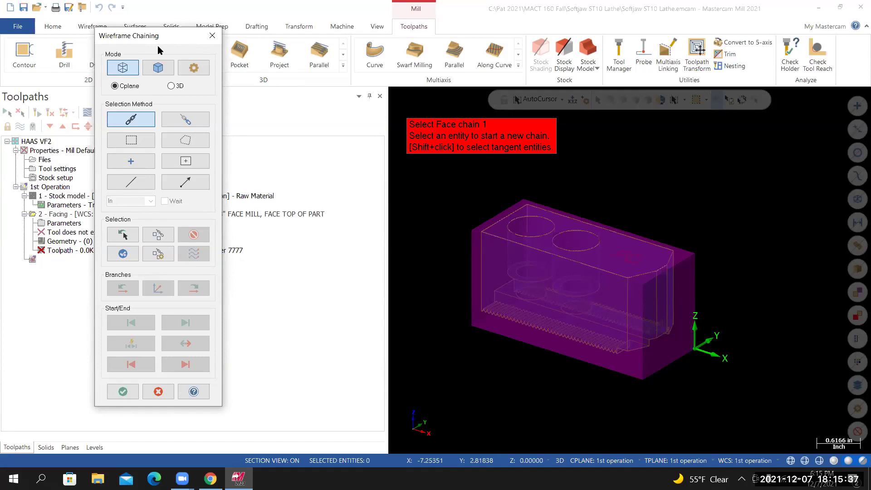
pyautogui.moveTo(153, 38); pyautogui.dragTo(203, 43)
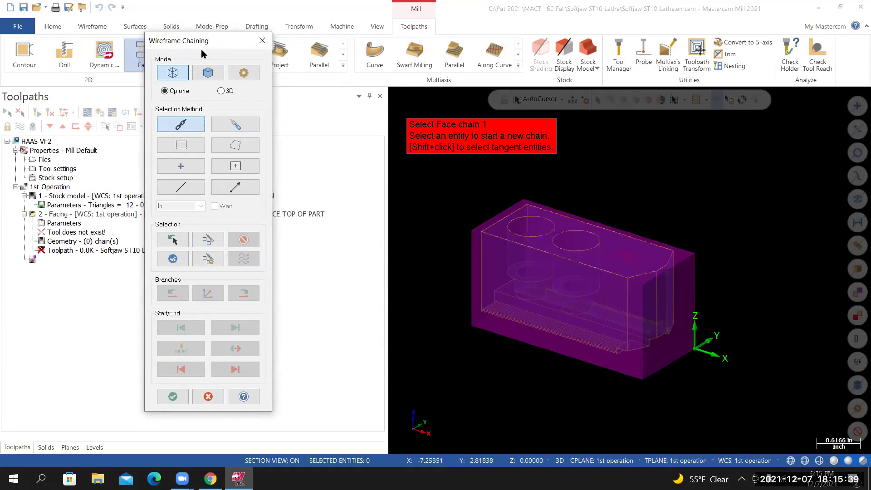
pyautogui.click(209, 73)
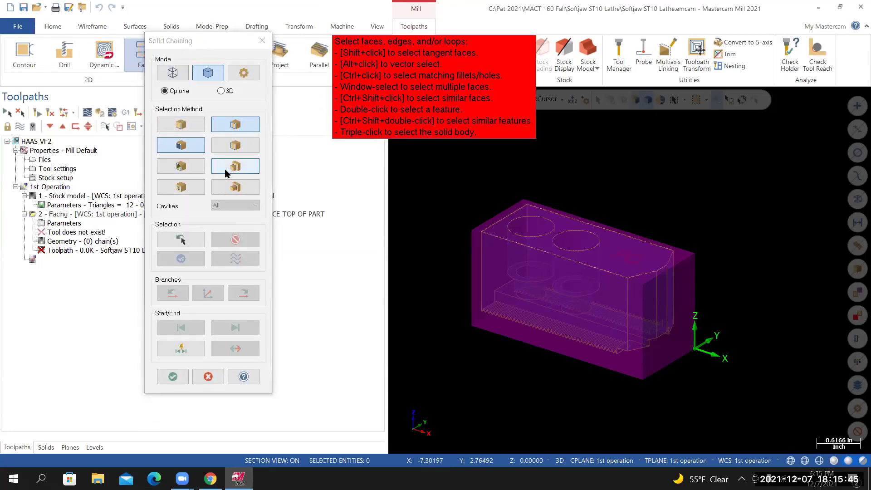
pyautogui.click(189, 147)
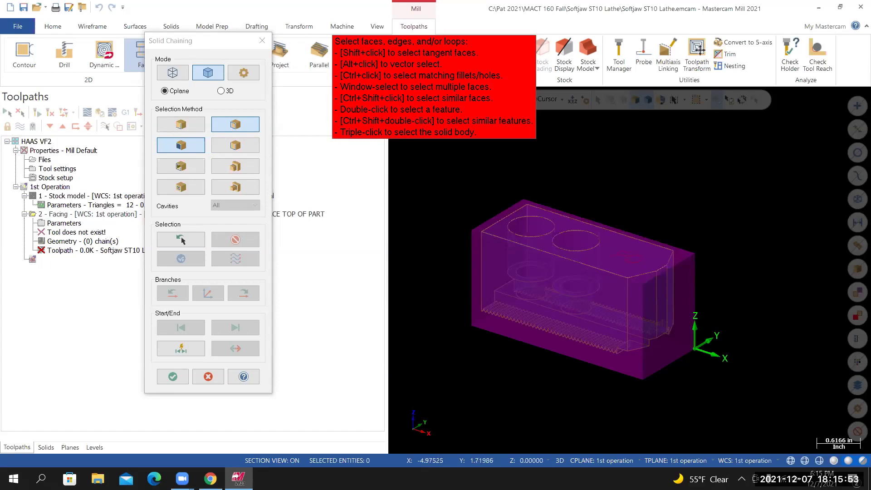
pyautogui.click(486, 220)
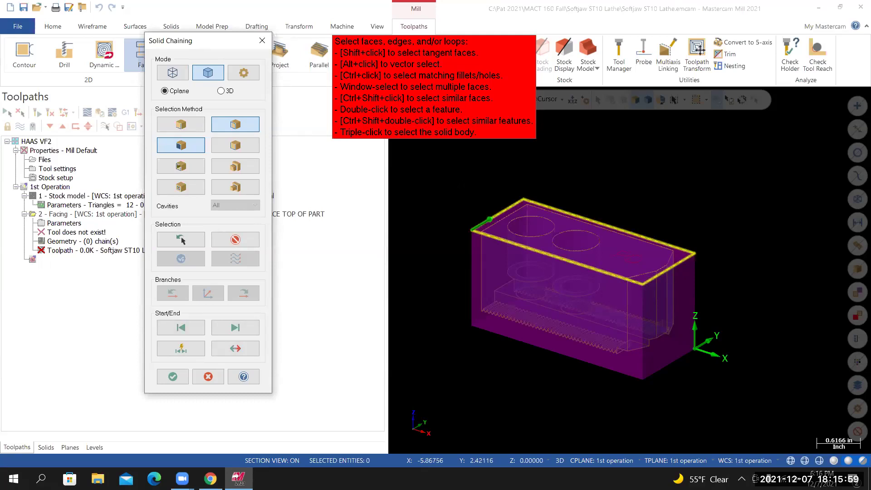
pyautogui.click(173, 377)
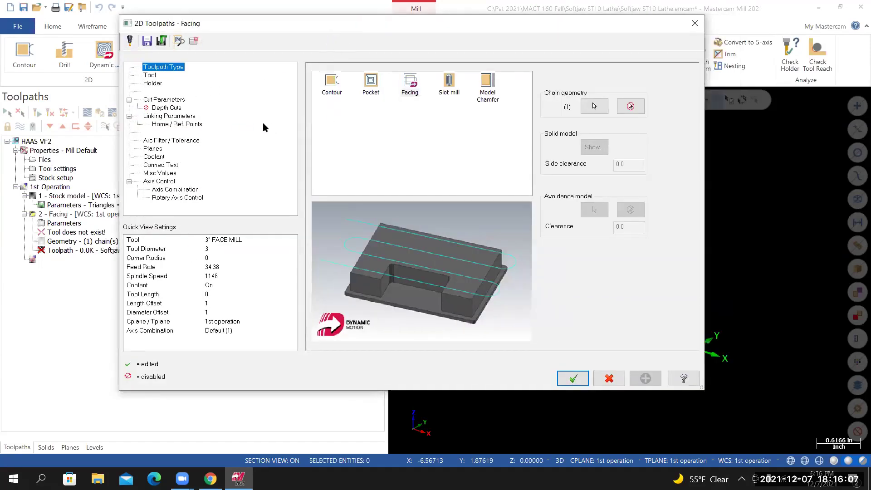
# Step: Filter the Mill_Inch tool library to face mills only and choose the 3" FACE MILL for the facing toolpath
pyautogui.click(150, 76)
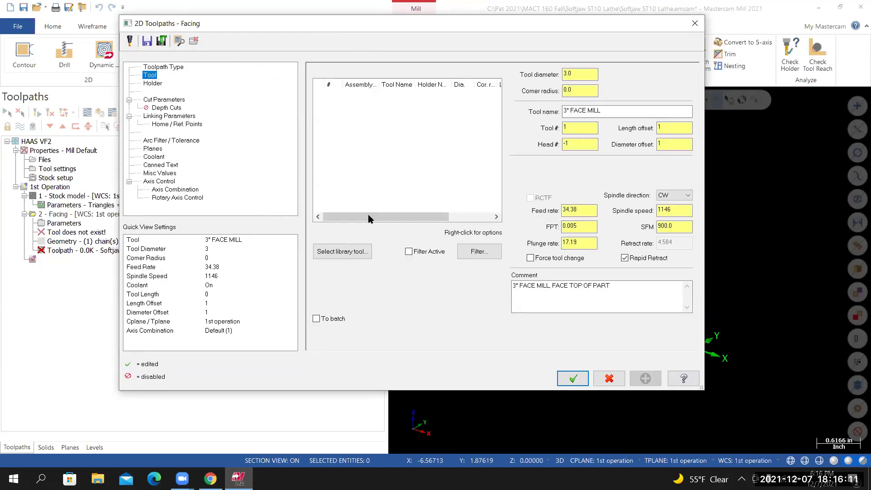
pyautogui.click(345, 257)
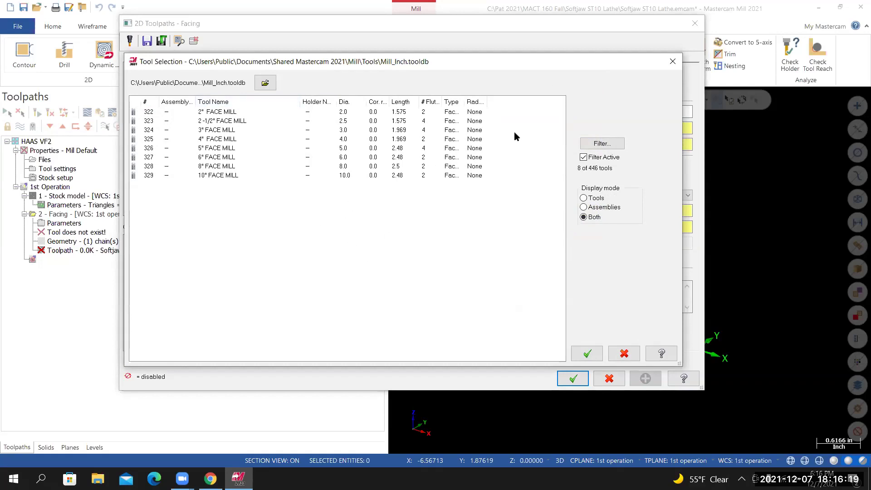
pyautogui.click(584, 157)
pyautogui.click(595, 144)
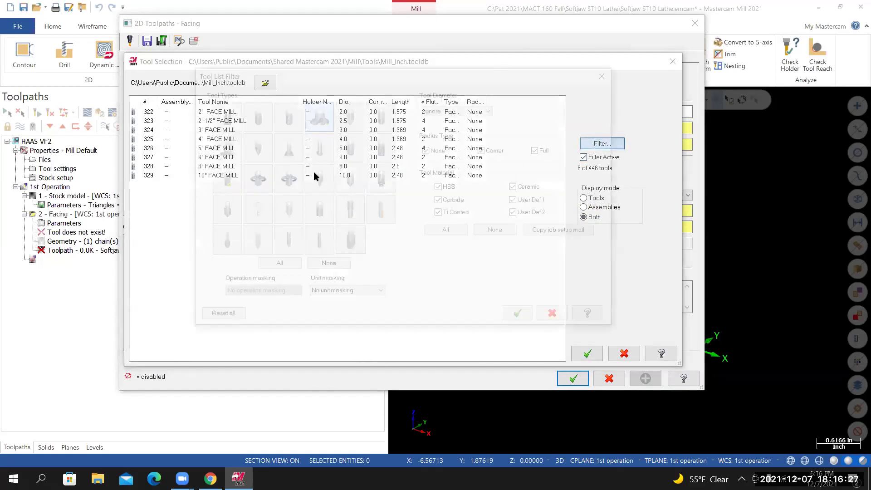
pyautogui.click(278, 266)
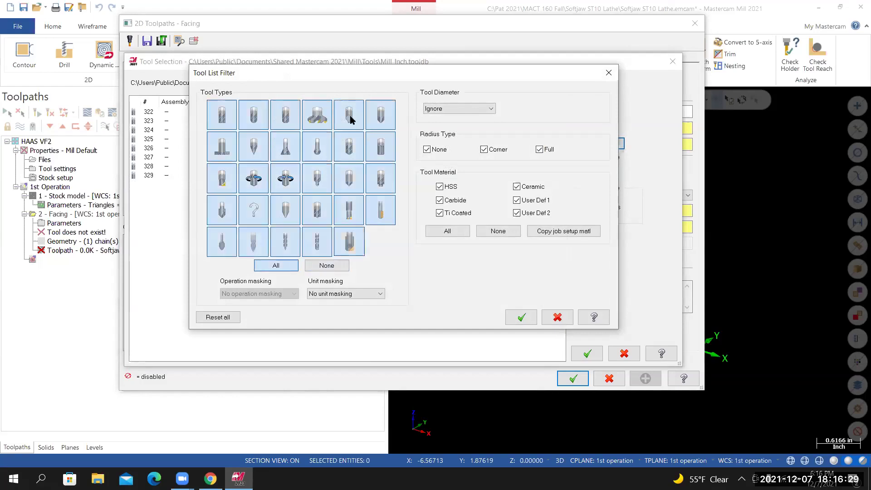
pyautogui.click(327, 266)
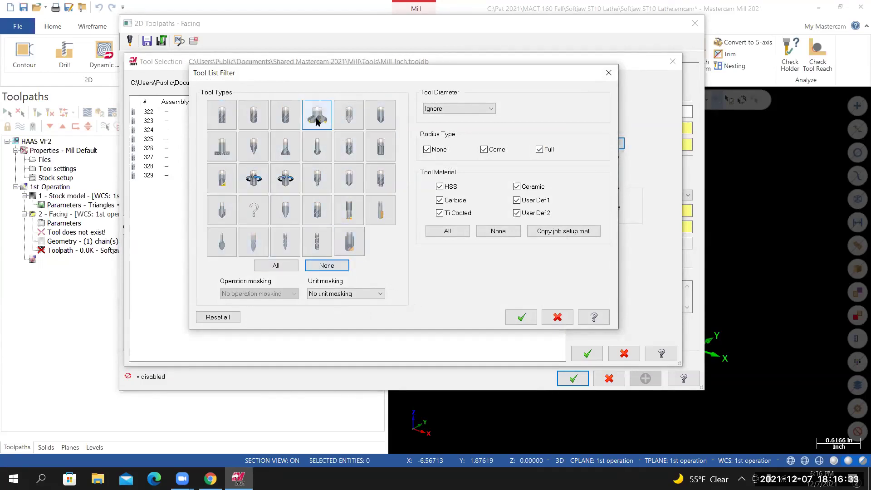
pyautogui.click(319, 119)
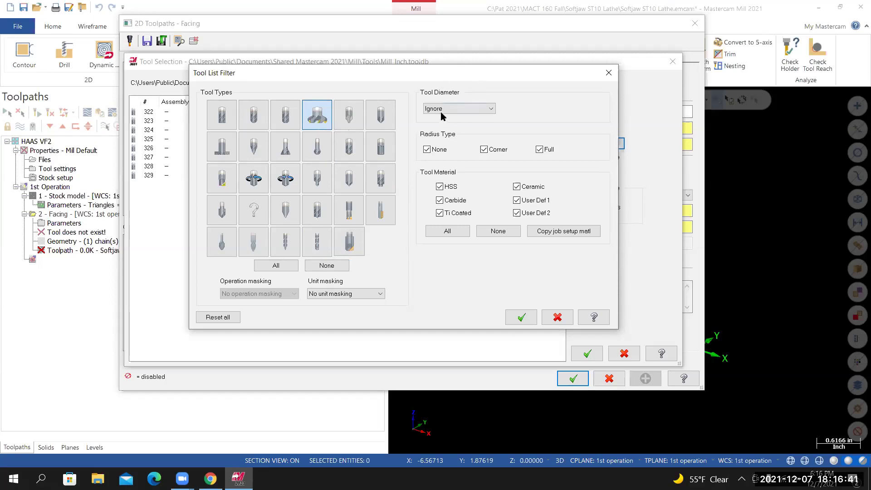
pyautogui.click(521, 319)
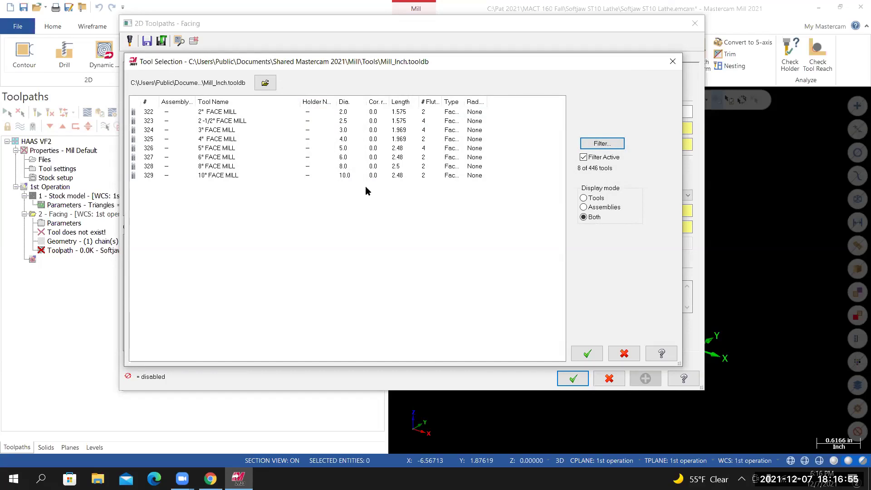
pyautogui.press('Return')
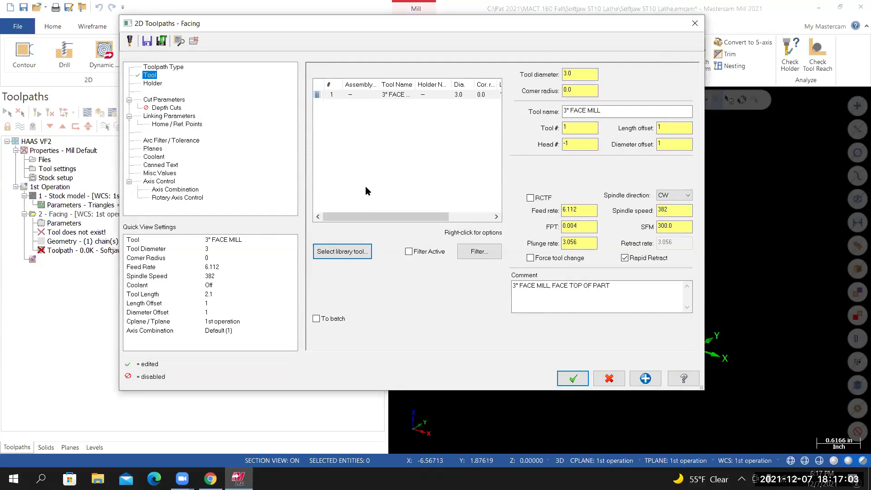
# Step: Edit the 3" face mill to have 6 flutes and recalculate its feeds and speeds
pyautogui.rightClick(364, 93)
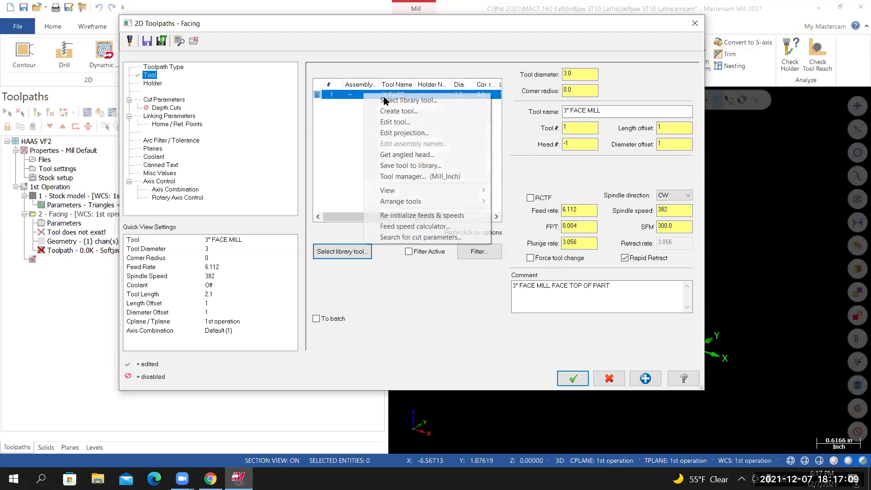
pyautogui.click(386, 123)
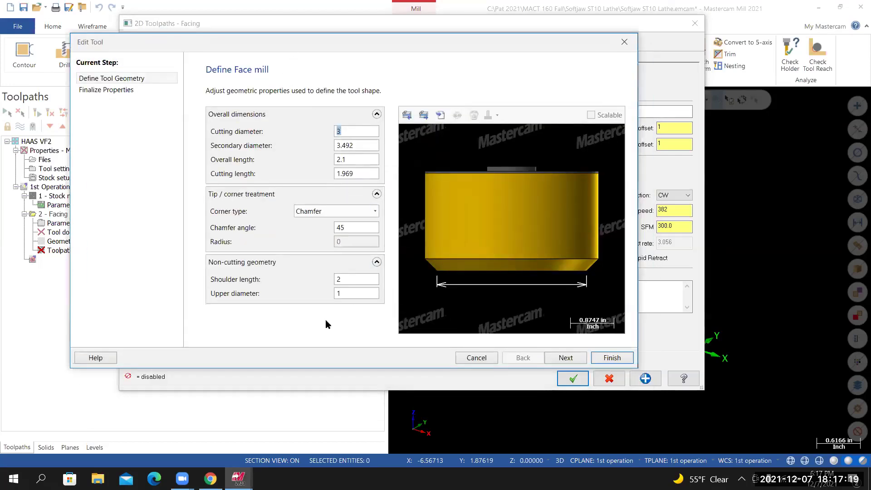
pyautogui.click(563, 358)
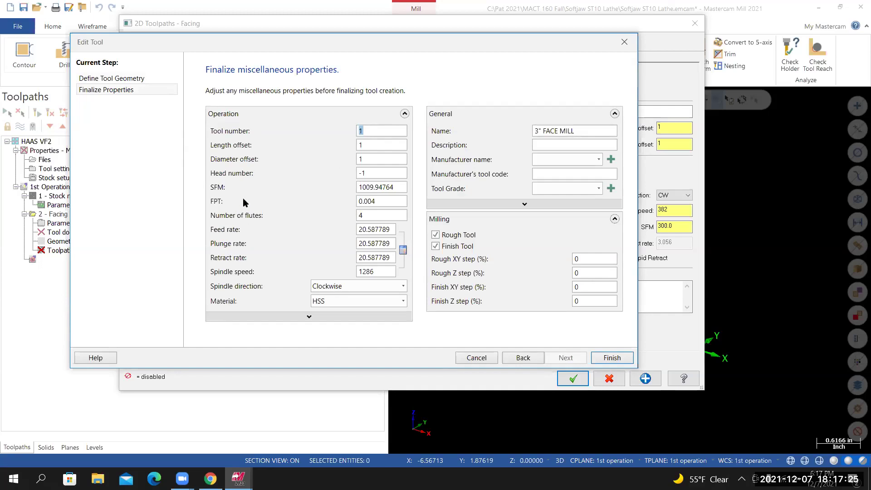
pyautogui.doubleClick(375, 214)
pyautogui.write('6')
pyautogui.click(402, 250)
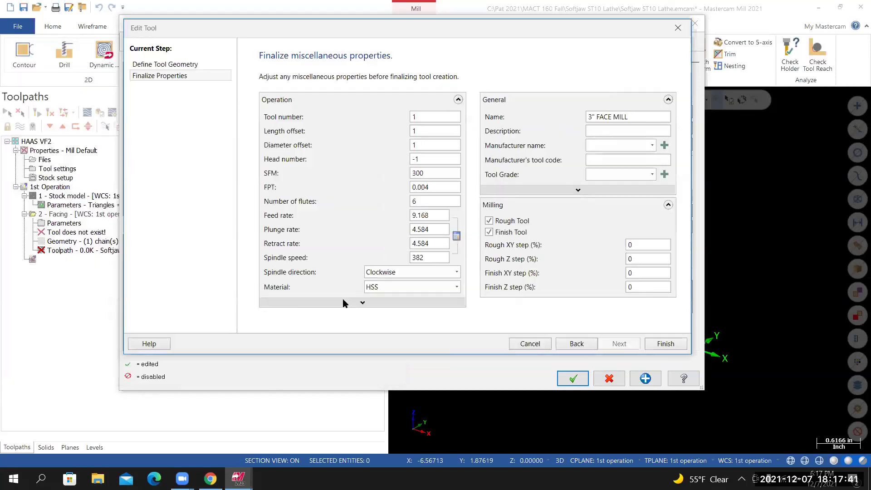
# Step: Set the face mill's standard Flood coolant to On and finish editing the tool
pyautogui.click(345, 297)
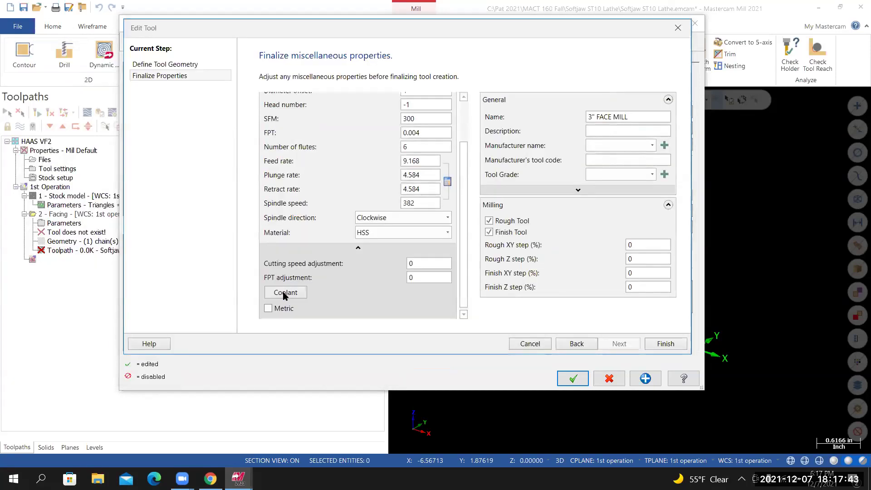
pyautogui.click(286, 294)
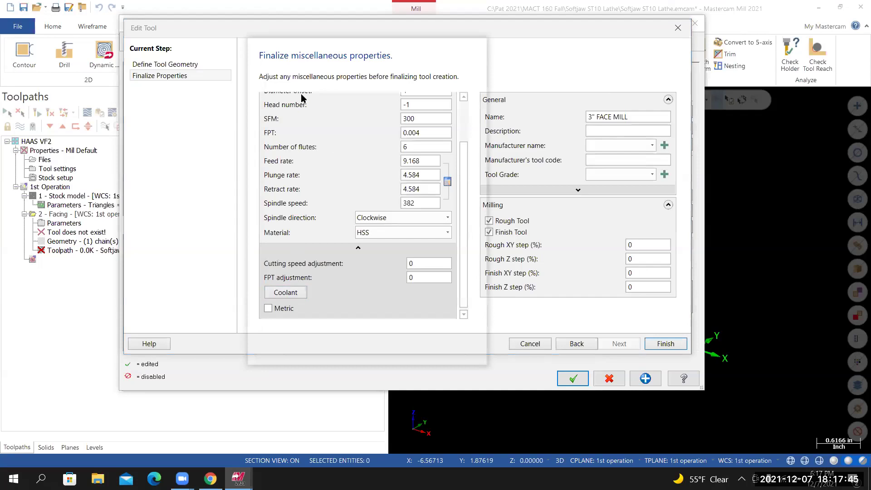
pyautogui.click(344, 91)
pyautogui.click(343, 103)
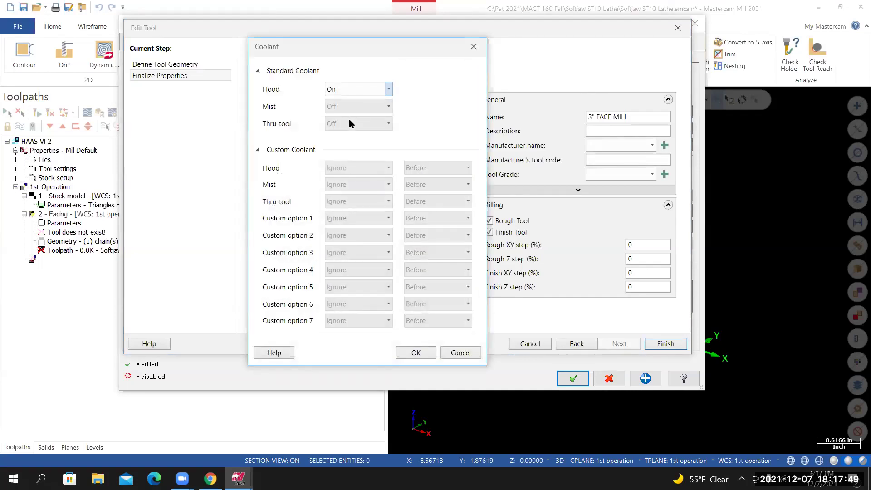
pyautogui.click(420, 354)
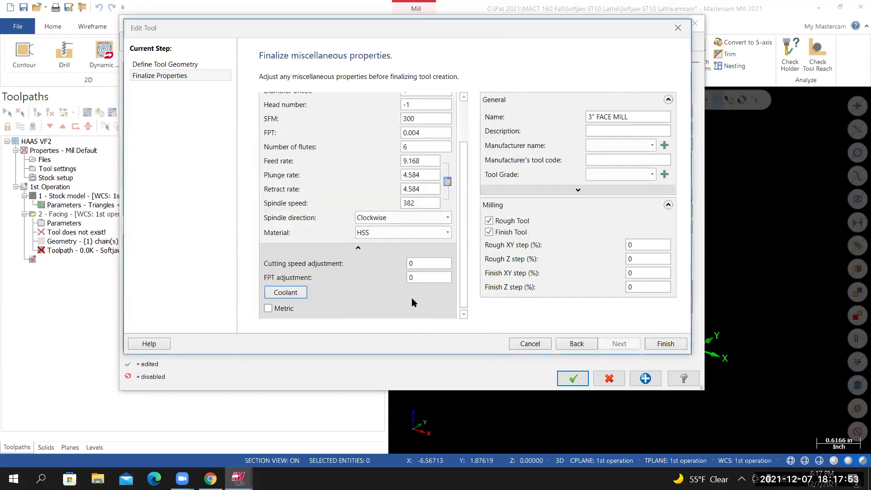
pyautogui.scroll(2, 412, 298)
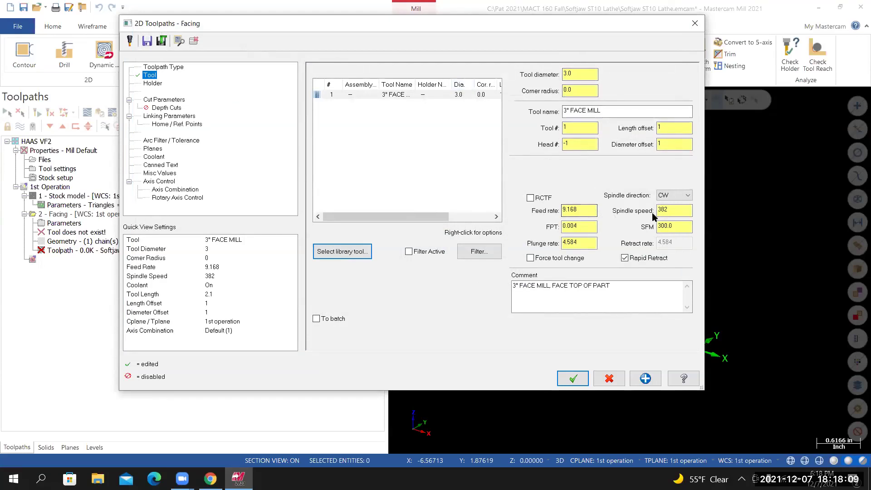
# Step: Set the facing operation's SFM to 900 and its feed per tooth to 0.005
pyautogui.moveTo(681, 227); pyautogui.dragTo(637, 227)
pyautogui.write('900')
pyautogui.press('Return')
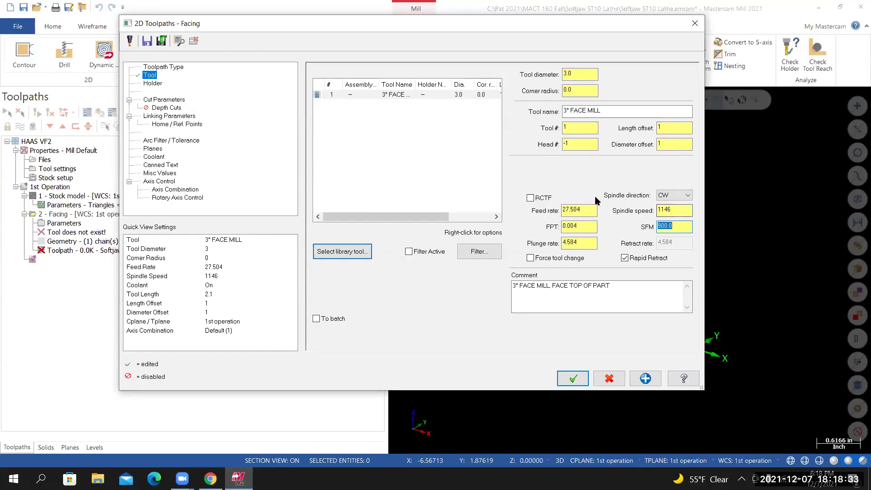
pyautogui.doubleClick(567, 226)
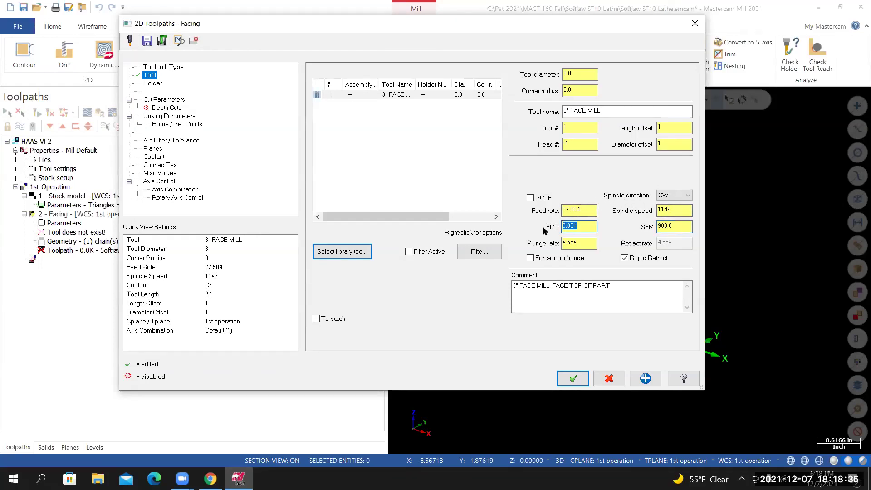
pyautogui.write('0.005')
pyautogui.press('Return')
# Step: Set the face mill's plunge rate to 17.19
pyautogui.click(580, 243)
pyautogui.doubleClick(561, 242)
pyautogui.write('34')
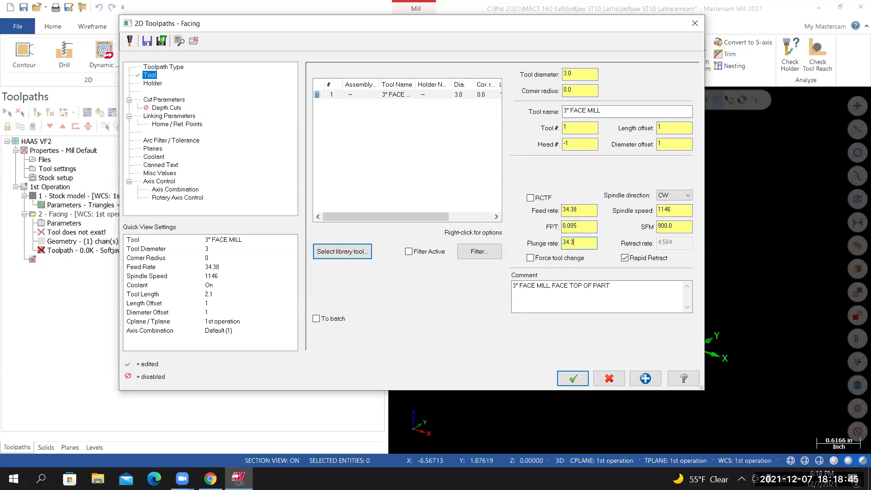
pyautogui.press('Return')
# Step: Replace the operation comment with the copied tool name plus a description, reading 3" FACE MILL, FACE TOP OF PART
pyautogui.moveTo(612, 287); pyautogui.dragTo(406, 285)
pyautogui.press('Delete')
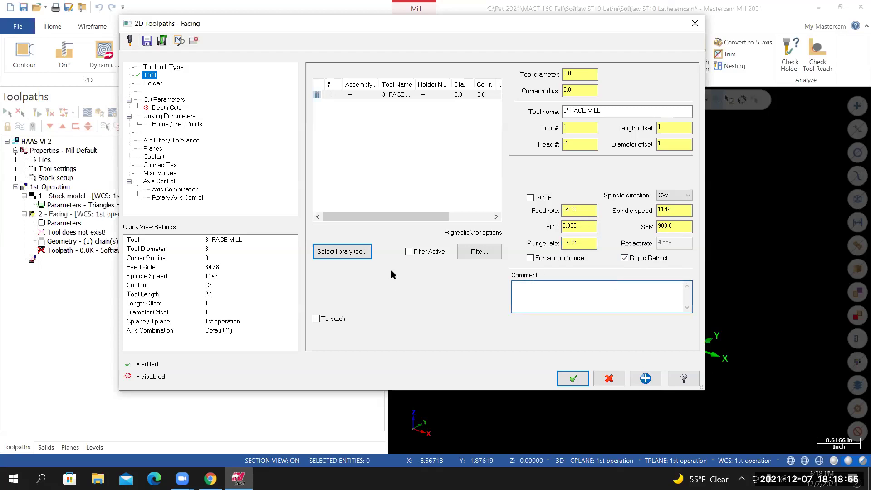
pyautogui.moveTo(603, 111); pyautogui.dragTo(549, 111)
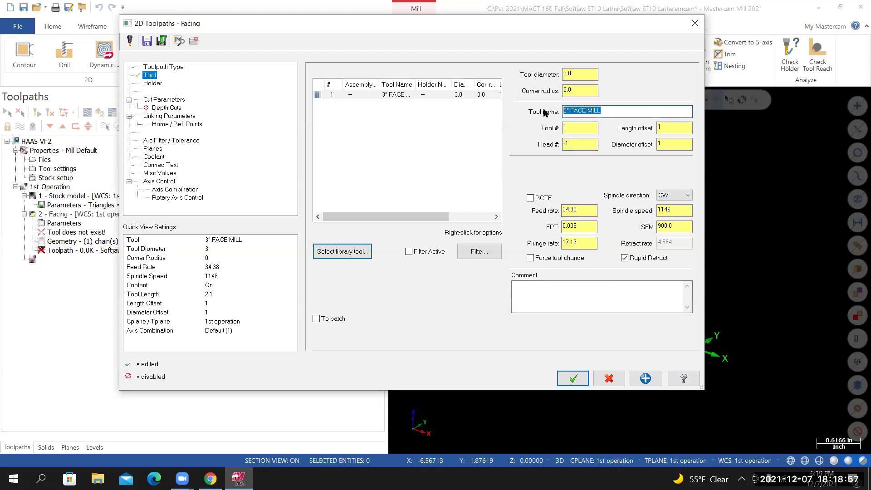
pyautogui.rightClick(579, 111)
pyautogui.click(601, 140)
pyautogui.click(519, 284)
pyautogui.rightClick(529, 285)
pyautogui.click(554, 329)
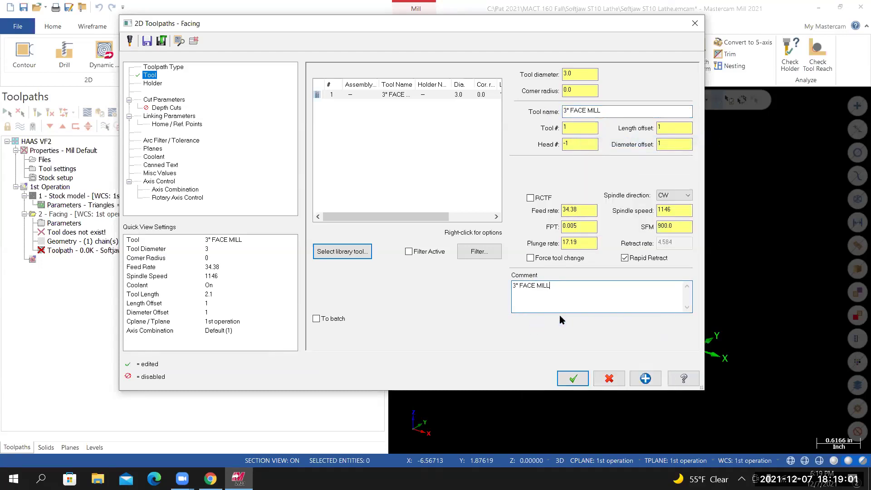
pyautogui.write(',')
pyautogui.write('FACE TOP O F')
pyautogui.press('BackSpace')
pyautogui.press('BackSpace')
pyautogui.write('F PART')
# Step: Review the tool holder and the One pass cut parameters, including the approach and exit distances
pyautogui.click(152, 83)
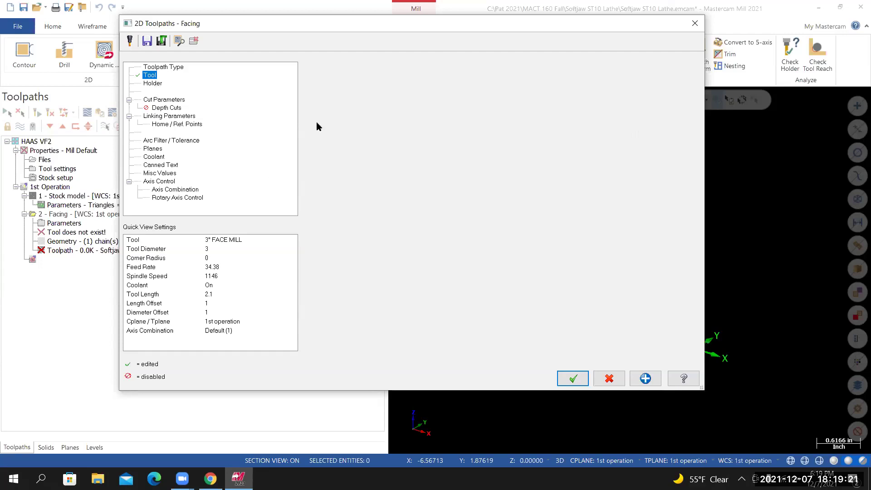
pyautogui.press('Down')
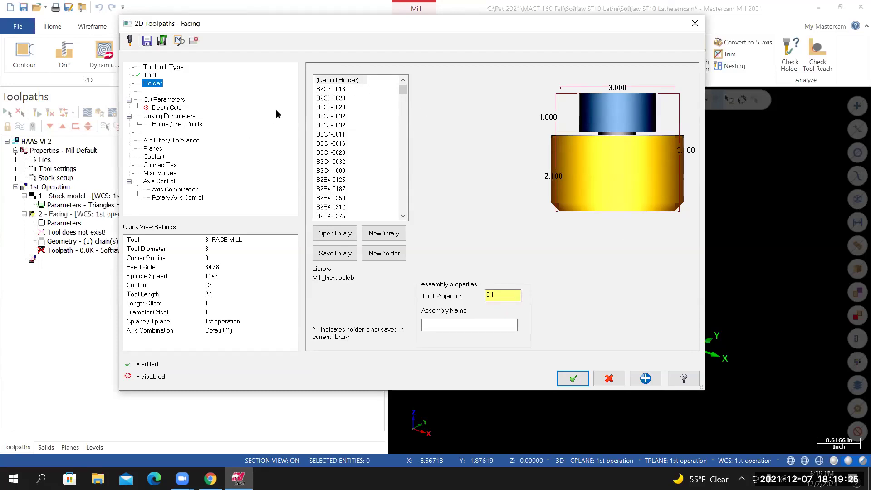
pyautogui.click(176, 100)
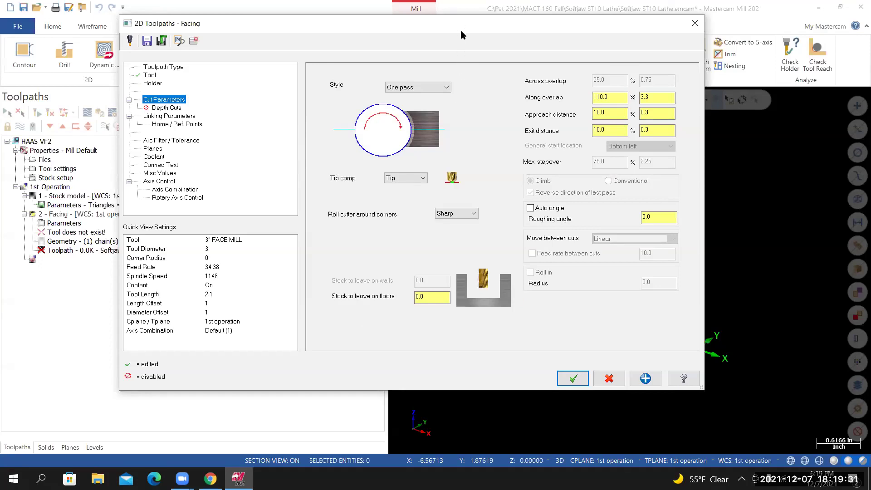
pyautogui.moveTo(461, 31); pyautogui.dragTo(466, 81)
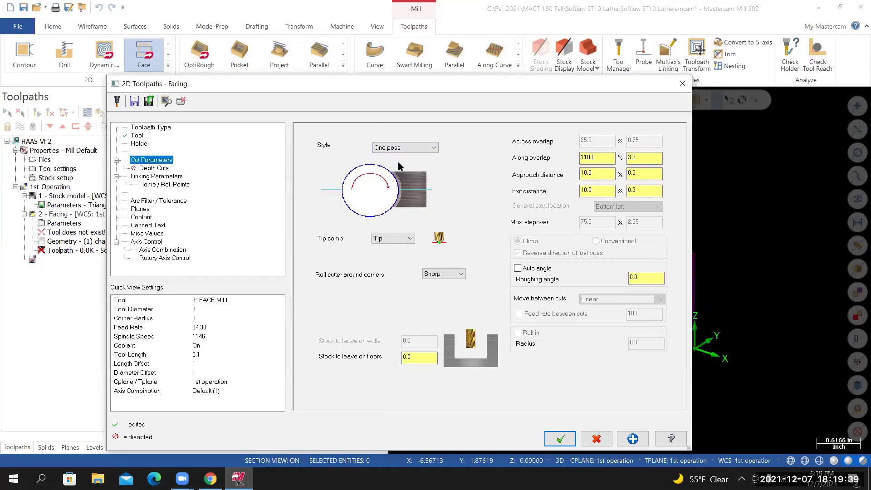
pyautogui.click(595, 174)
pyautogui.click(598, 191)
pyautogui.moveTo(390, 86); pyautogui.dragTo(457, 50)
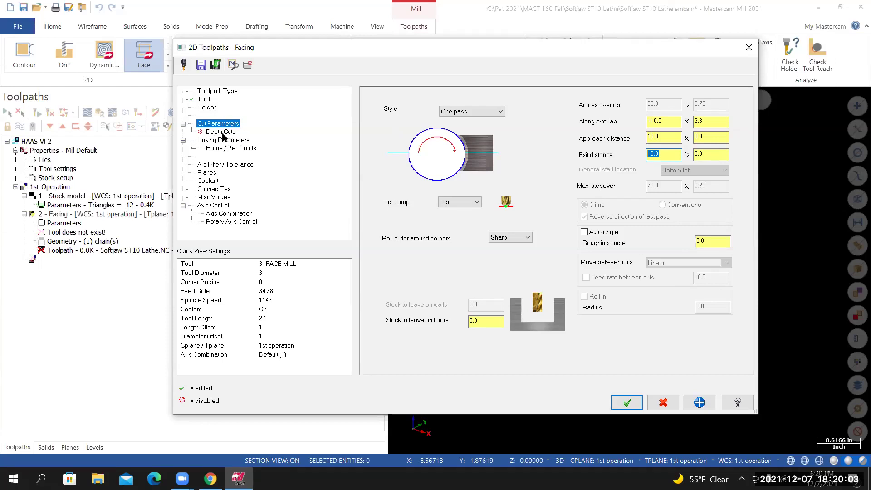
# Step: Enable Clearance in the linking parameters and set it to 3.5 absolute, 2 above the picked top corner of the stock
pyautogui.click(223, 141)
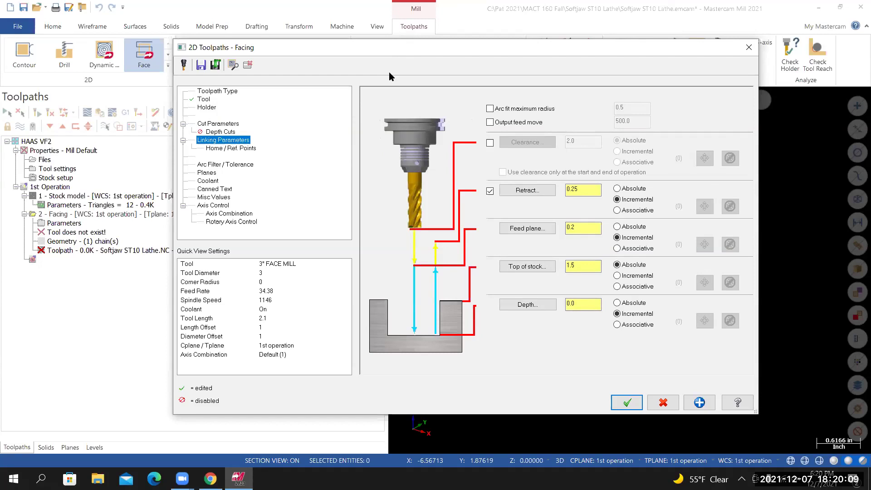
pyautogui.moveTo(388, 47); pyautogui.dragTo(272, 338)
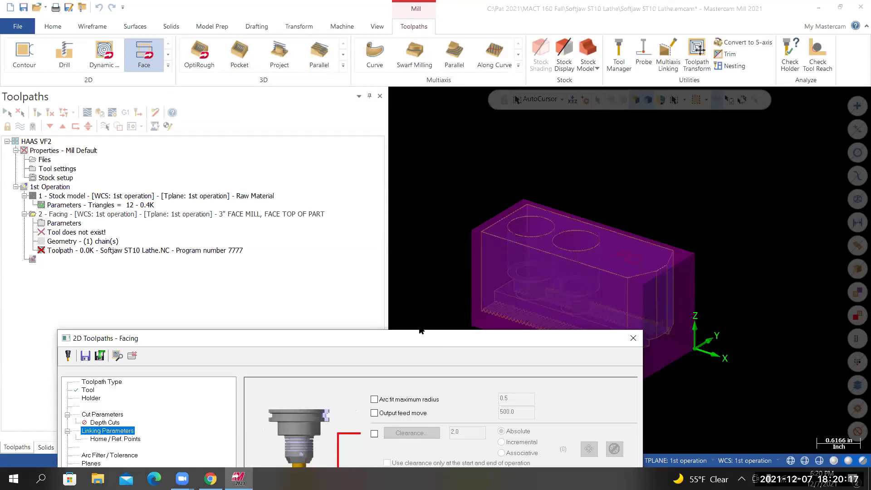
pyautogui.moveTo(421, 338); pyautogui.dragTo(426, 74)
pyautogui.click(380, 170)
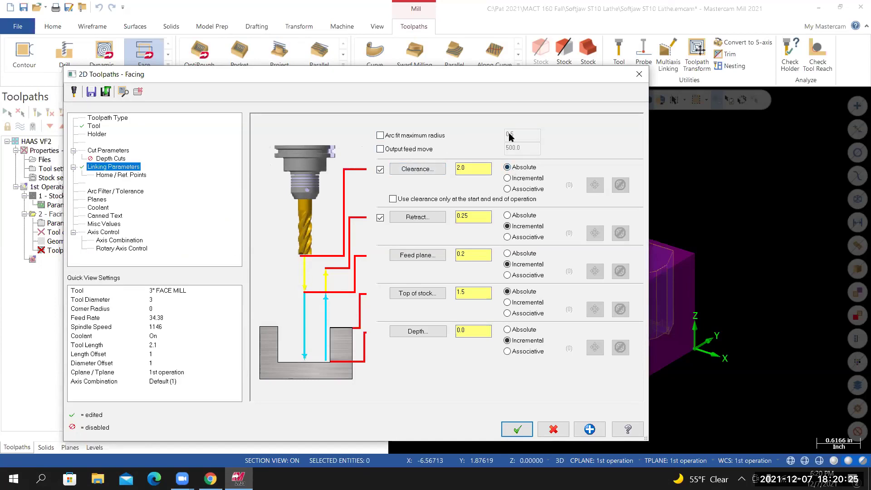
pyautogui.click(418, 170)
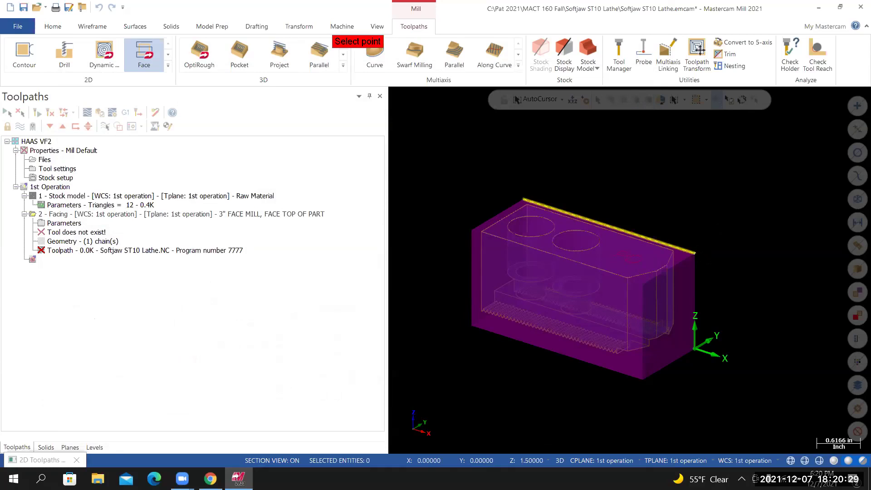
pyautogui.click(695, 253)
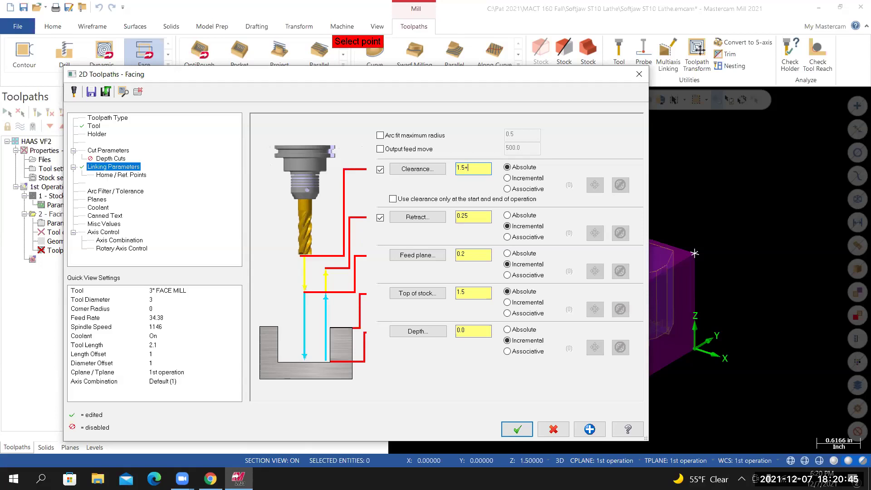
pyautogui.press('Return')
# Step: Disable the Retract height and set the incremental feed plane to 0.1
pyautogui.click(381, 218)
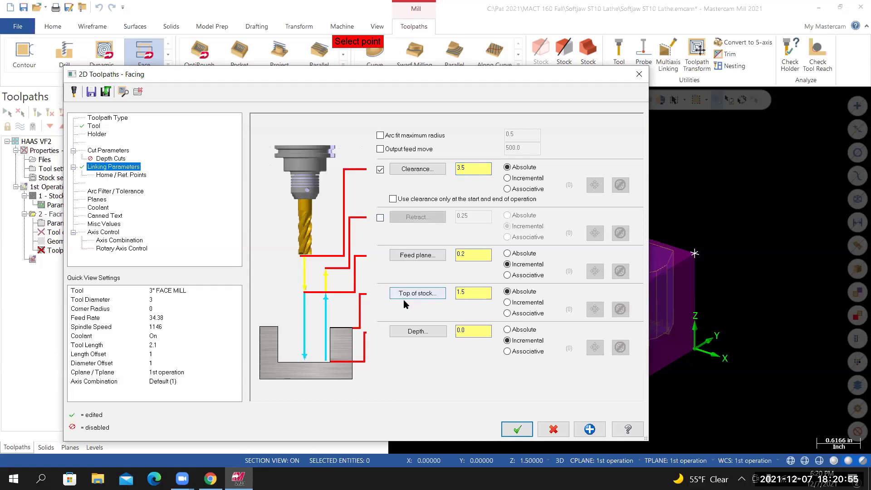
pyautogui.click(477, 254)
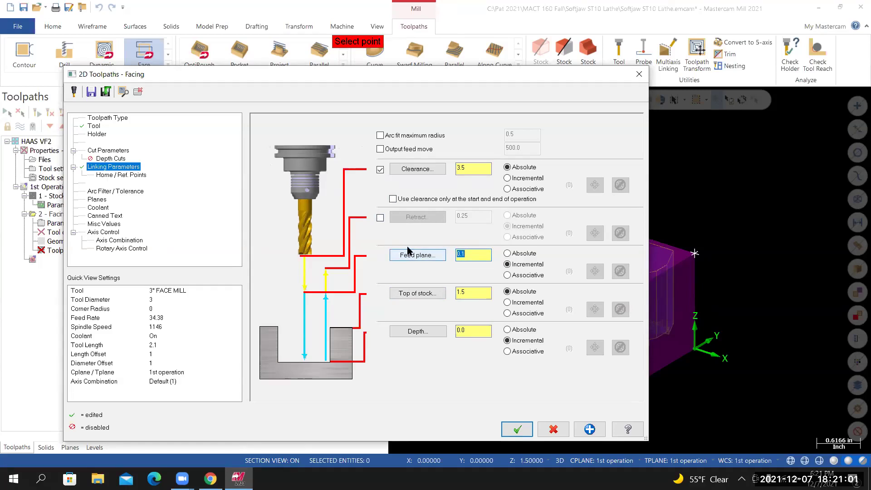
# Step: Set the absolute top of stock to 1.5 from the stock's top corner in the facing linking parameters
pyautogui.moveTo(477, 74); pyautogui.dragTo(320, 59)
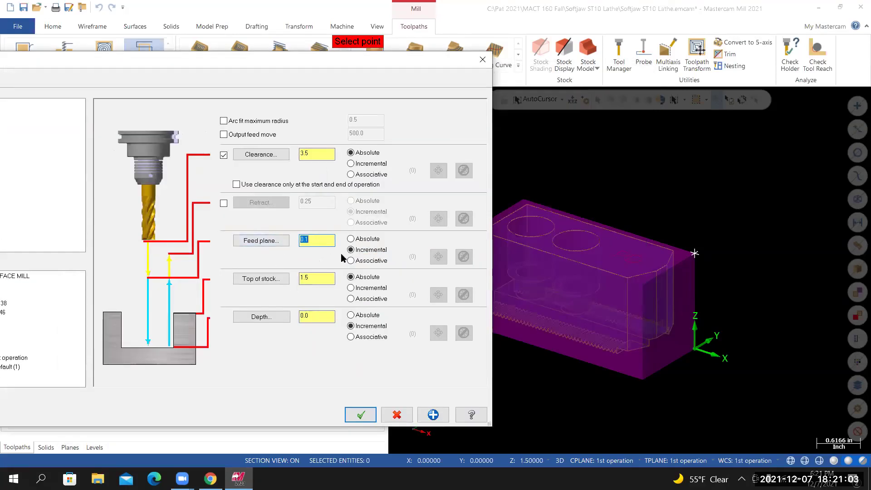
pyautogui.click(266, 280)
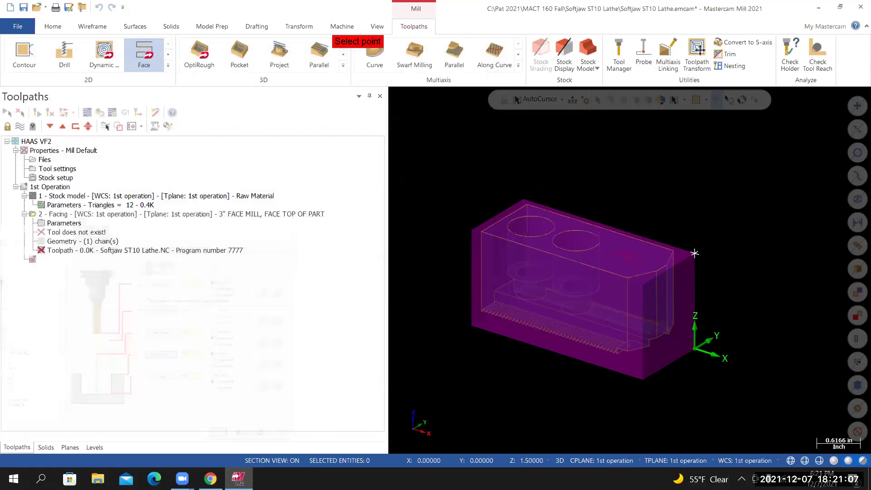
pyautogui.scroll(3, 519, 213)
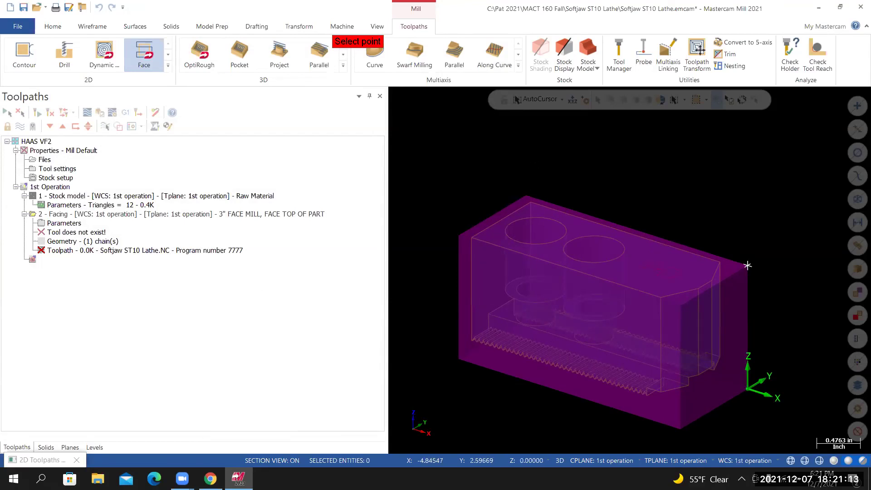
pyautogui.click(748, 265)
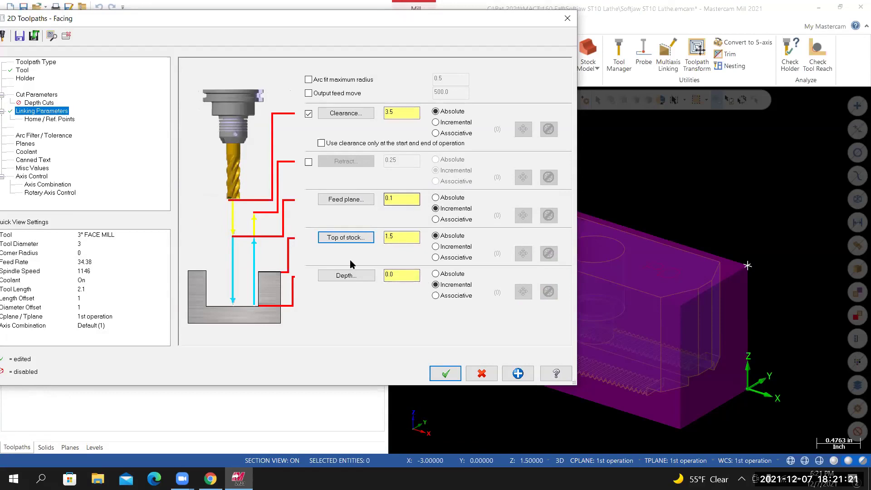
# Step: Set the facing depth to 1.48 absolute from the finished part's top corner and generate the toolpath
pyautogui.click(435, 285)
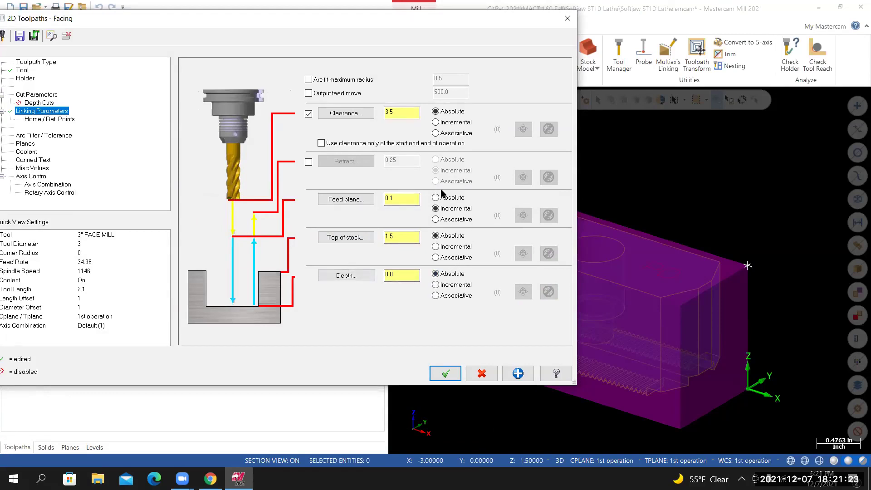
pyautogui.click(346, 275)
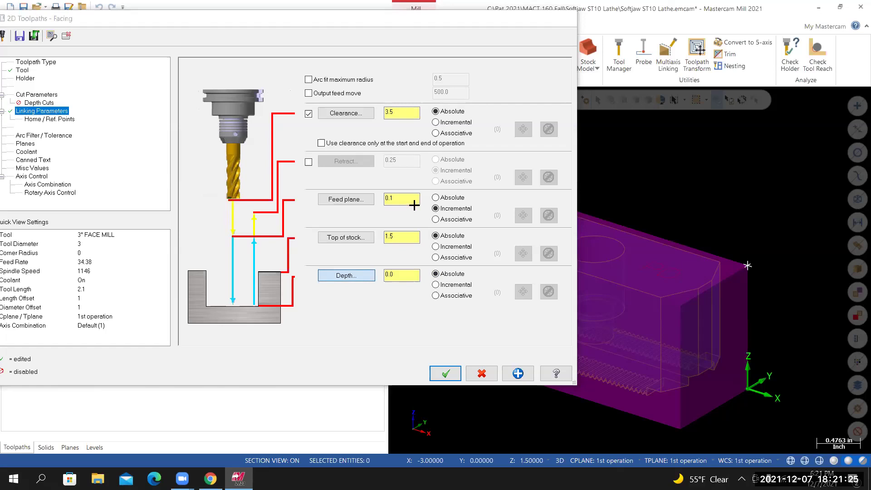
pyautogui.scroll(5, 630, 270)
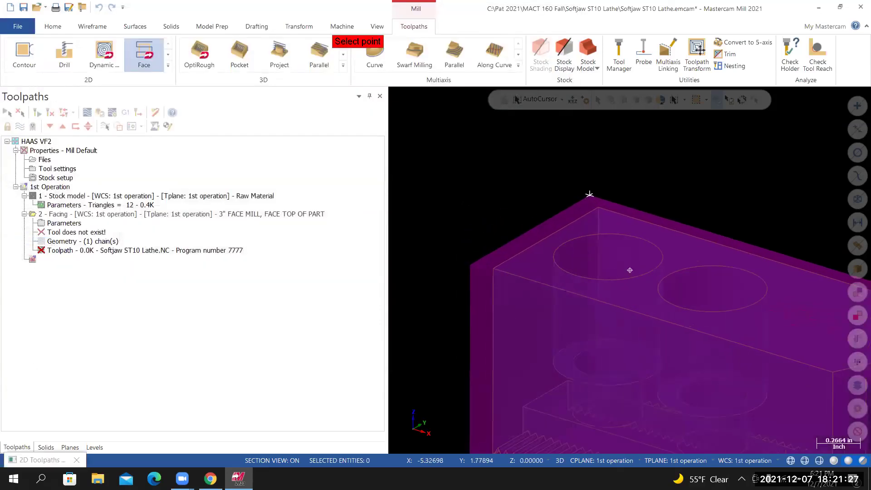
pyautogui.scroll(-3, 630, 270)
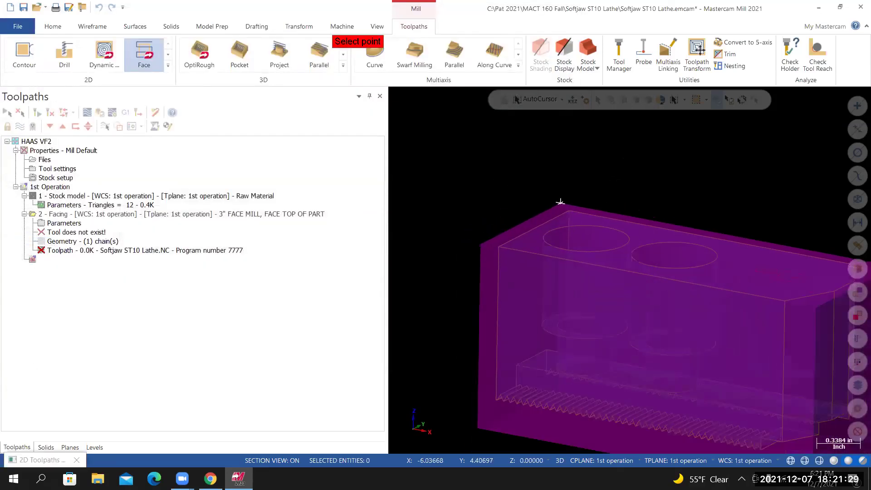
pyautogui.scroll(-2, 644, 257)
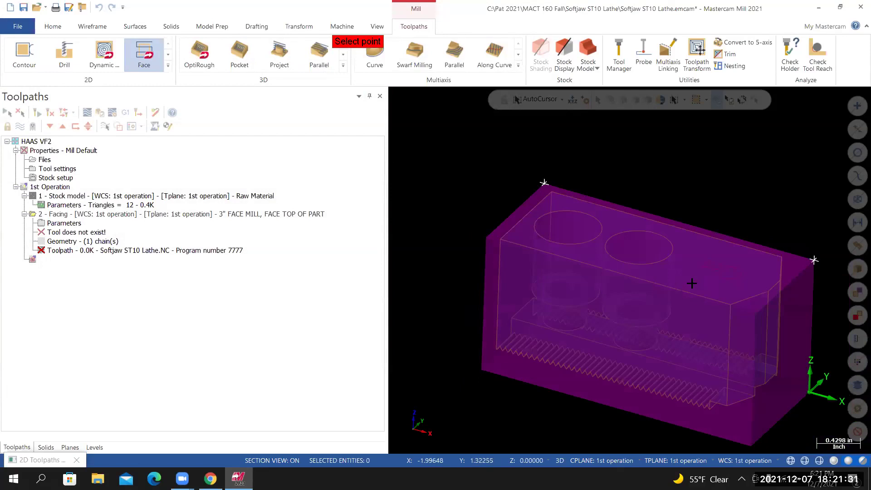
pyautogui.scroll(2, 574, 229)
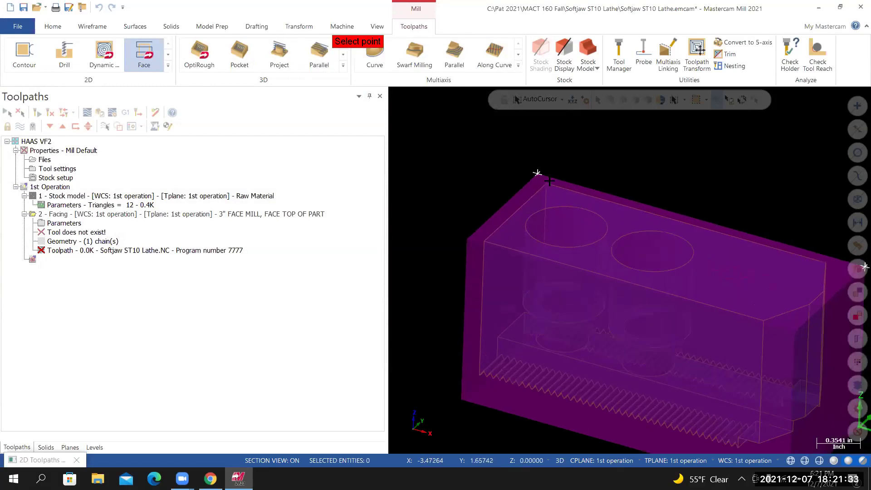
pyautogui.scroll(2, 549, 180)
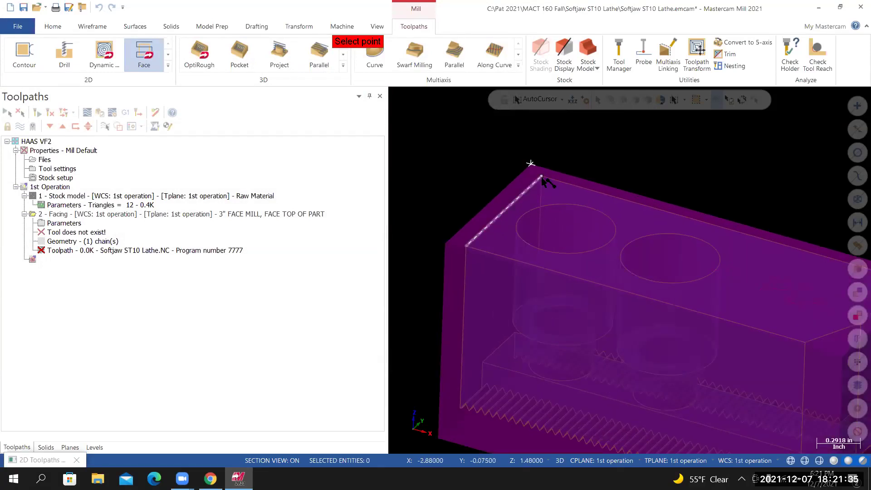
pyautogui.click(540, 230)
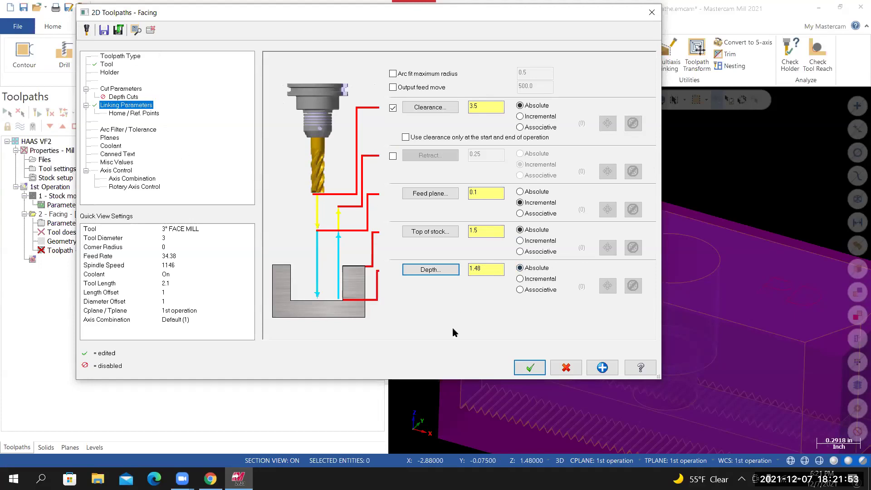
pyautogui.click(529, 368)
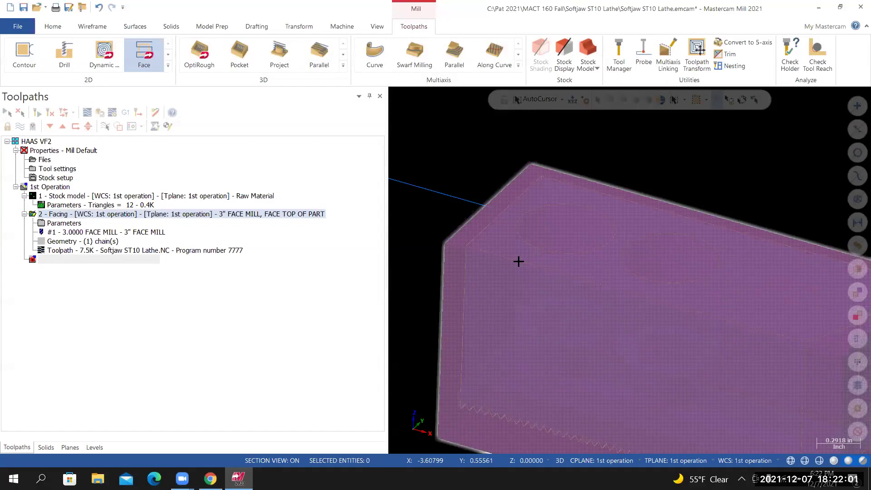
# Step: Save the part file with the generated facing toolpath
pyautogui.scroll(-5, 531, 257)
pyautogui.scroll(3, 468, 249)
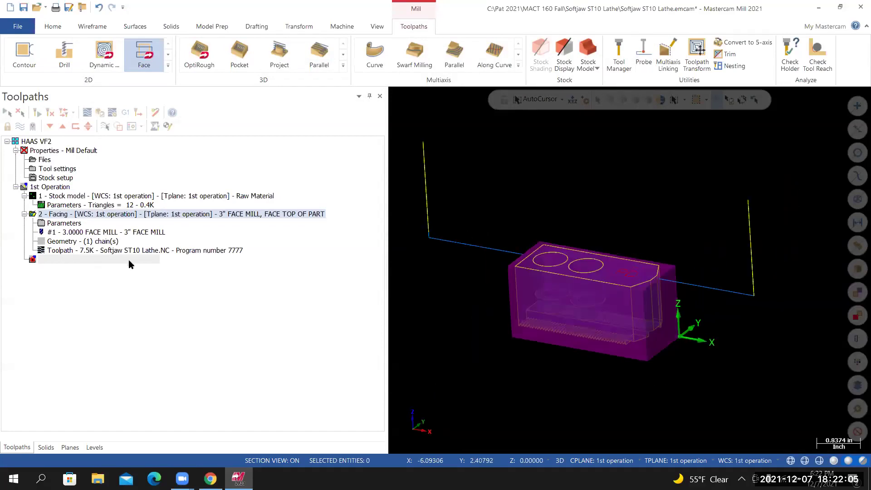
pyautogui.hotkey('alt', 'f')
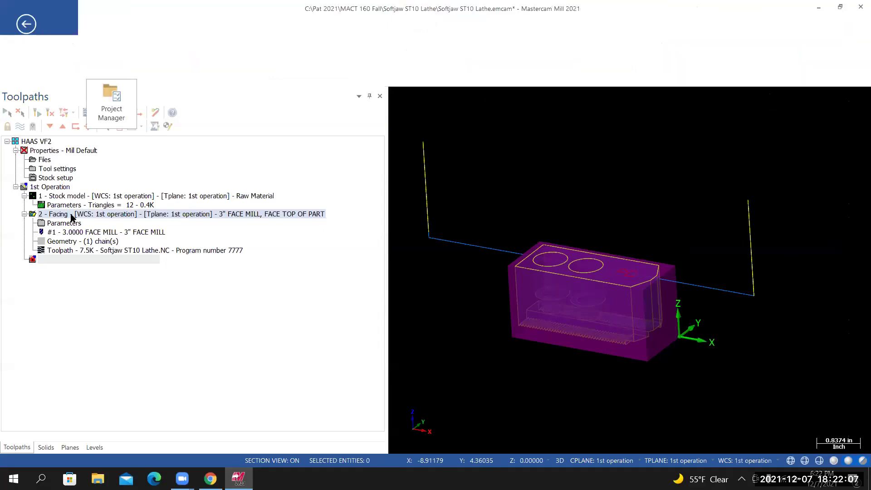
pyautogui.click(18, 140)
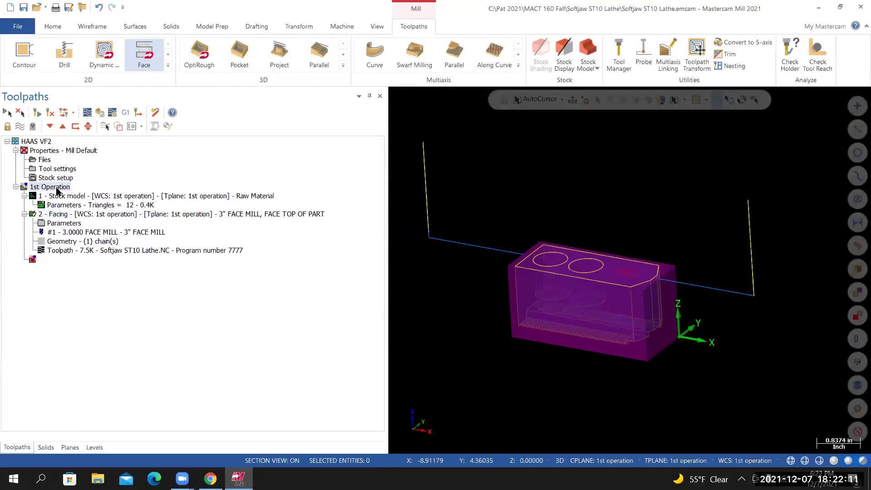
# Step: Backplot the facing operation at a faster playback speed to check the face mill's path across the part
pyautogui.click(164, 218)
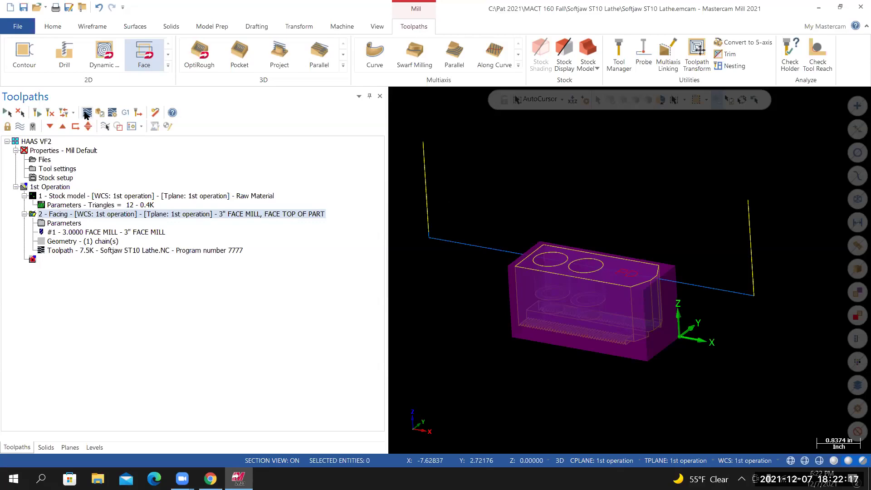
pyautogui.click(87, 114)
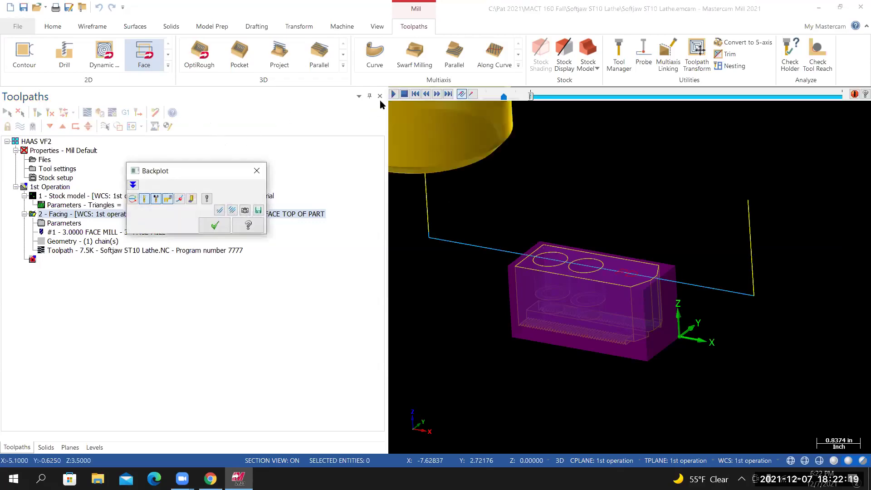
pyautogui.click(393, 94)
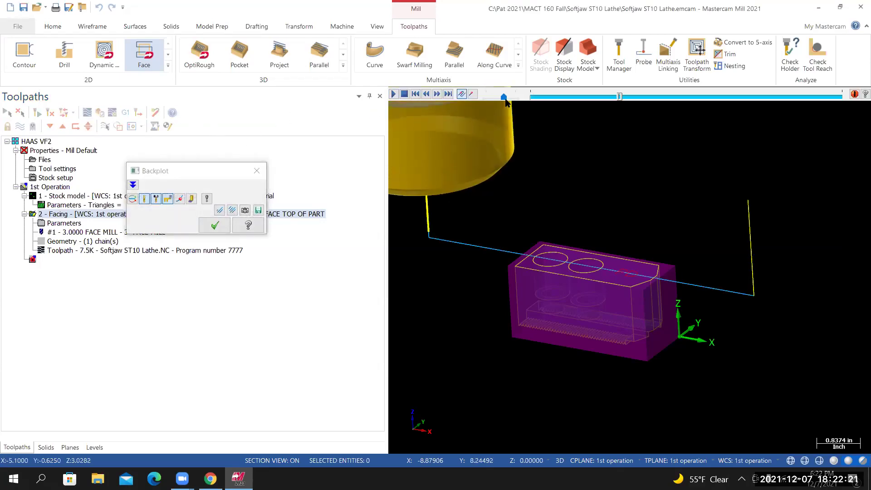
pyautogui.moveTo(506, 99); pyautogui.dragTo(516, 98)
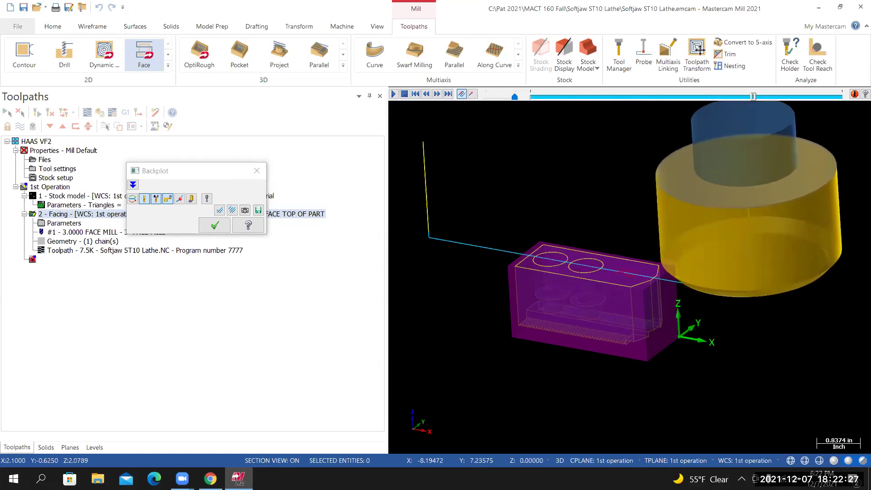
pyautogui.moveTo(601, 227); pyautogui.dragTo(620, 243, button='middle')
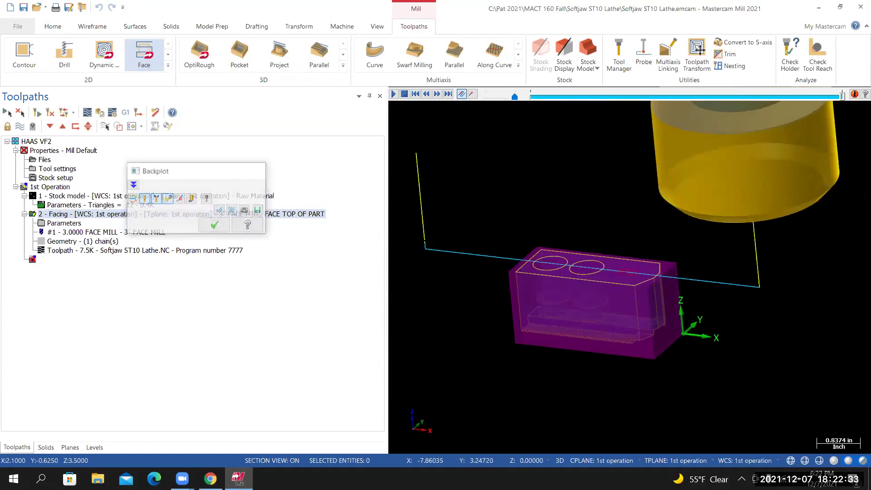
pyautogui.press('Escape')
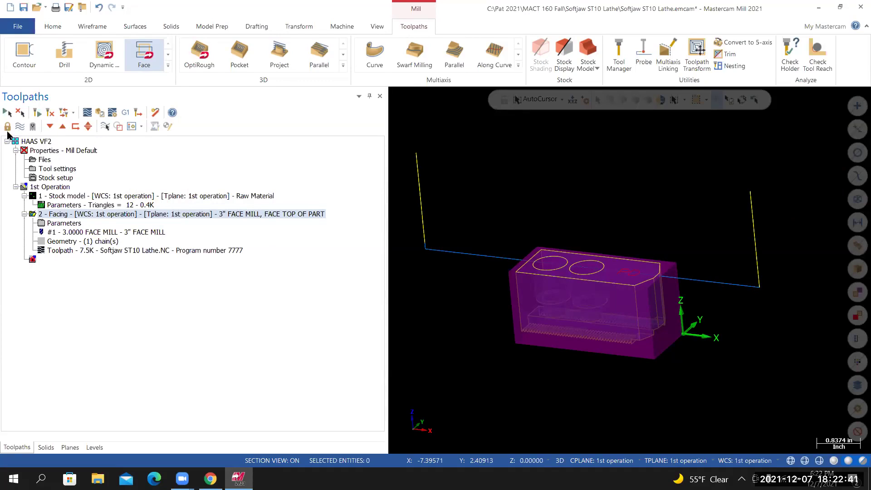
# Step: Hide the facing operation's toolpath display and select the whole HAAS VF2 machine group
pyautogui.hotkey('alt', 't')
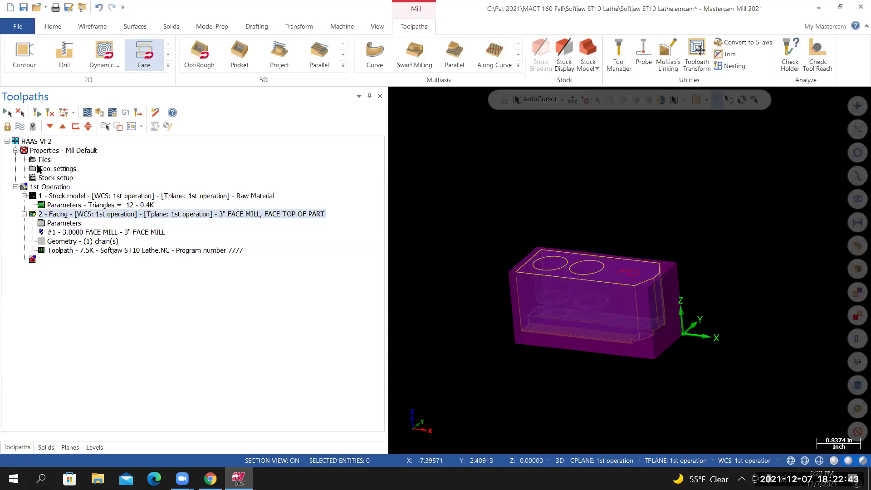
pyautogui.click(32, 142)
pyautogui.click(10, 126)
pyautogui.click(10, 125)
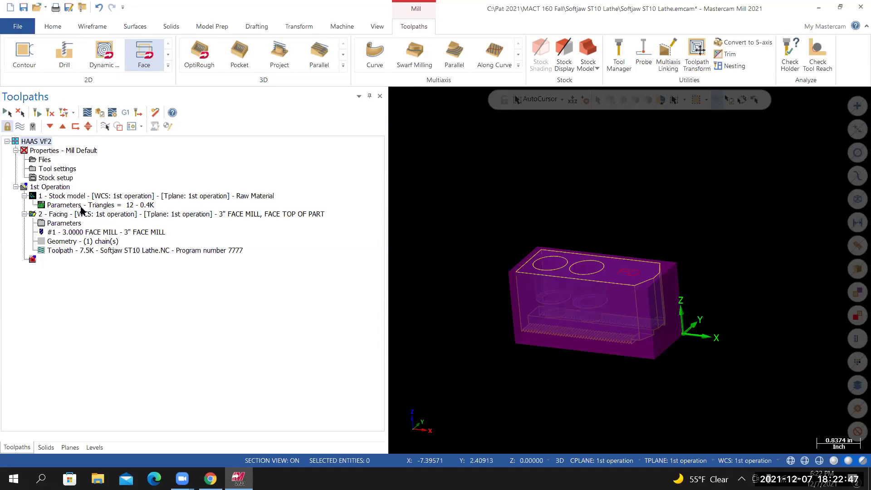
# Step: Select the 1st Operation toolpath group and open it in Mastercam Simulator for verification
pyautogui.moveTo(679, 301); pyautogui.dragTo(633, 333, button='middle')
pyautogui.moveTo(678, 300); pyautogui.dragTo(509, 317, button='middle')
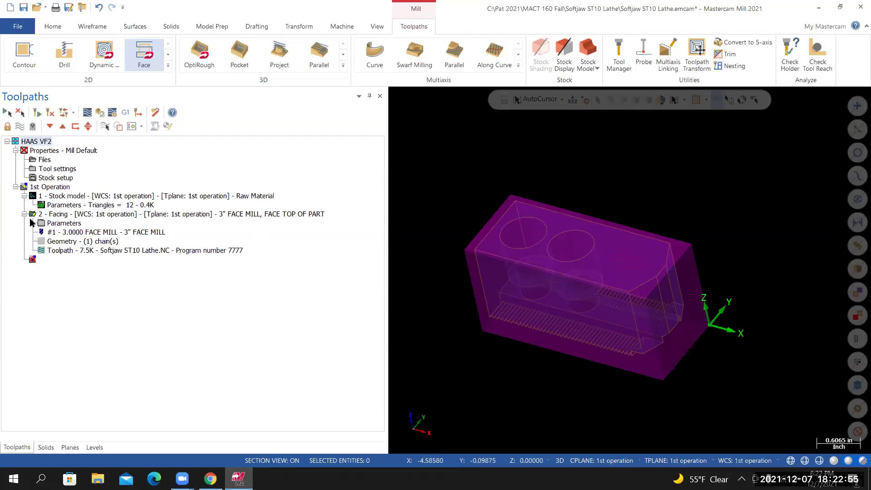
pyautogui.click(36, 141)
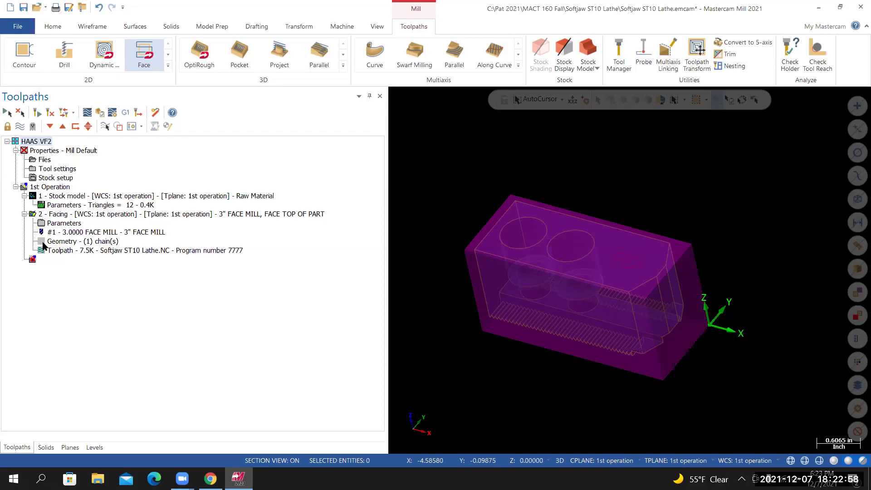
pyautogui.click(47, 187)
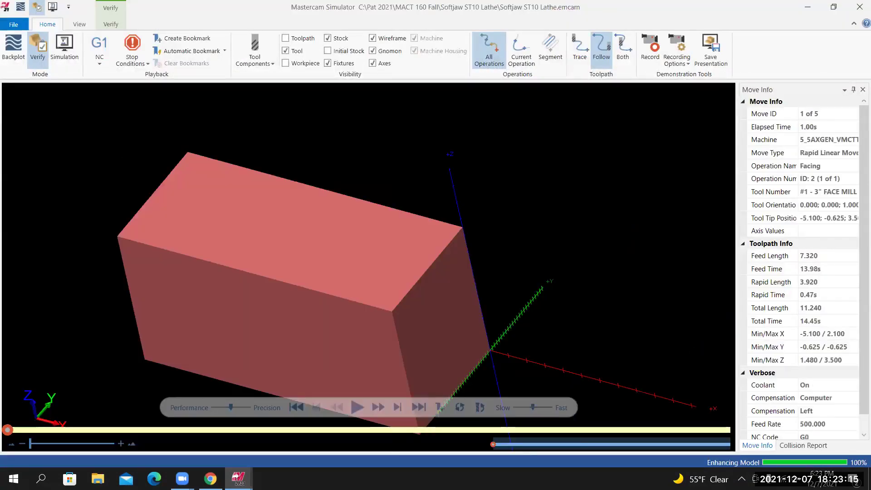
# Step: Raise the simulation precision, slow the playback slightly and run the verification of the facing cut
pyautogui.moveTo(207, 248); pyautogui.dragTo(237, 225, button='middle')
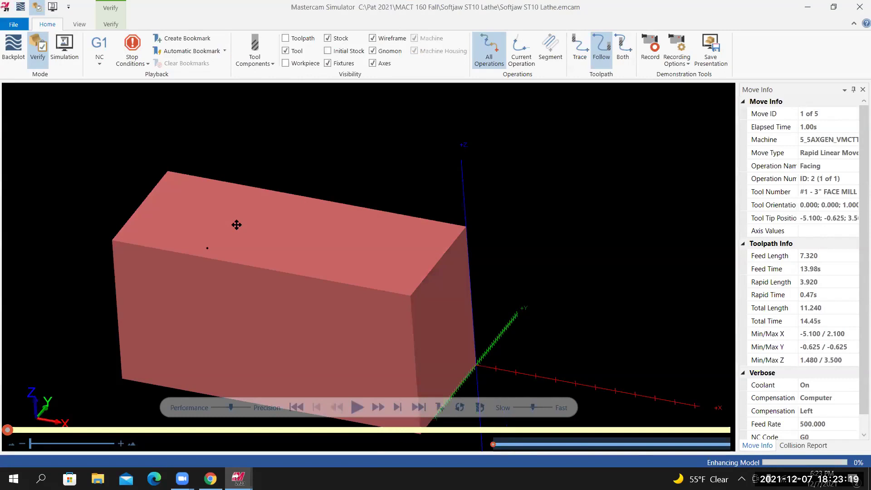
pyautogui.moveTo(236, 225)
pyautogui.mouseDown(button='middle')
pyautogui.moveTo(209, 247)
pyautogui.moveTo(240, 225)
pyautogui.mouseUp(button='middle')
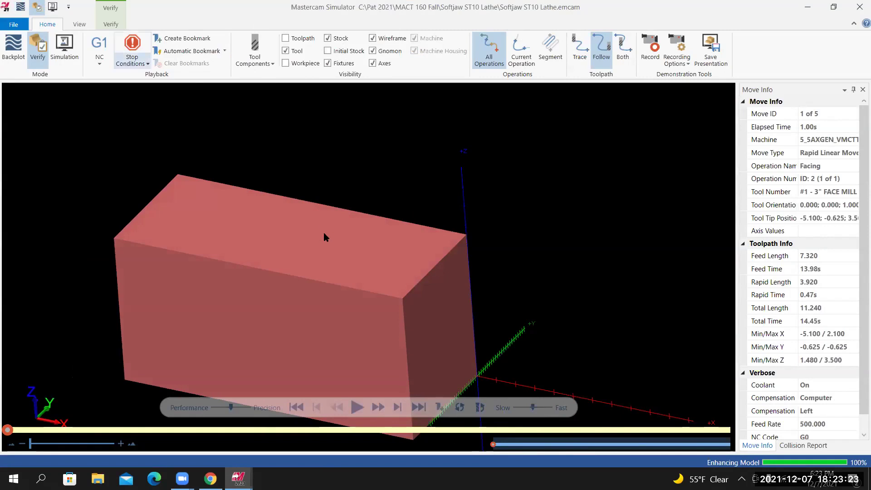
pyautogui.click(233, 407)
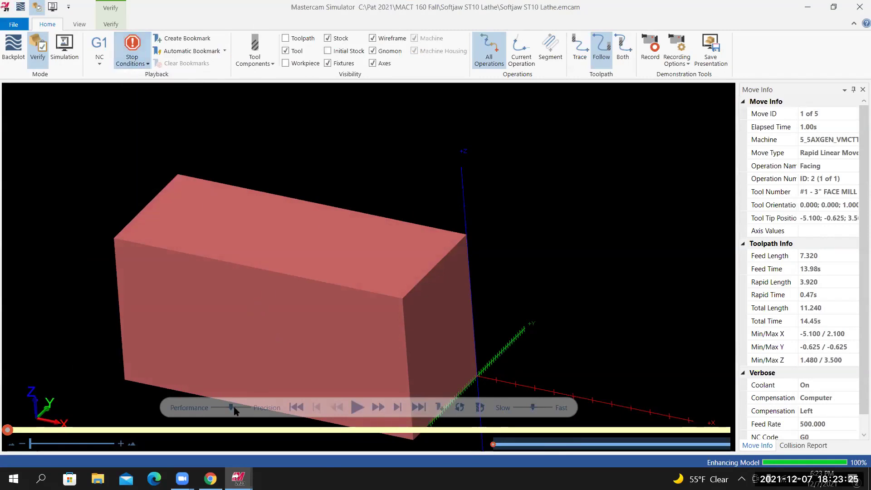
pyautogui.scroll(-2, 243, 408)
pyautogui.click(442, 406)
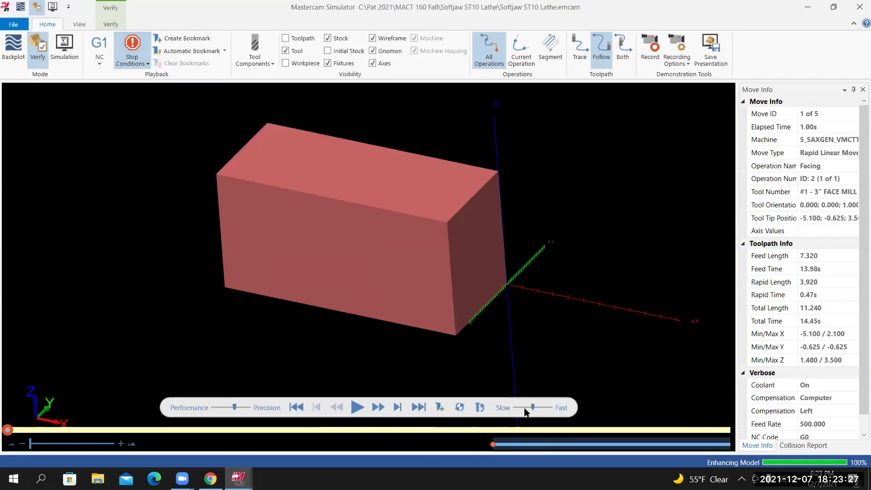
pyautogui.click(358, 407)
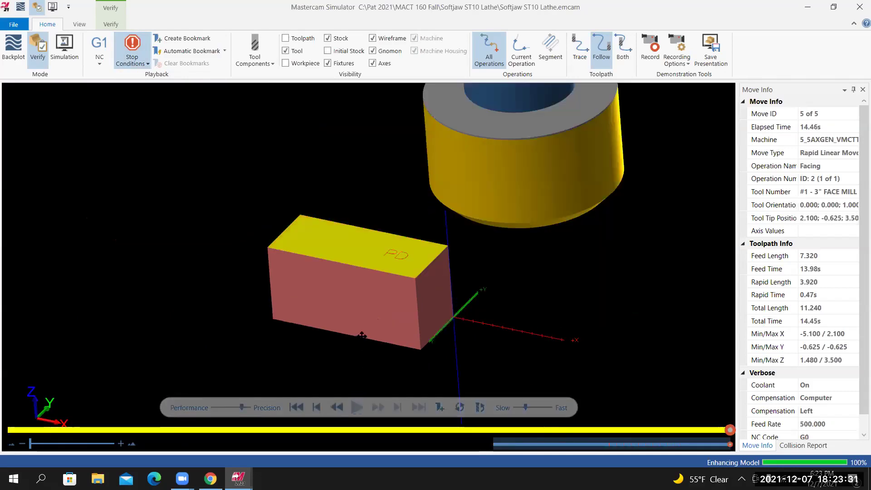
# Step: Examine the faced top surface of the simulated stock up close, including the PD lettering
pyautogui.moveTo(376, 326); pyautogui.dragTo(255, 190, button='middle')
pyautogui.scroll(3, 326, 264)
pyautogui.scroll(4, 326, 264)
pyautogui.scroll(-5, 328, 247)
pyautogui.scroll(2, 315, 246)
pyautogui.scroll(3, 277, 190)
pyautogui.scroll(-3, 266, 168)
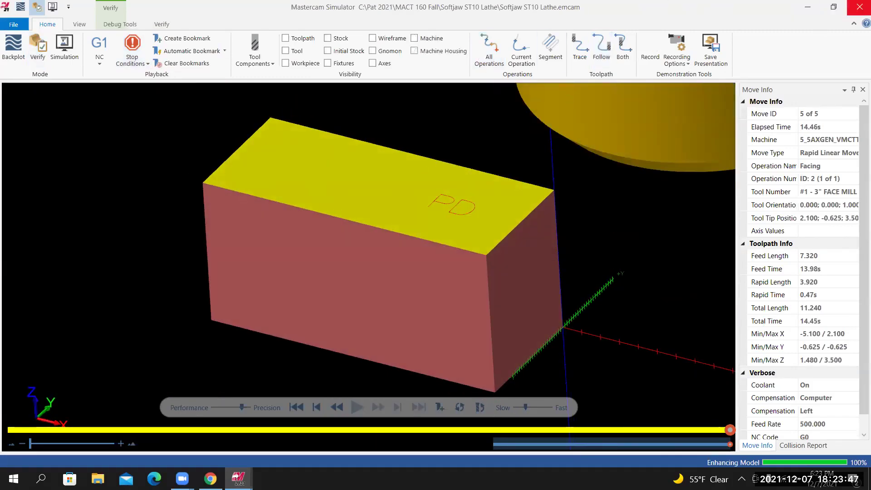
# Step: Close the simulator and collapse the Raw Material stock model operation in the toolpath tree
pyautogui.click(860, 7)
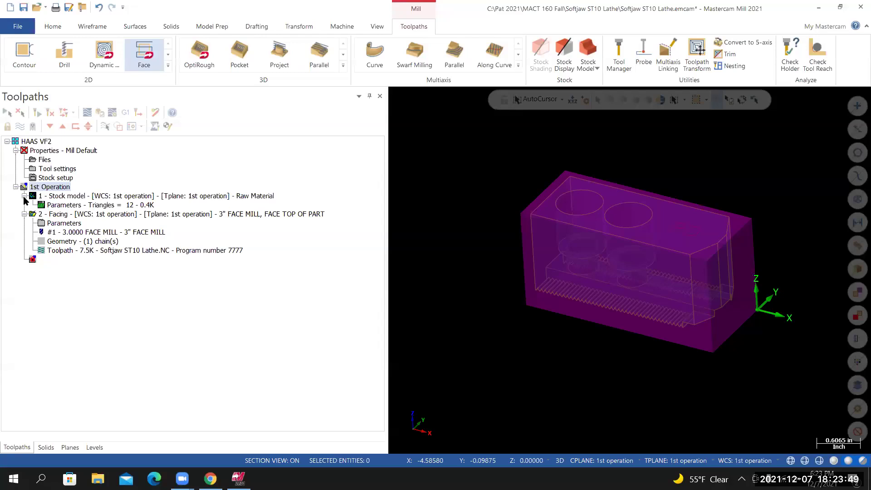
pyautogui.click(24, 196)
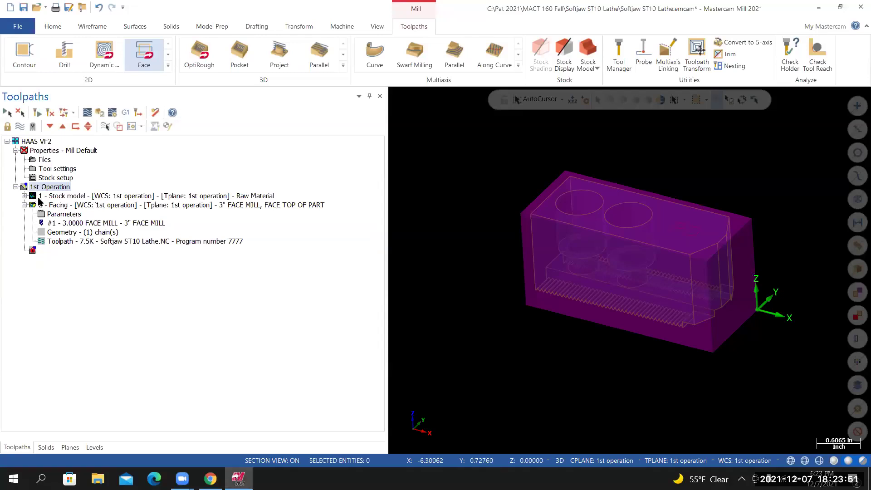
# Step: Collapse the Facing operation and start a new stock model named "Facing 1st operation"
pyautogui.click(24, 204)
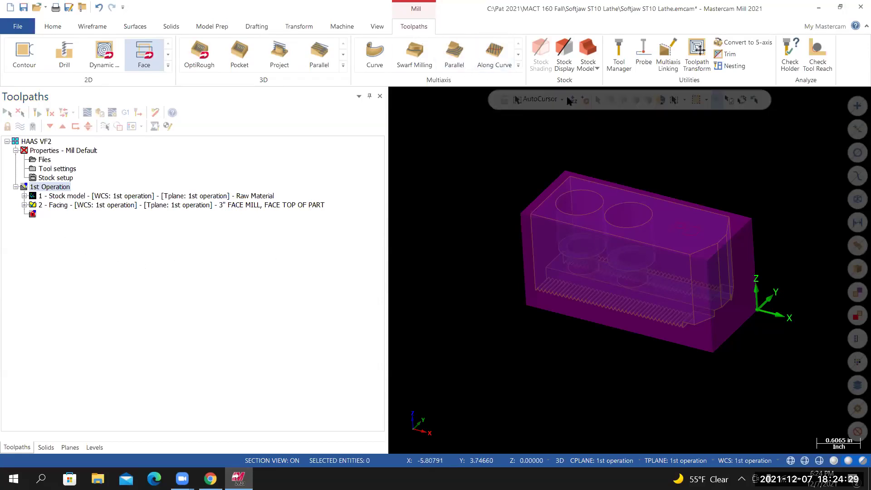
pyautogui.click(588, 49)
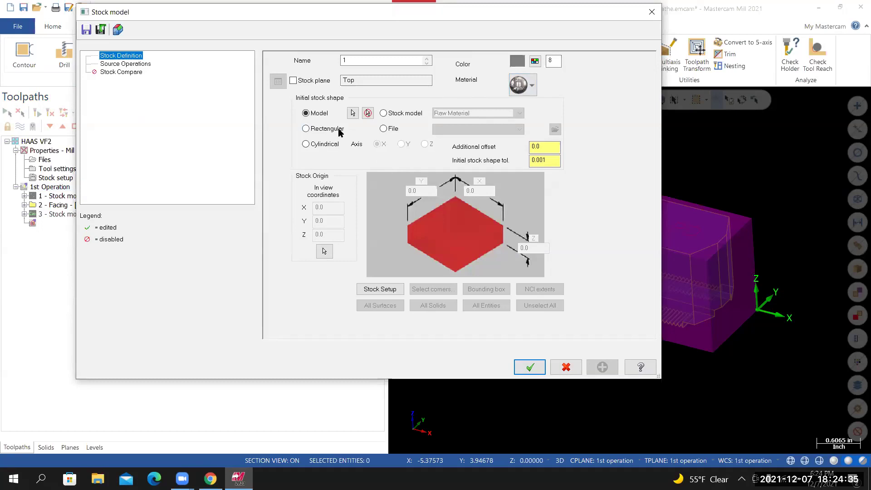
pyautogui.moveTo(353, 61); pyautogui.dragTo(299, 65)
pyautogui.write('fA')
pyautogui.write('Facing')
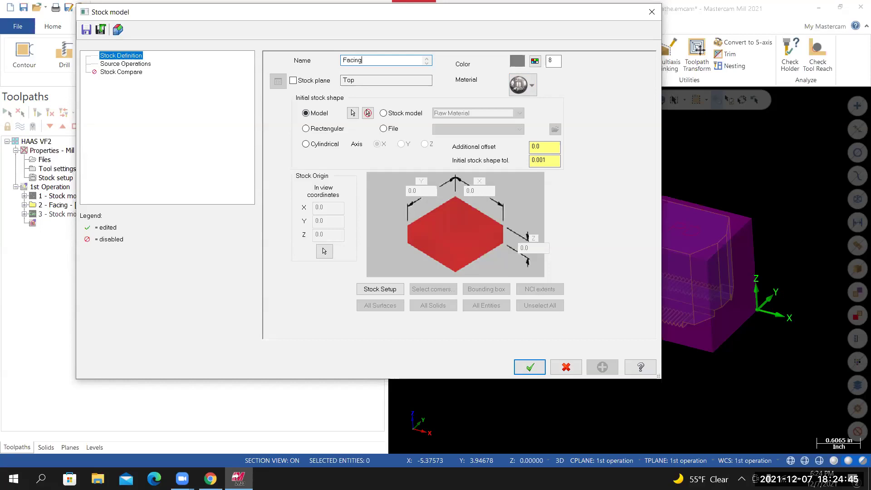
pyautogui.write(' 1st operation')
# Step: Base the stock model on the Raw Material stock with the 3" face mill Facing operation as its source, and create it
pyautogui.click(384, 114)
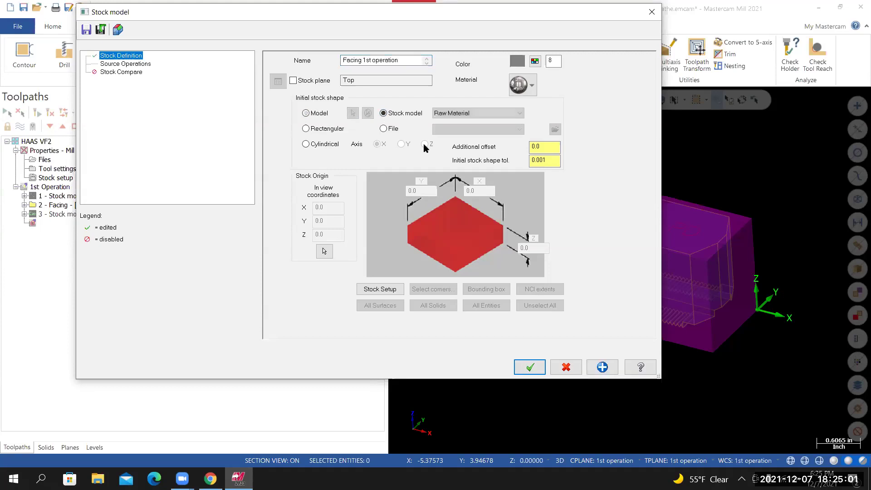
pyautogui.click(510, 113)
pyautogui.click(426, 208)
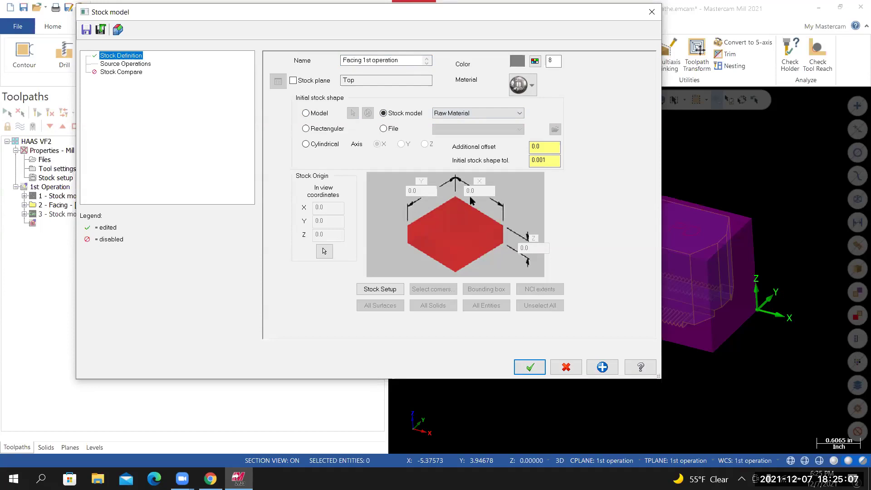
pyautogui.click(136, 64)
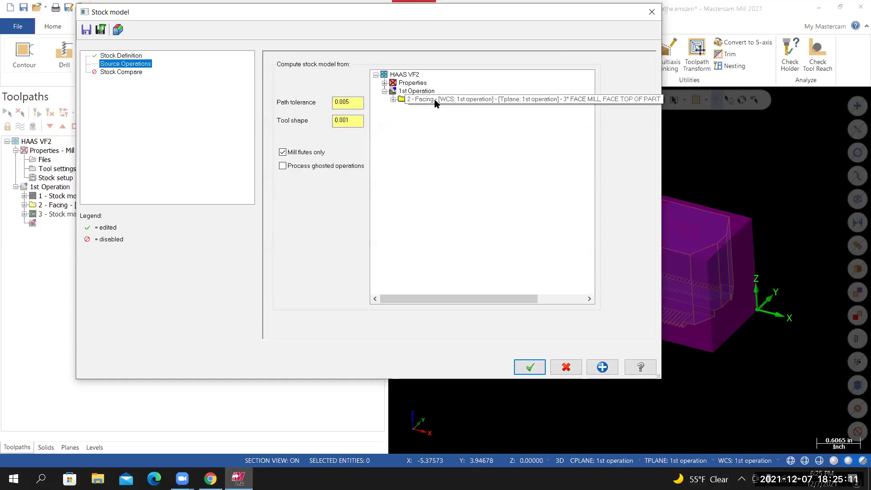
pyautogui.click(528, 368)
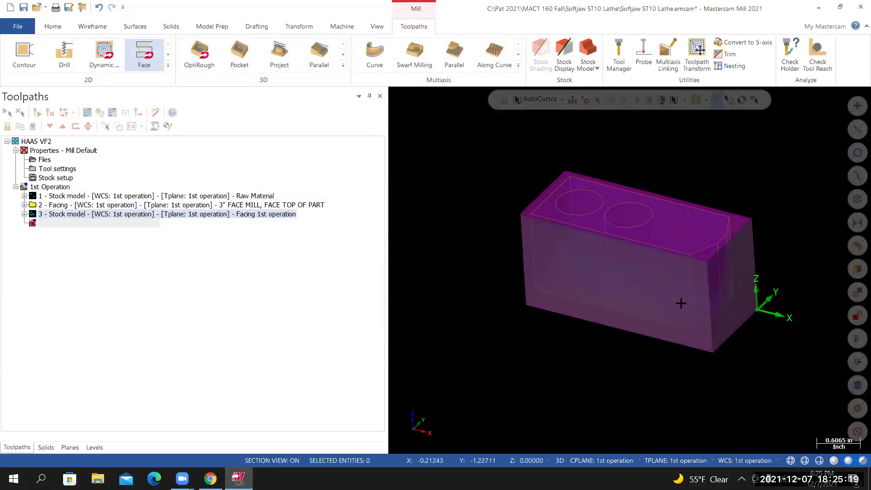
# Step: Examine the new stock model's top face and upper edges from close up and from the side
pyautogui.scroll(2, 560, 247)
pyautogui.moveTo(533, 244)
pyautogui.mouseDown(button='middle')
pyautogui.moveTo(554, 225)
pyautogui.moveTo(549, 241)
pyautogui.mouseUp(button='middle')
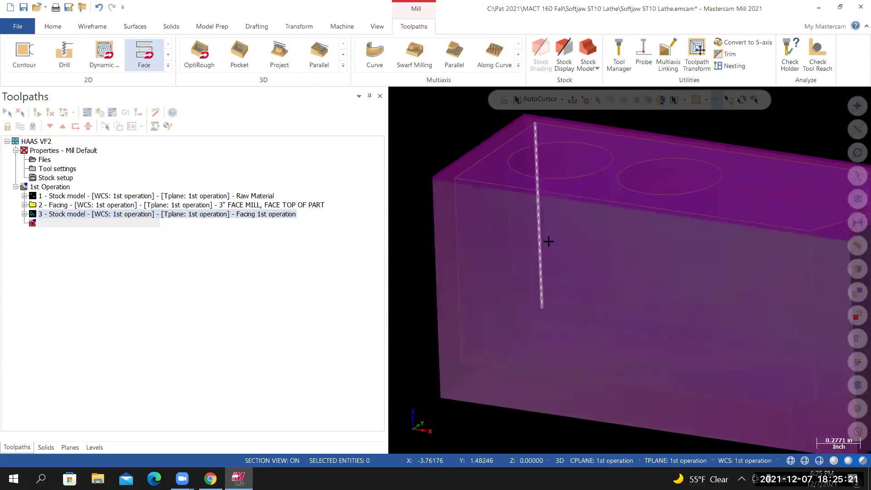
pyautogui.scroll(2, 477, 229)
pyautogui.moveTo(481, 229); pyautogui.dragTo(490, 229, button='middle')
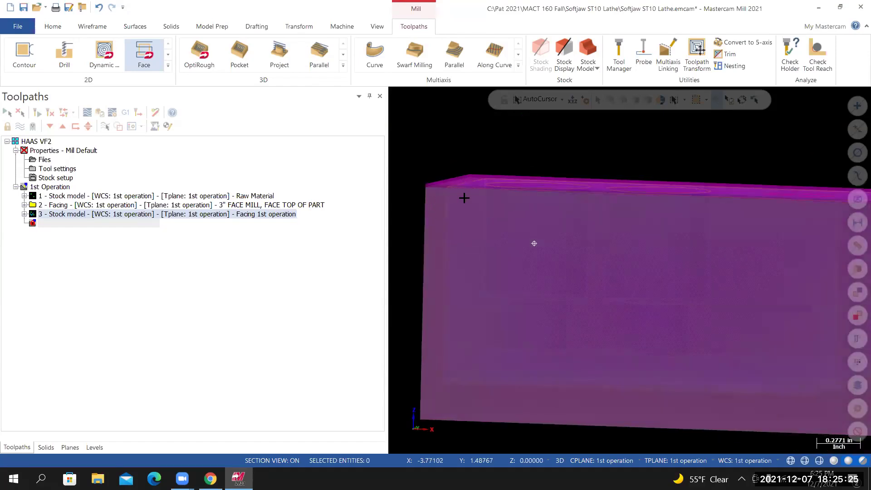
pyautogui.moveTo(534, 243); pyautogui.dragTo(535, 261, button='middle')
pyautogui.scroll(3, 535, 261)
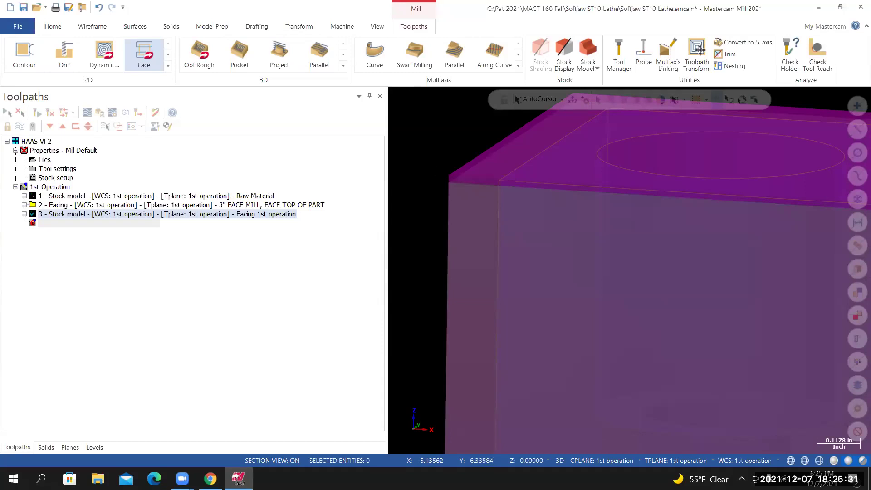
pyautogui.scroll(-1, 535, 261)
pyautogui.scroll(-1, 435, 177)
pyautogui.scroll(-2, 434, 174)
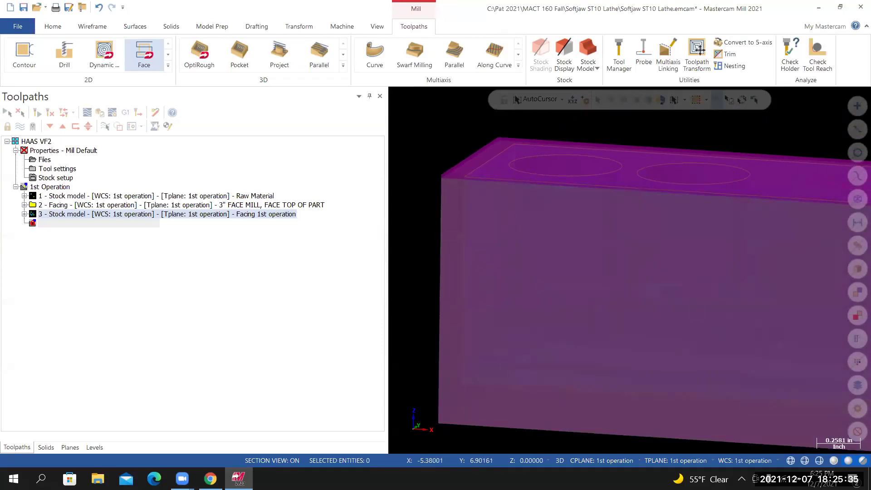
pyautogui.scroll(-2, 495, 146)
pyautogui.scroll(-1, 494, 146)
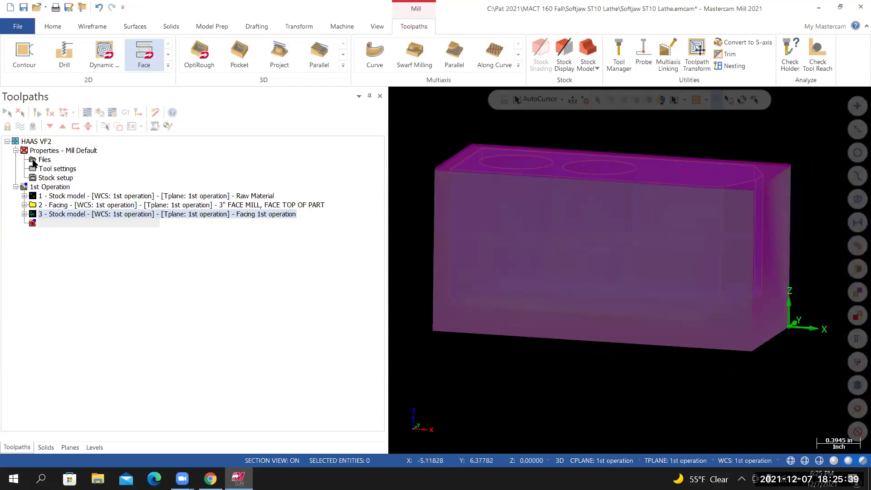
# Step: Hide the Facing 1st operation stock model in the graphics and save the part file
pyautogui.click(20, 127)
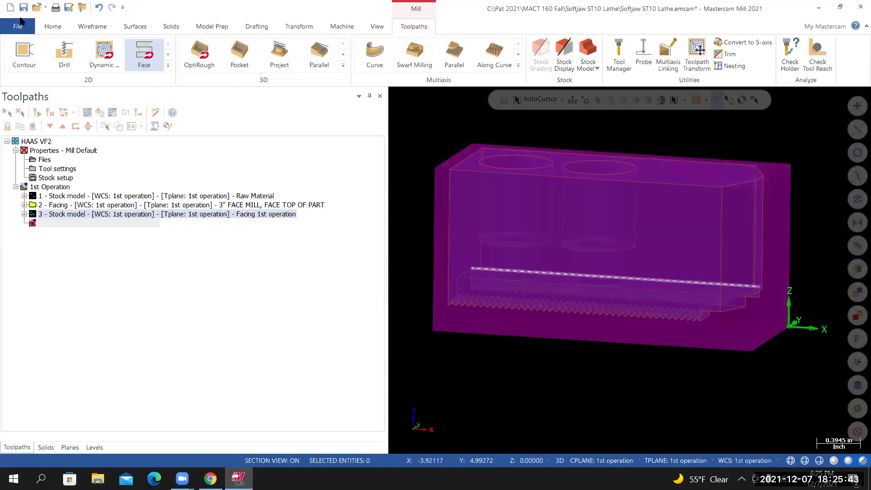
pyautogui.click(20, 34)
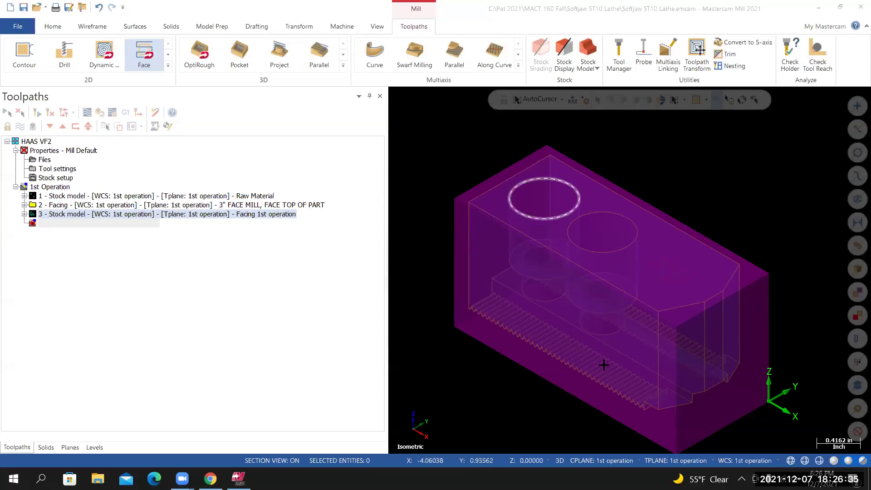
pyautogui.scroll(-1, 593, 313)
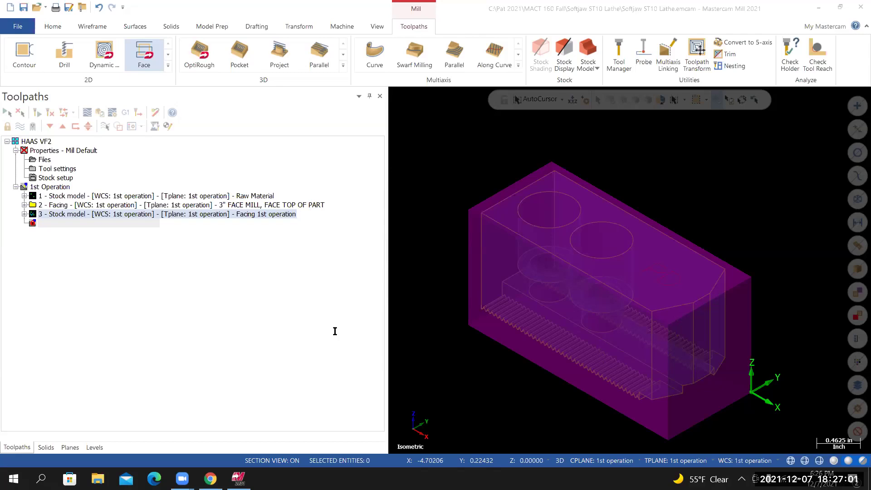
# Step: Check the tool list on the Chrome course page, return to Mastercam and start a Contour toolpath on the part's top outer wireframe chain
pyautogui.hotkey('alt', 'Tab')
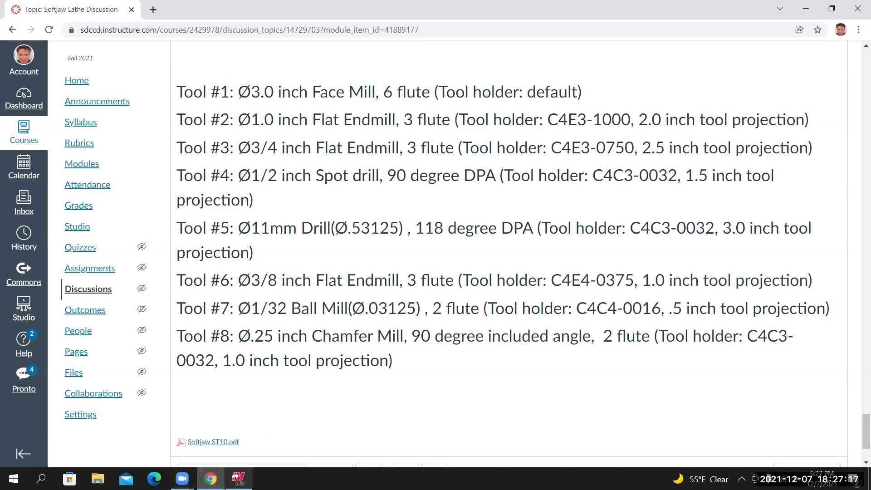
pyautogui.click(238, 478)
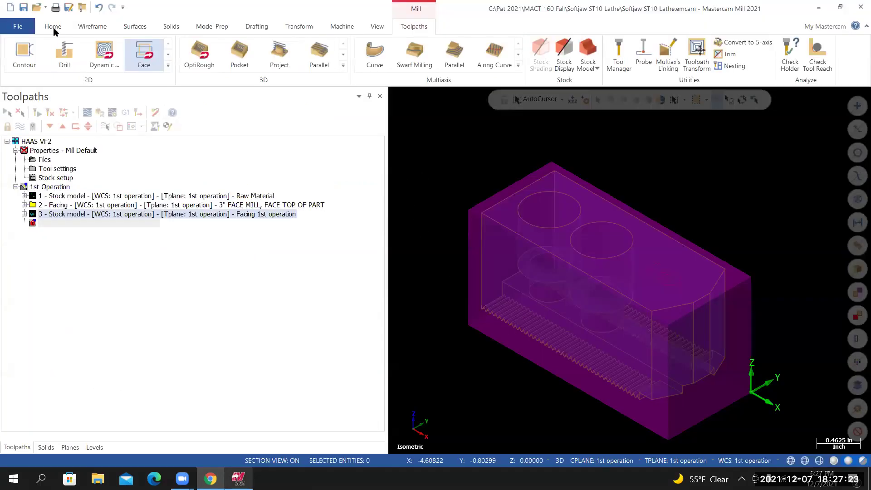
pyautogui.click(413, 27)
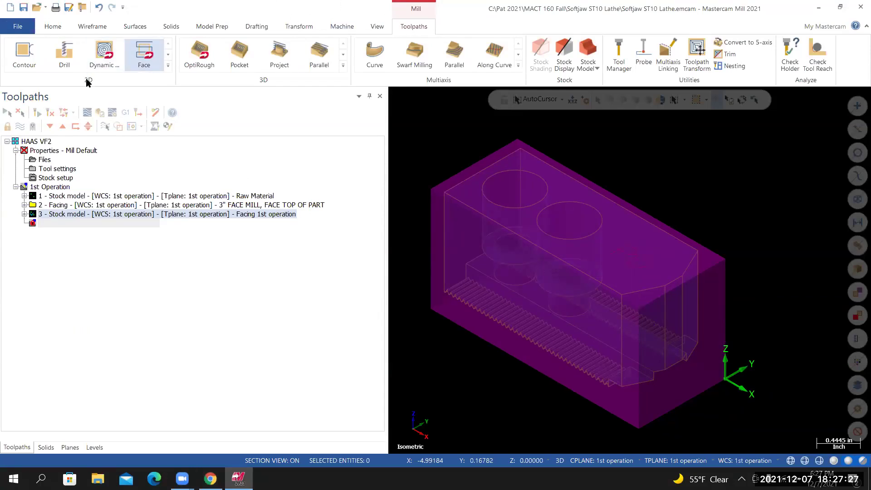
pyautogui.click(22, 54)
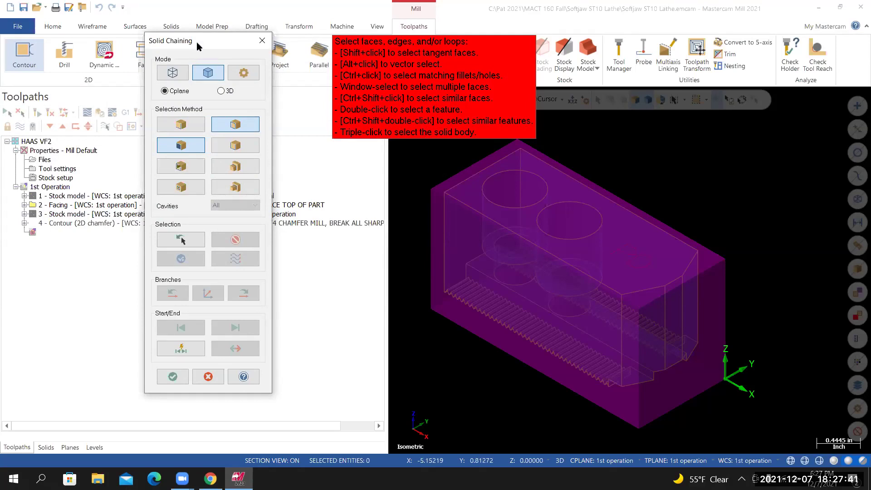
pyautogui.click(174, 79)
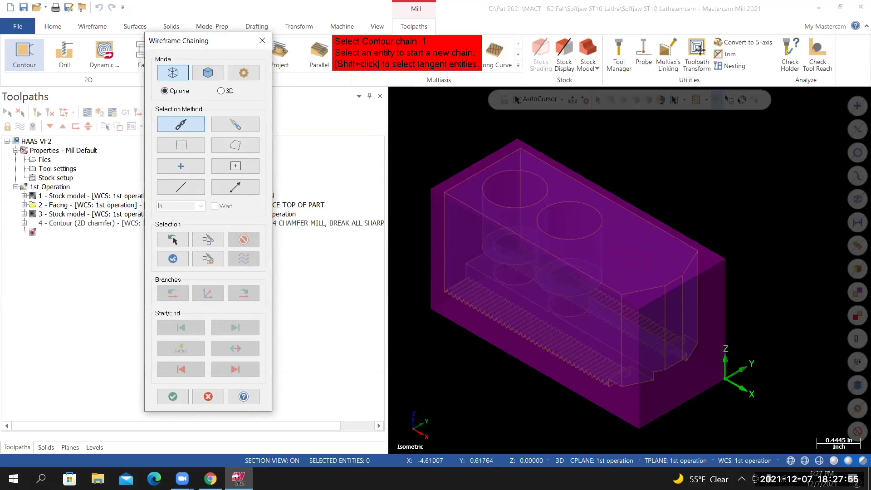
pyautogui.click(452, 186)
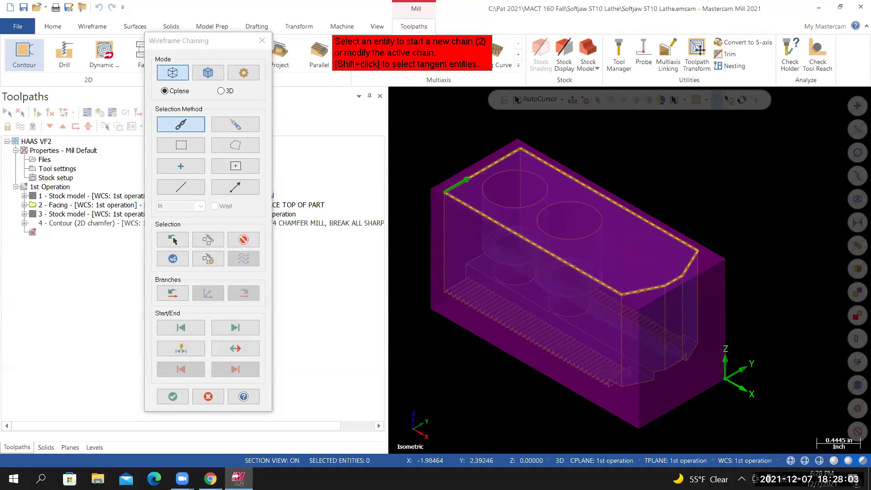
pyautogui.click(173, 396)
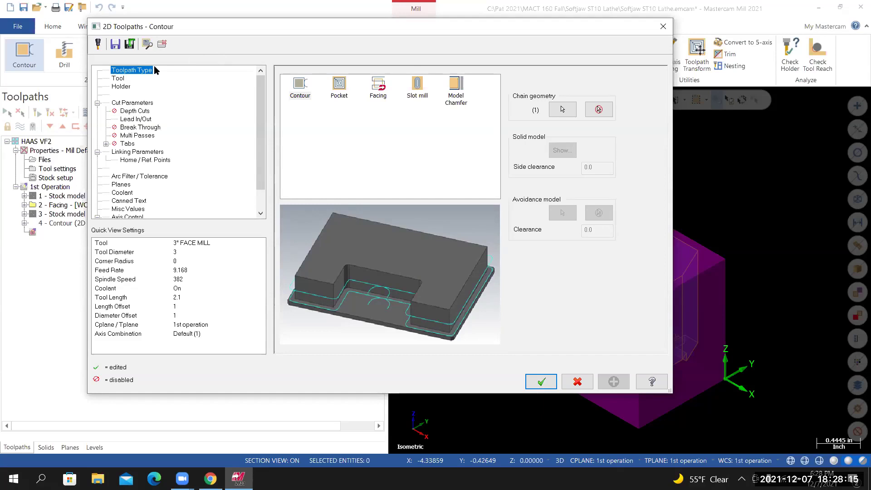
# Step: Filter the contour toolpath's tool library to flat endmills with a diameter equal to 1.0
pyautogui.click(120, 80)
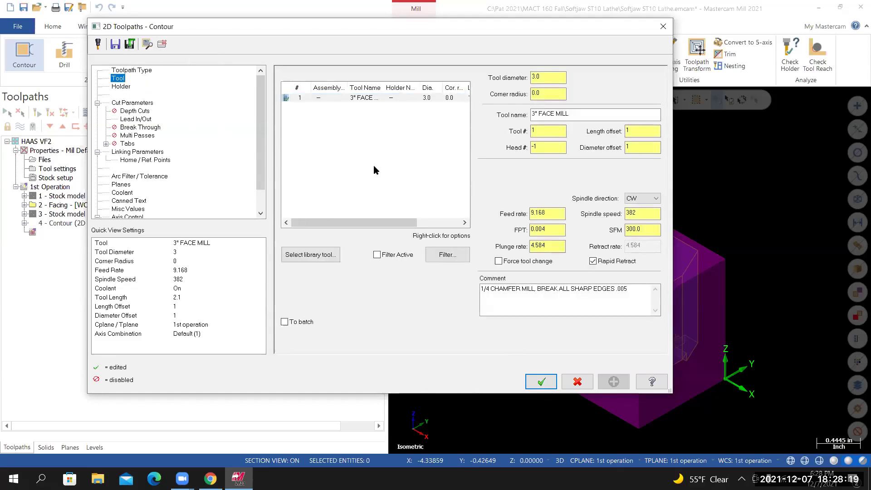
pyautogui.click(311, 258)
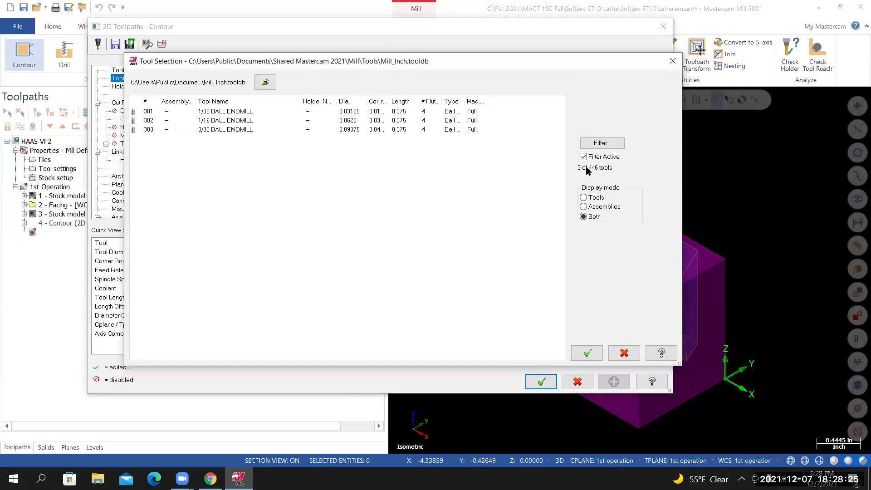
pyautogui.click(603, 143)
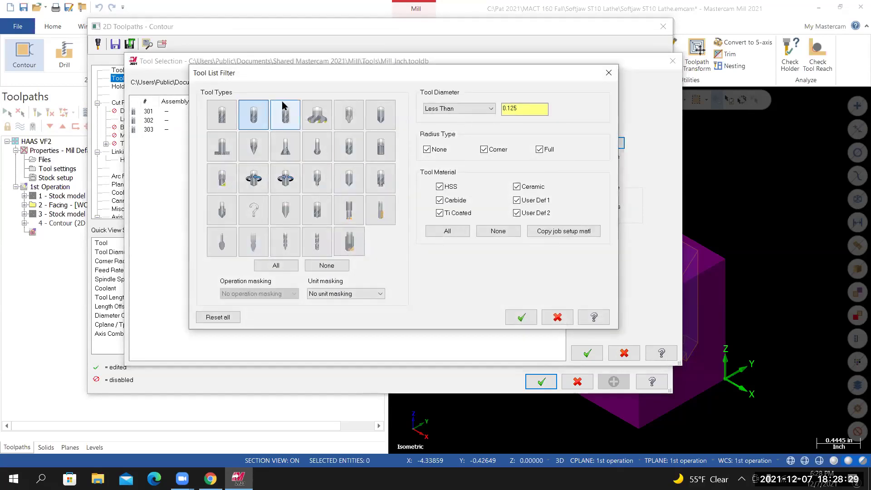
pyautogui.click(327, 265)
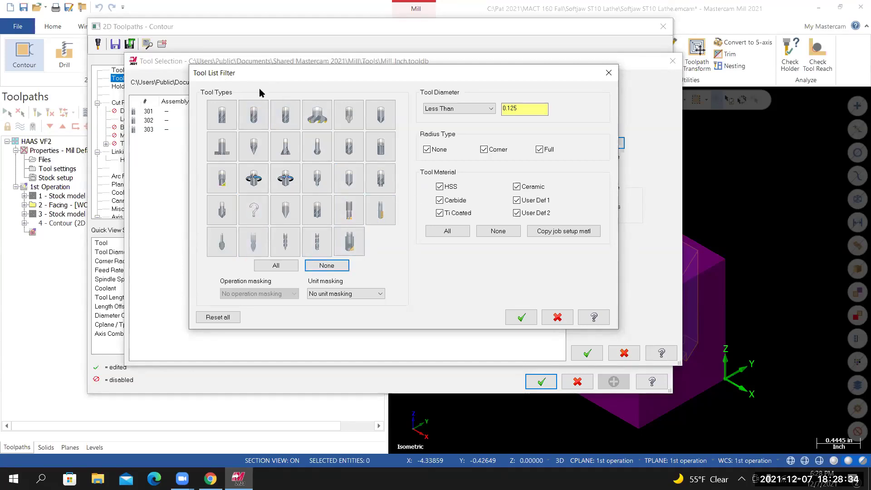
pyautogui.click(222, 117)
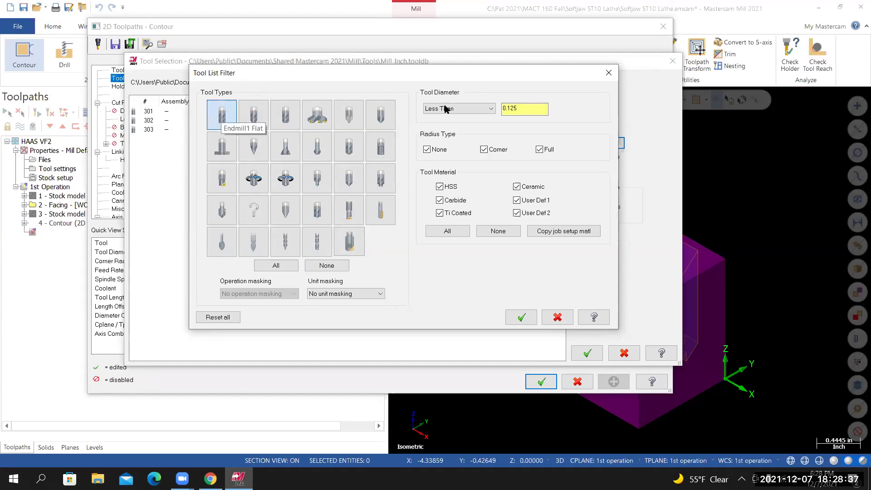
pyautogui.click(489, 111)
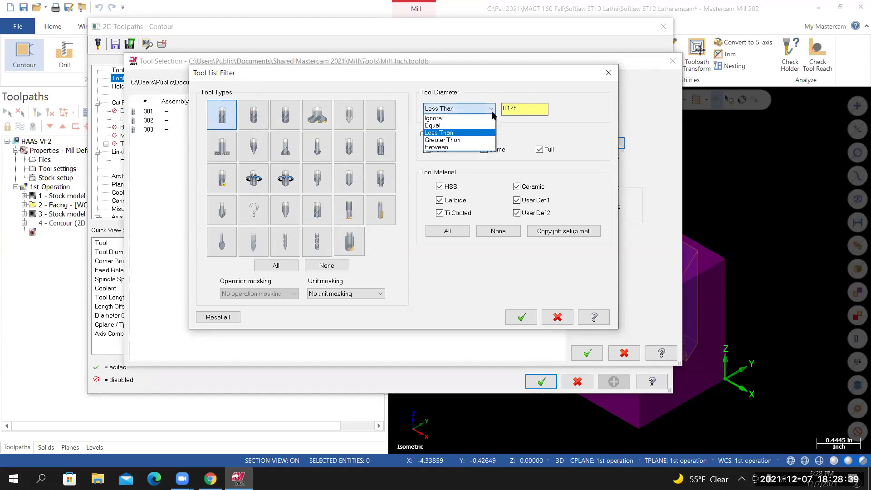
pyautogui.click(432, 125)
pyautogui.press('Tab')
pyautogui.write('1.0')
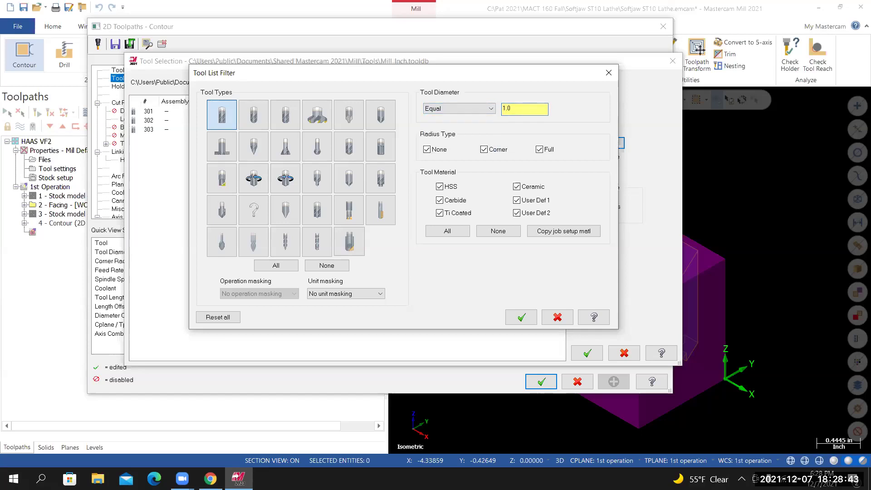
pyautogui.click(521, 317)
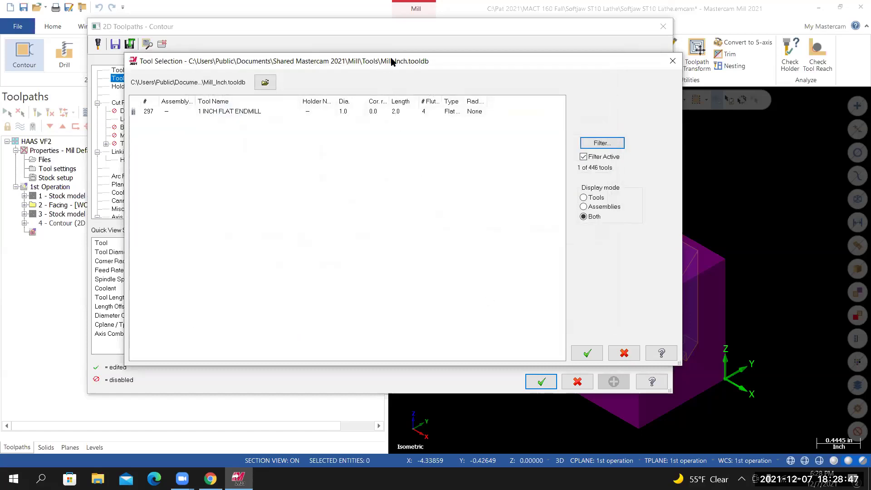
# Step: Load the 1 INCH FLAT ENDMILL from the library as the contour toolpath's tool
pyautogui.moveTo(393, 62); pyautogui.dragTo(412, 45)
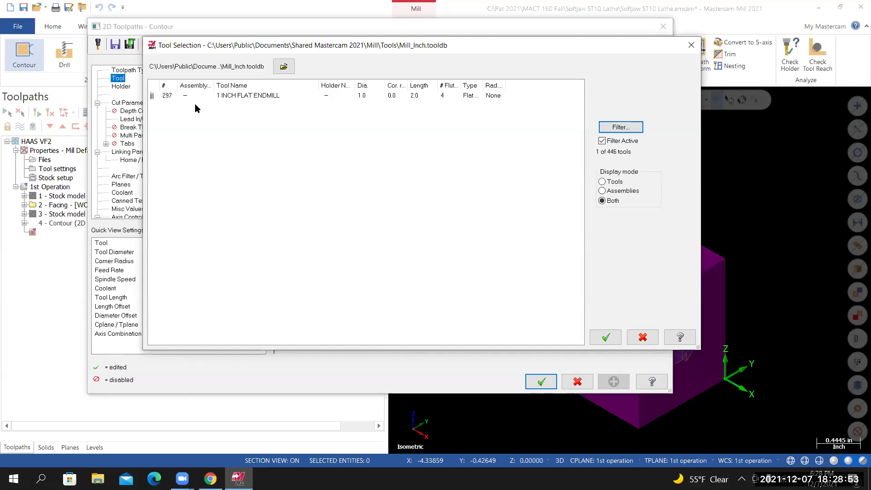
pyautogui.click(253, 96)
pyautogui.doubleClick(254, 96)
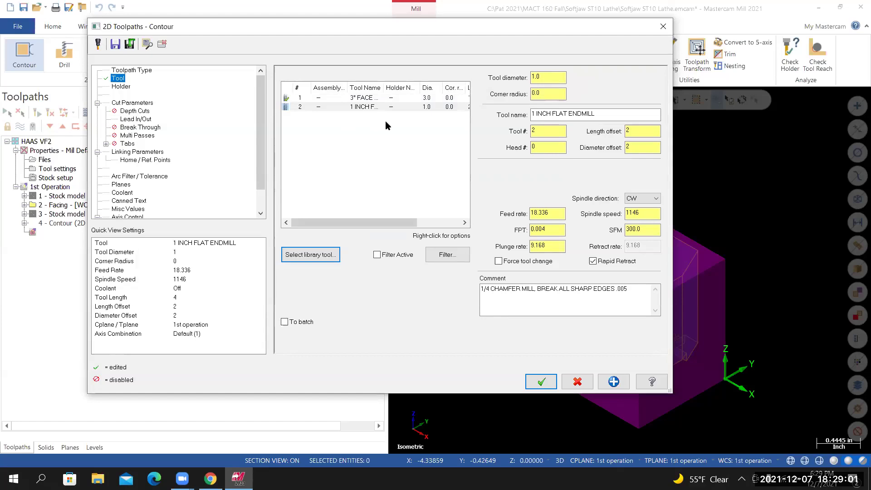
# Step: Open the 1 INCH FLAT ENDMILL for editing, check its specification in the Chrome tool list and return to Mastercam
pyautogui.rightClick(356, 110)
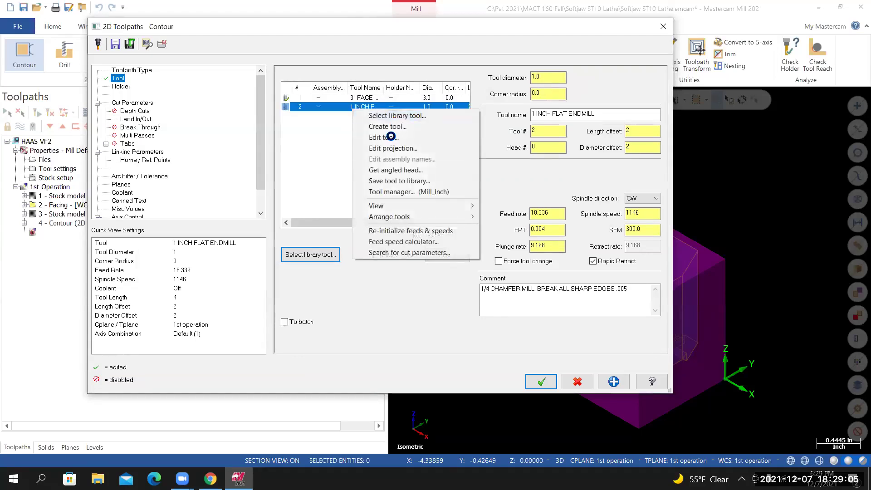
pyautogui.click(391, 138)
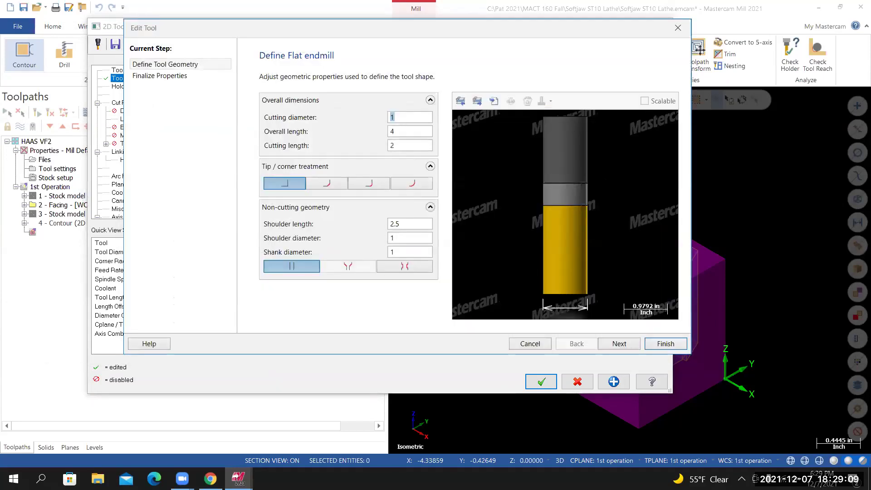
pyautogui.click(563, 155)
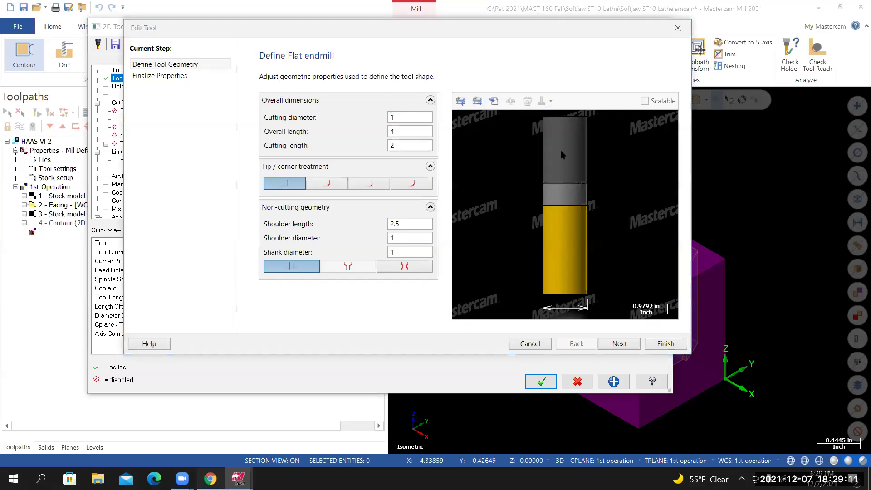
pyautogui.hotkey('alt', 'Tab')
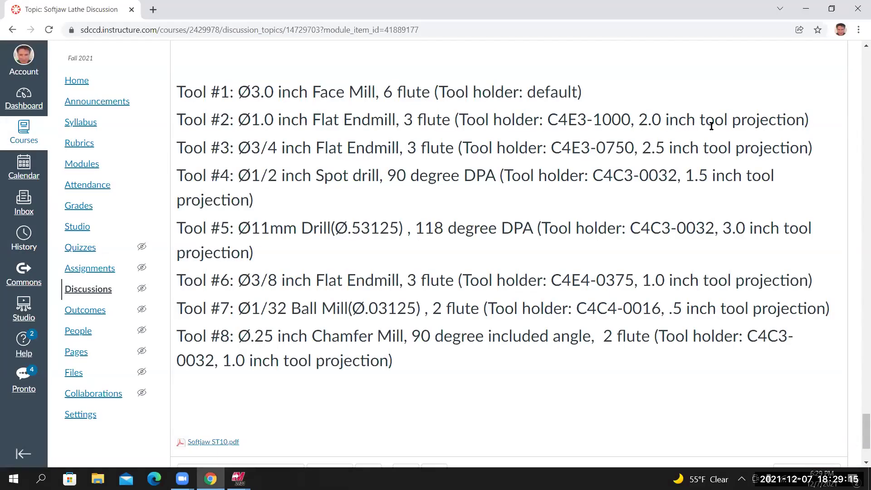
pyautogui.click(239, 479)
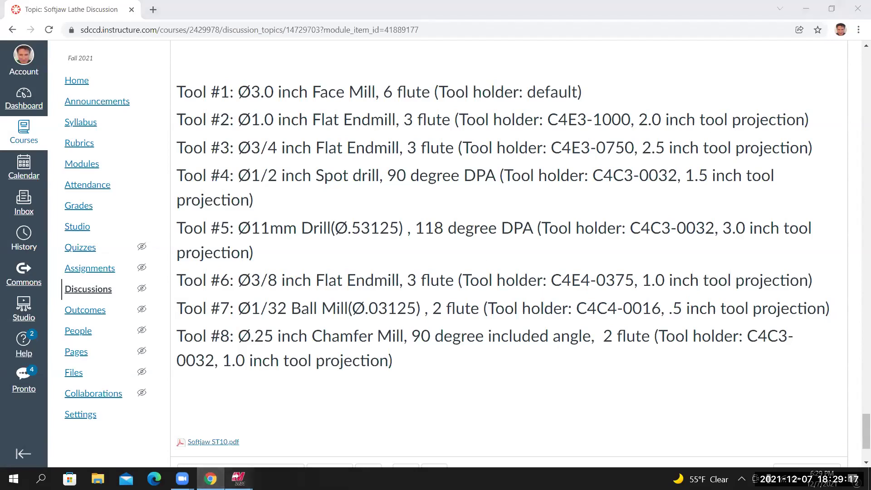
pyautogui.click(290, 431)
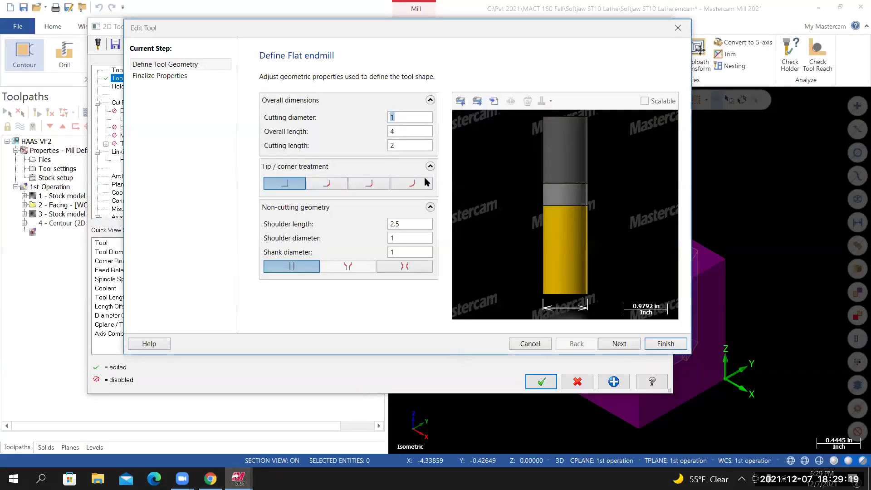
# Step: Set the flat endmill's shoulder length to 2
pyautogui.click(393, 144)
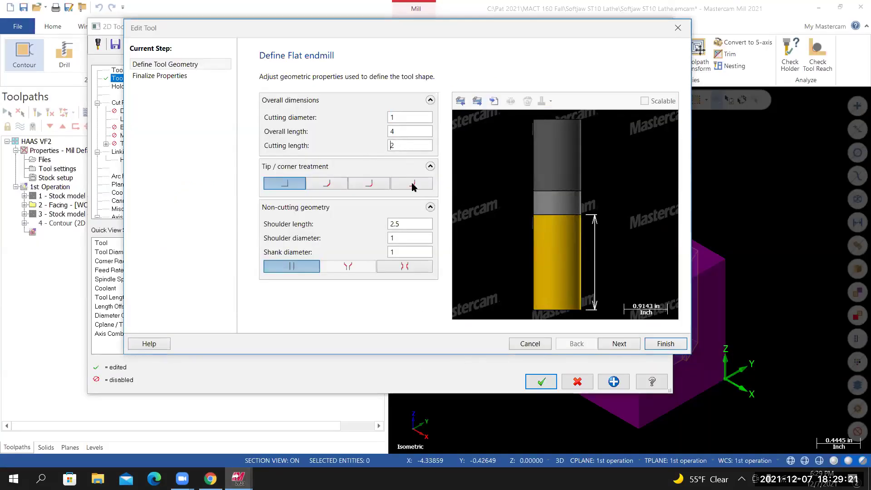
pyautogui.click(413, 224)
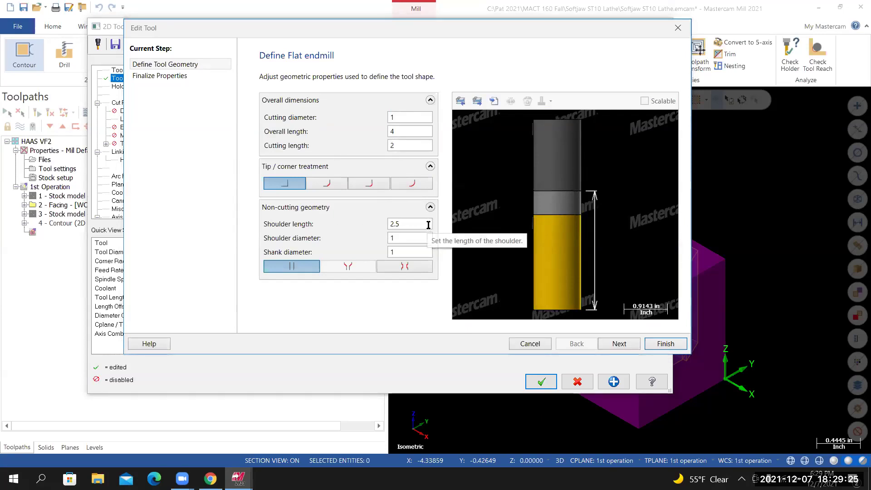
pyautogui.moveTo(430, 223); pyautogui.dragTo(291, 224)
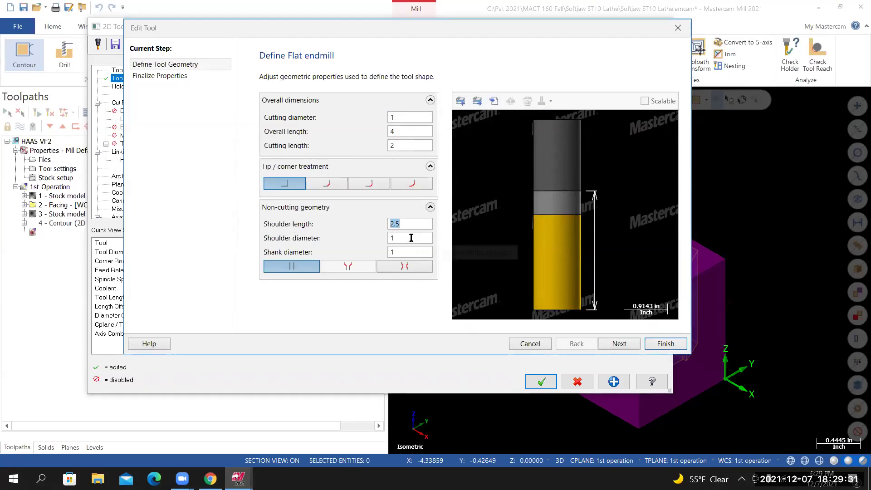
pyautogui.write('2')
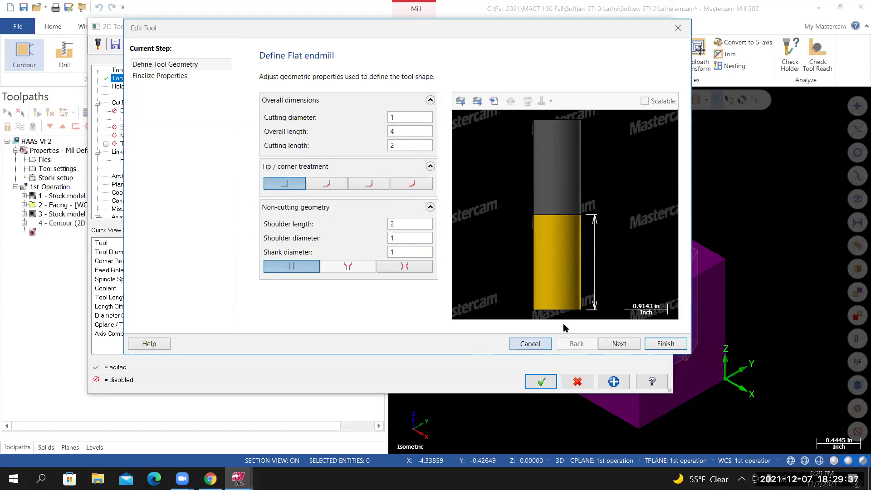
# Step: Set the endmill's number of flutes to 3 in its final properties and recalculate its feeds and speeds from the material
pyautogui.click(620, 344)
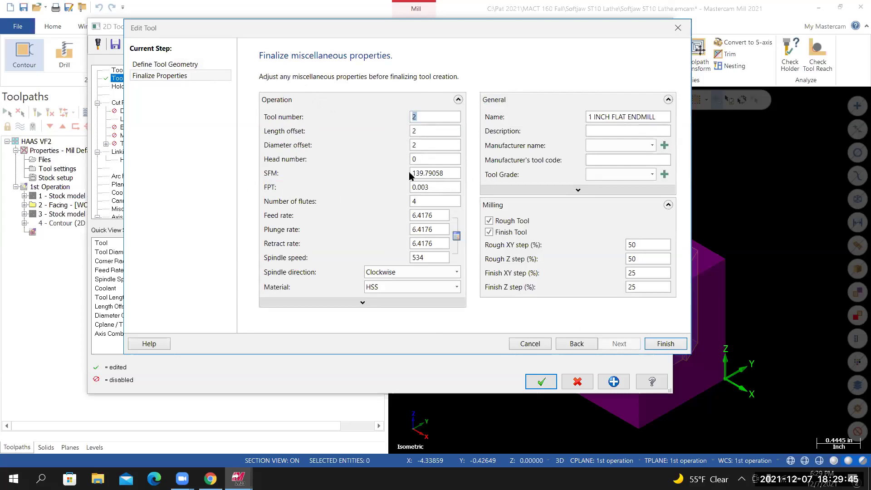
pyautogui.click(426, 202)
pyautogui.write('3')
pyautogui.click(456, 235)
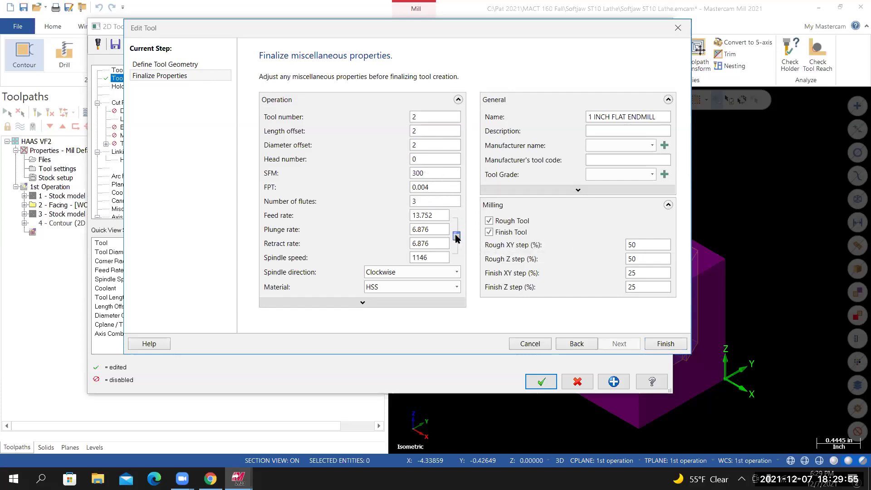
# Step: Turn on flood coolant for the 1 inch flat endmill and finish editing the tool
pyautogui.click(312, 301)
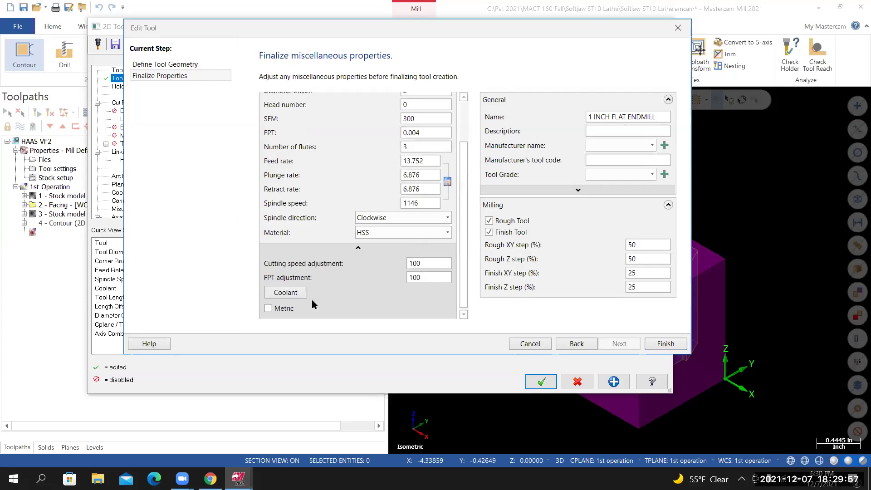
pyautogui.click(284, 292)
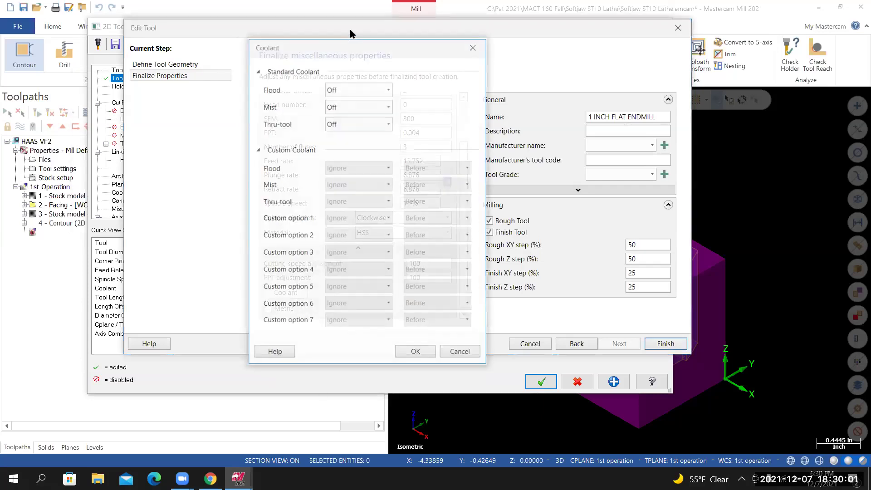
pyautogui.click(347, 89)
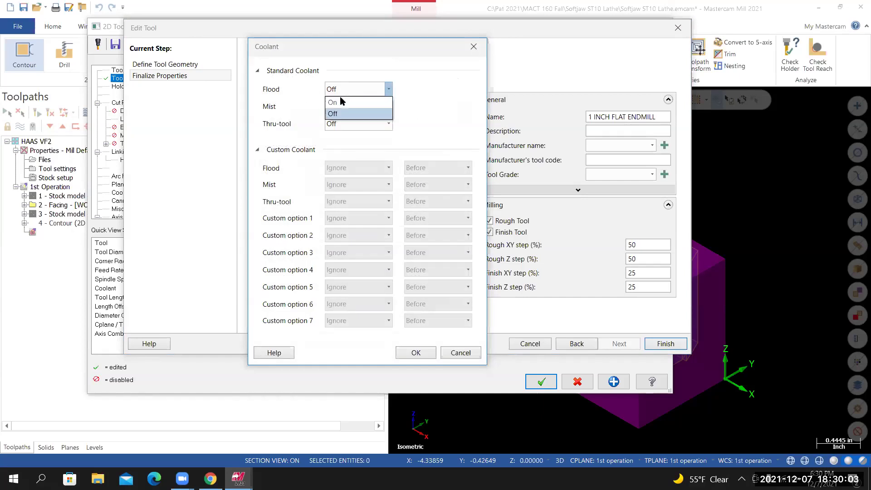
pyautogui.click(339, 101)
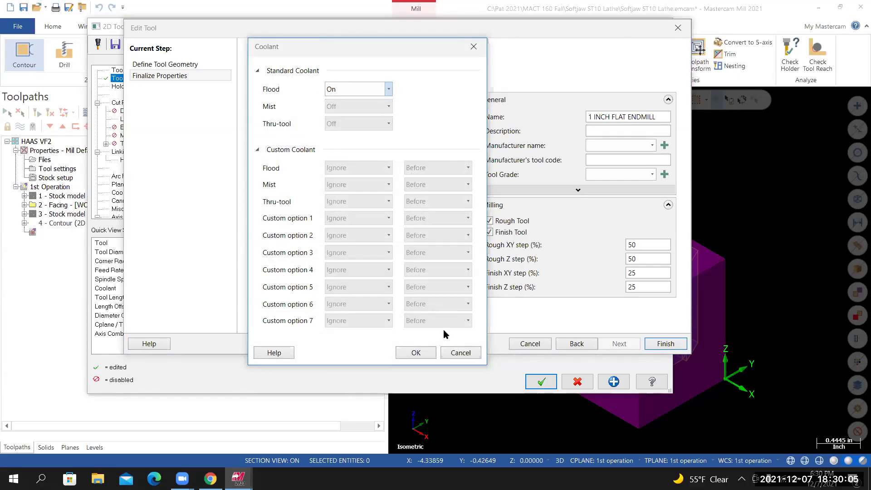
pyautogui.click(416, 352)
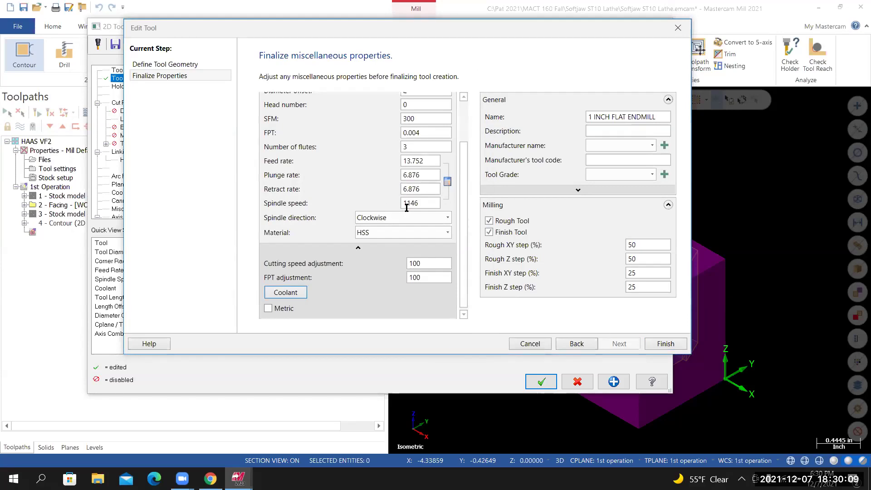
pyautogui.scroll(1, 447, 217)
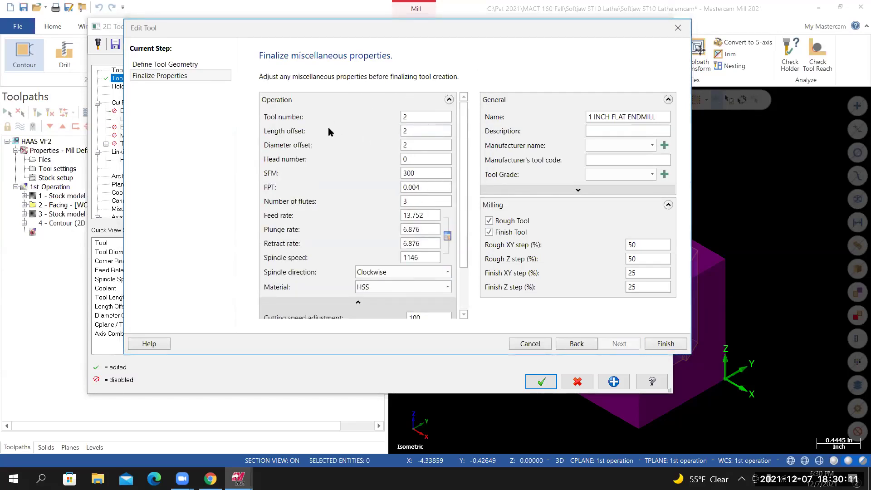
pyautogui.scroll(-1, 427, 226)
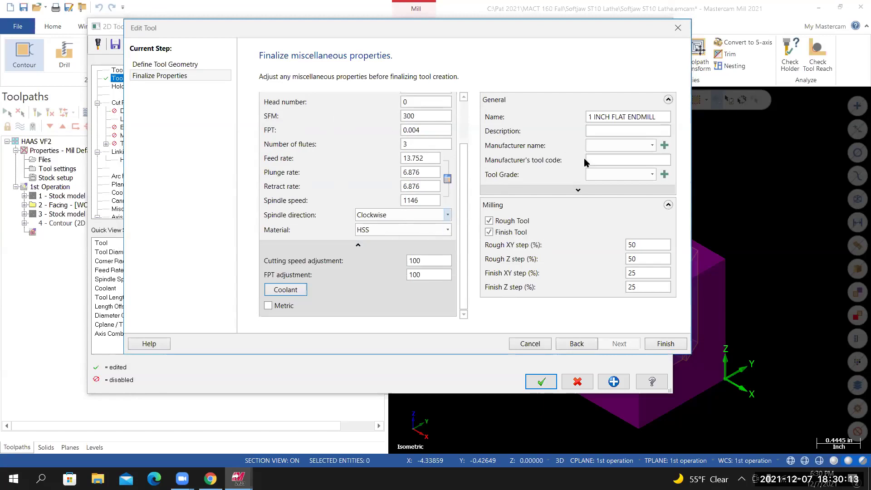
pyautogui.click(666, 345)
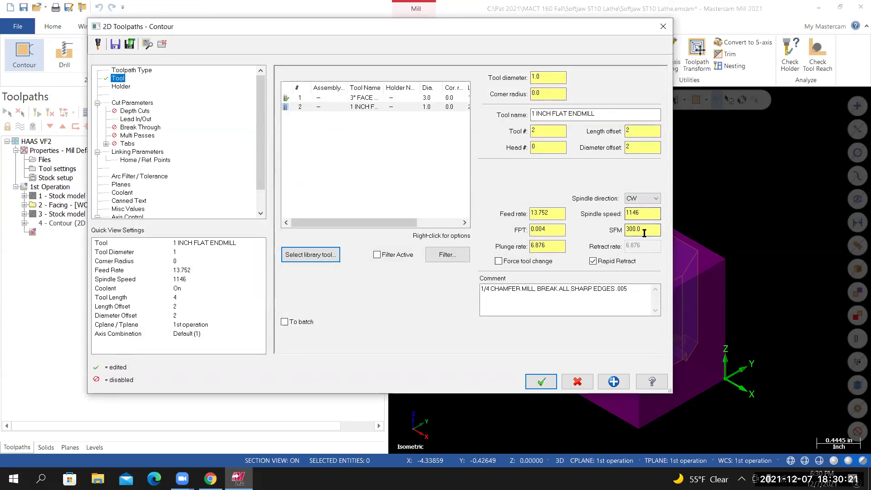
# Step: Set the contour toolpath's feed per tooth to 1*.01 and its plunge rate to 34.38/2
pyautogui.click(547, 230)
pyautogui.doubleClick(547, 230)
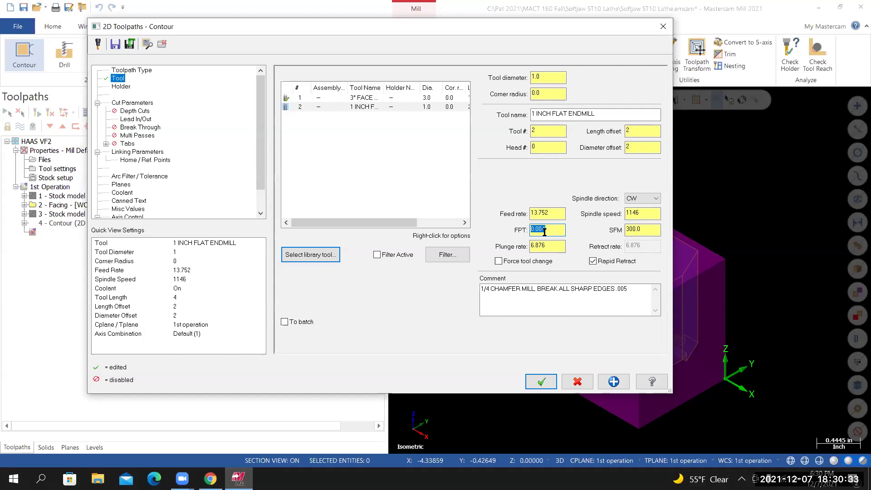
pyautogui.write('1*.01')
pyautogui.press('Return')
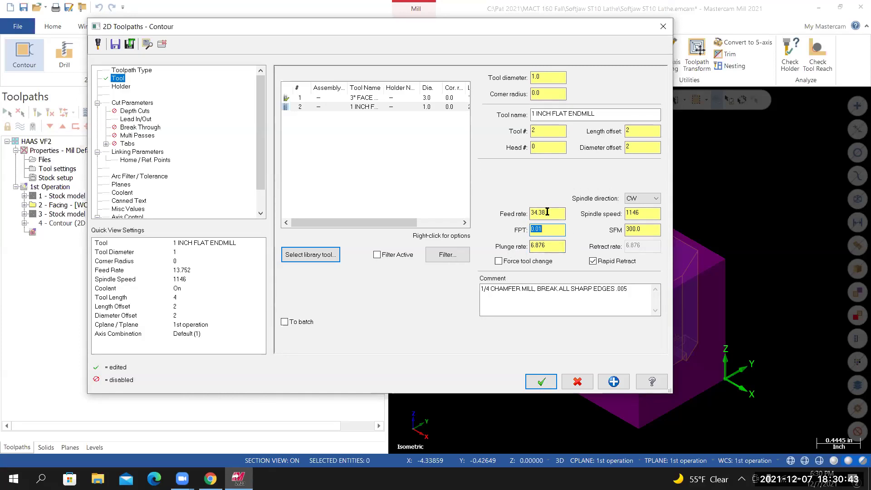
pyautogui.moveTo(559, 245); pyautogui.dragTo(492, 246)
pyautogui.write('34.38/2')
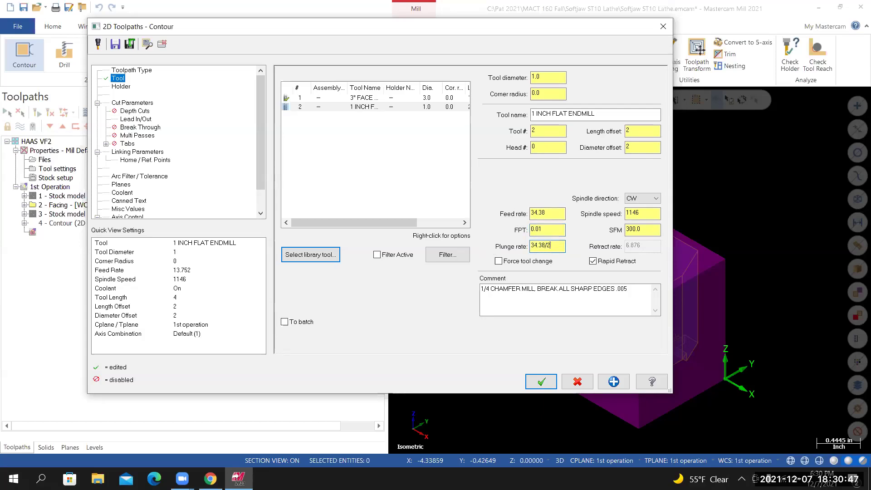
pyautogui.press('Return')
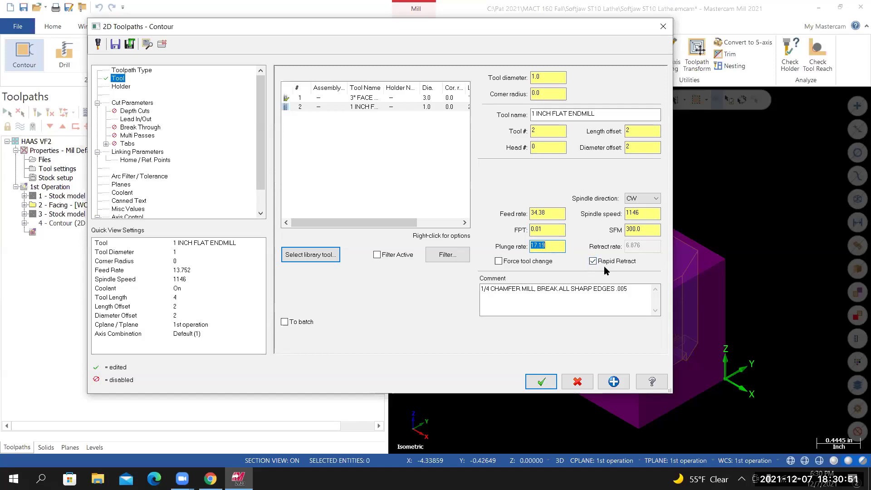
# Step: Replace the toolpath comment with the copied tool name, extended to read '1 INCH FLAT ENDMILL, ROUCH OUTSIDE CONTOUR'
pyautogui.moveTo(630, 290); pyautogui.dragTo(399, 290)
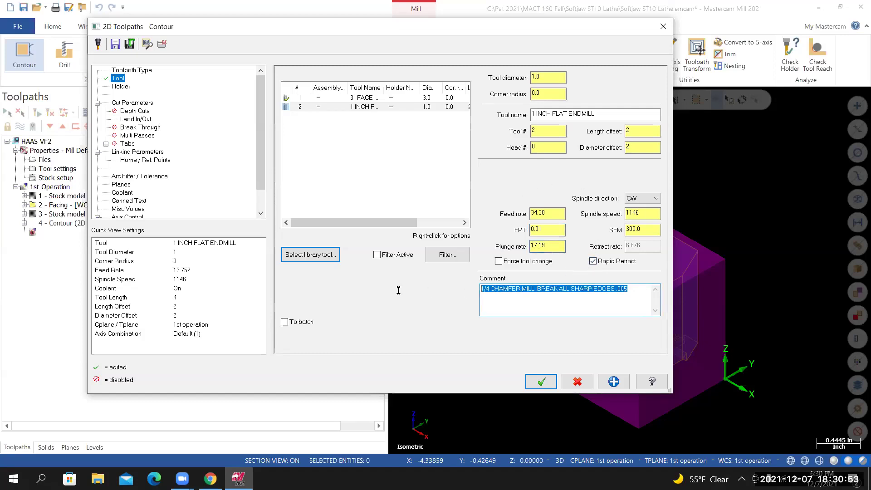
pyautogui.press('Delete')
pyautogui.click(563, 118)
pyautogui.hotkey('ctrl', 'c')
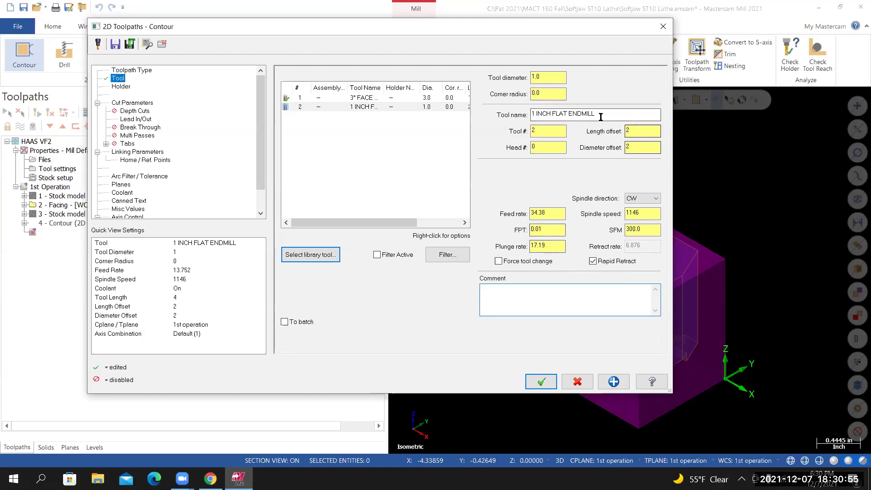
pyautogui.rightClick(556, 116)
pyautogui.click(584, 150)
pyautogui.click(490, 299)
pyautogui.rightClick(488, 300)
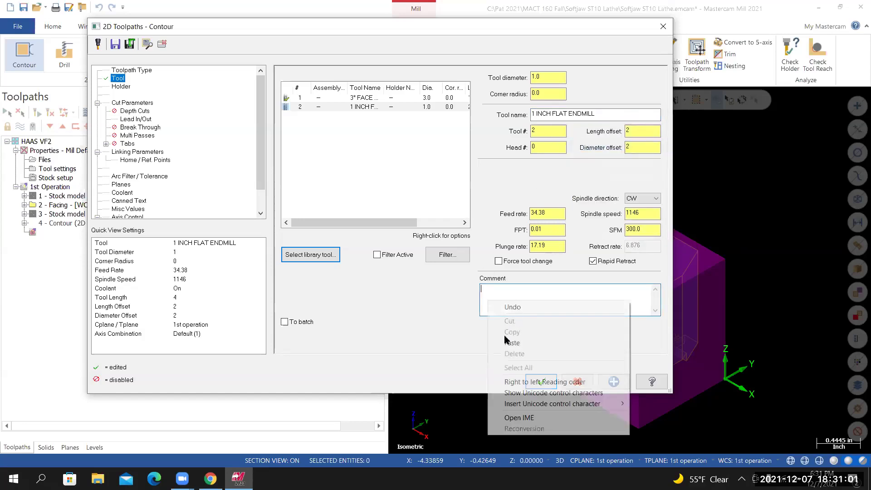
pyautogui.click(505, 339)
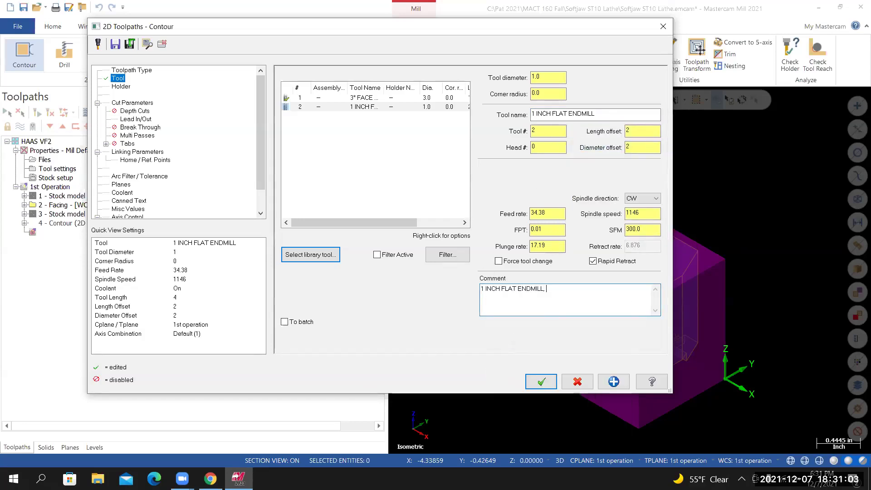
pyautogui.write(', ROUCH OUTSIDE CONTOUR')
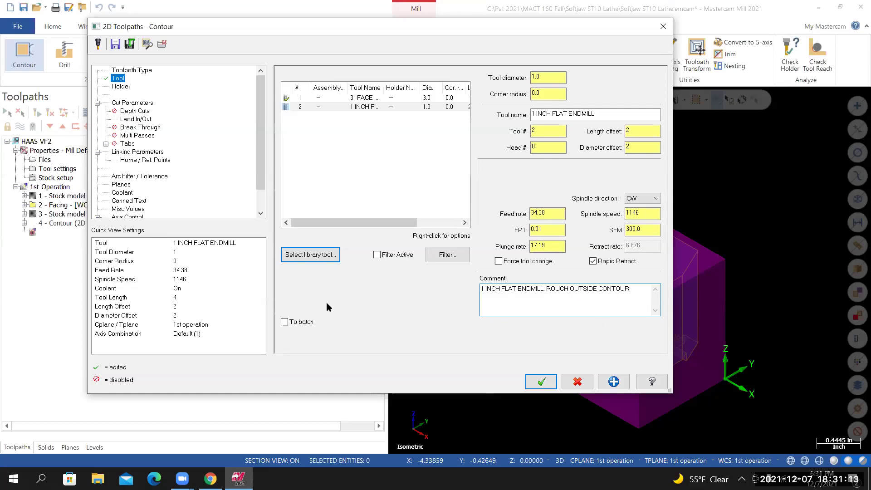
# Step: Load the CT40-in holder library for the contour toolpath and check the required holder in the Chrome tool list
pyautogui.click(114, 87)
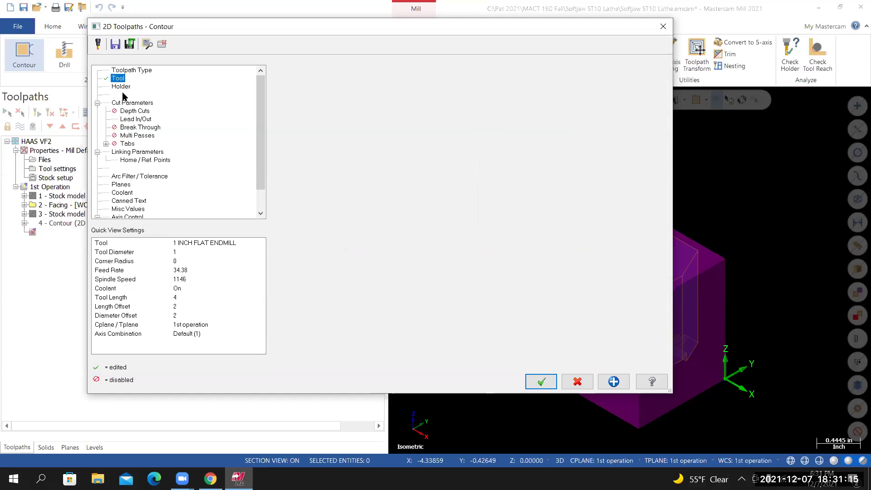
pyautogui.click(126, 87)
pyautogui.click(210, 479)
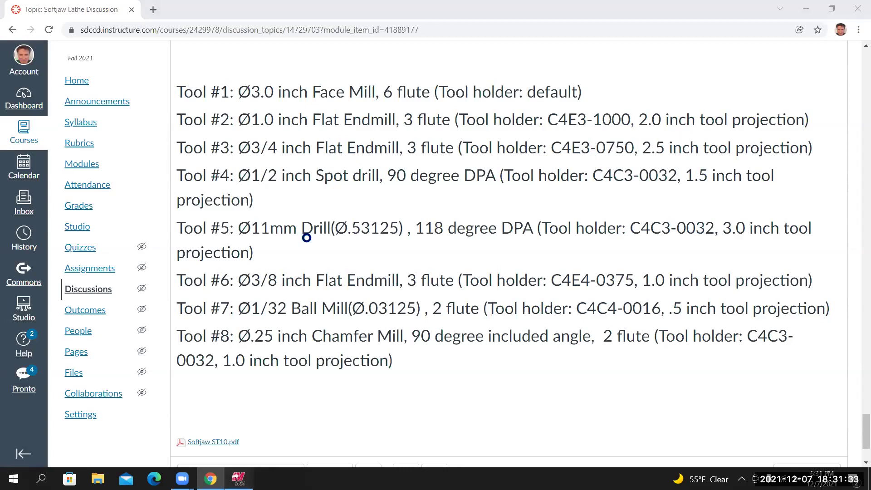
pyautogui.hotkey('alt', 'Tab')
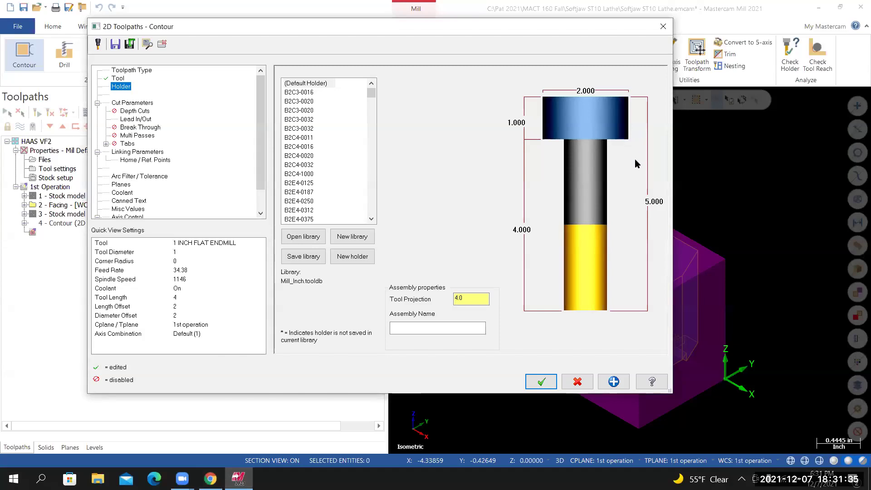
pyautogui.click(303, 236)
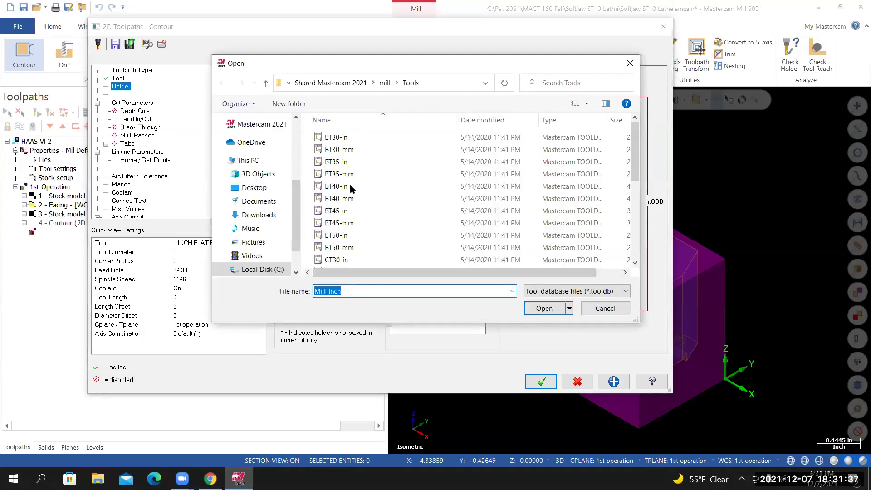
pyautogui.click(544, 309)
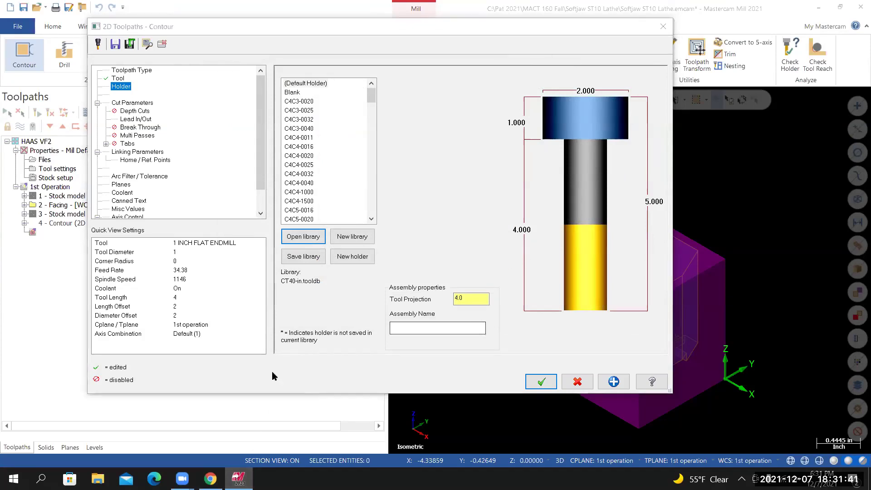
pyautogui.click(210, 479)
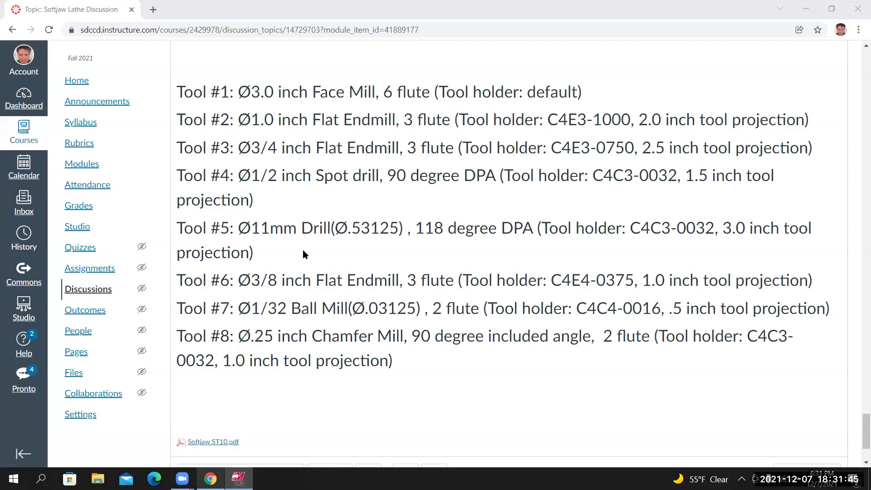
# Step: Select the C4E3-1000 holder for the 1 inch endmill and set the tool projection to 2 inches
pyautogui.hotkey('alt', 'Tab')
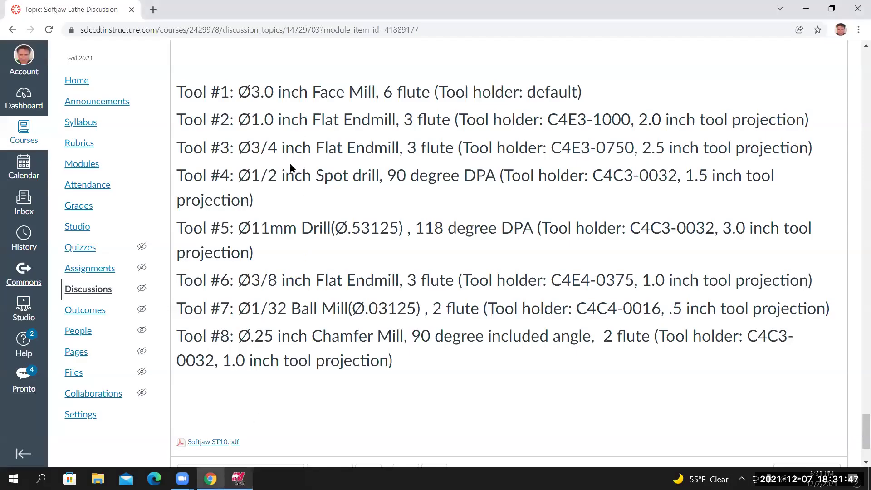
pyautogui.moveTo(371, 103); pyautogui.dragTo(372, 117)
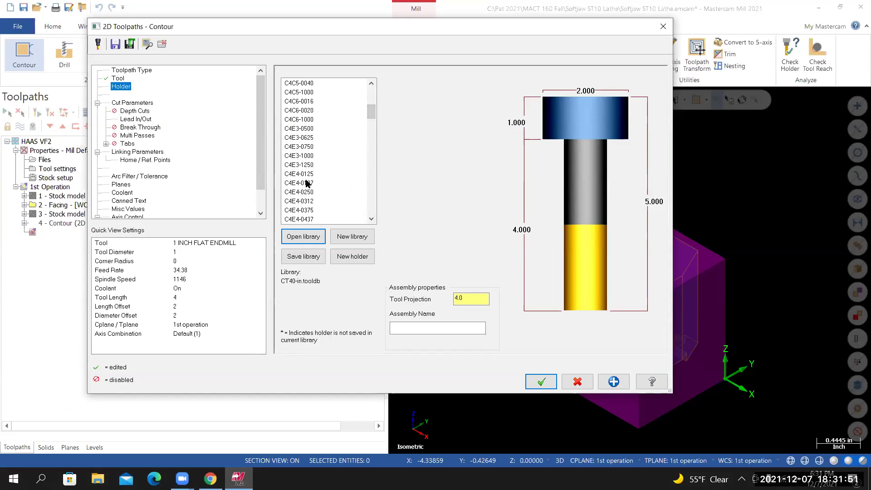
pyautogui.click(300, 157)
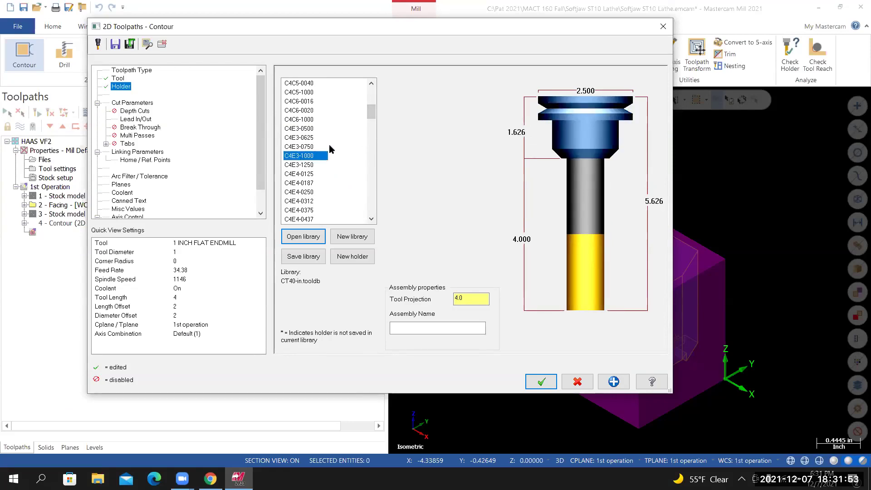
pyautogui.doubleClick(453, 298)
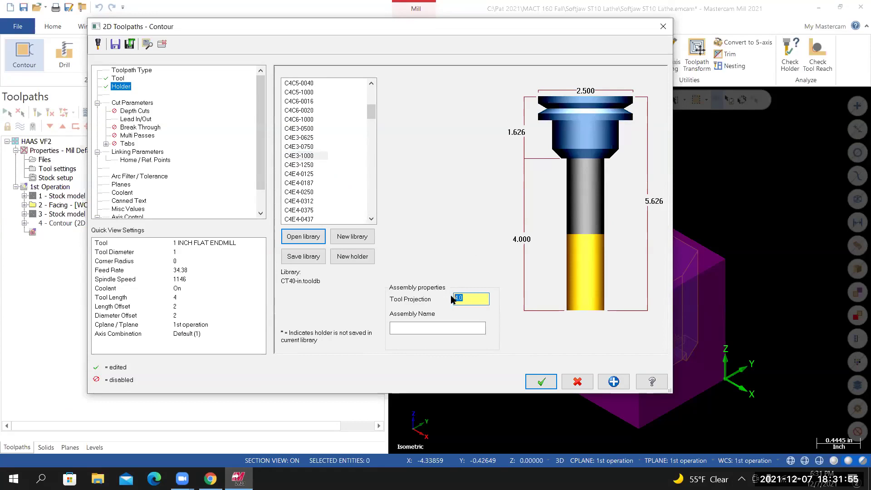
pyautogui.write('2')
pyautogui.press('Return')
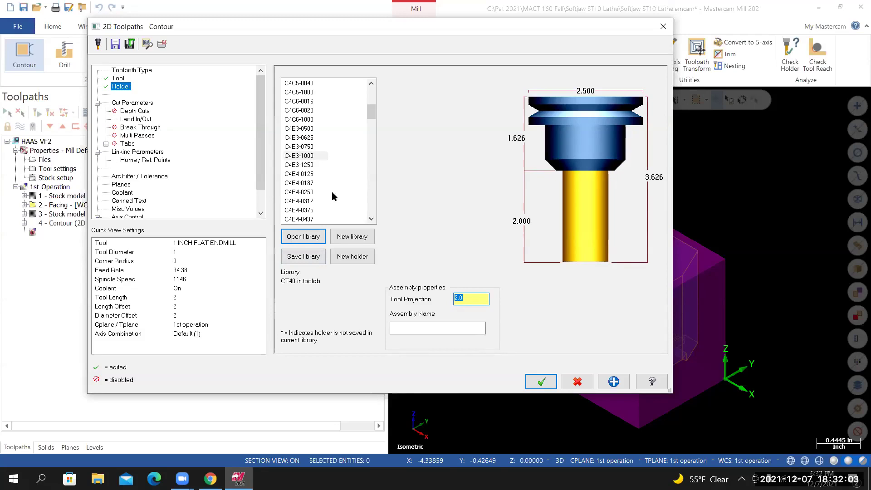
# Step: Change the contour type to 2D and check that stock to leave on walls and floors is 0.0
pyautogui.click(137, 104)
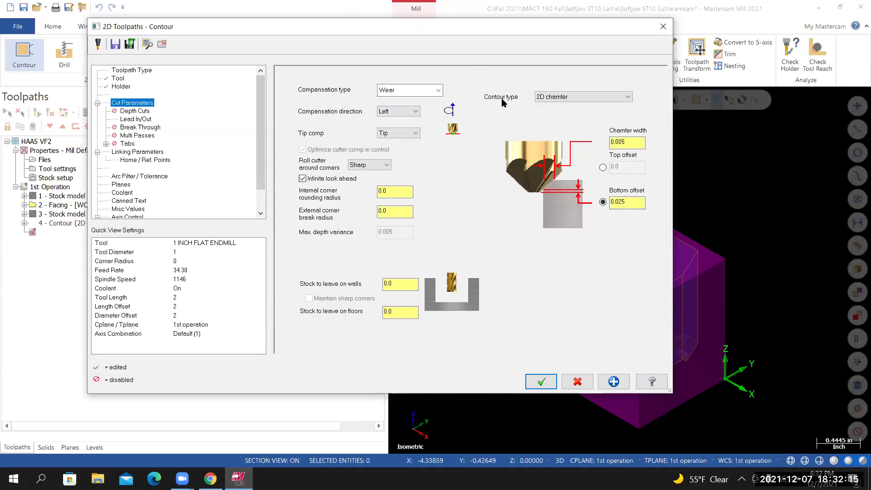
pyautogui.click(547, 97)
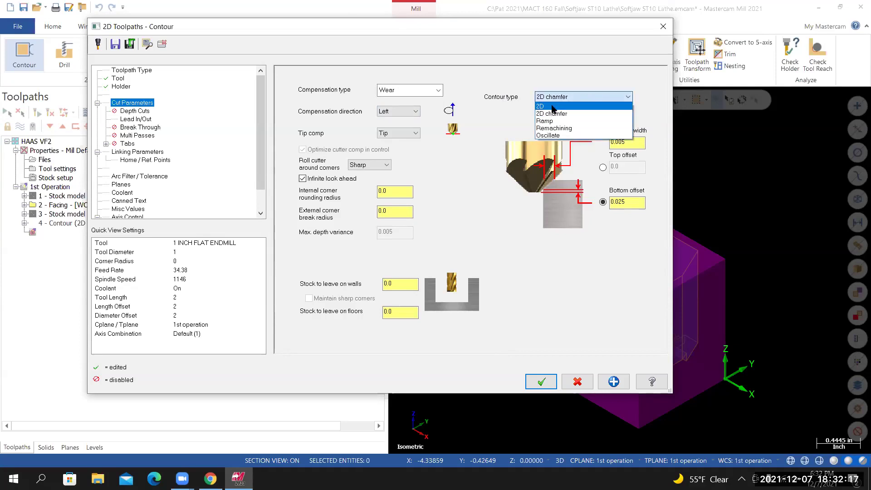
pyautogui.click(553, 107)
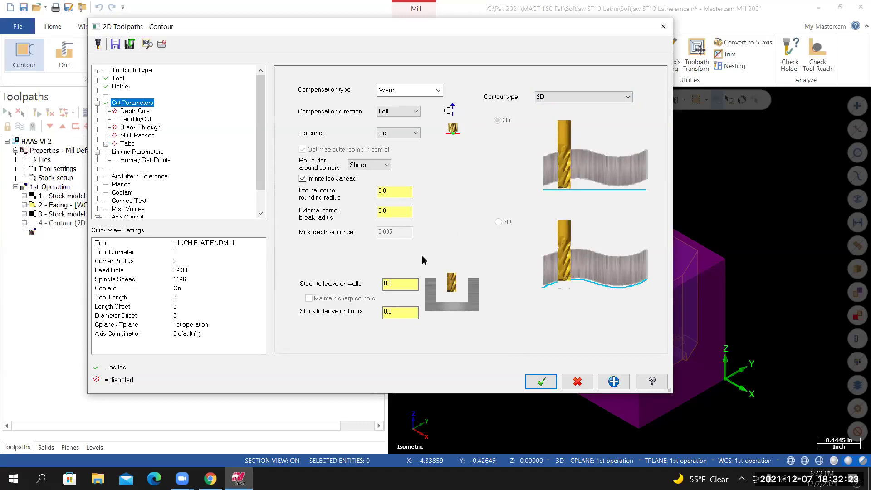
pyautogui.click(399, 284)
pyautogui.click(402, 314)
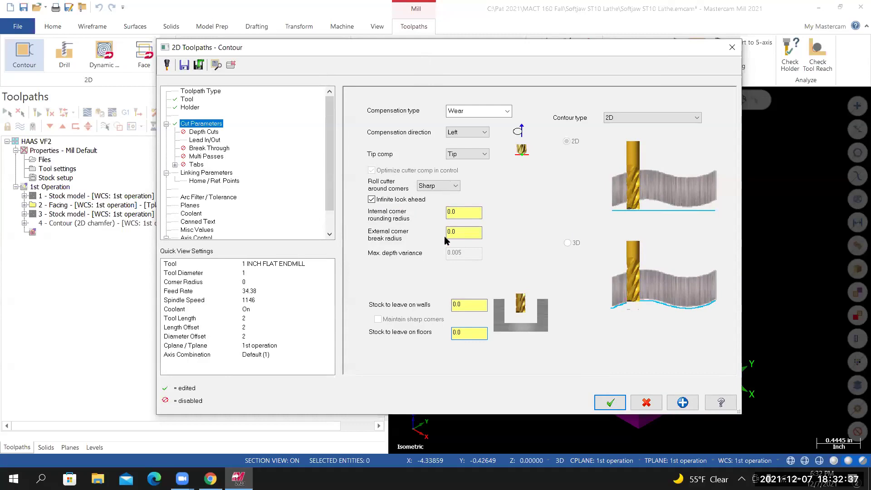
pyautogui.moveTo(433, 47); pyautogui.dragTo(393, 99)
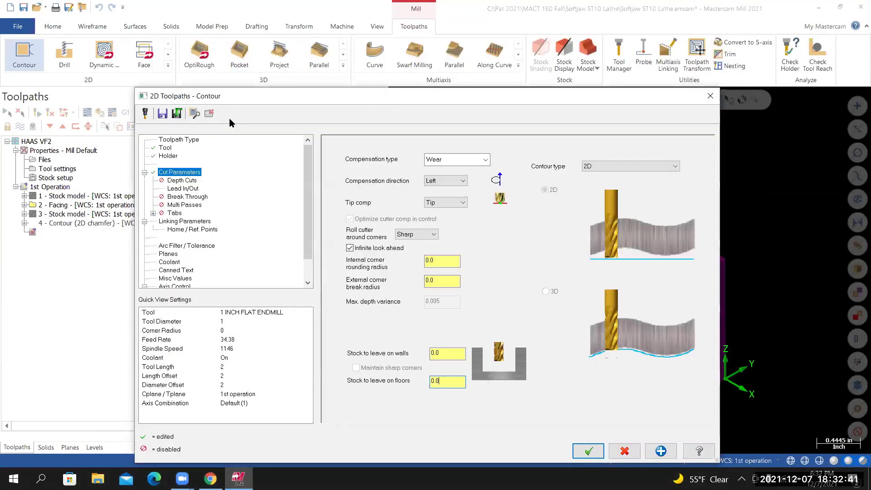
# Step: Enable depth cuts for the contour toolpath with a max rough step of 0.5
pyautogui.click(181, 145)
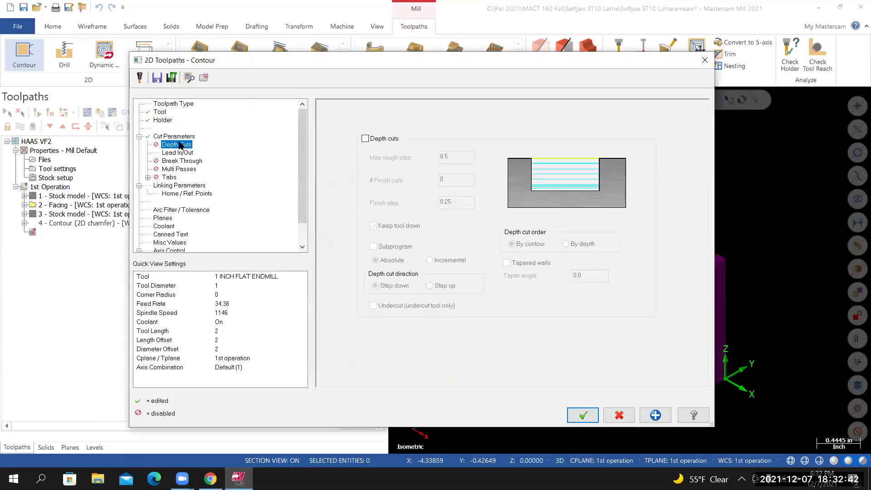
pyautogui.click(365, 139)
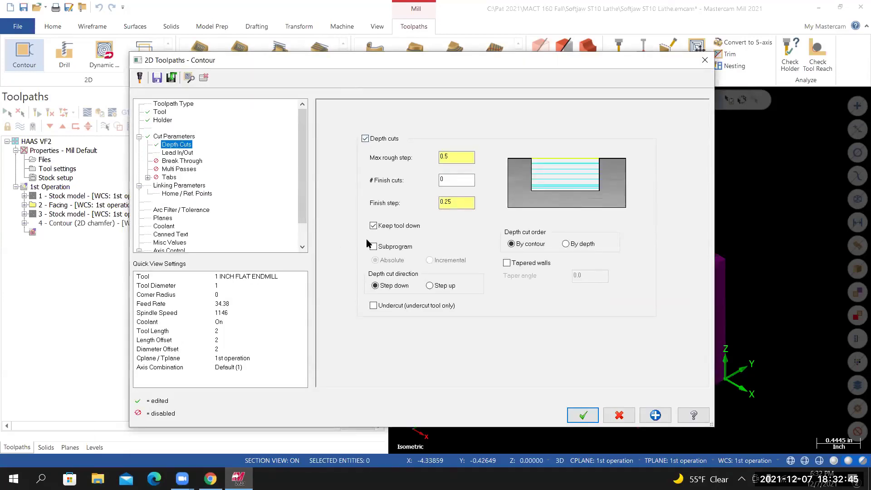
pyautogui.click(463, 160)
pyautogui.click(465, 203)
pyautogui.click(468, 157)
# Step: Check the lead in/out lengths and arc radii, and turn on break through with an amount of .02
pyautogui.click(179, 154)
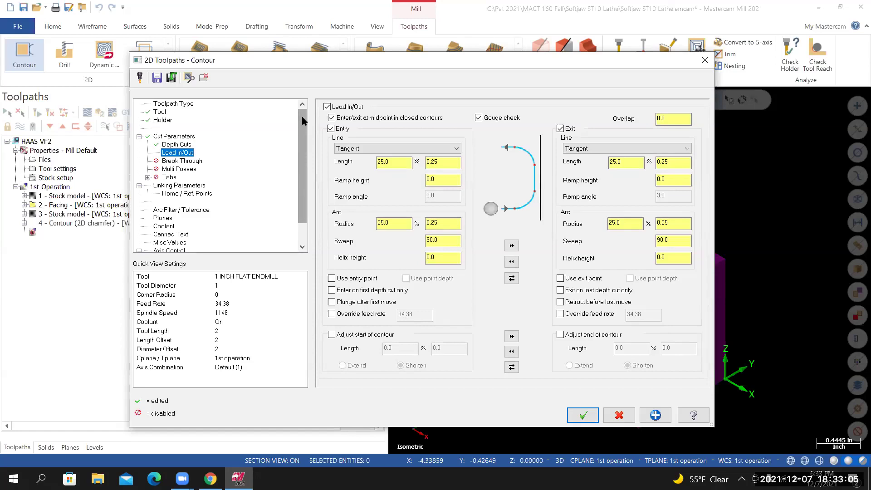
pyautogui.click(401, 222)
pyautogui.click(626, 162)
pyautogui.click(625, 223)
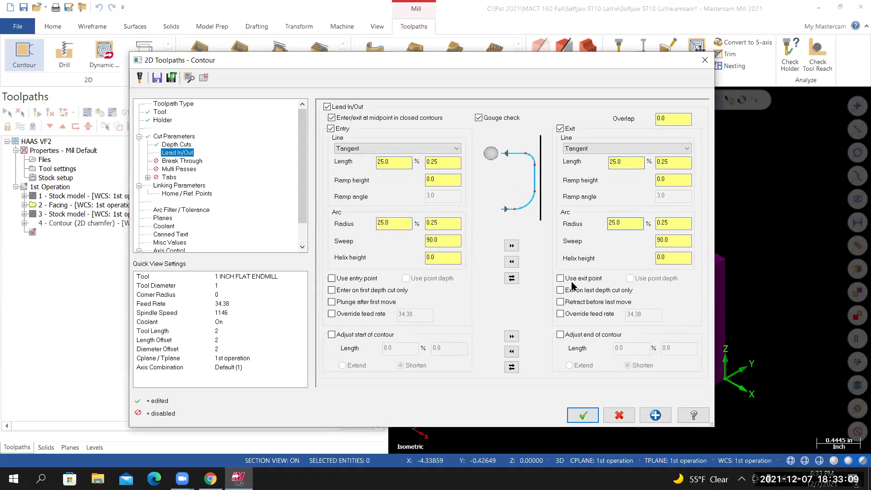
pyautogui.click(184, 169)
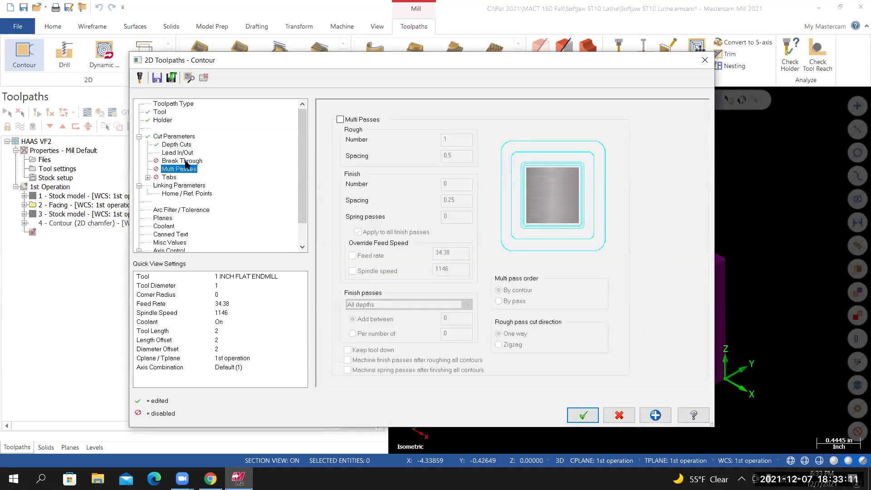
pyautogui.click(186, 161)
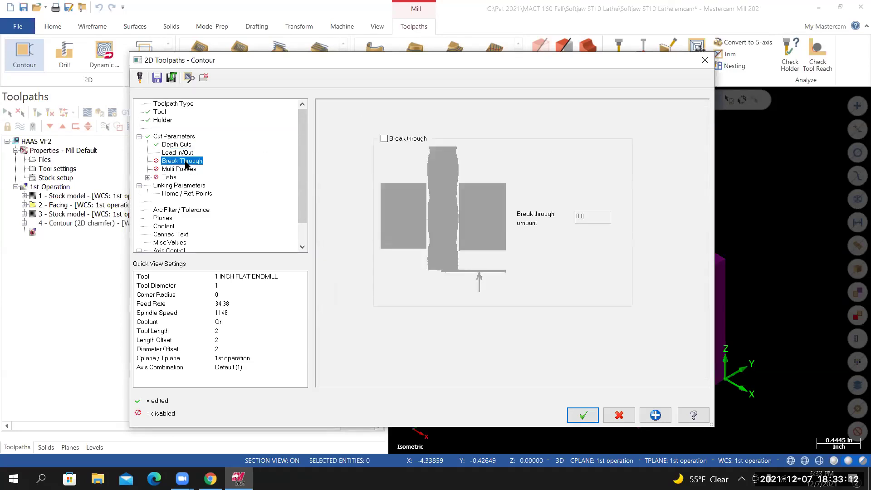
pyautogui.click(384, 139)
pyautogui.click(607, 219)
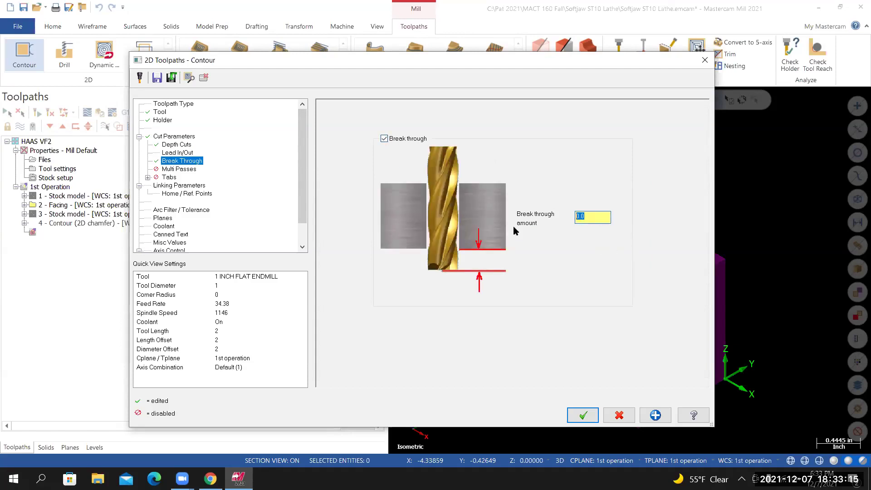
pyautogui.write('.02')
pyautogui.press('Return')
# Step: Set the contour's clearance height to 3.5 in the linking parameters and turn off the retract height
pyautogui.click(176, 169)
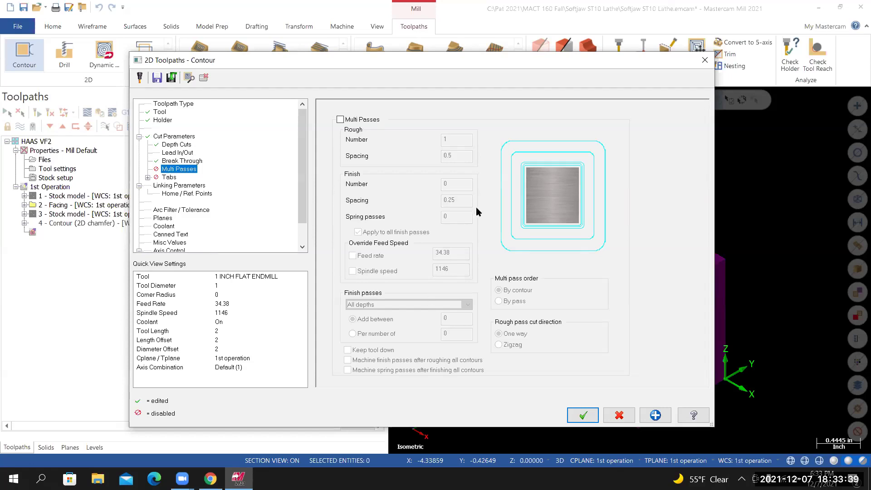
pyautogui.press('Down')
pyautogui.press('Down')
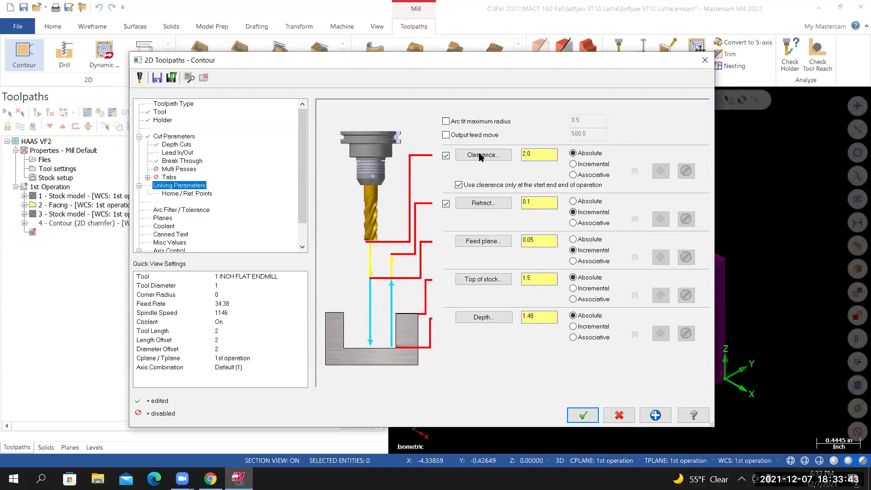
pyautogui.moveTo(539, 155); pyautogui.dragTo(479, 158)
pyautogui.write('3.5')
pyautogui.press('Return')
pyautogui.click(446, 205)
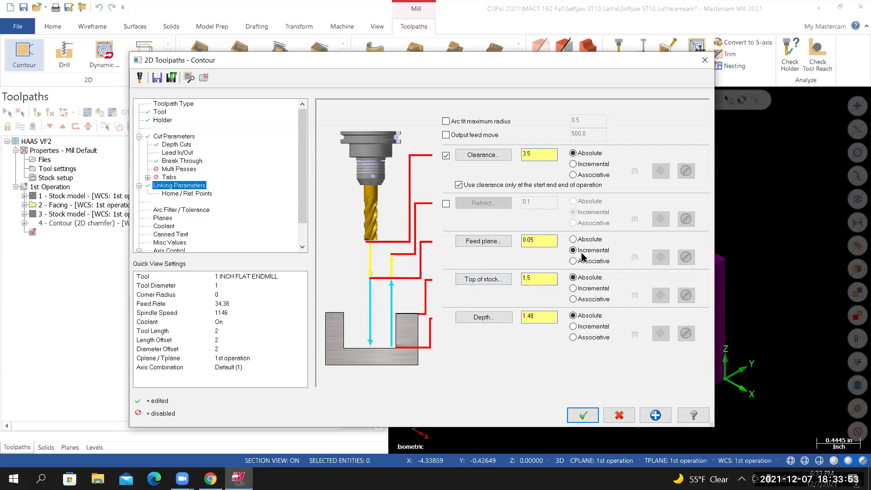
# Step: Set the incremental feed plane to 0.1 and take the top of stock, 1.48, from the part's upper back corner
pyautogui.moveTo(537, 241); pyautogui.dragTo(492, 241)
pyautogui.write('.')
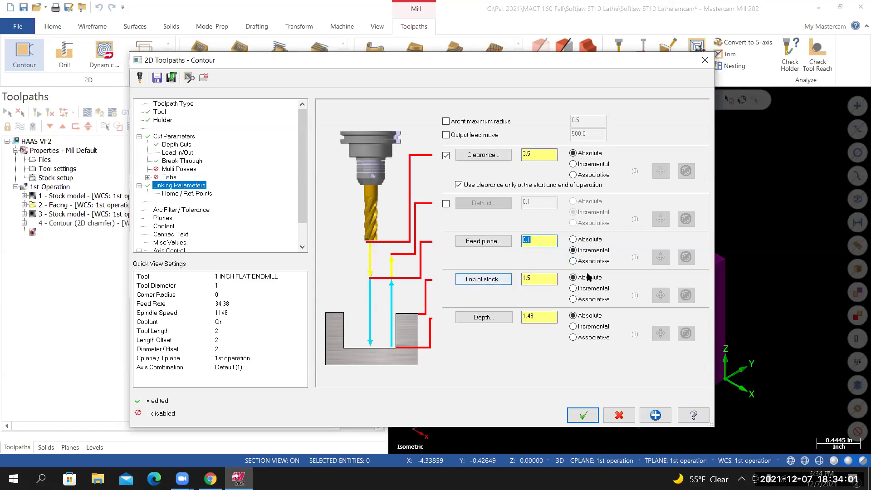
pyautogui.click(493, 283)
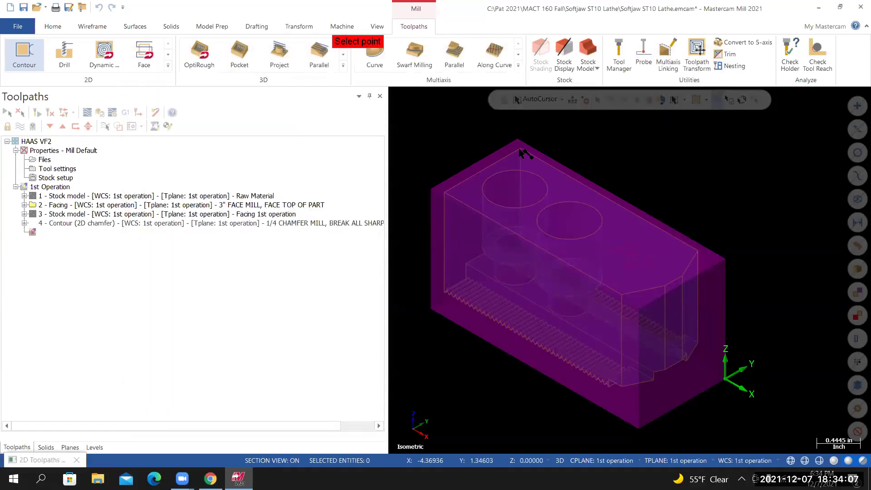
pyautogui.click(520, 149)
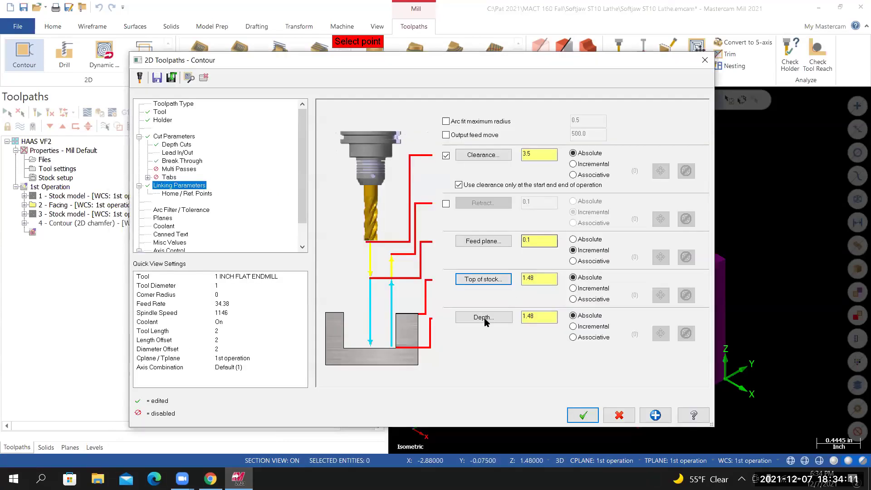
# Step: Take the cutting depth, 0.23, from the lower end of the vertical edge beside the serrations and generate the contour toolpath
pyautogui.click(484, 318)
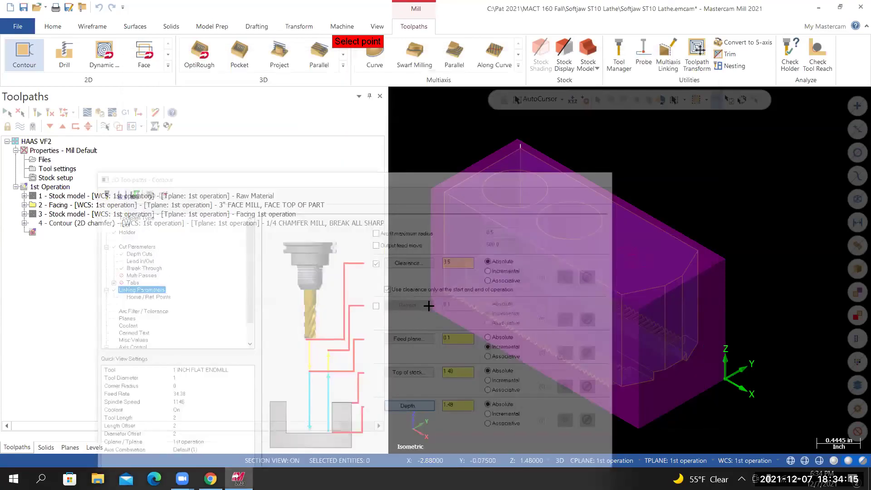
pyautogui.scroll(6, 436, 303)
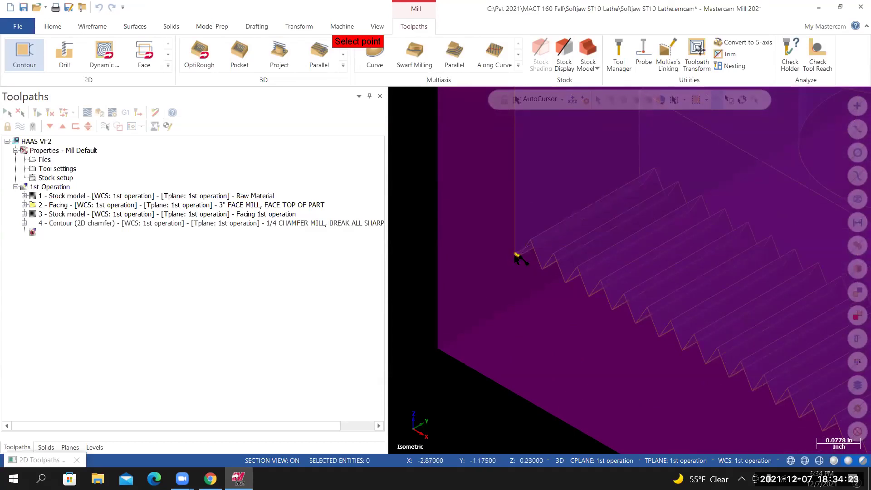
pyautogui.click(516, 255)
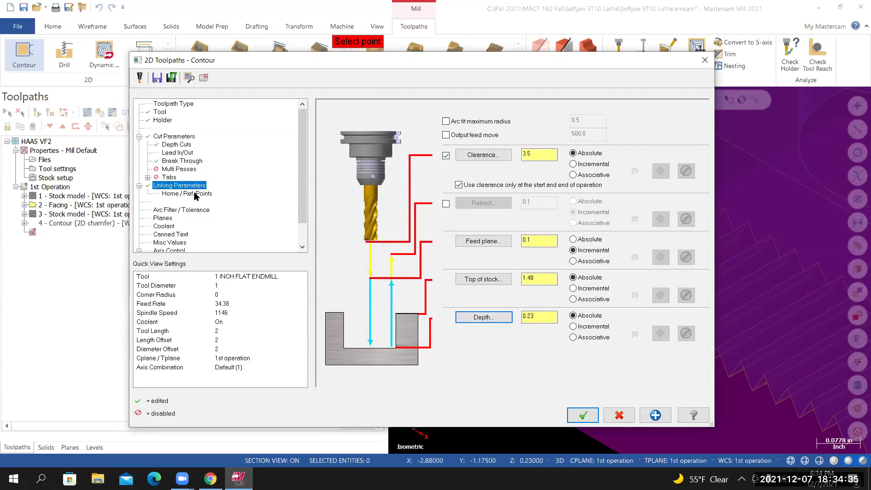
pyautogui.click(583, 415)
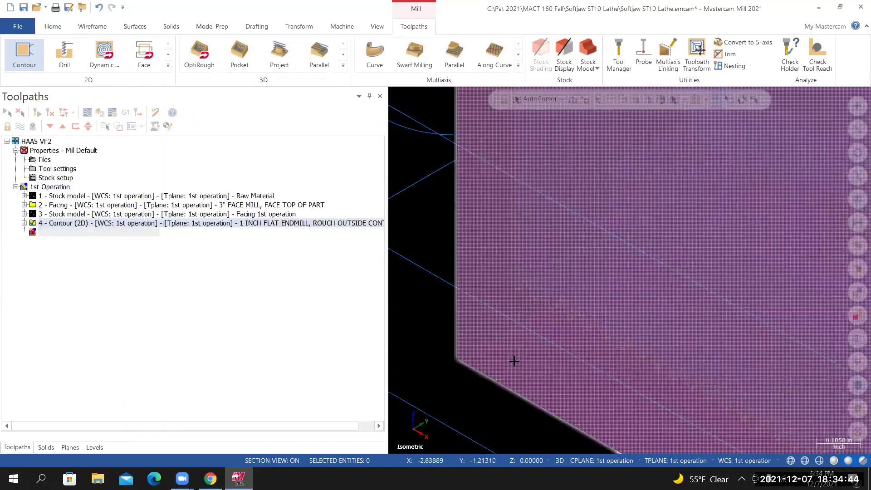
# Step: Inspect the outside contour toolpath around the whole part and toggle off its display
pyautogui.scroll(-8, 513, 360)
pyautogui.moveTo(545, 287); pyautogui.dragTo(572, 224, button='middle')
pyautogui.moveTo(630, 270); pyautogui.dragTo(621, 236, button='middle')
pyautogui.moveTo(630, 270); pyautogui.dragTo(633, 268, button='middle')
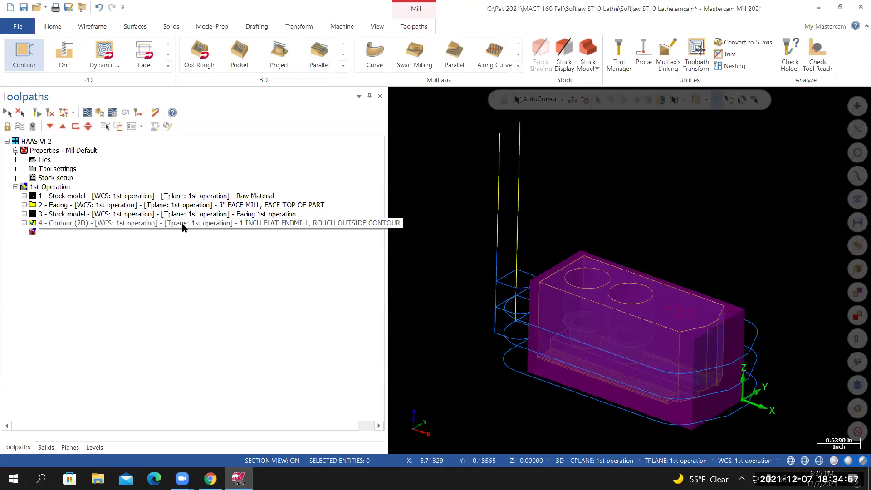
pyautogui.click(19, 128)
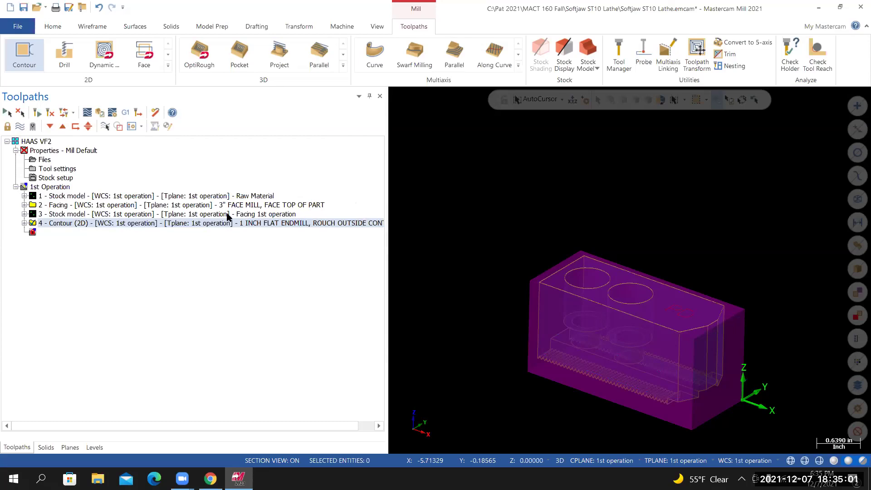
# Step: Backplot the outside contour roughing operation and examine its depth passes around the part from several angles
pyautogui.click(87, 112)
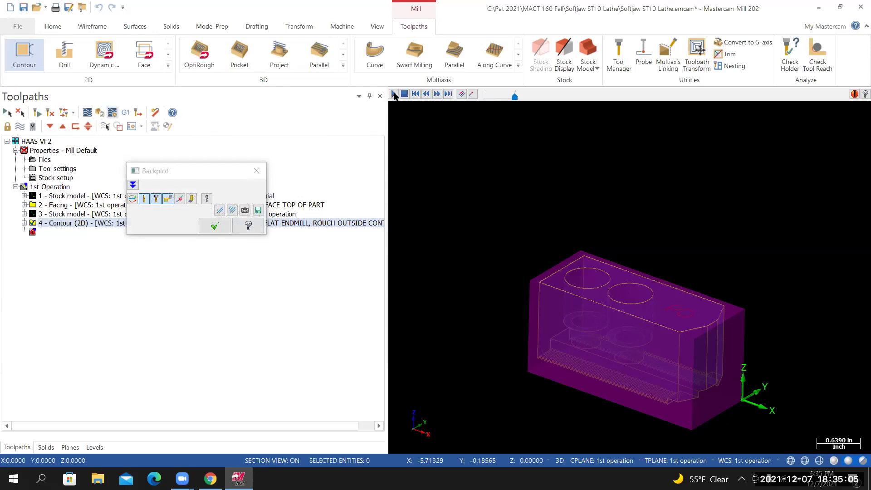
pyautogui.press('r')
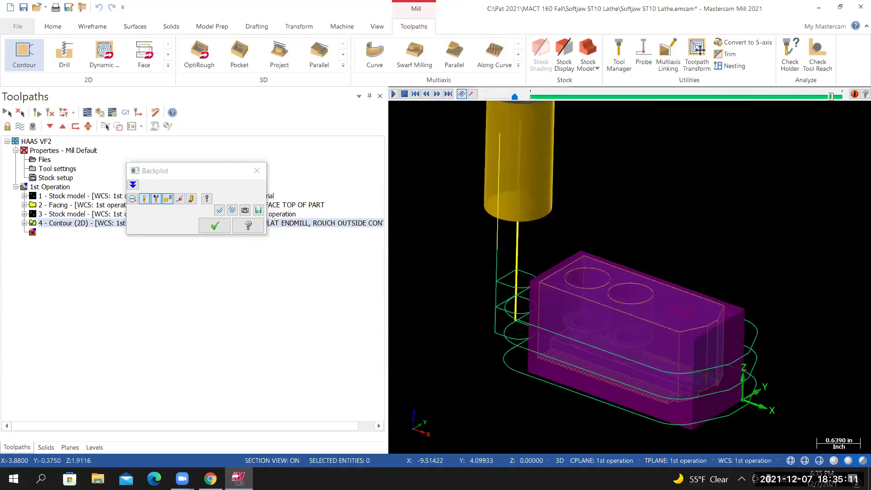
pyautogui.moveTo(535, 308); pyautogui.dragTo(545, 286, button='middle')
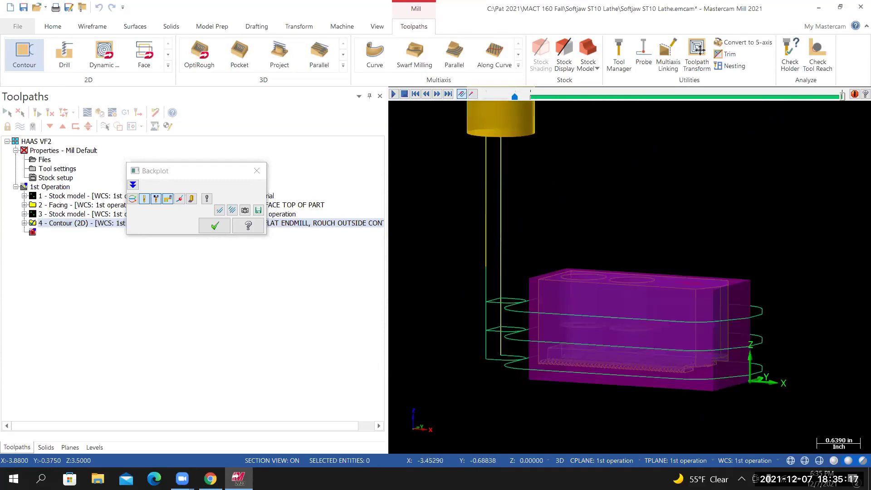
pyautogui.scroll(3, 560, 364)
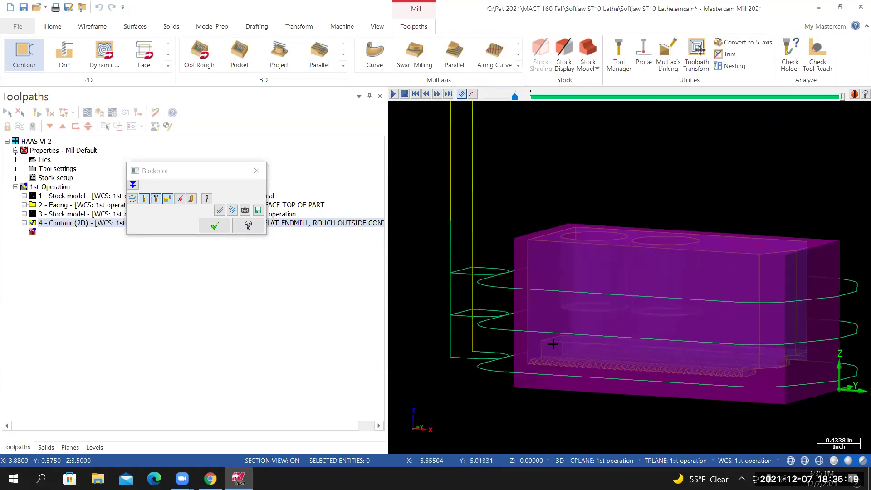
pyautogui.moveTo(546, 288); pyautogui.dragTo(545, 286, button='middle')
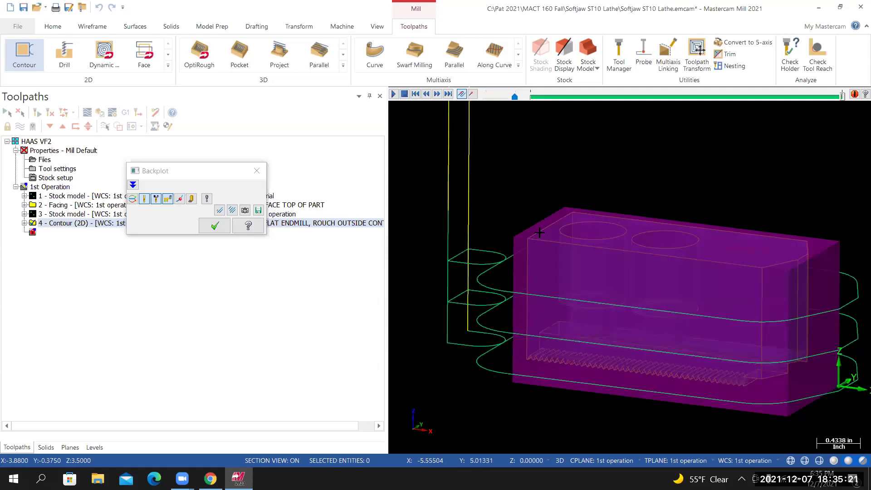
pyautogui.moveTo(543, 236); pyautogui.dragTo(544, 242, button='middle')
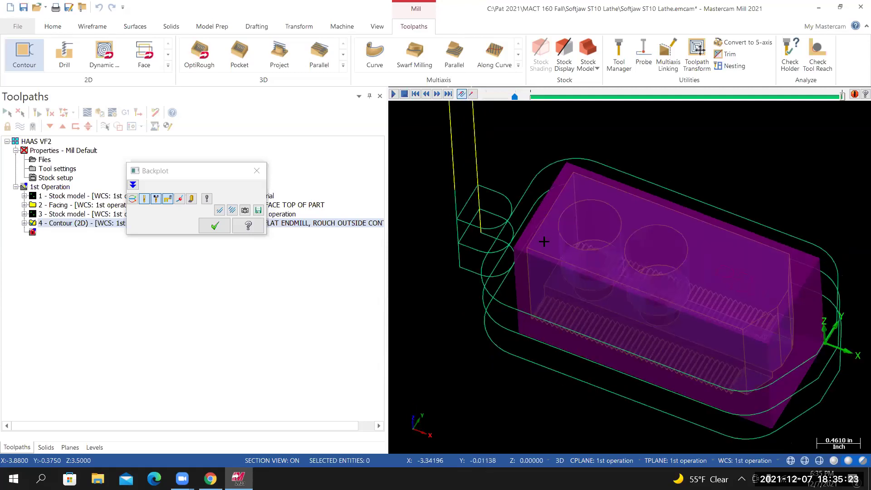
# Step: Review the backplotted outside contour passes and tool entry around the whole part, and close the backplot
pyautogui.scroll(-1, 544, 242)
pyautogui.scroll(-1, 538, 251)
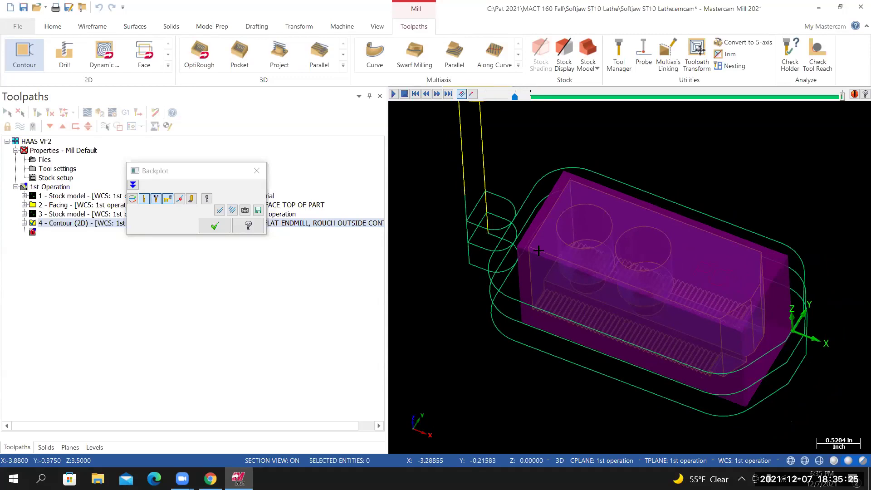
pyautogui.scroll(-1, 553, 264)
pyautogui.scroll(-1, 565, 270)
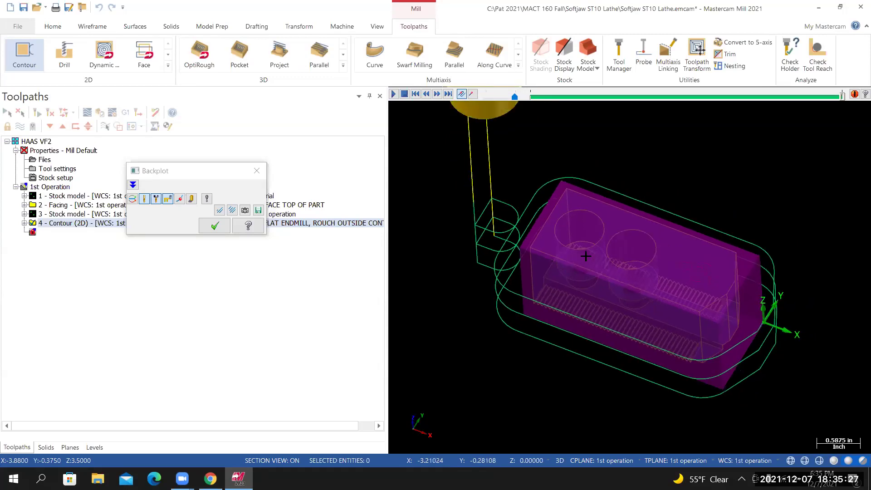
pyautogui.scroll(-1, 576, 253)
pyautogui.scroll(-1, 580, 247)
pyautogui.moveTo(568, 247); pyautogui.dragTo(605, 242, button='middle')
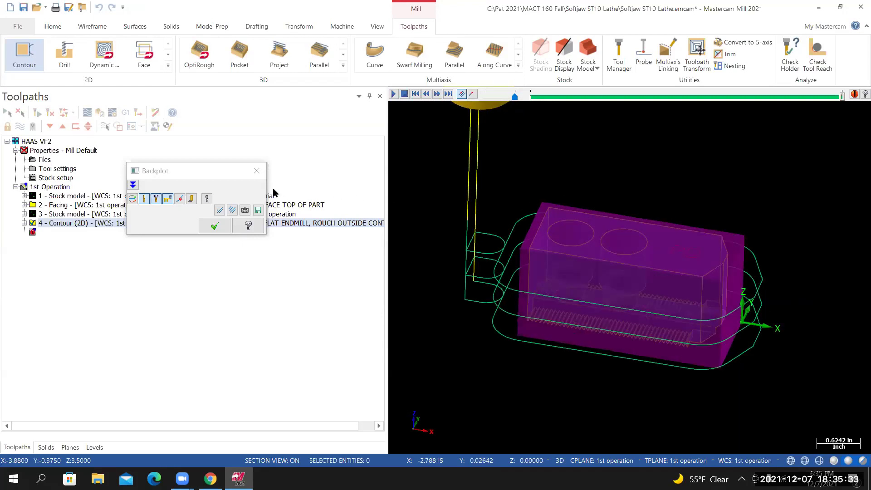
pyautogui.click(256, 171)
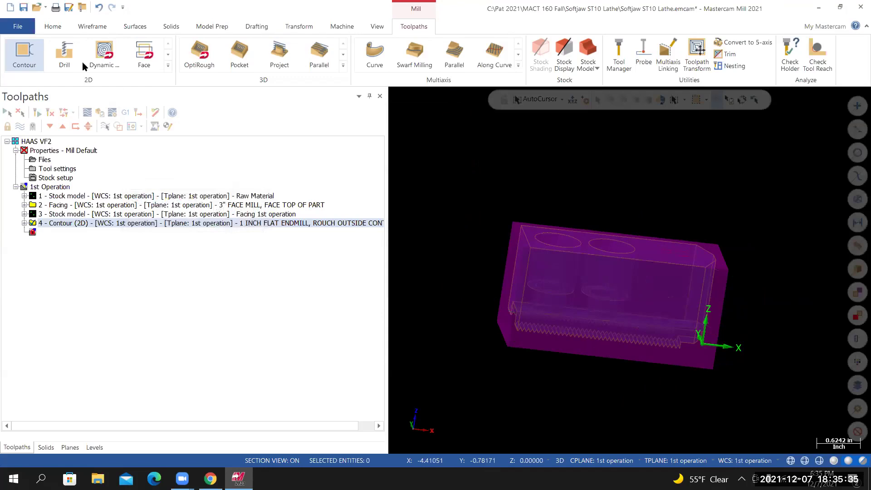
# Step: Verify all toolpaths in the 1st Operation group and play the simulation through the facing and outside contour cuts
pyautogui.click(20, 28)
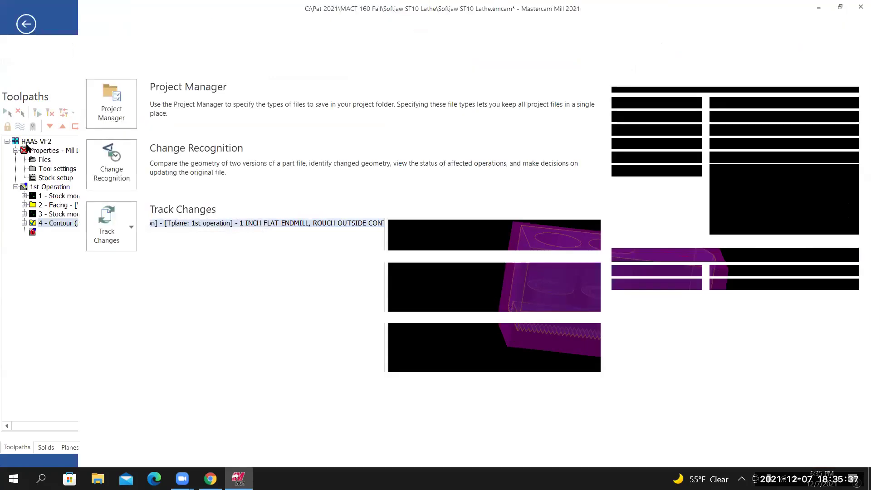
pyautogui.click(48, 160)
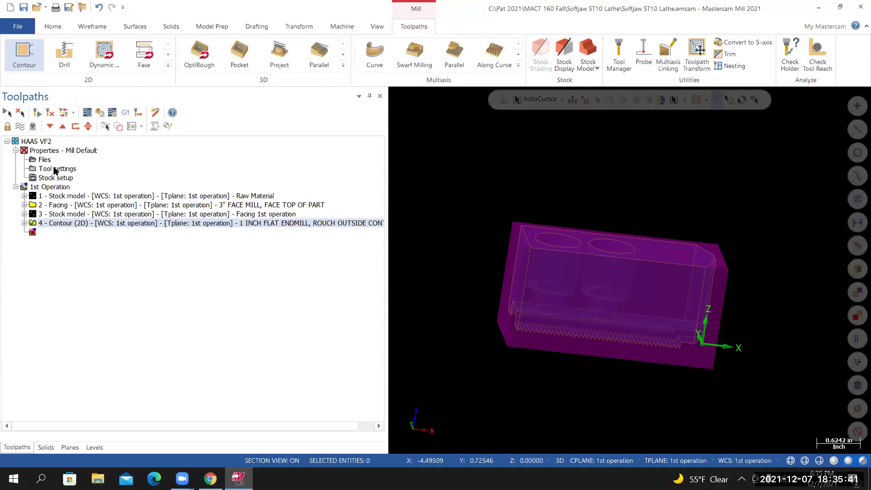
pyautogui.click(51, 187)
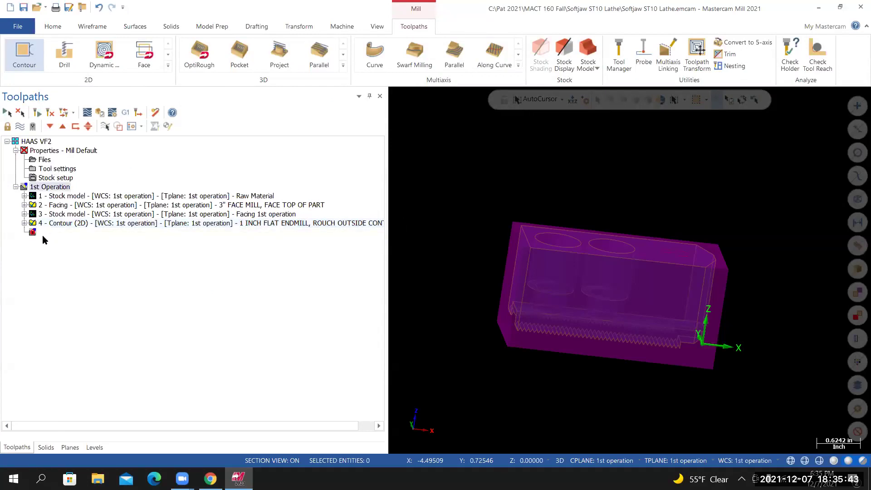
pyautogui.click(101, 113)
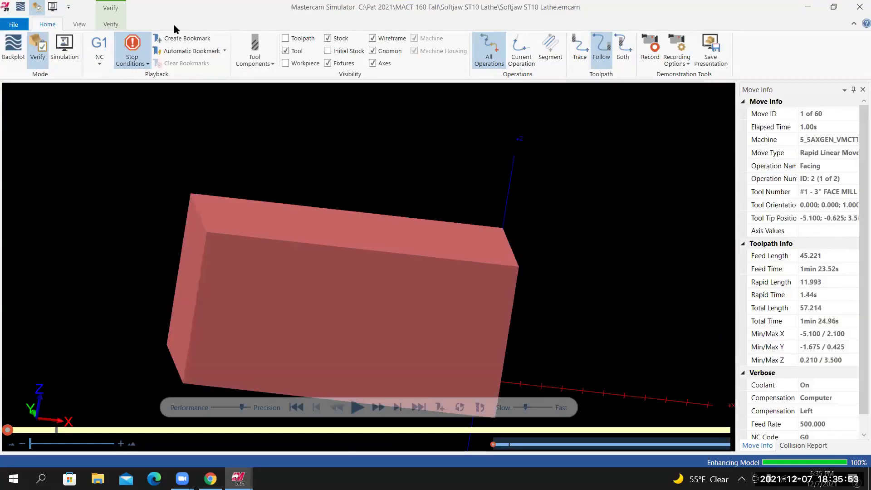
pyautogui.click(357, 407)
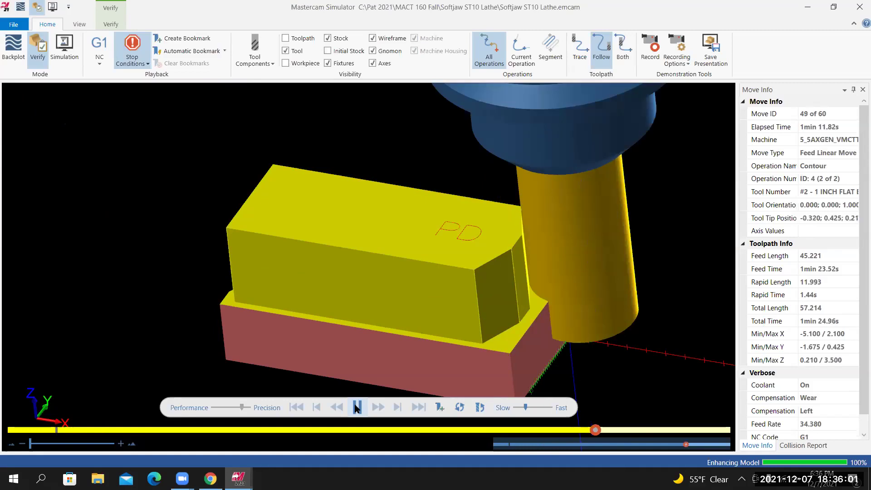
# Step: Inspect the verified stock's corners, walls and serrated side up close against the part wireframe
pyautogui.moveTo(300, 335)
pyautogui.mouseDown(button='middle')
pyautogui.moveTo(370, 321)
pyautogui.moveTo(312, 346)
pyautogui.mouseUp(button='middle')
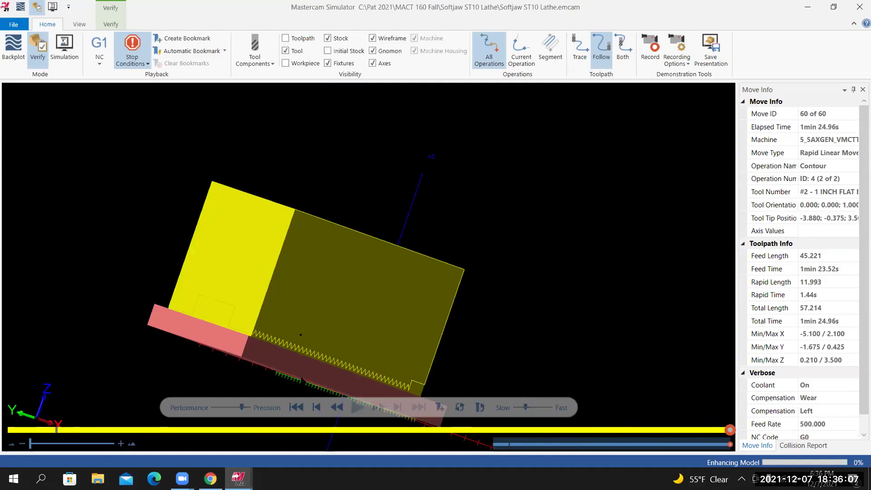
pyautogui.moveTo(221, 270); pyautogui.dragTo(251, 289, button='middle')
pyautogui.moveTo(200, 241); pyautogui.dragTo(172, 247, button='middle')
pyautogui.scroll(6, 181, 217)
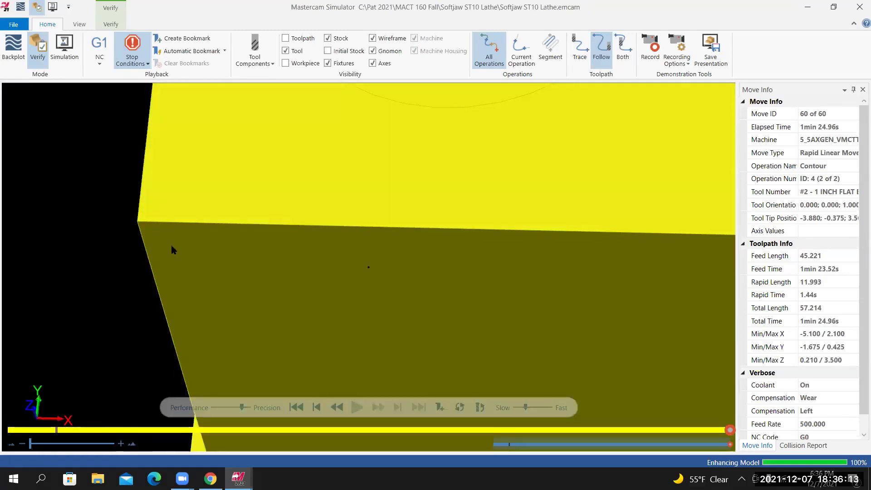
pyautogui.scroll(-5, 467, 290)
pyautogui.moveTo(550, 191)
pyautogui.mouseDown(button='middle')
pyautogui.moveTo(554, 184)
pyautogui.moveTo(550, 199)
pyautogui.moveTo(557, 190)
pyautogui.mouseUp(button='middle')
pyautogui.scroll(2, 567, 177)
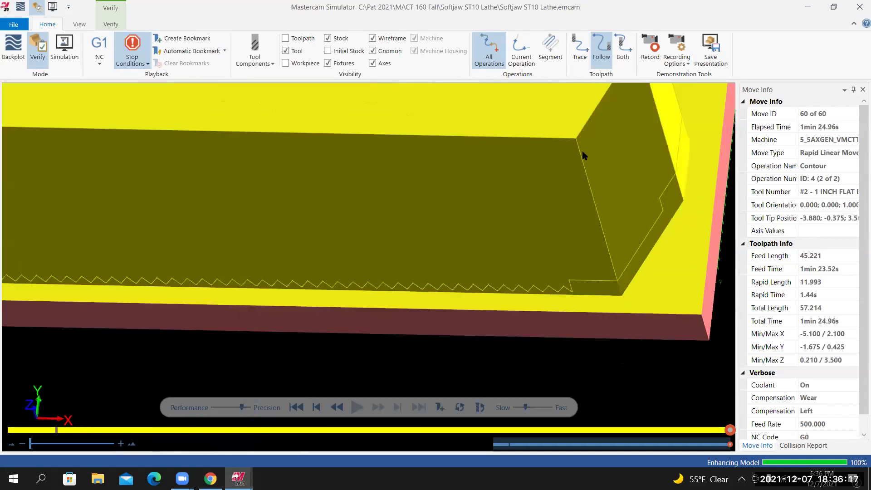
pyautogui.scroll(-3, 583, 154)
pyautogui.moveTo(584, 151); pyautogui.dragTo(582, 169, button='middle')
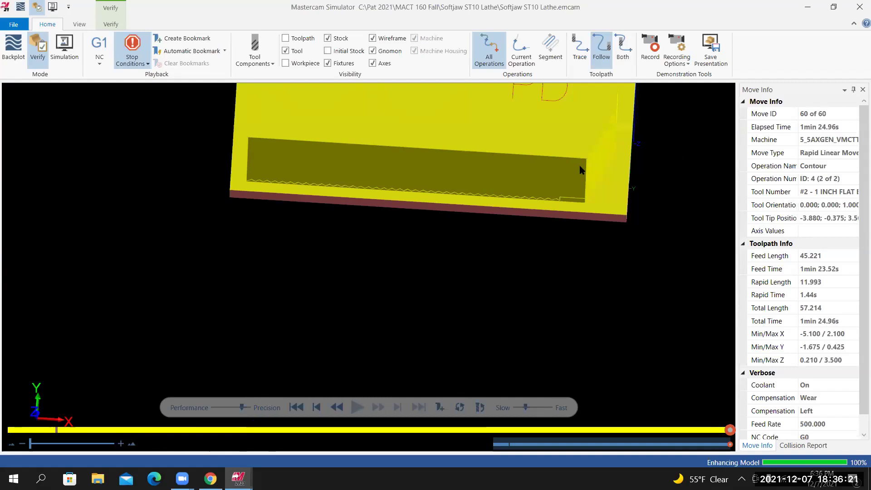
pyautogui.scroll(5, 580, 167)
pyautogui.moveTo(580, 169); pyautogui.dragTo(383, 194, button='middle')
pyautogui.scroll(-7, 383, 195)
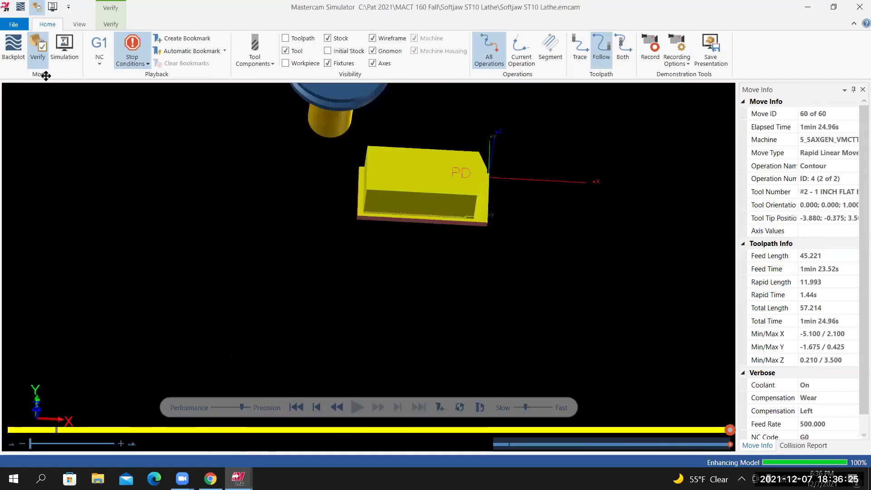
pyautogui.scroll(5, 354, 187)
pyautogui.scroll(2, 326, 190)
pyautogui.moveTo(329, 195); pyautogui.dragTo(349, 299, button='middle')
pyautogui.scroll(2, 348, 300)
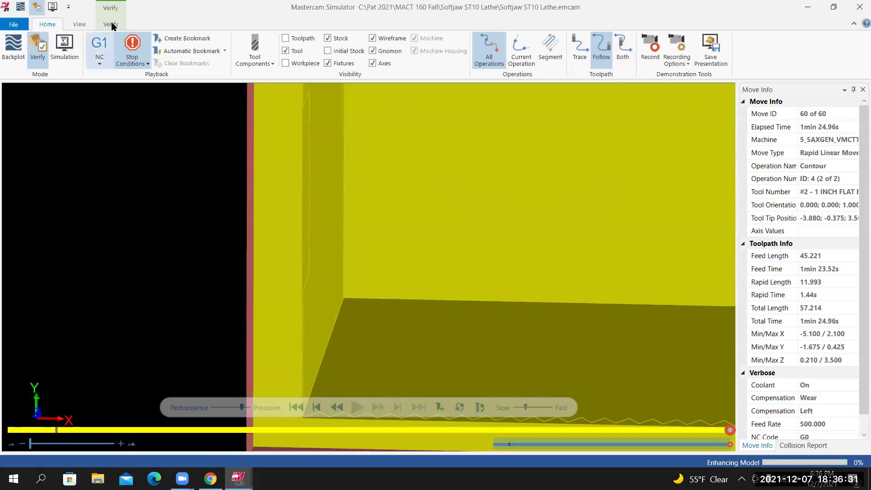
# Step: Show the facing and contour cuts in different colors on the verified stock and examine the corner beside the serrations
pyautogui.click(38, 50)
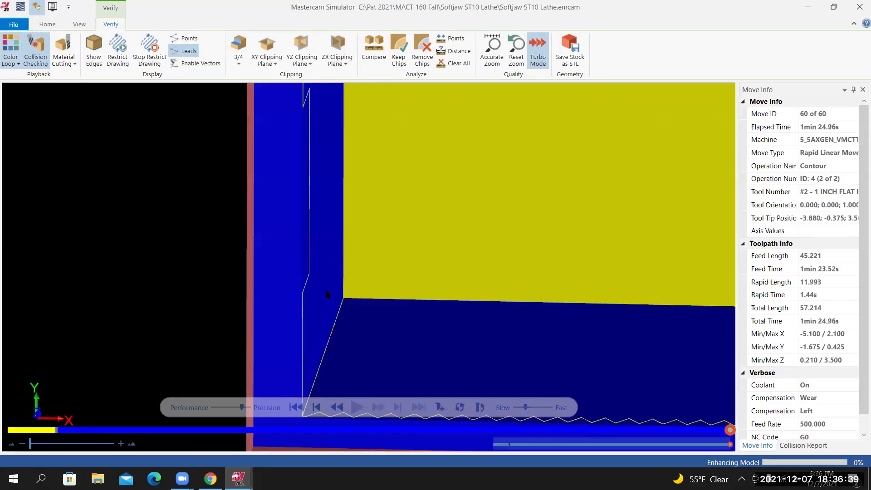
pyautogui.moveTo(296, 349); pyautogui.dragTo(305, 293, button='middle')
pyautogui.scroll(1, 309, 273)
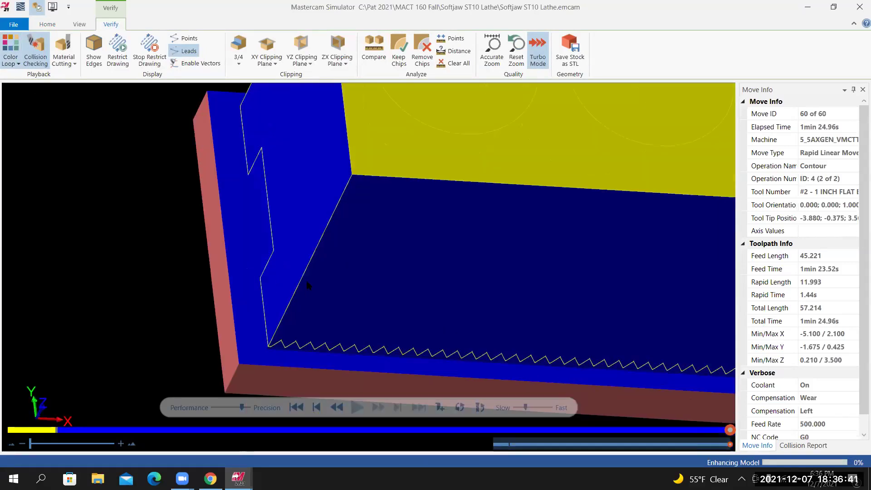
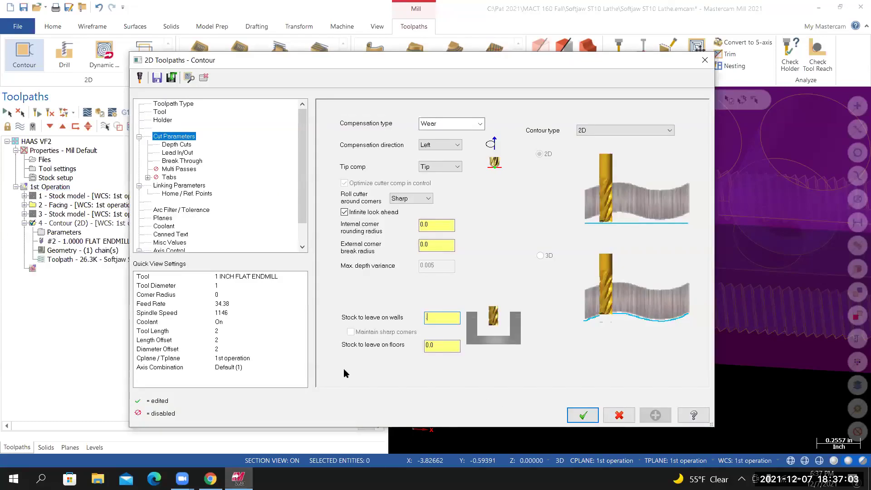
# Step: Change the outside contour's stock to leave on walls and regenerate the toolpath
pyautogui.press('Return')
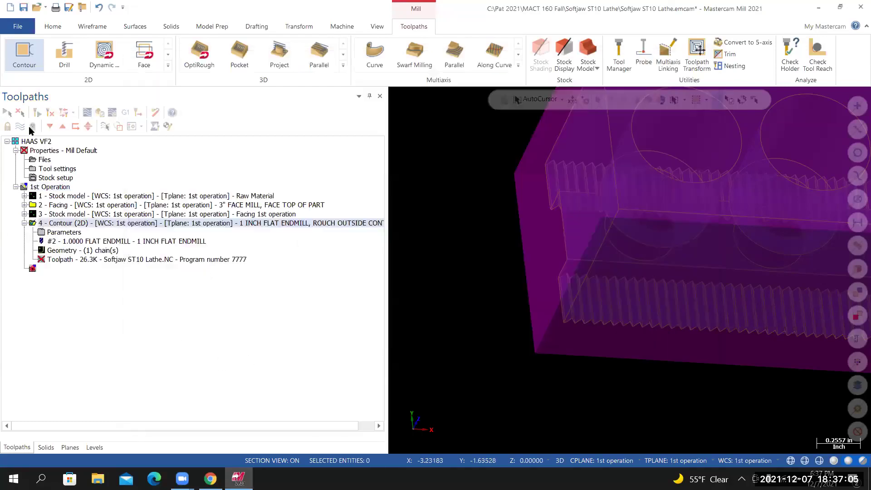
pyautogui.click(51, 115)
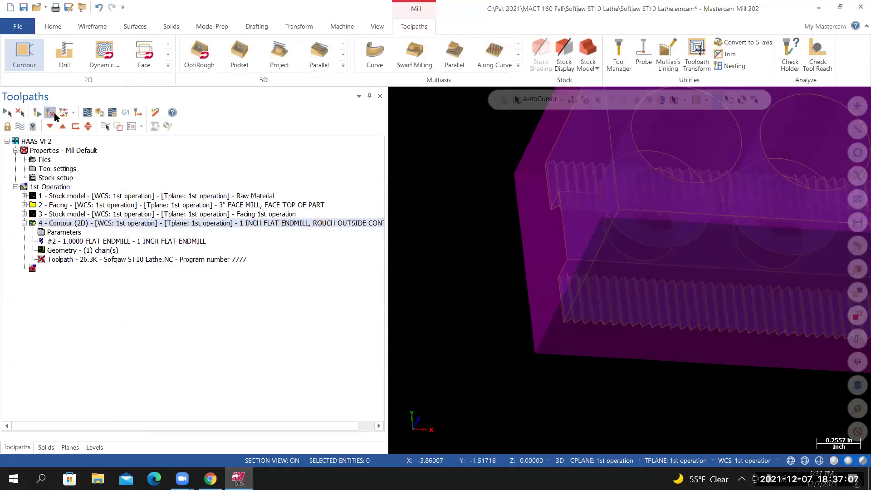
pyautogui.click(69, 447)
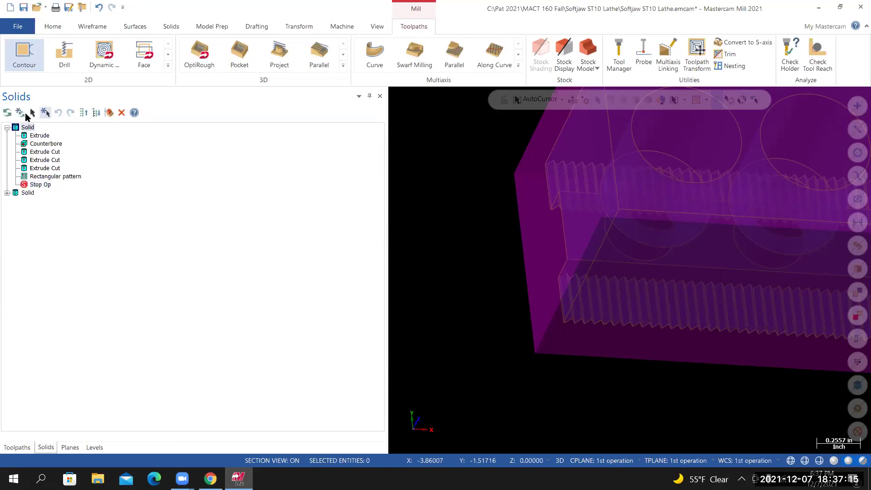
pyautogui.click(8, 113)
pyautogui.click(16, 447)
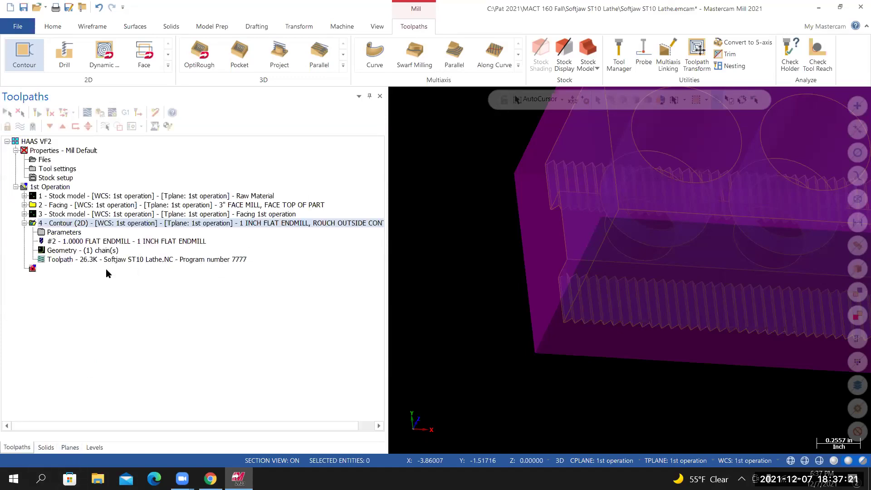
# Step: Verify the facing and regenerated contour operations again, inspect the part's upper corner, and close the simulator
pyautogui.click(63, 224)
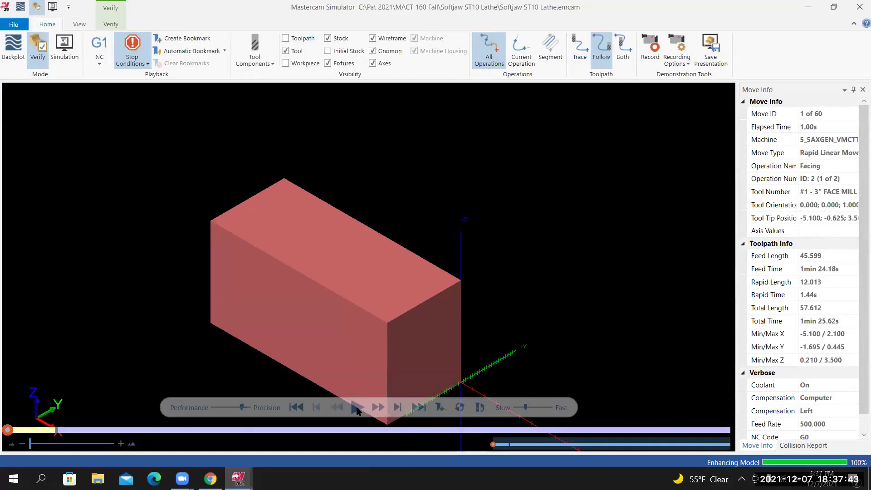
pyautogui.click(357, 408)
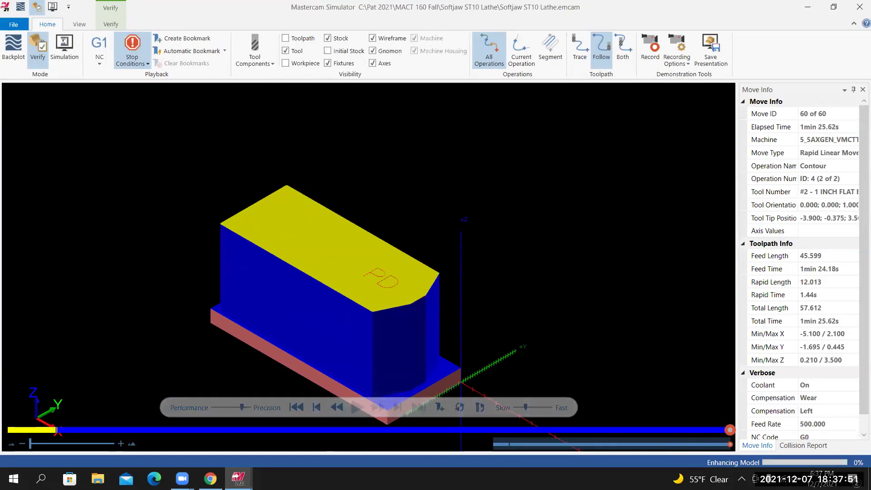
pyautogui.scroll(5, 180, 186)
pyautogui.moveTo(186, 171); pyautogui.dragTo(184, 132, button='middle')
pyautogui.scroll(3, 170, 150)
pyautogui.moveTo(157, 159)
pyautogui.mouseDown(button='middle')
pyautogui.moveTo(161, 171)
pyautogui.moveTo(176, 137)
pyautogui.moveTo(153, 135)
pyautogui.moveTo(122, 177)
pyautogui.moveTo(117, 171)
pyautogui.mouseUp(button='middle')
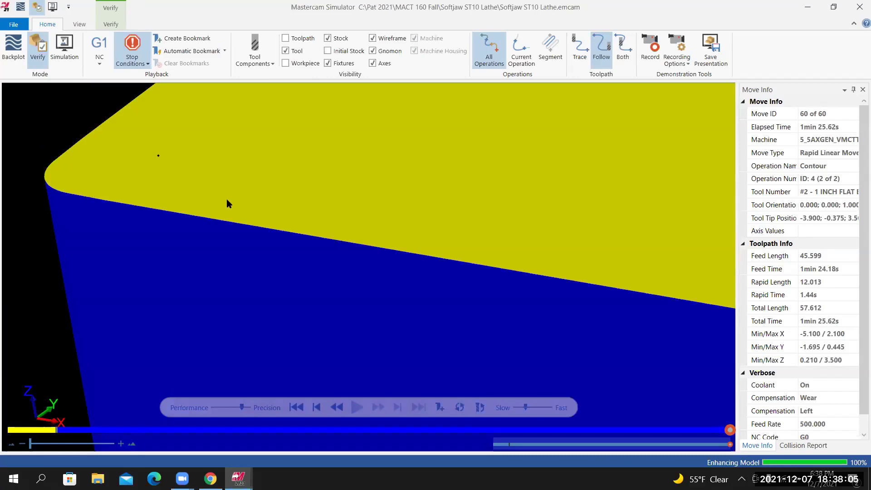
pyautogui.moveTo(258, 204); pyautogui.dragTo(255, 212, button='middle')
pyautogui.scroll(-10, 426, 162)
pyautogui.scroll(3, 425, 163)
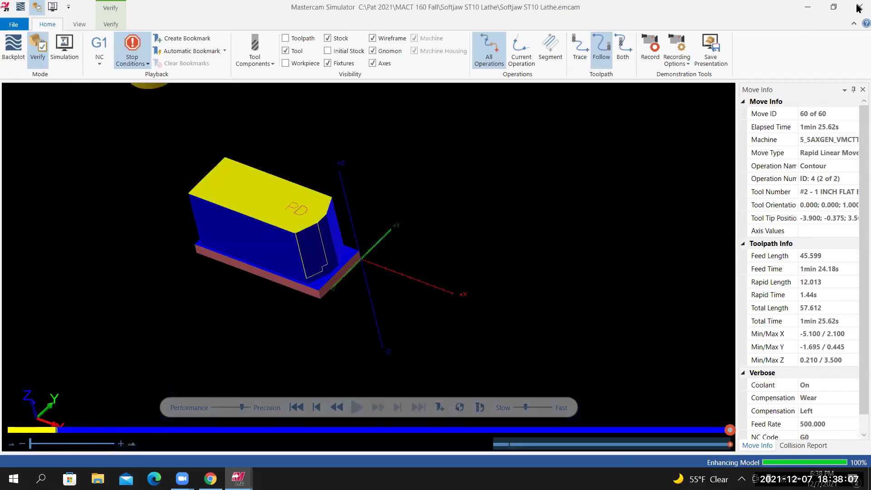
pyautogui.click(860, 7)
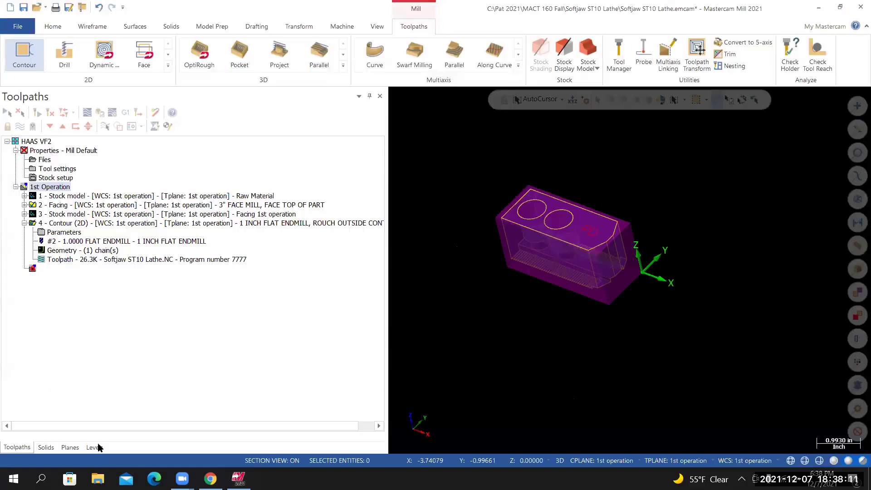
# Step: Select all entities on level 3, Wireframe From Solid
pyautogui.click(95, 447)
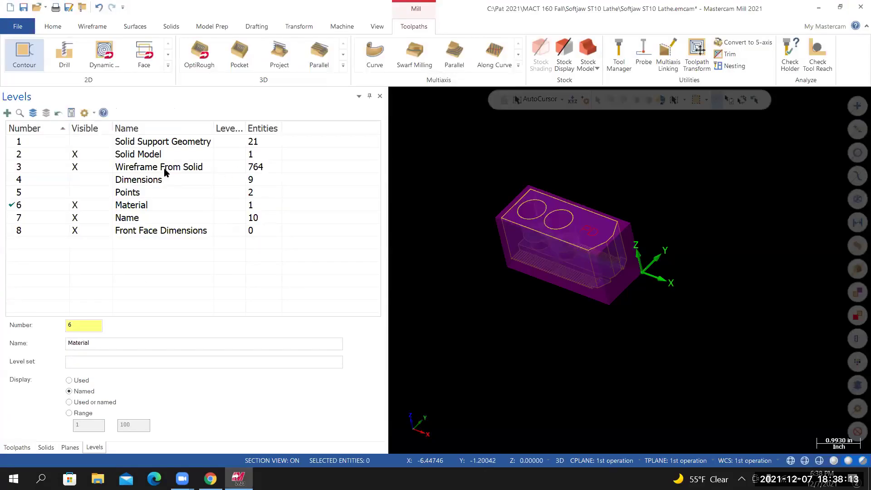
pyautogui.scroll(2, 569, 252)
pyautogui.scroll(1, 569, 252)
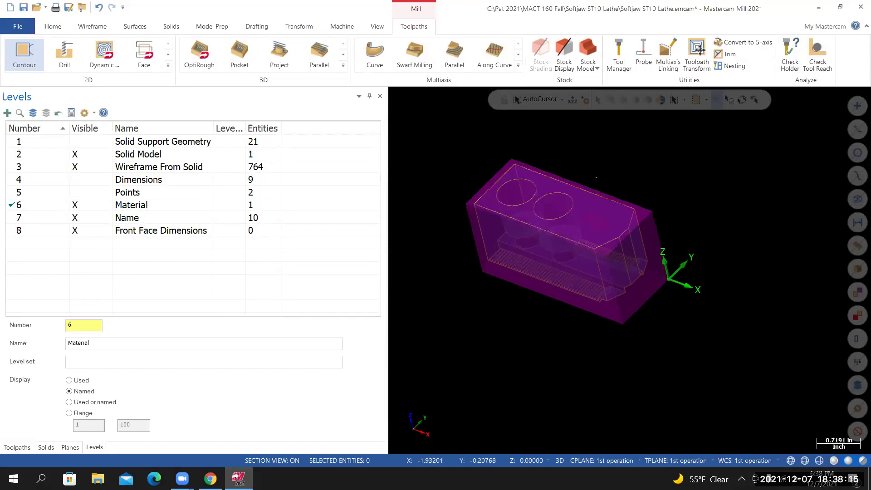
pyautogui.scroll(1, 570, 252)
pyautogui.scroll(1, 571, 250)
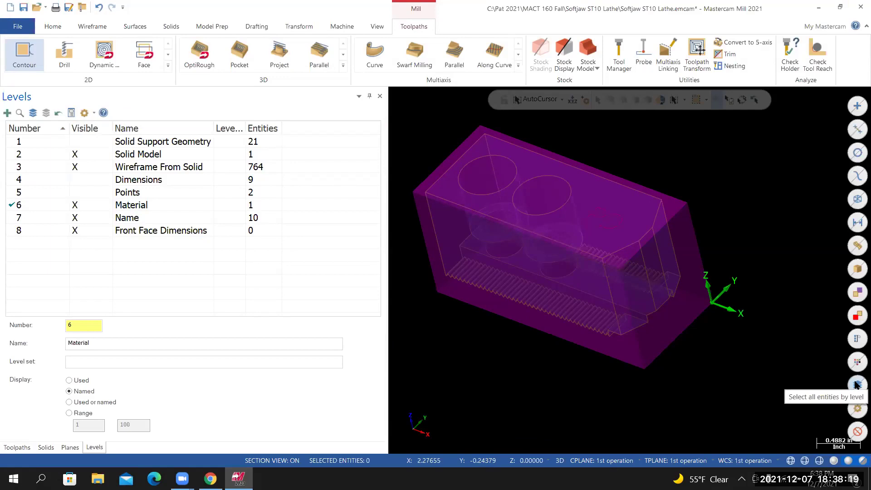
pyautogui.click(857, 384)
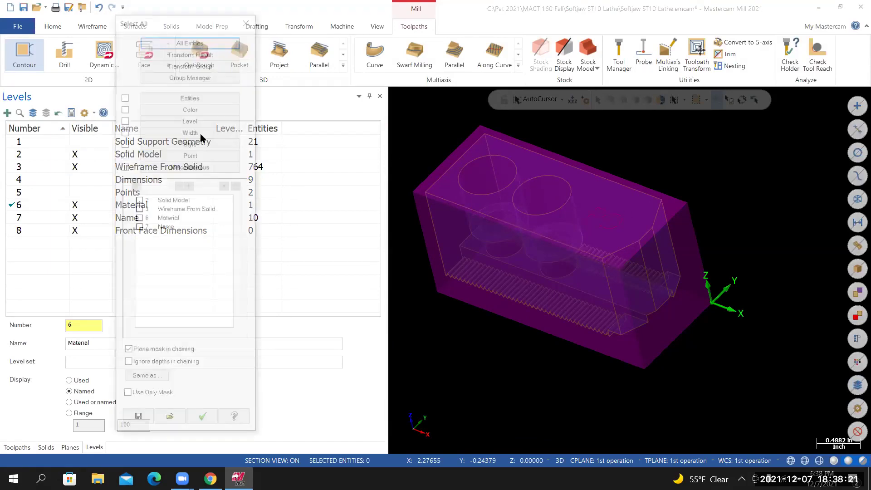
pyautogui.click(139, 208)
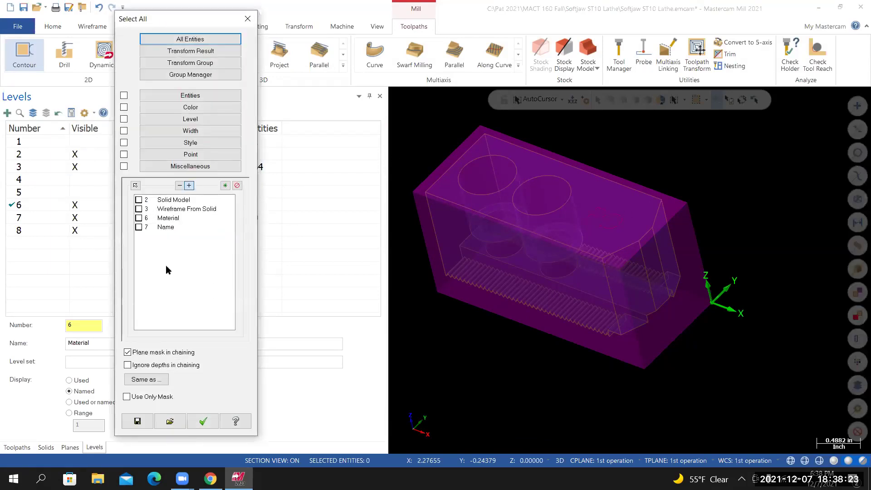
pyautogui.click(202, 421)
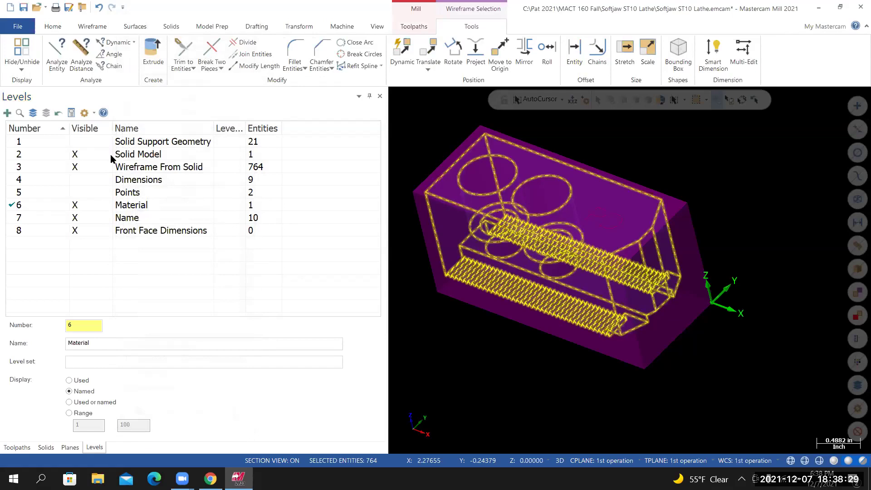
# Step: Recolor the selected solid wireframe red and close the wireframe color choices
pyautogui.press('Escape')
pyautogui.click(94, 62)
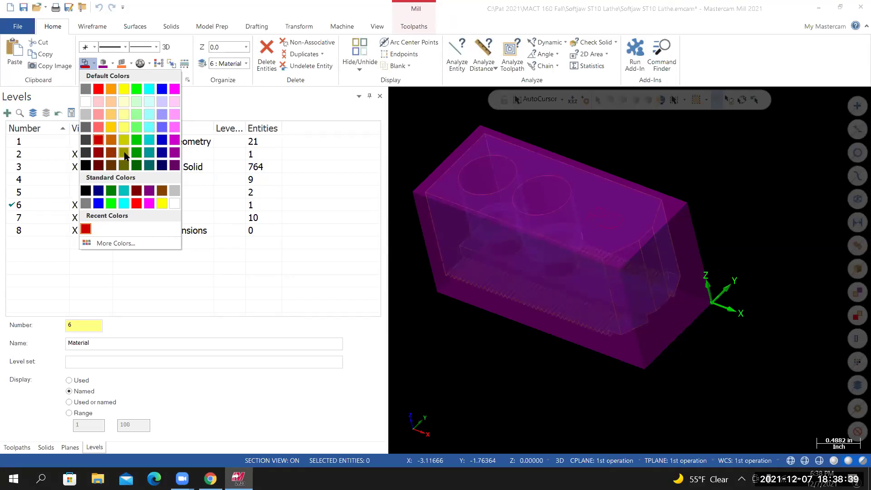
pyautogui.click(384, 221)
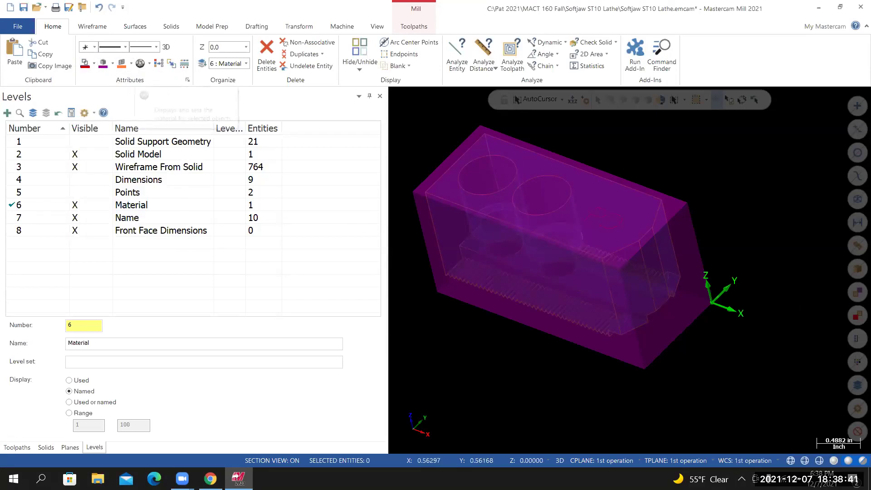
# Step: Select all entities on level 3, Wireframe From Solid, and recolor the wireframe cyan
pyautogui.click(857, 385)
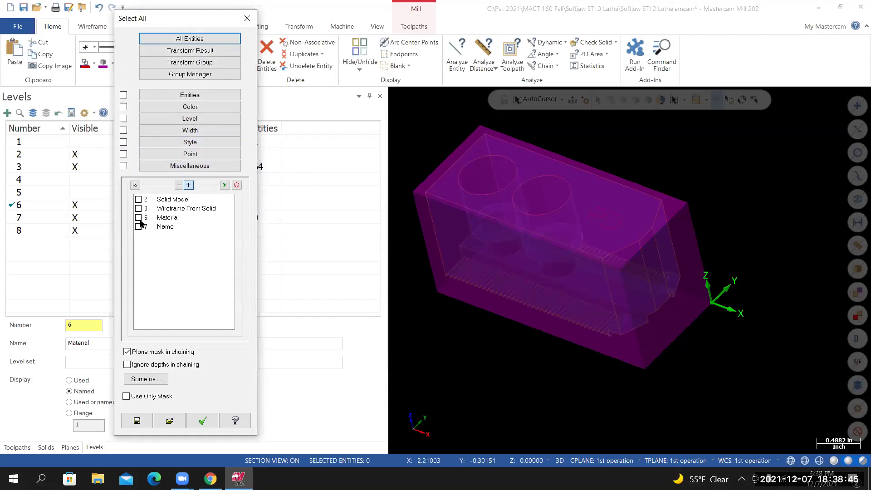
pyautogui.click(138, 208)
pyautogui.click(201, 419)
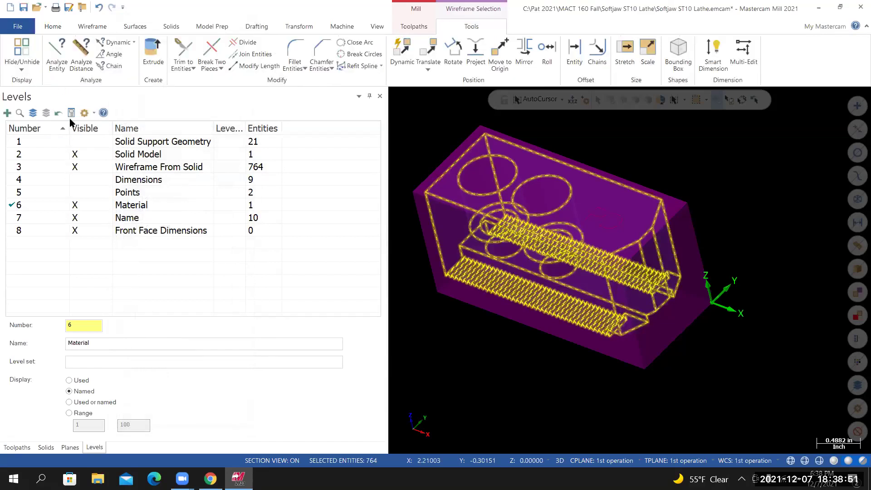
pyautogui.click(54, 26)
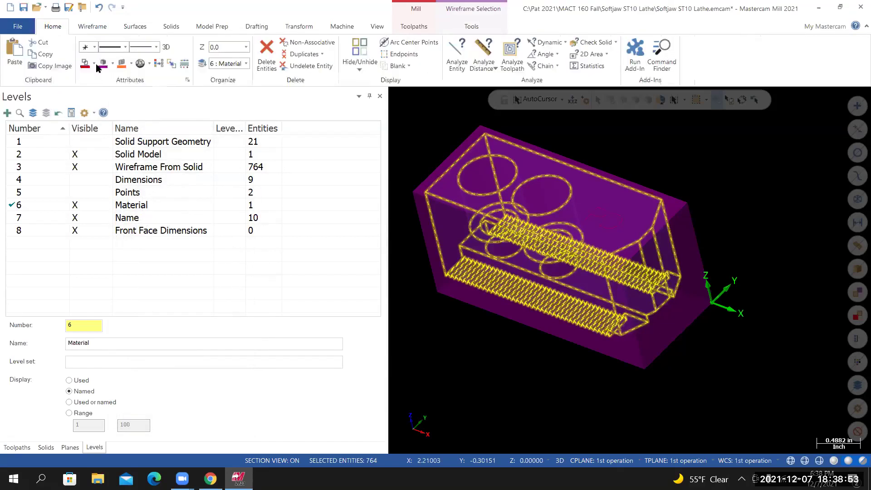
pyautogui.click(94, 65)
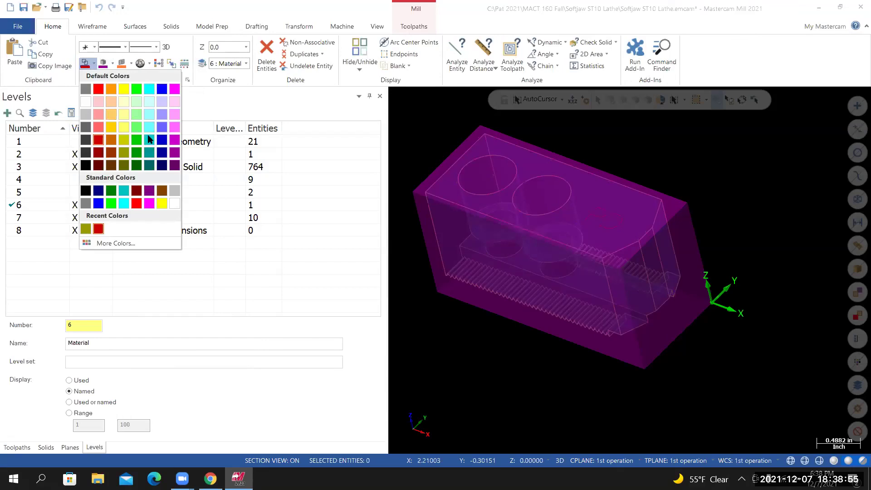
pyautogui.click(256, 175)
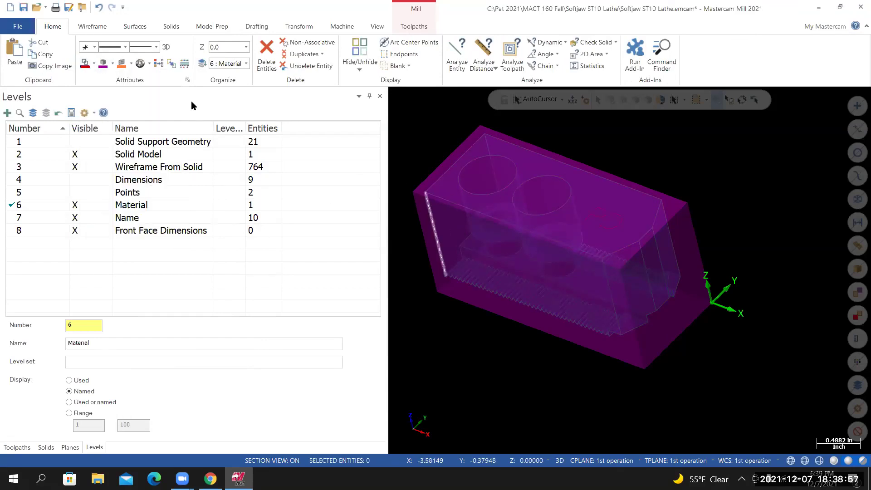
# Step: Create a stock model named Rough Outside Contour, using the Facing 1st operation stock model as its initial shape
pyautogui.scroll(-3, 495, 244)
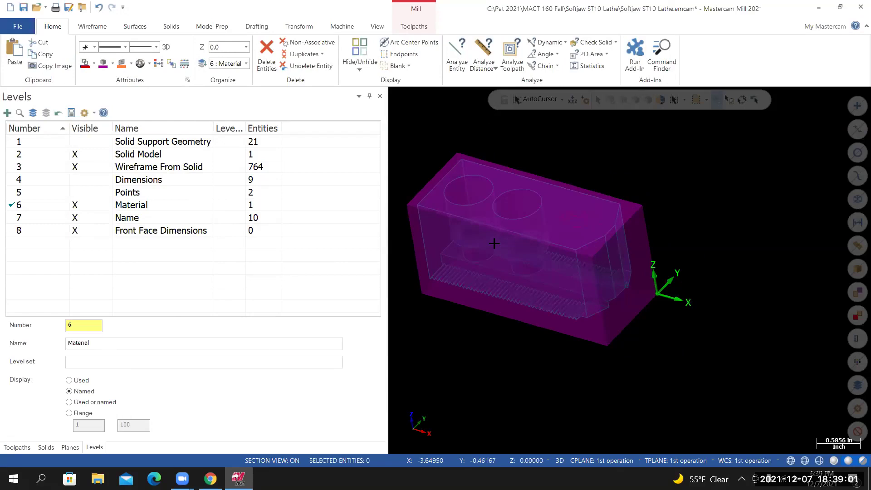
pyautogui.scroll(2, 451, 236)
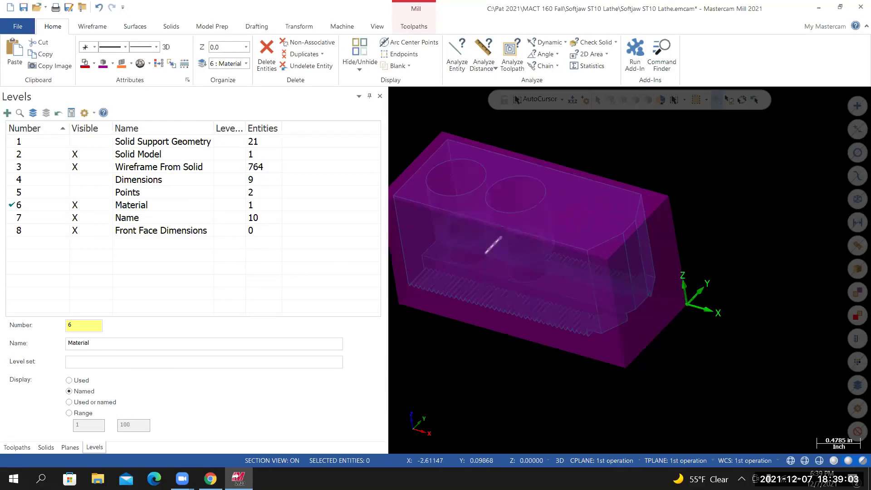
pyautogui.click(22, 136)
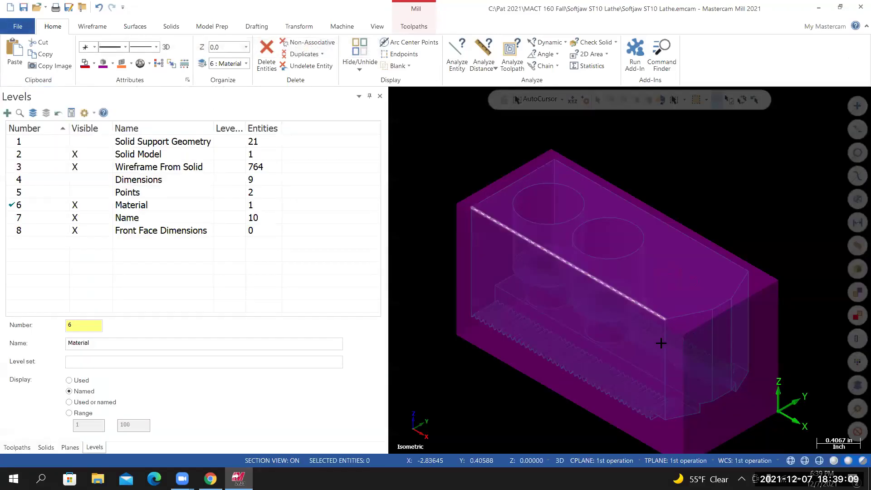
pyautogui.hotkey('alt', 'F1')
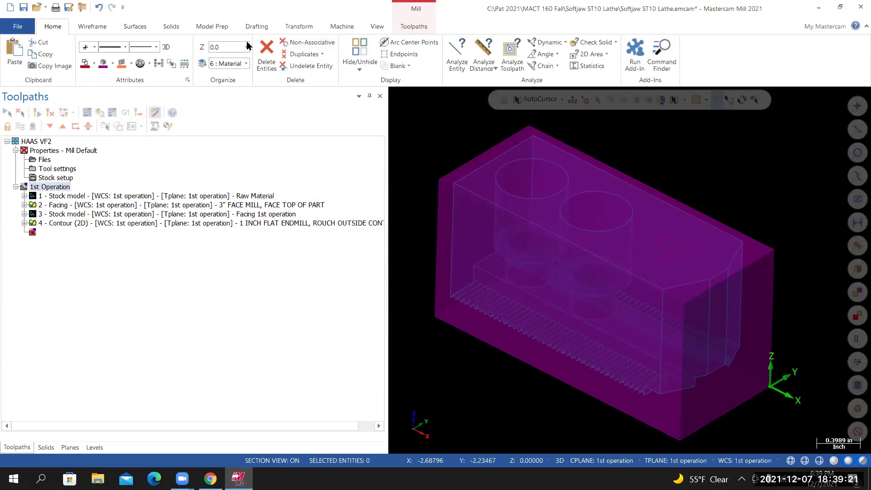
pyautogui.click(413, 29)
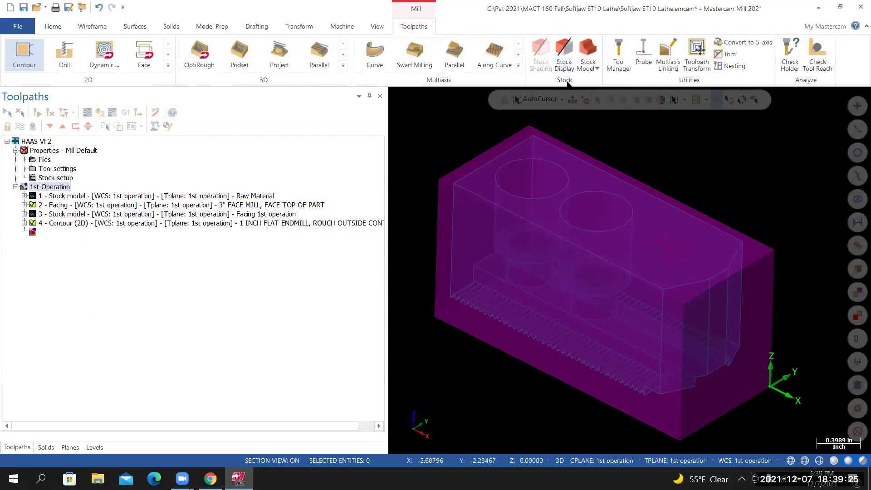
pyautogui.click(588, 51)
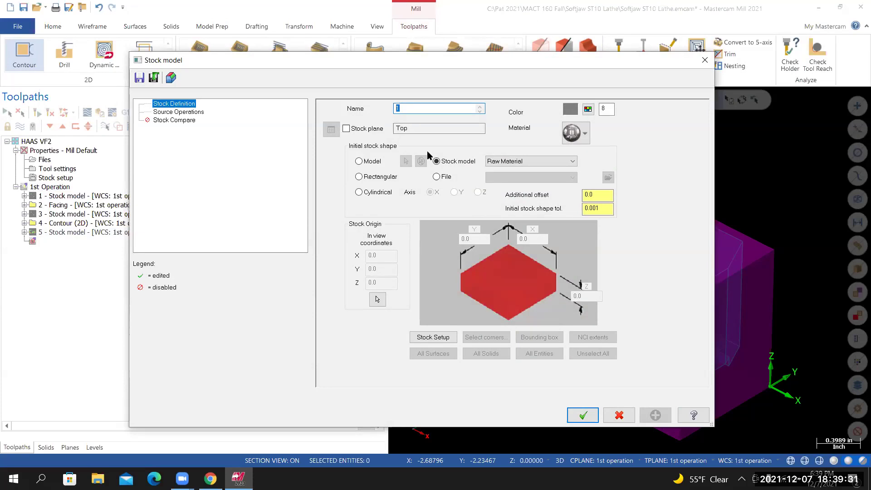
pyautogui.write('r')
pyautogui.write('Rough Ou')
pyautogui.write('tside Conotou')
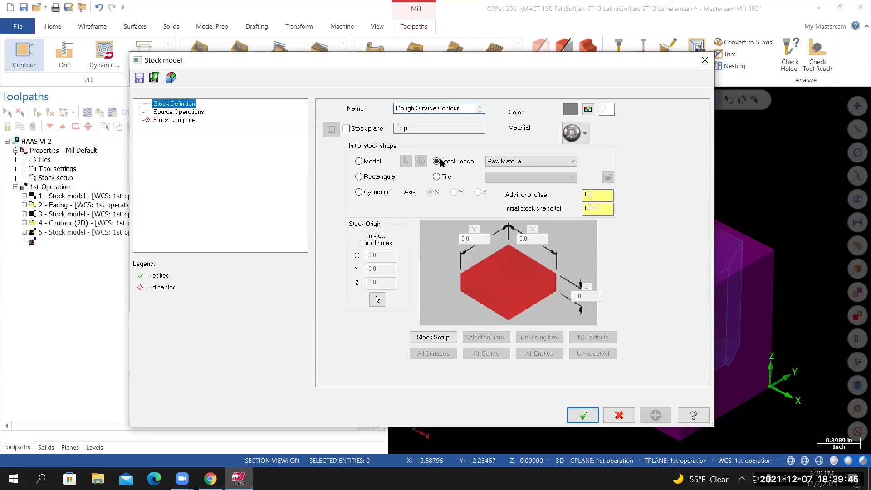
pyautogui.click(524, 163)
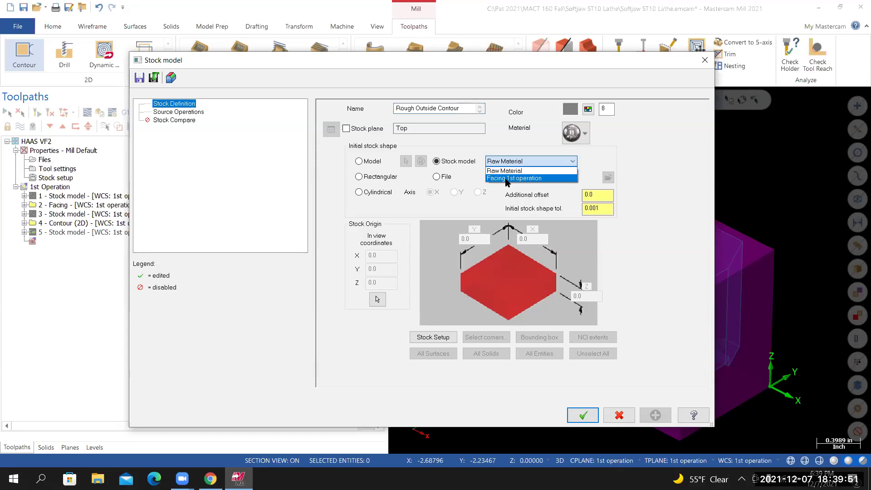
pyautogui.click(507, 178)
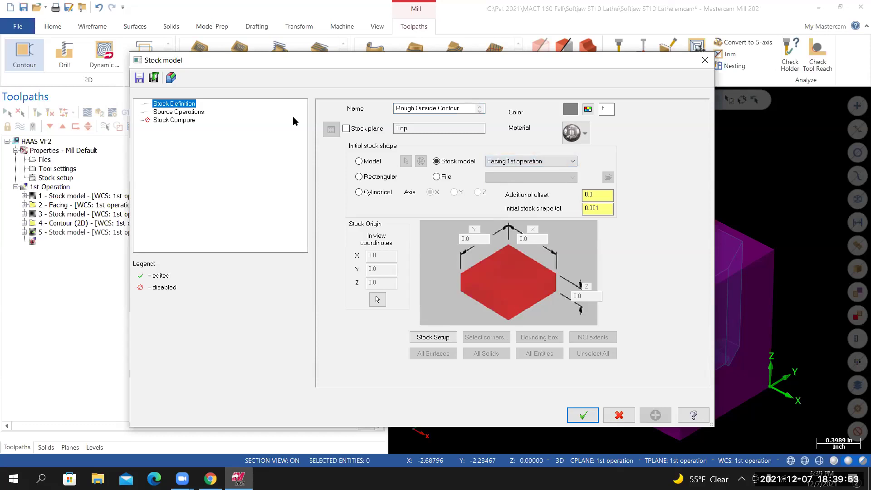
# Step: Set the 1 inch flat endmill outside contour as the stock model's source operation and accept the definition
pyautogui.click(189, 113)
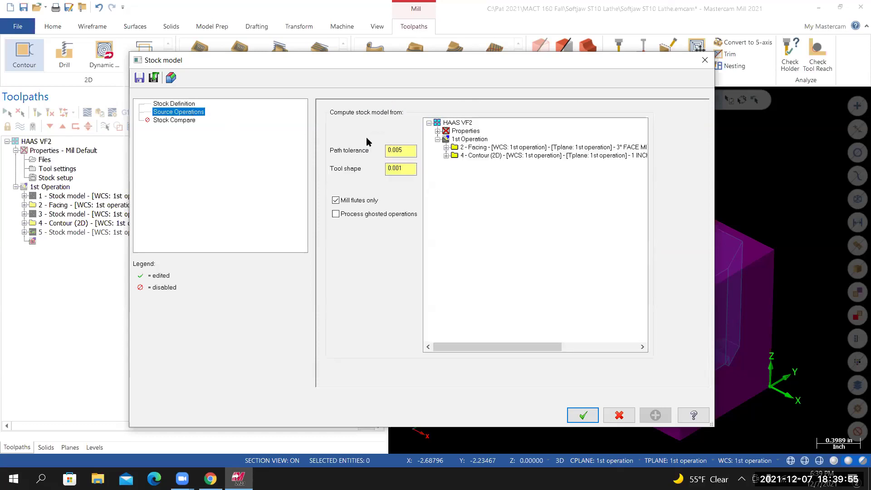
pyautogui.click(481, 157)
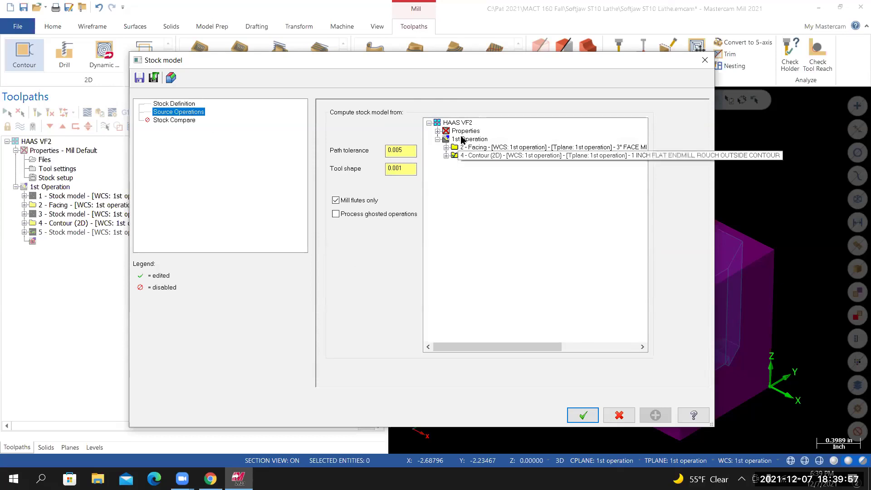
pyautogui.press('Return')
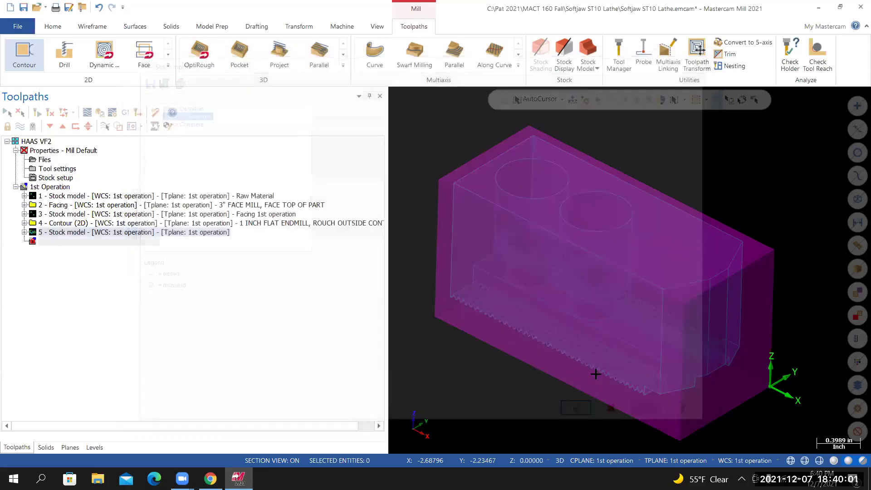
# Step: Hide the Solid Model and Material levels to inspect the Rough Outside Contour stock model, and restore both levels
pyautogui.moveTo(628, 293); pyautogui.dragTo(610, 294, button='middle')
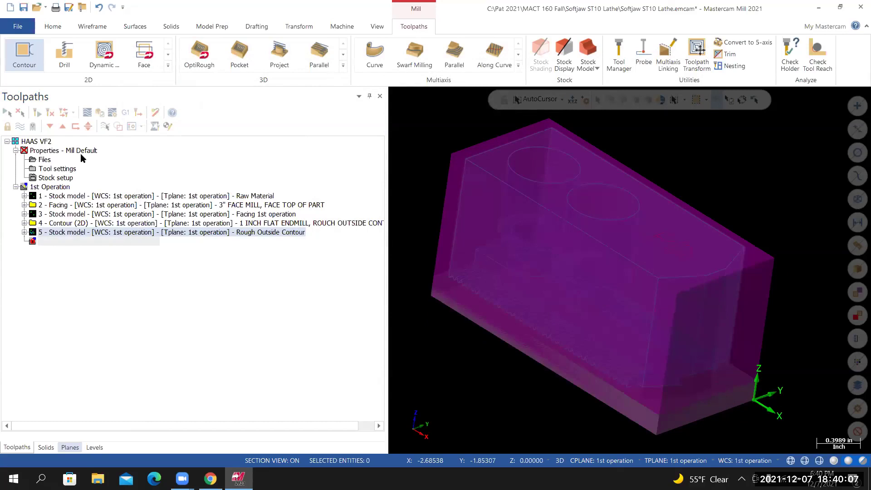
pyautogui.hotkey('alt', 'z')
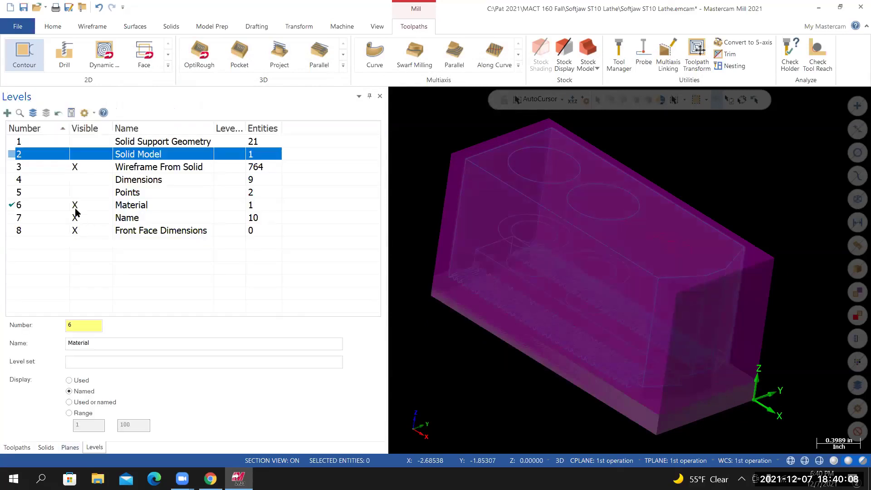
pyautogui.click(15, 168)
pyautogui.click(77, 206)
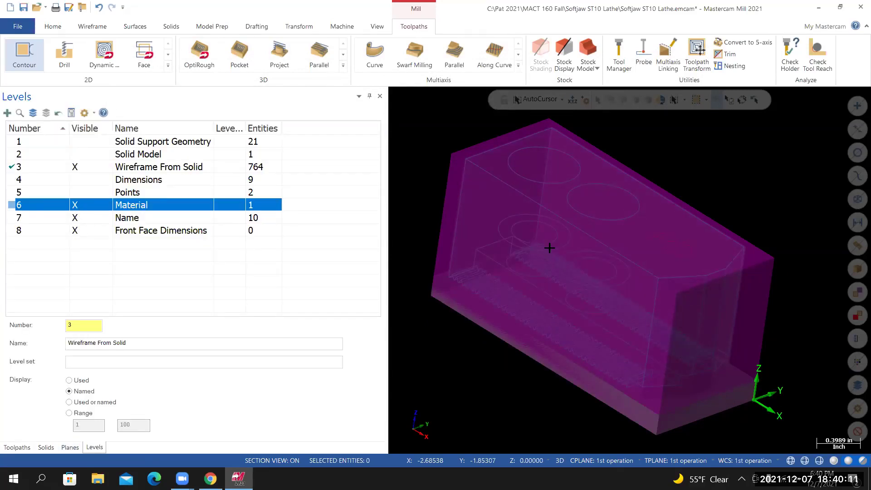
pyautogui.moveTo(578, 259)
pyautogui.mouseDown(button='middle')
pyautogui.moveTo(579, 296)
pyautogui.moveTo(567, 314)
pyautogui.moveTo(553, 261)
pyautogui.moveTo(548, 307)
pyautogui.moveTo(558, 268)
pyautogui.moveTo(532, 276)
pyautogui.mouseUp(button='middle')
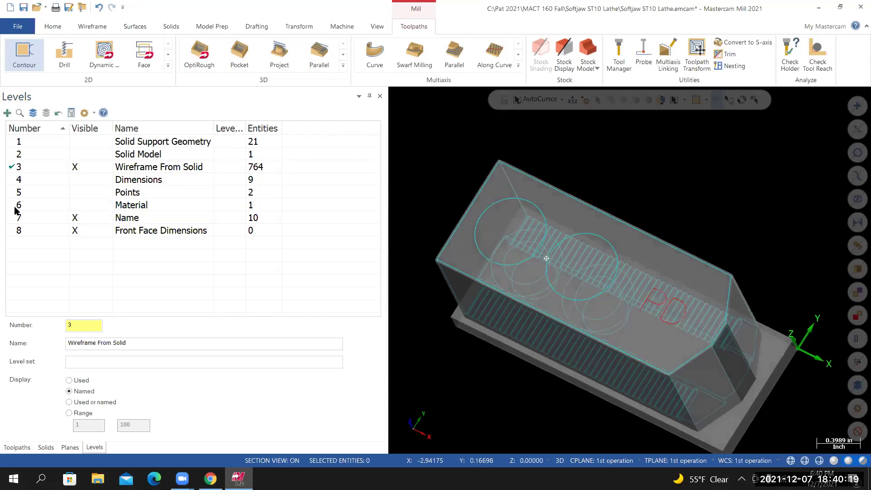
pyautogui.hotkey('alt', '7')
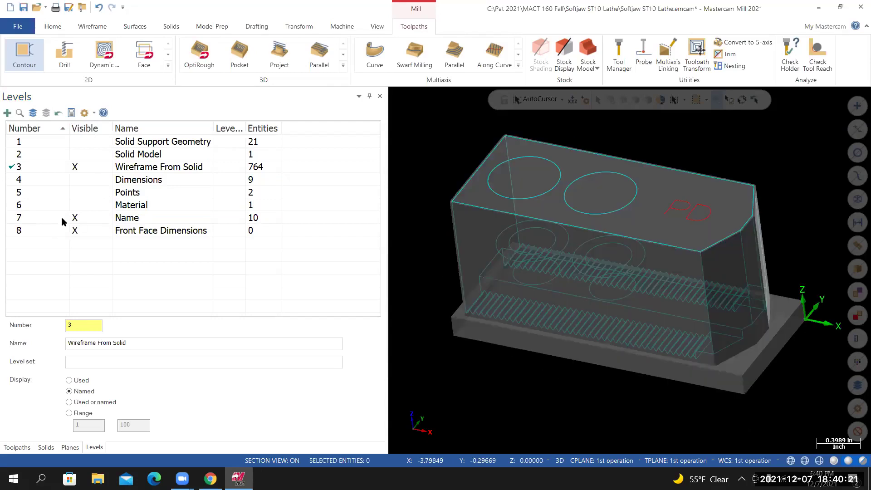
pyautogui.click(90, 155)
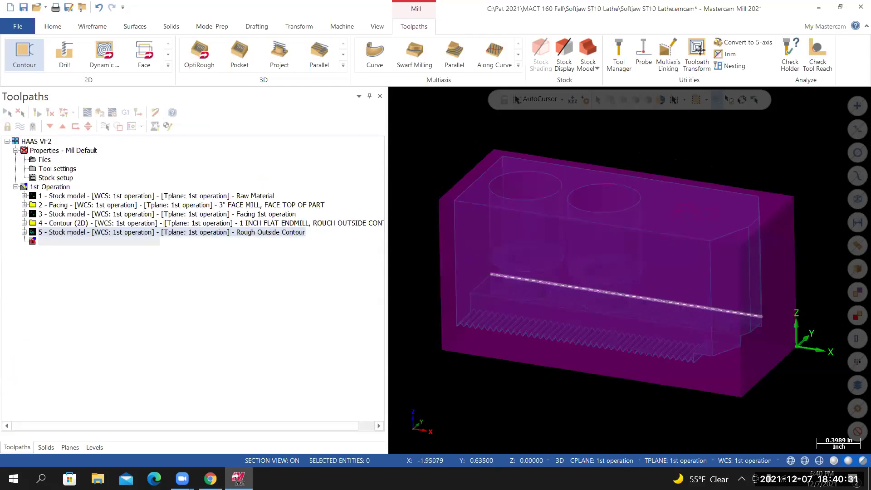
# Step: Make level 3, Wireframe From Solid, the active level and hide the Material level
pyautogui.click(94, 448)
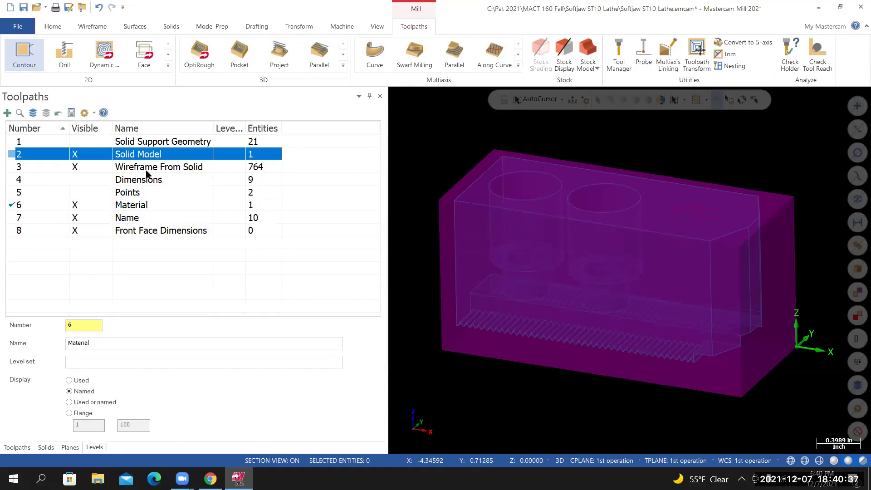
pyautogui.click(163, 169)
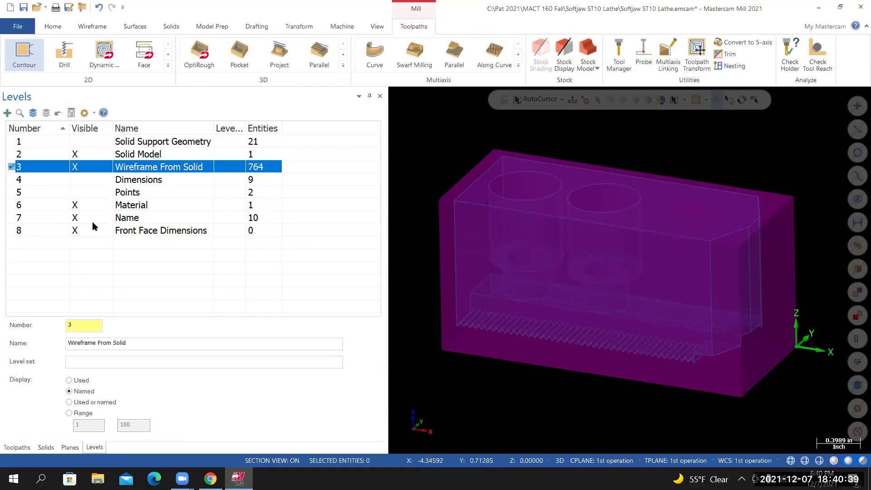
pyautogui.click(78, 208)
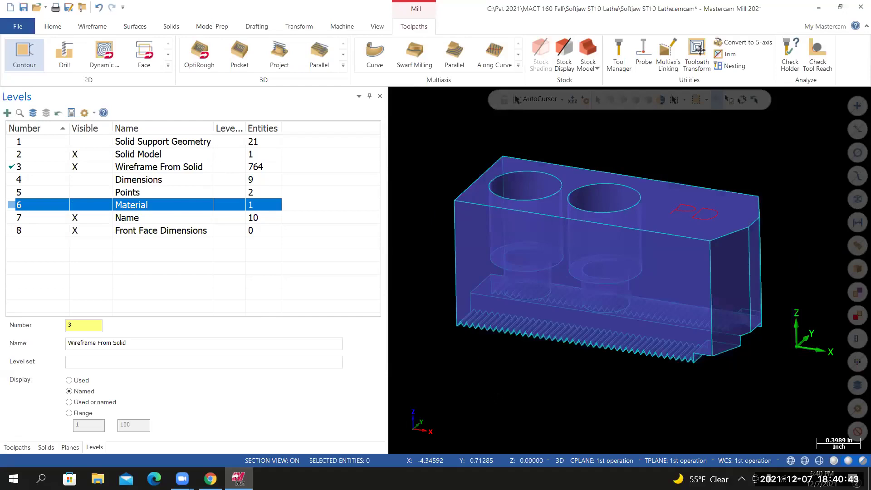
pyautogui.moveTo(503, 335); pyautogui.dragTo(521, 335, button='middle')
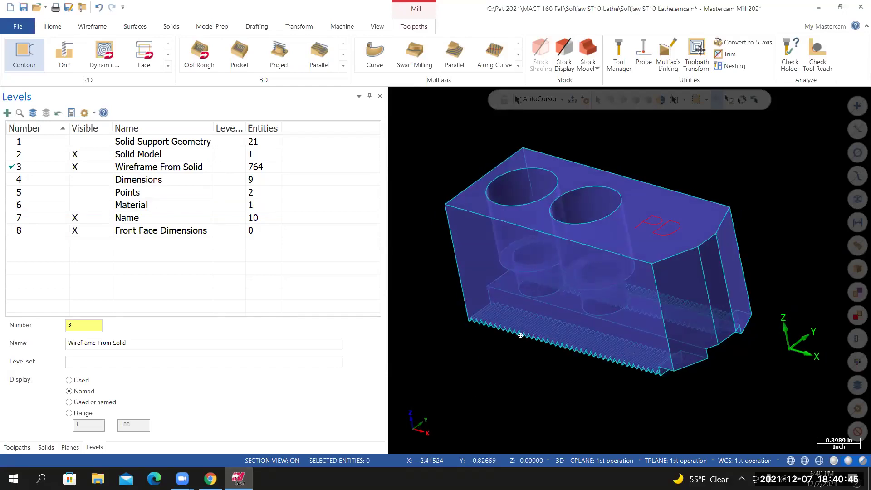
pyautogui.moveTo(520, 335); pyautogui.dragTo(523, 355, button='middle')
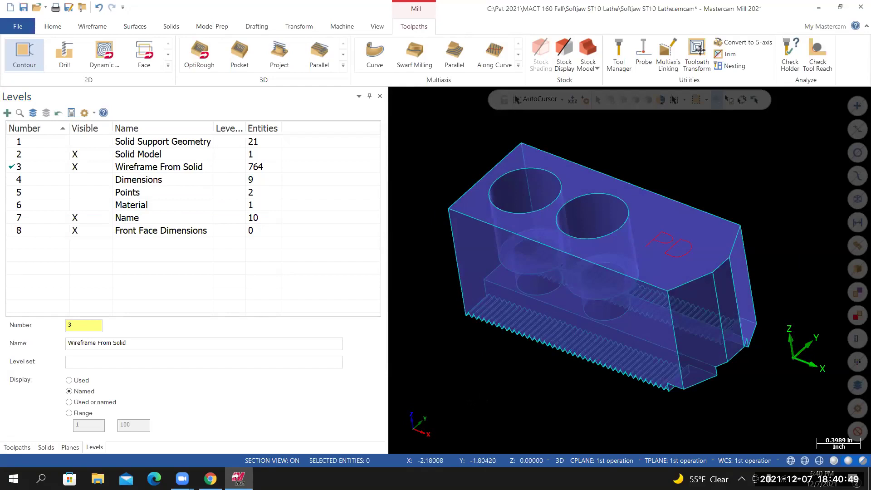
pyautogui.moveTo(626, 275); pyautogui.dragTo(629, 272, button='middle')
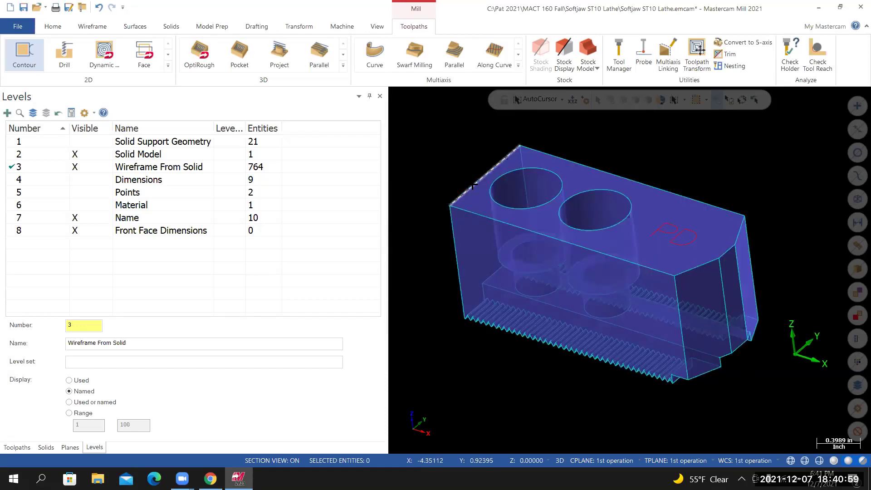
# Step: Check the tool list on the Softjaw Lathe discussion page in Chrome and switch back to Mastercam
pyautogui.click(17, 447)
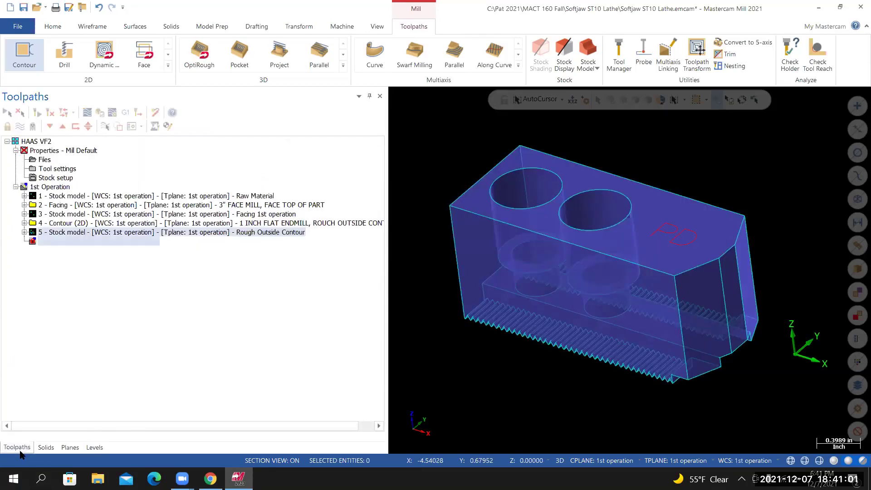
pyautogui.click(210, 479)
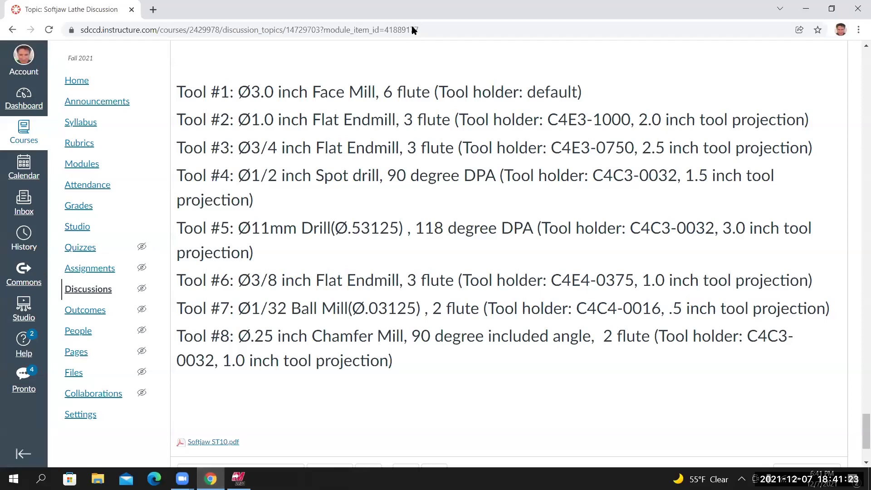
pyautogui.hotkey('alt', 'Tab')
# Step: Start a new 2D contour toolpath and chain the outer perimeter of the part's top face
pyautogui.click(18, 55)
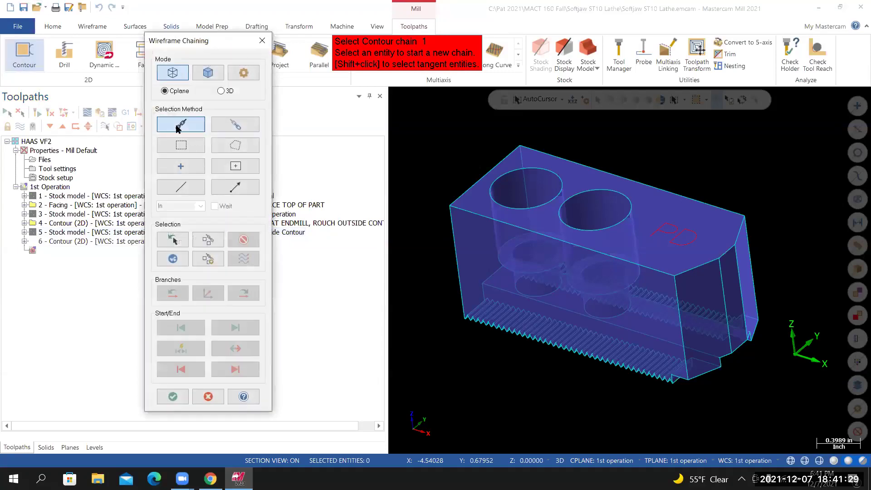
pyautogui.click(199, 129)
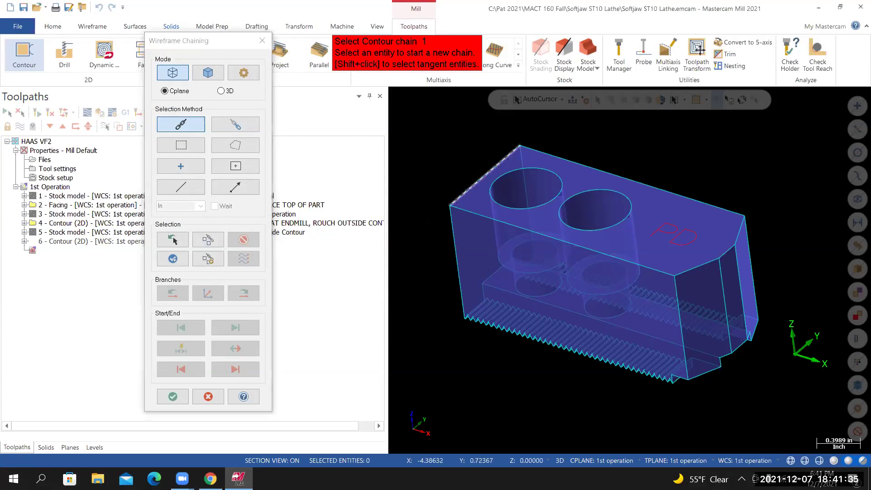
pyautogui.click(467, 190)
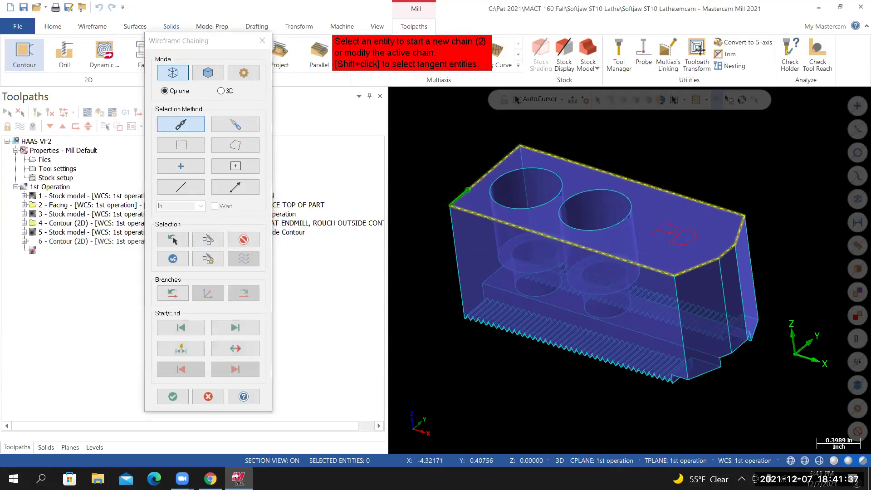
# Step: Accept the chained top outline and add the 3/4 flat endmill from the tool library, filtering the list to a 0.75 diameter
pyautogui.click(172, 396)
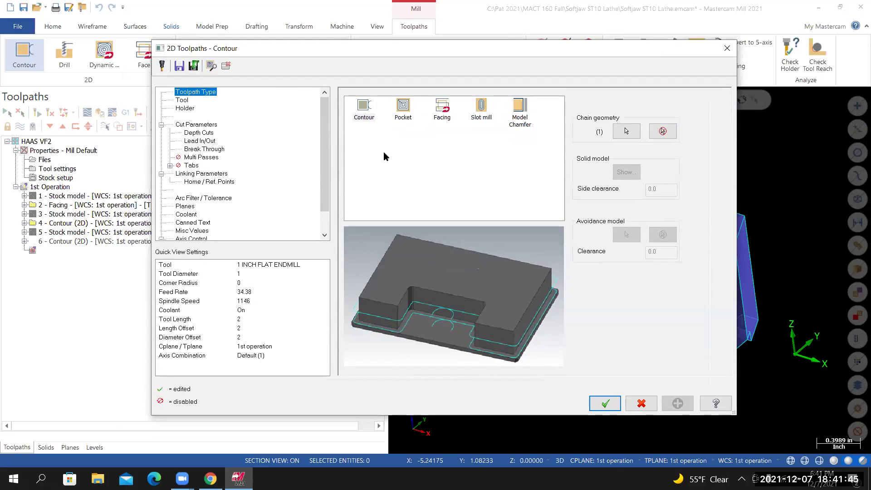
pyautogui.press('Down')
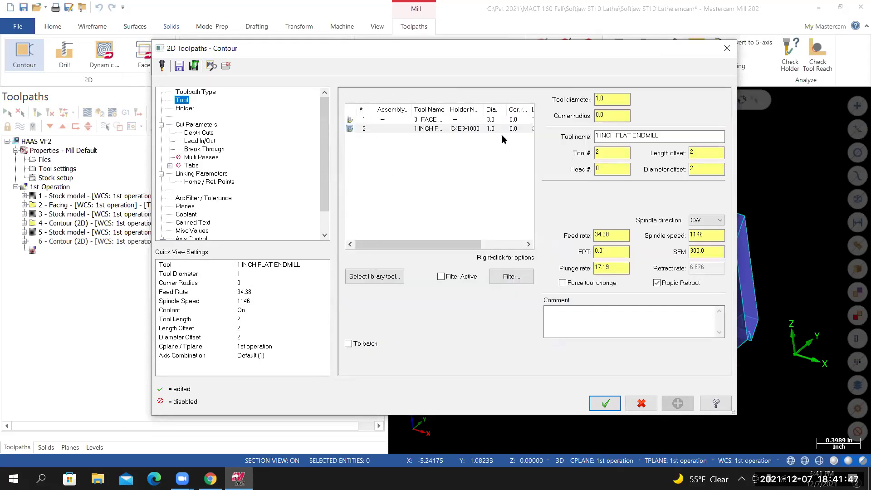
pyautogui.click(376, 278)
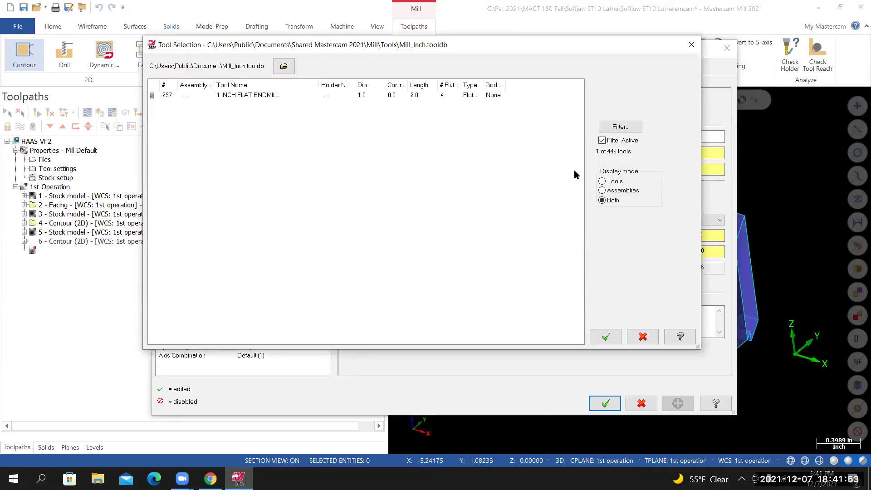
pyautogui.click(620, 129)
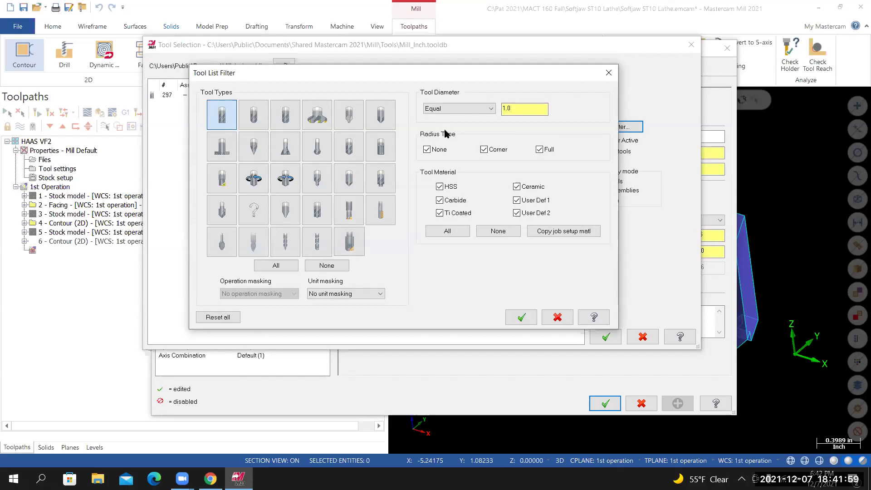
pyautogui.moveTo(531, 111); pyautogui.dragTo(480, 112)
pyautogui.write('0.75')
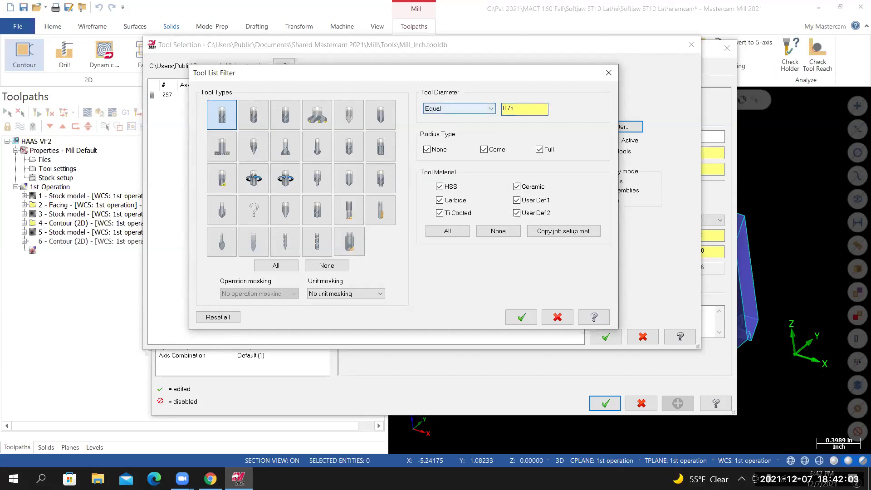
pyautogui.click(521, 318)
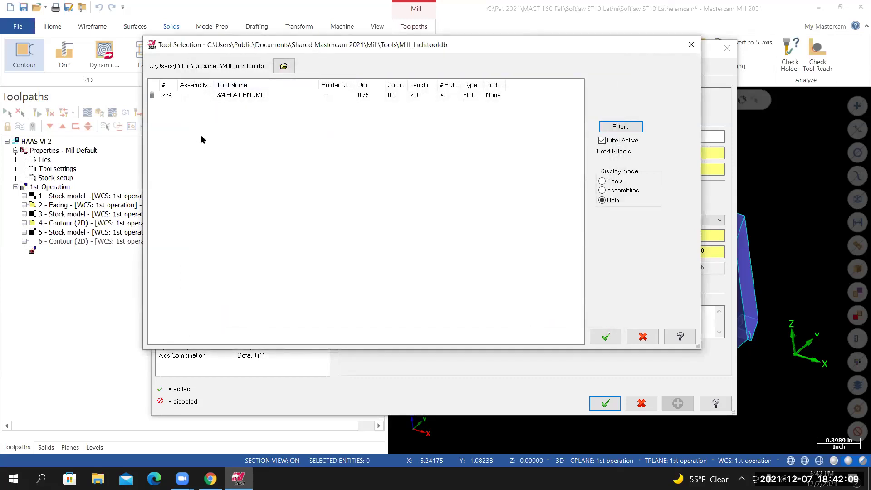
pyautogui.doubleClick(233, 95)
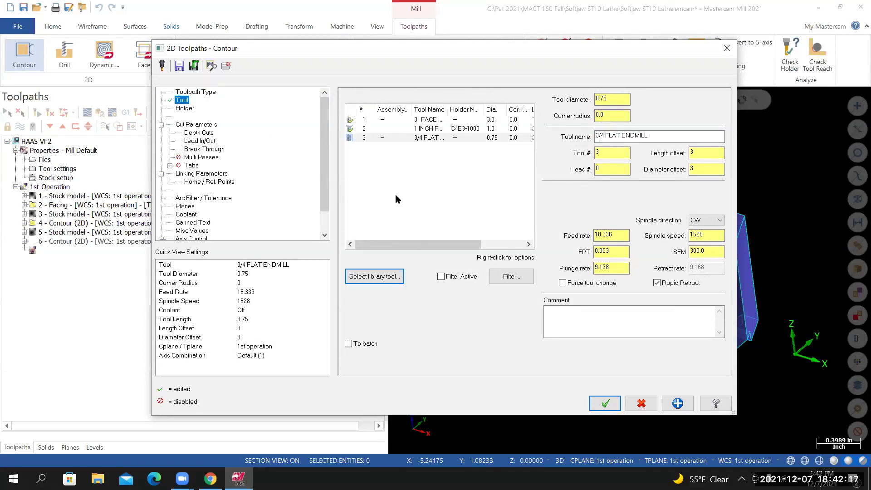
# Step: Edit the 3/4 flat endmill, checking it against the course tool list, set 3 flutes and recalculate its feeds and spindle speed
pyautogui.rightClick(410, 137)
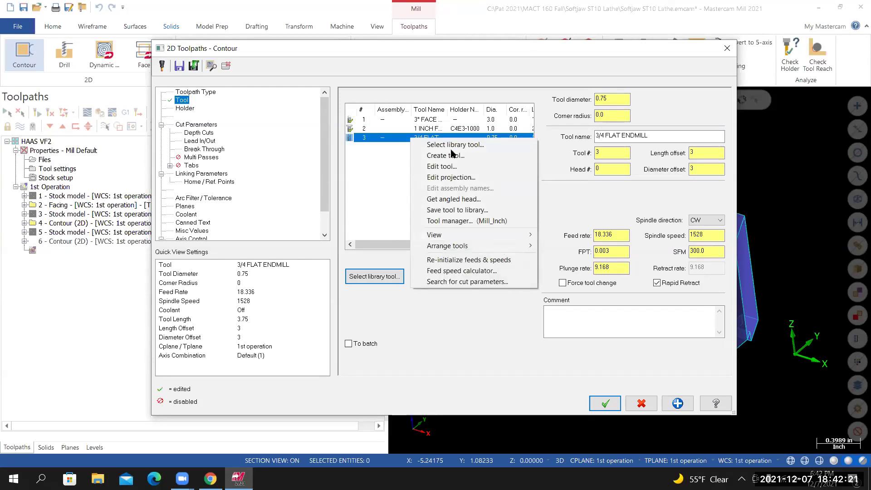
pyautogui.click(439, 167)
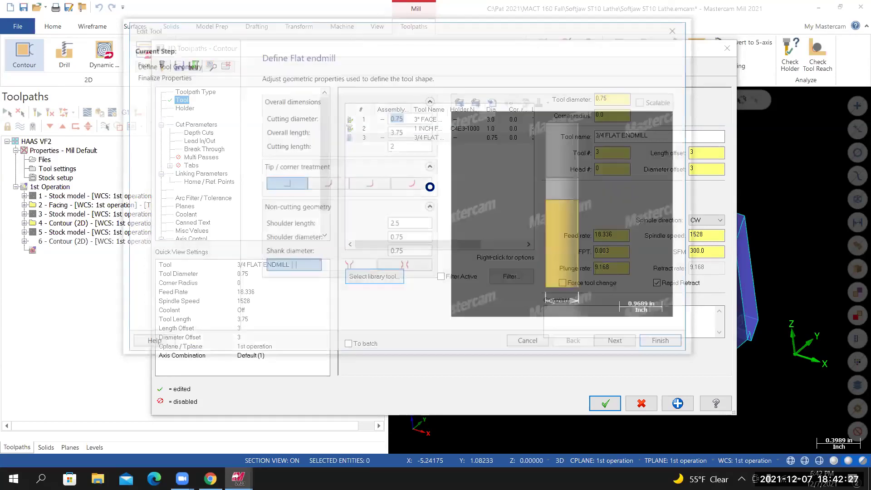
pyautogui.click(406, 223)
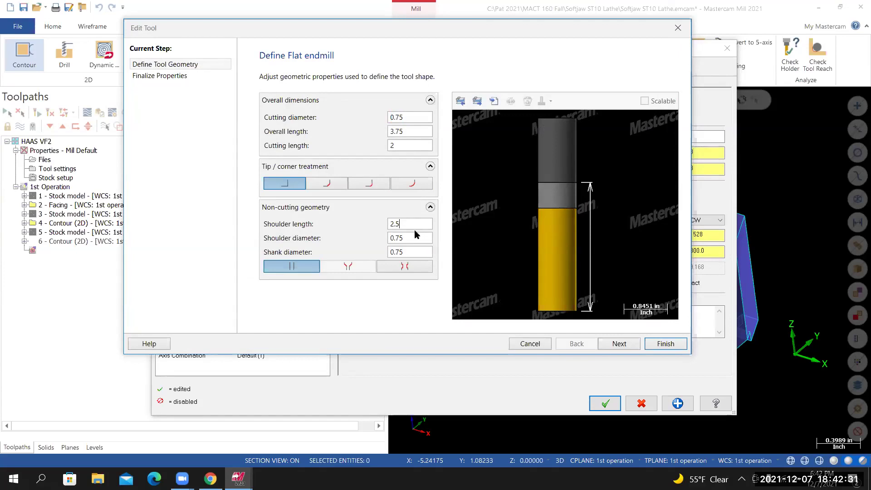
pyautogui.click(211, 479)
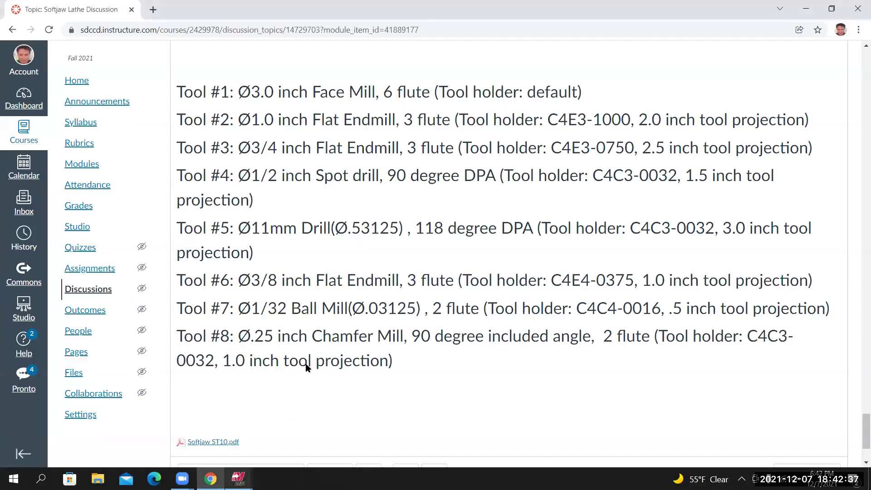
pyautogui.hotkey('alt', 'Tab')
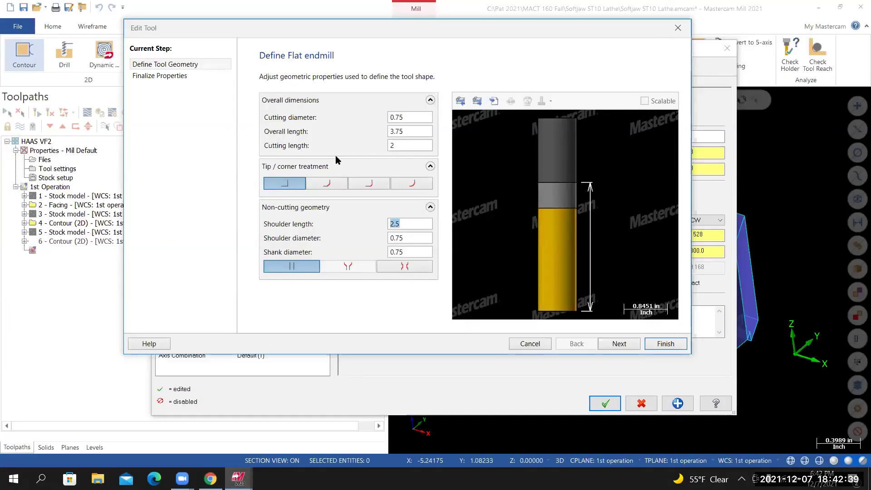
pyautogui.click(619, 344)
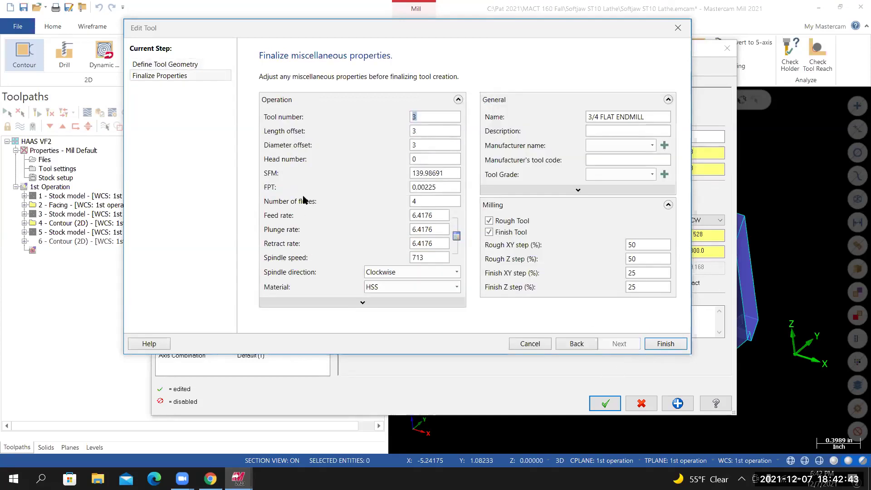
pyautogui.click(416, 201)
pyautogui.write('3')
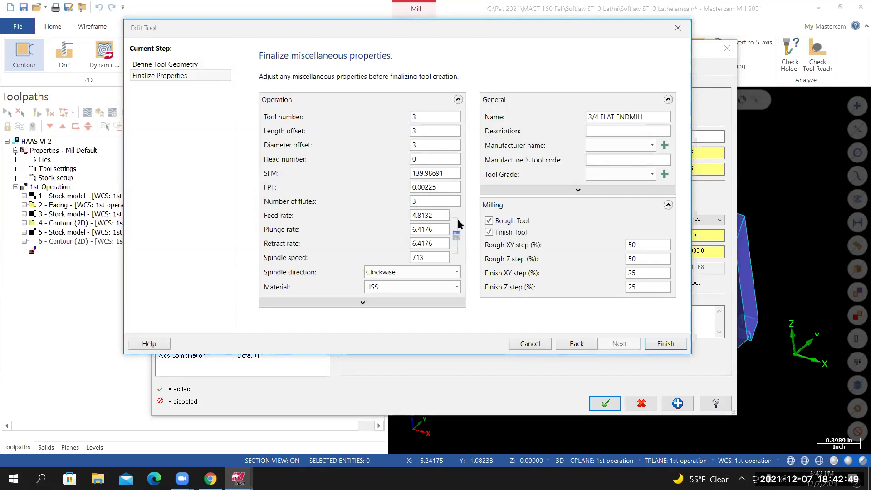
pyautogui.click(456, 236)
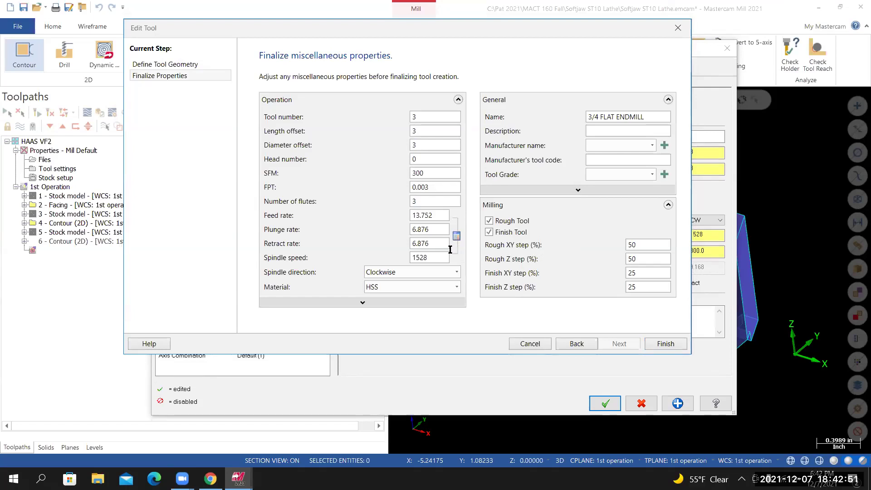
# Step: Turn on flood coolant for the 3/4 flat endmill and finish editing the tool
pyautogui.click(307, 304)
pyautogui.click(286, 292)
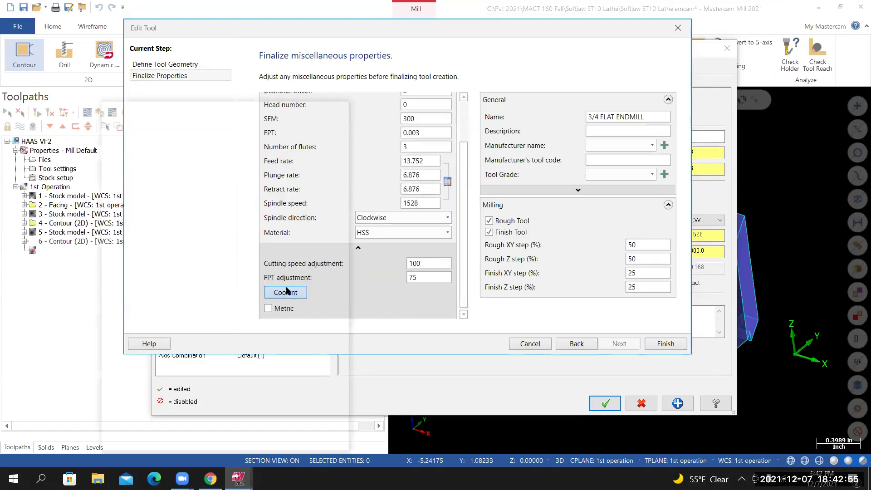
pyautogui.click(350, 88)
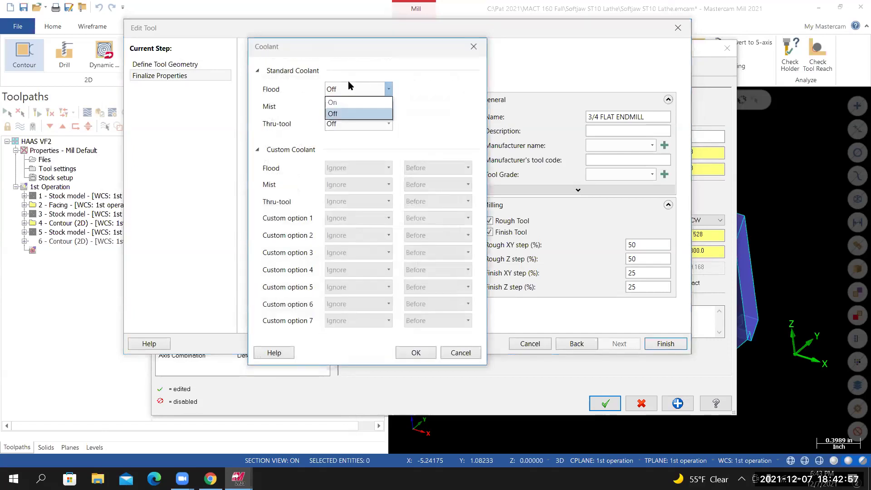
pyautogui.click(335, 103)
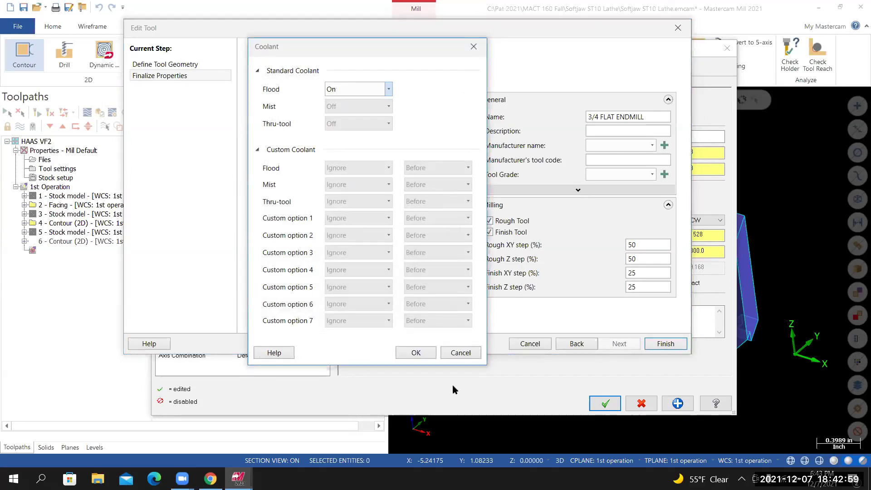
pyautogui.click(416, 353)
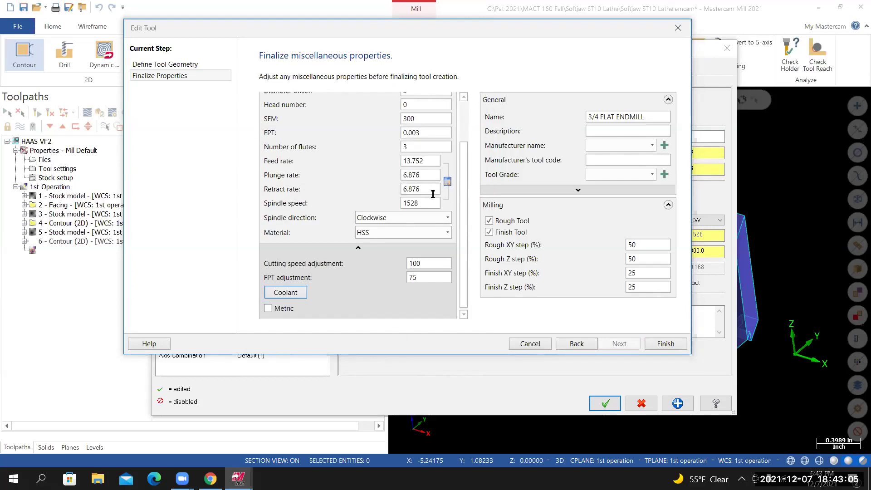
pyautogui.click(663, 344)
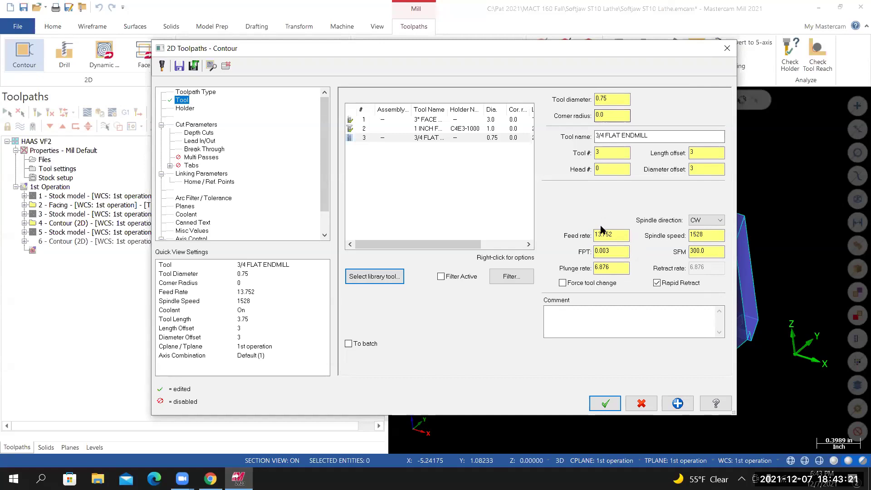
# Step: Set the endmill's feed per tooth to .75*.01 and its plunge rate to 34.38/2
pyautogui.moveTo(613, 252); pyautogui.dragTo(558, 257)
pyautogui.write('.75*.01')
pyautogui.press('Return')
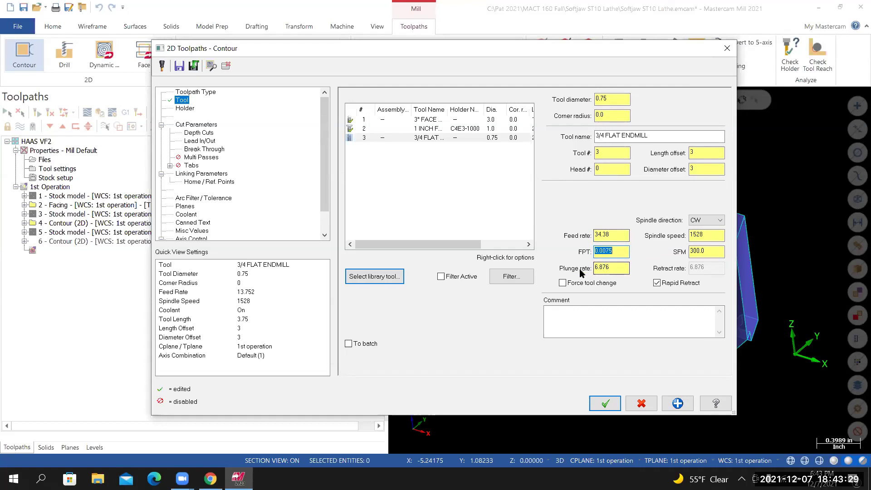
pyautogui.doubleClick(608, 267)
pyautogui.write('34.38')
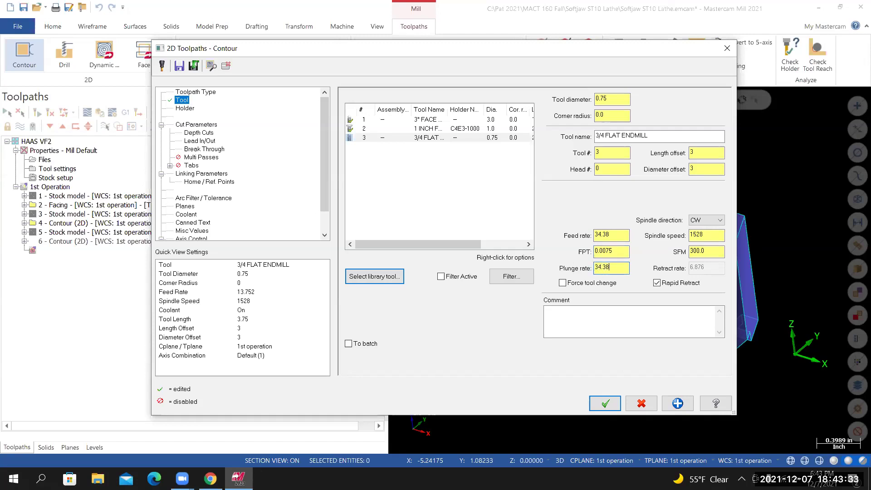
pyautogui.write('/2')
pyautogui.press('Return')
# Step: Copy the tool name into the operation comment and complete it as "3/4 FLAT ENDMILL, FINISH PASS OUTSIDE CONTOUR"
pyautogui.click(571, 317)
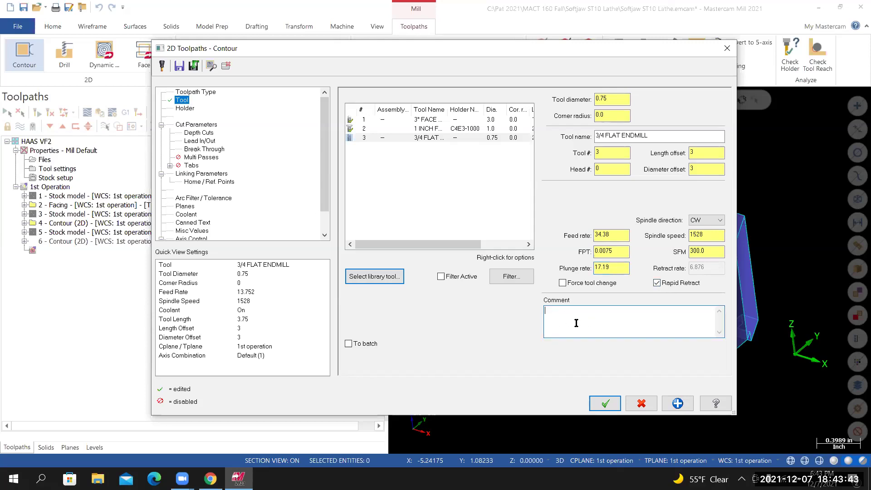
pyautogui.moveTo(650, 136); pyautogui.dragTo(613, 140)
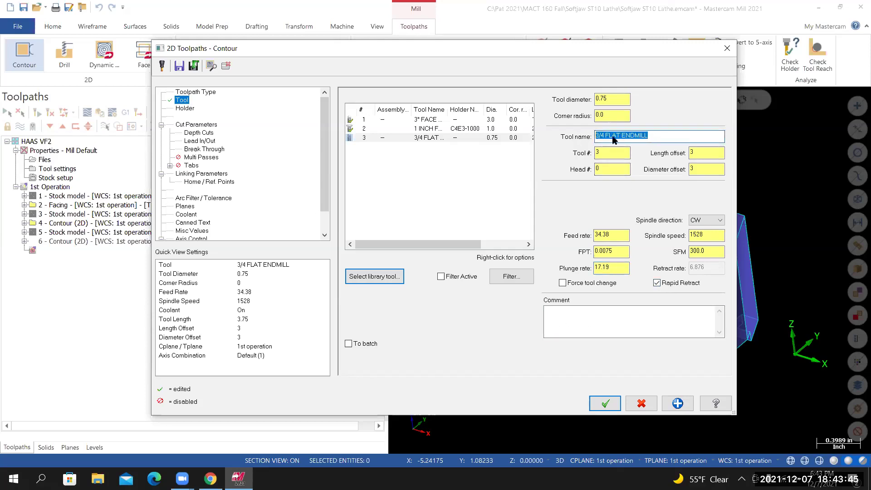
pyautogui.rightClick(614, 139)
pyautogui.click(639, 170)
pyautogui.rightClick(560, 310)
pyautogui.click(570, 350)
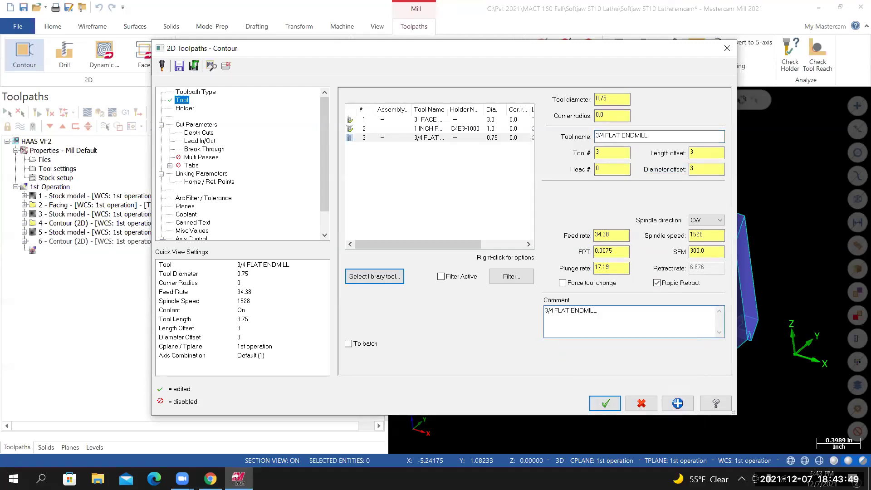
pyautogui.write(', ma')
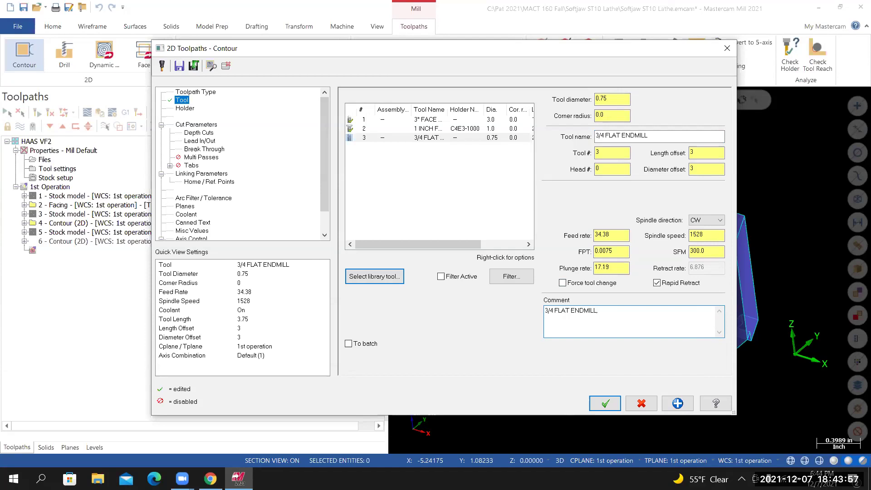
pyautogui.write('F')
pyautogui.write('OM')
pyautogui.write('NISH PASS O')
pyautogui.write('UTSIDE CONTOUR')
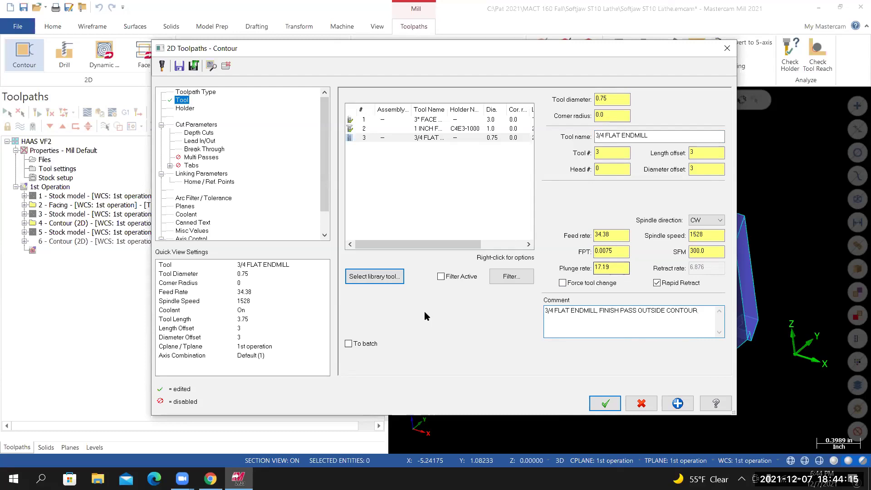
# Step: Load the CT40-in.tooldb holder library for the contour toolpath's tool holder
pyautogui.click(190, 109)
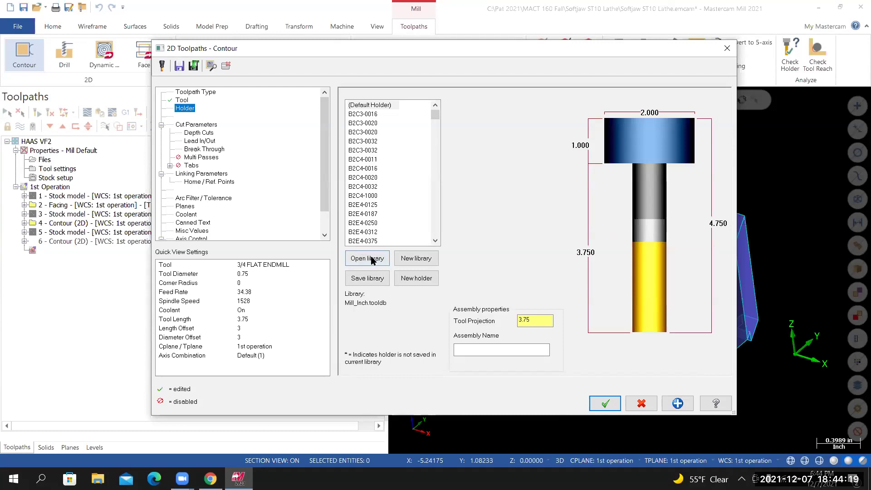
pyautogui.click(368, 259)
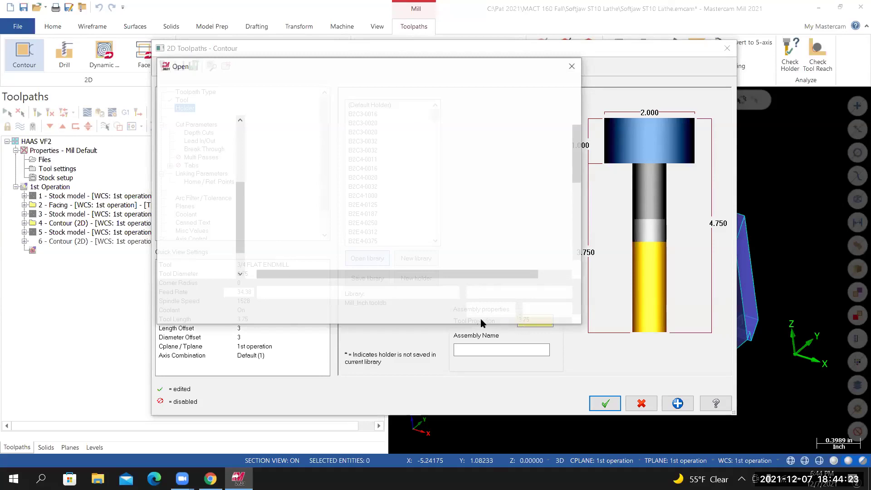
pyautogui.scroll(-1, 291, 250)
pyautogui.click(291, 250)
pyautogui.click(491, 311)
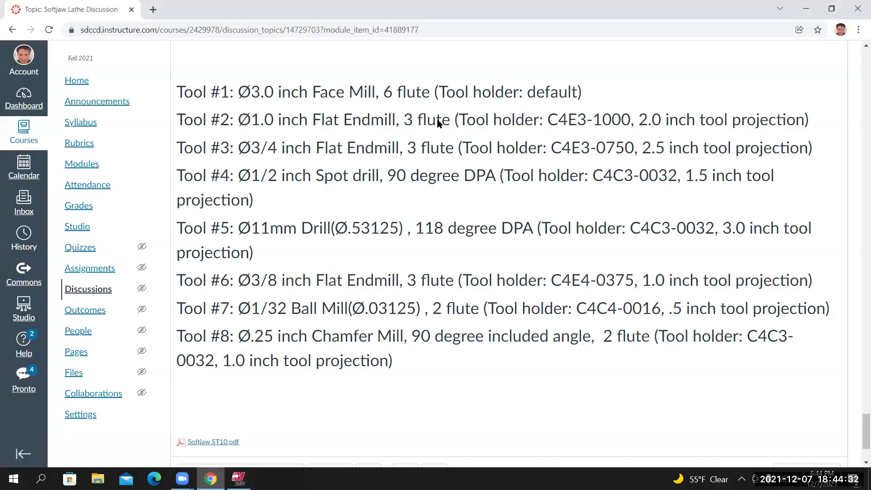
# Step: Check the course tool list, choose the C4E3-0750 holder and set the tool projection to 2.5
pyautogui.moveTo(437, 120); pyautogui.dragTo(438, 139)
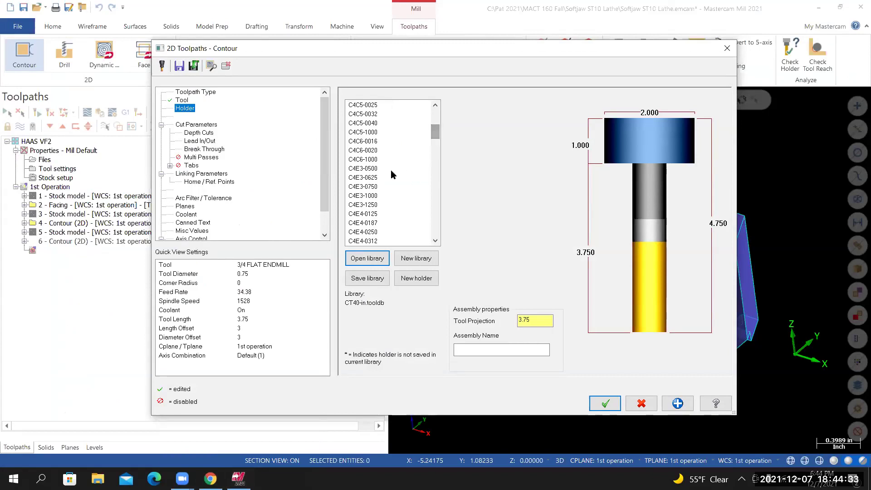
pyautogui.click(363, 186)
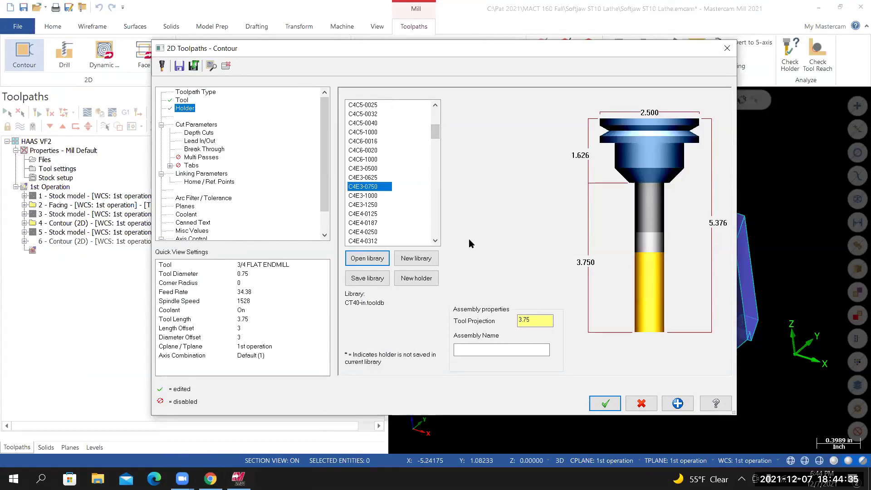
pyautogui.doubleClick(525, 320)
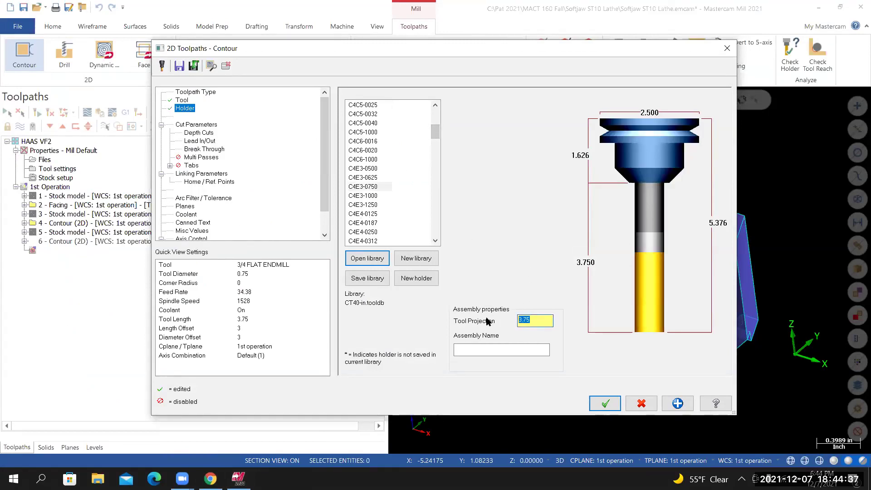
pyautogui.write('2.')
pyautogui.press('Return')
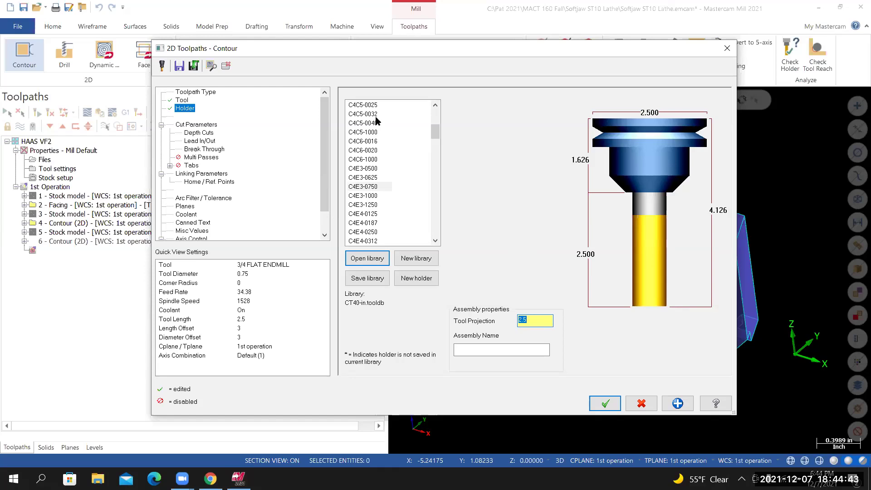
# Step: Set the contour toolpath's stock to leave on walls to 0 in the cut parameters
pyautogui.click(202, 125)
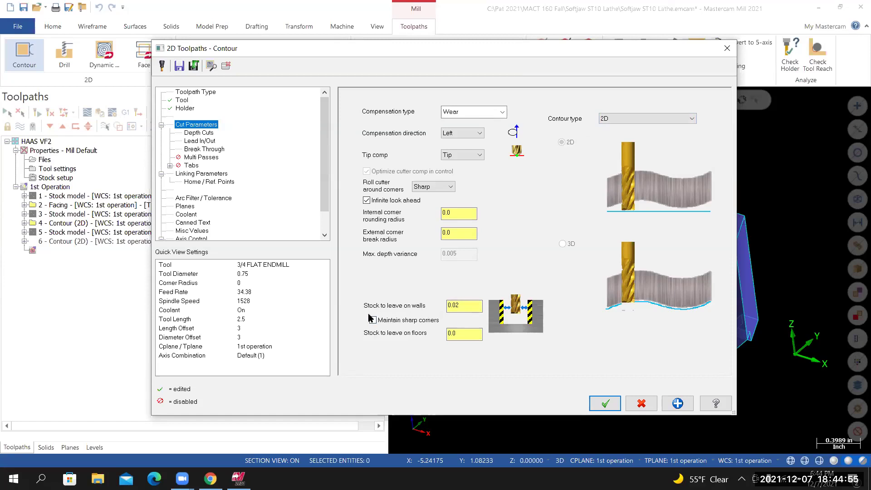
pyautogui.moveTo(464, 303); pyautogui.dragTo(439, 299)
pyautogui.write('0')
pyautogui.press('Return')
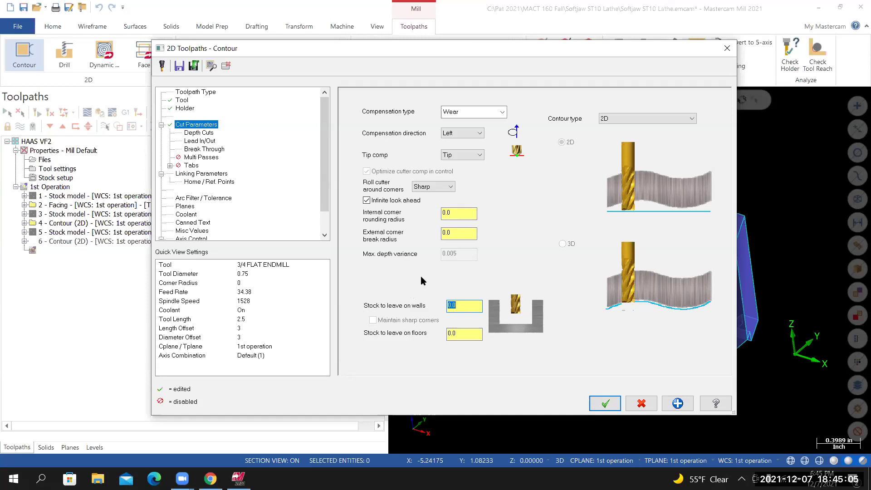
# Step: Turn off depth cuts for the contour, then check its lead in/out, break-through and multi-pass settings
pyautogui.click(200, 134)
pyautogui.click(388, 127)
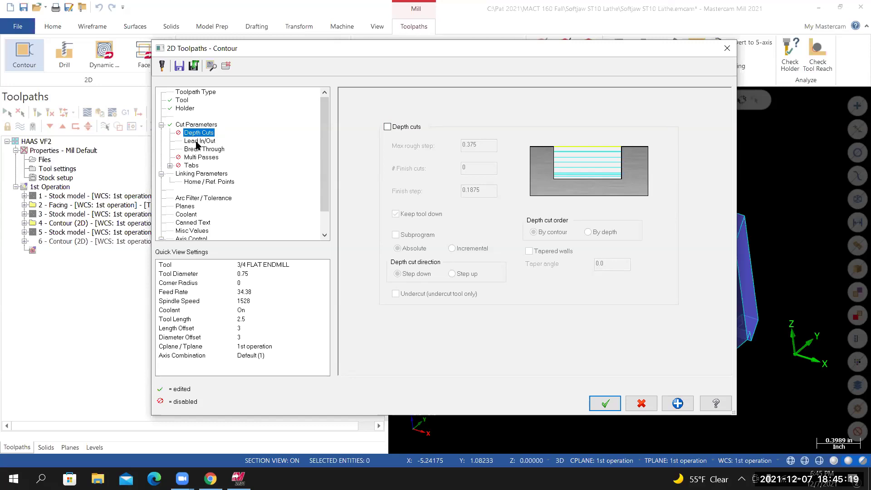
pyautogui.click(199, 141)
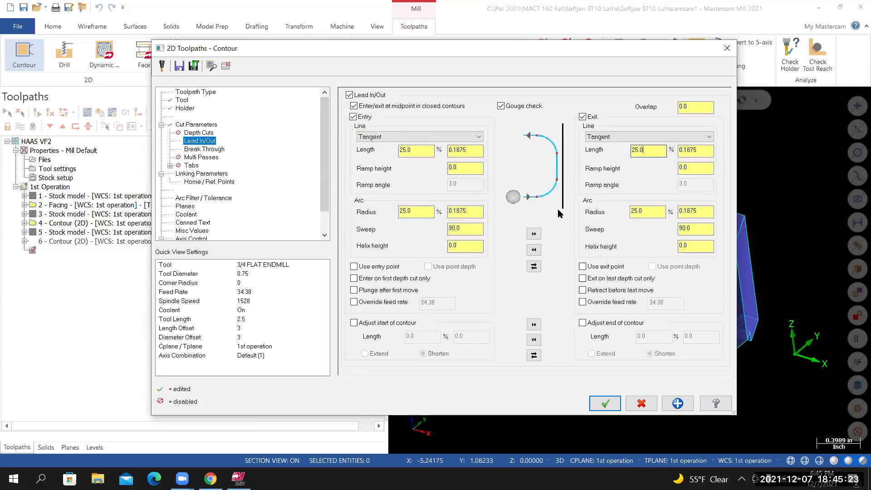
pyautogui.press('Down')
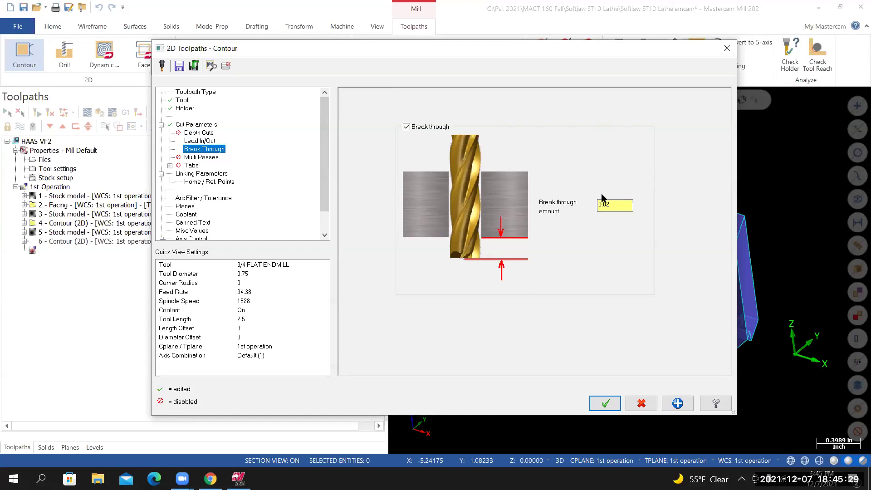
pyautogui.click(206, 158)
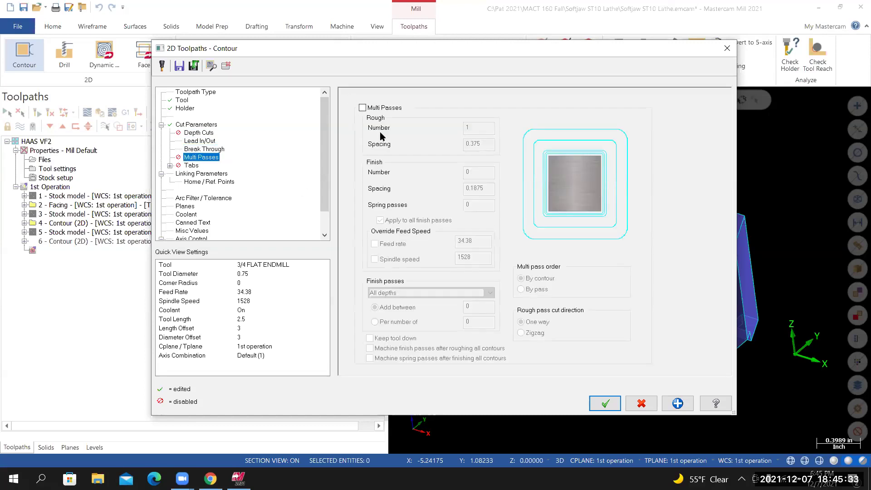
# Step: Set top of stock to 1.48 from the jaw's upper corner and depth to 0.23 from its lower serration corner, and generate the toolpath
pyautogui.click(191, 173)
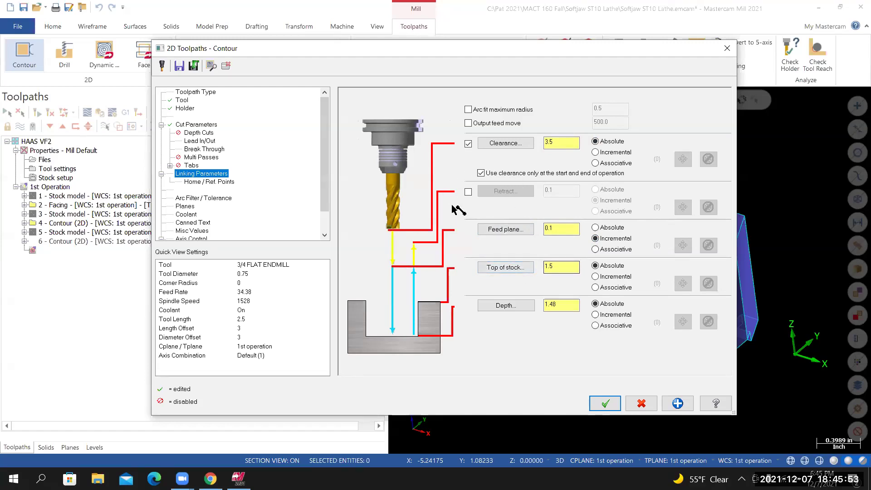
pyautogui.click(450, 247)
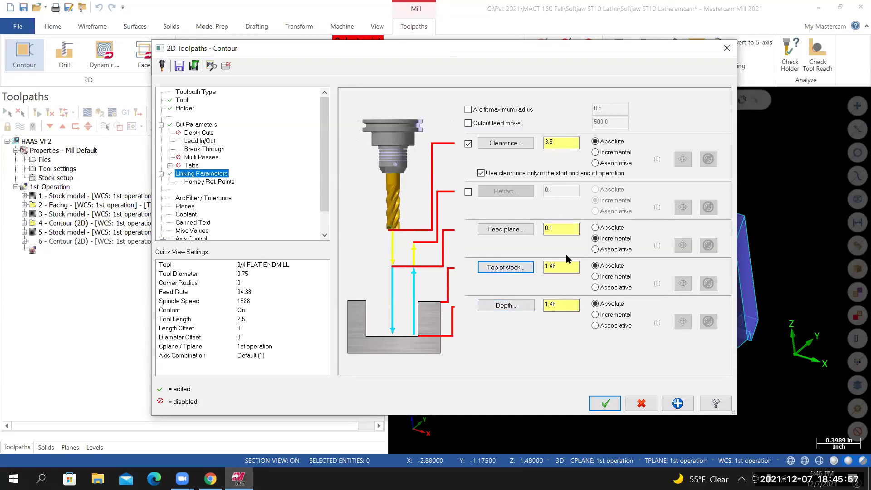
pyautogui.click(507, 309)
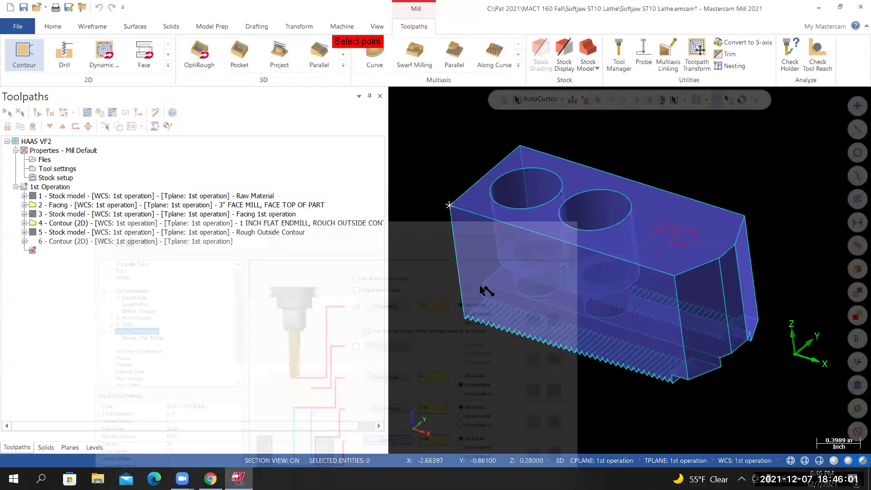
pyautogui.scroll(4, 482, 294)
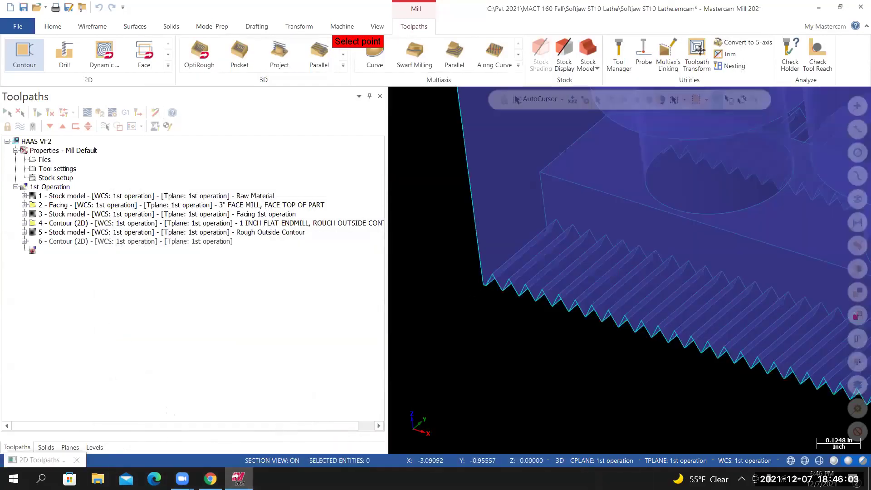
pyautogui.click(483, 285)
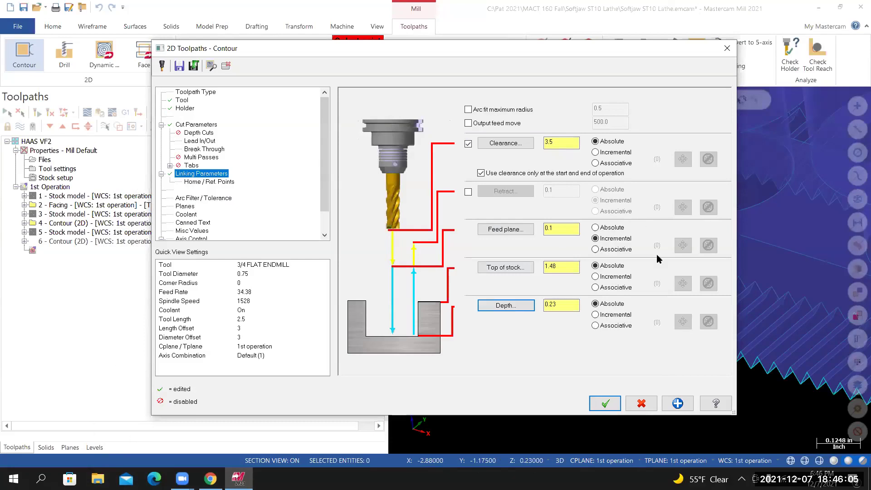
pyautogui.click(607, 403)
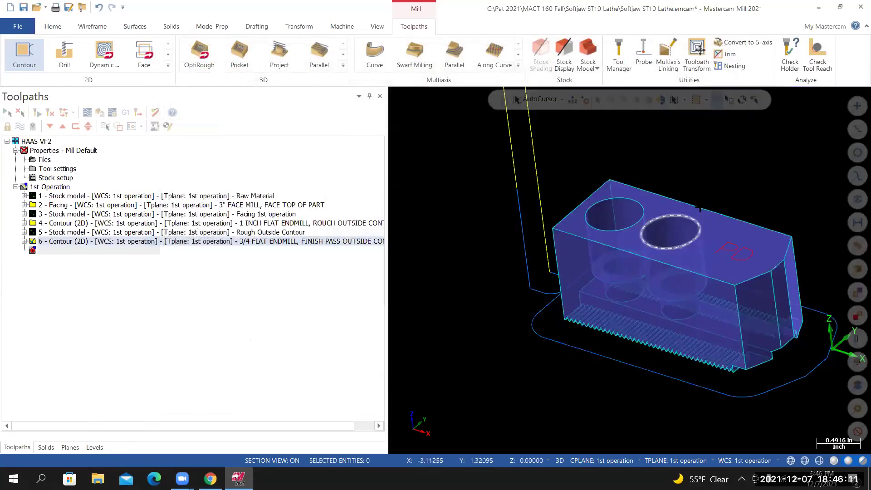
# Step: Backplot the 3/4 flat endmill finishing contour around the jaw, close the backplot and save the part file
pyautogui.moveTo(681, 216); pyautogui.dragTo(639, 229, button='middle')
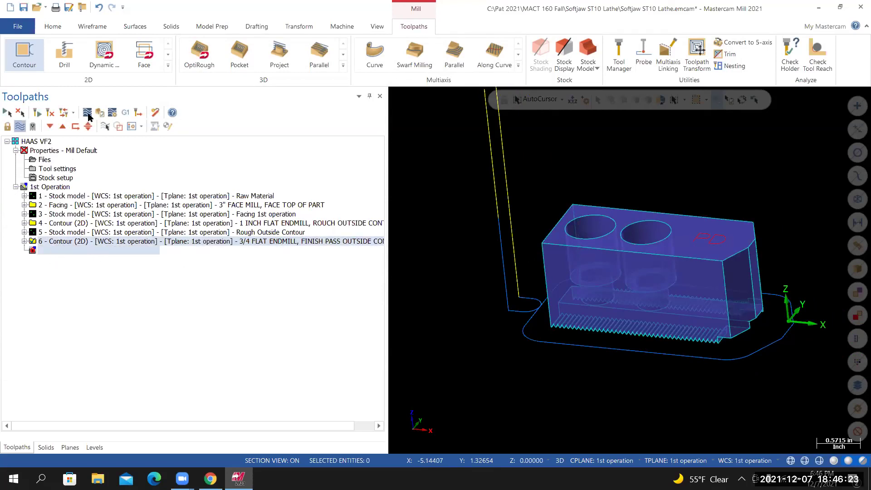
pyautogui.hotkey('alt', 't')
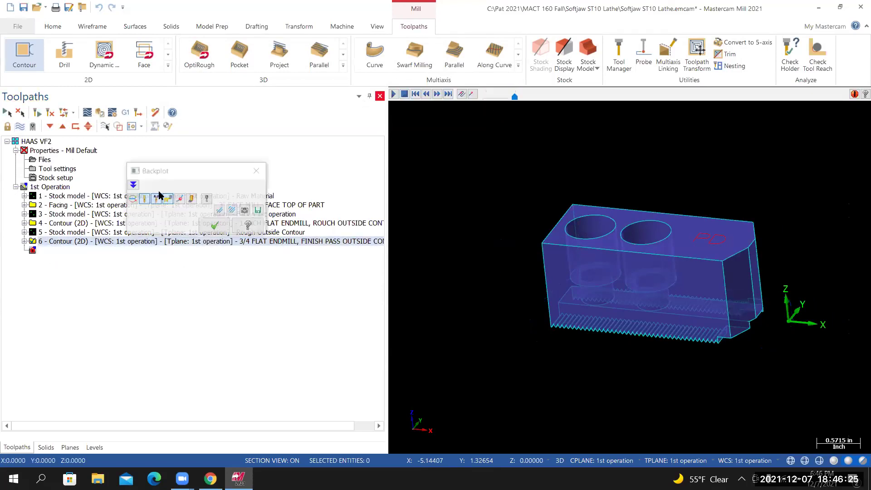
pyautogui.press('r')
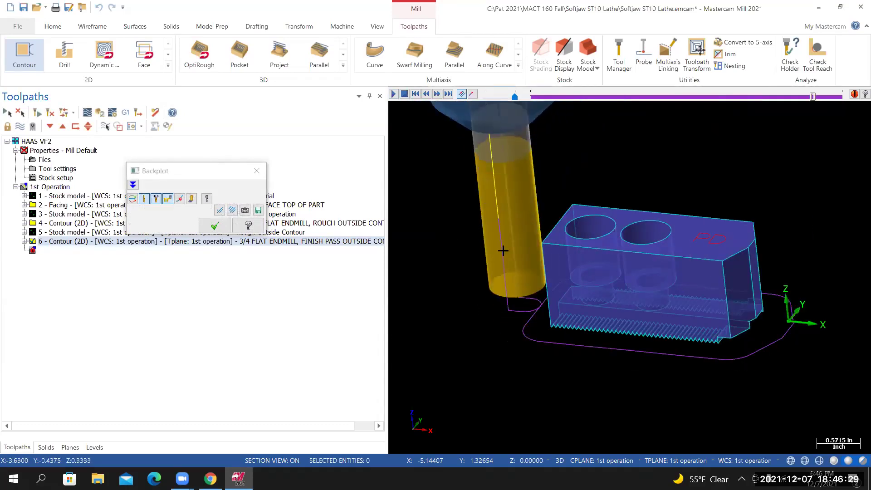
pyautogui.moveTo(520, 263); pyautogui.dragTo(491, 245, button='middle')
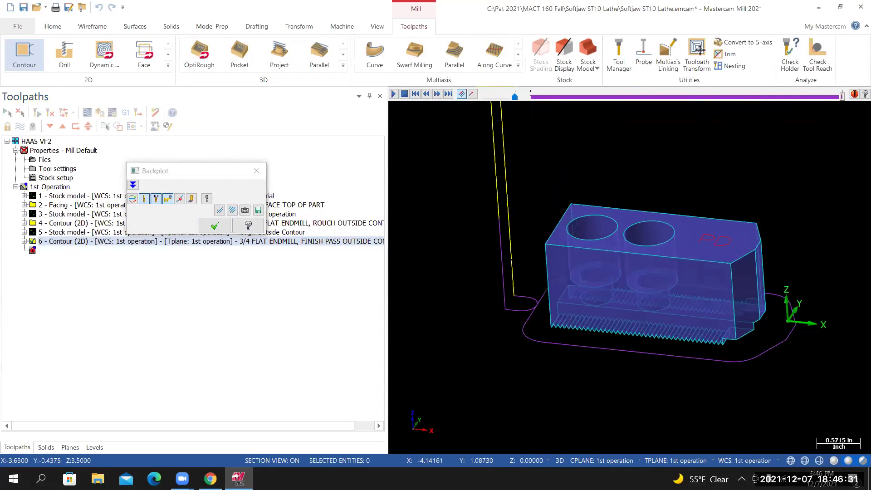
pyautogui.click(215, 226)
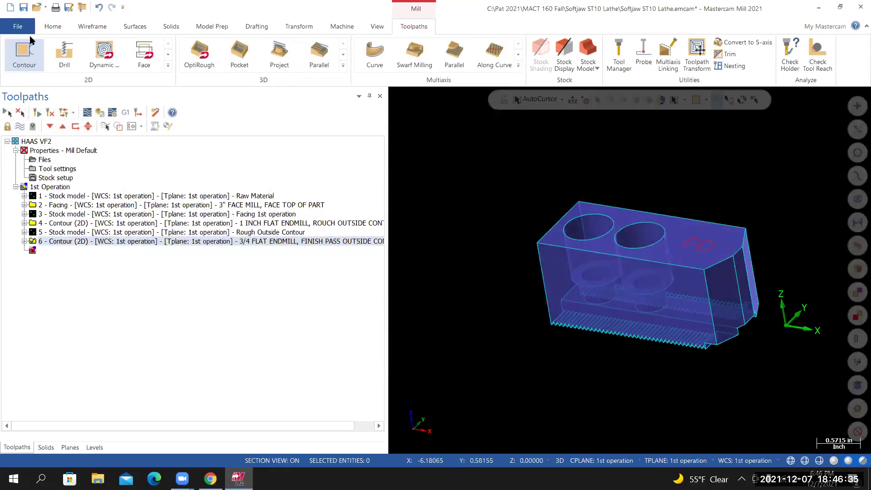
pyautogui.click(18, 25)
pyautogui.click(24, 142)
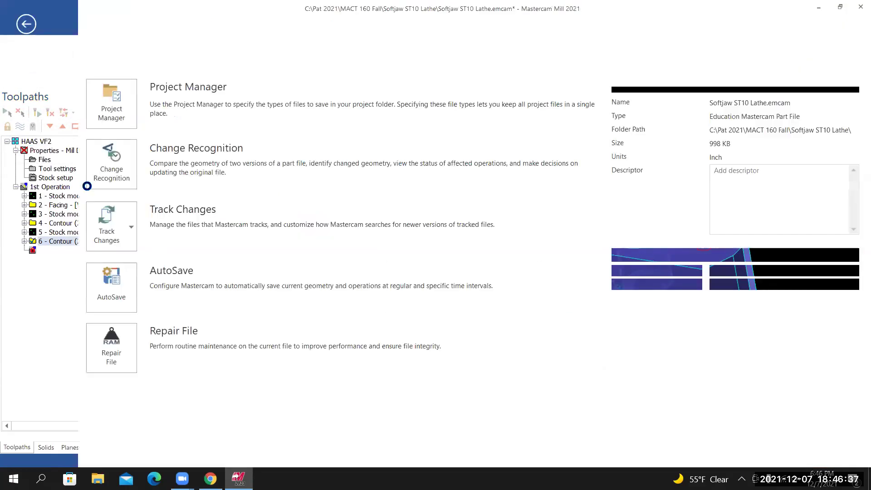
# Step: Select all toolpaths in the 1st Operation group, check that verification stops on collision and run the Verify simulation
pyautogui.click(43, 190)
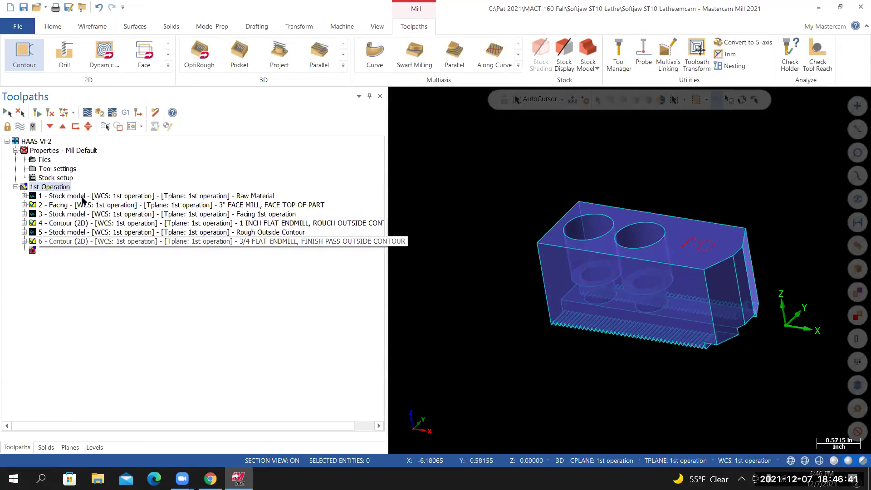
pyautogui.click(100, 113)
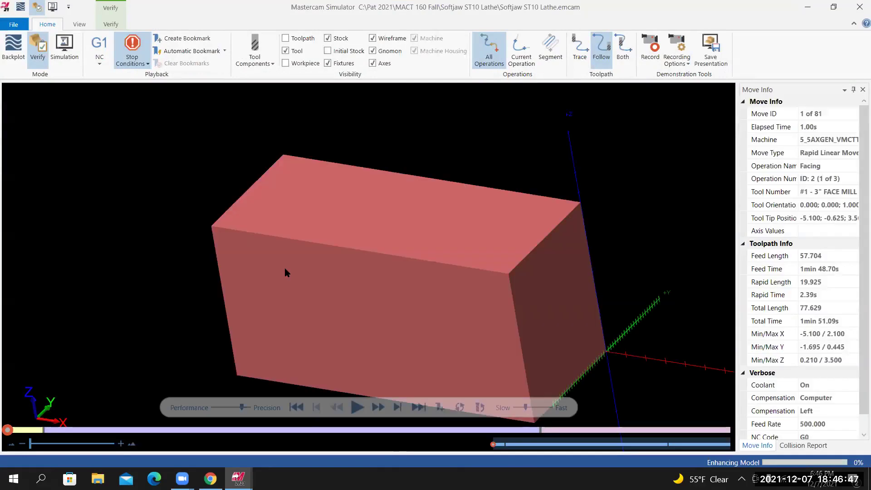
pyautogui.click(135, 65)
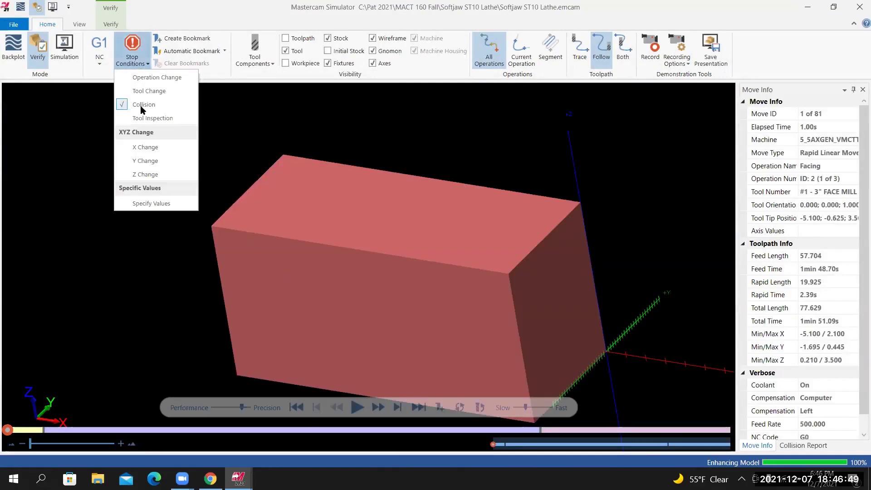
pyautogui.click(158, 6)
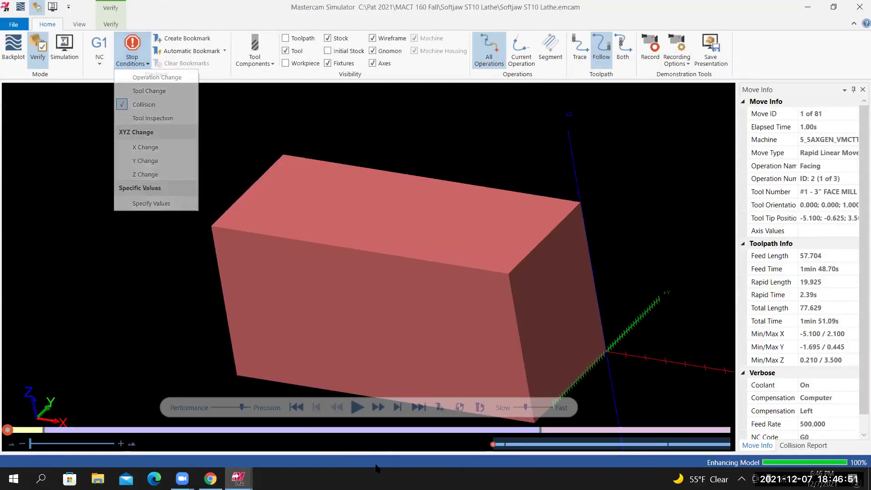
pyautogui.click(358, 408)
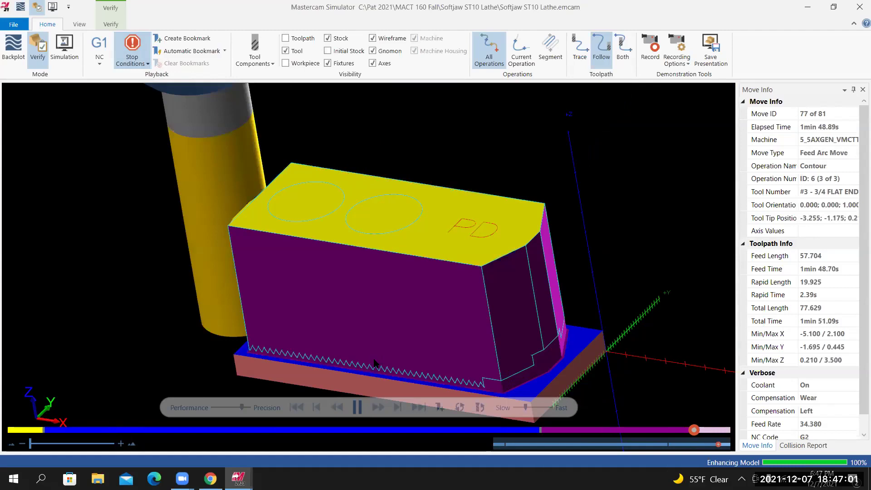
# Step: Inspect the simulated stock's finished walls and serrated lower edge from several angles, then close the simulator
pyautogui.moveTo(433, 327); pyautogui.dragTo(245, 268, button='middle')
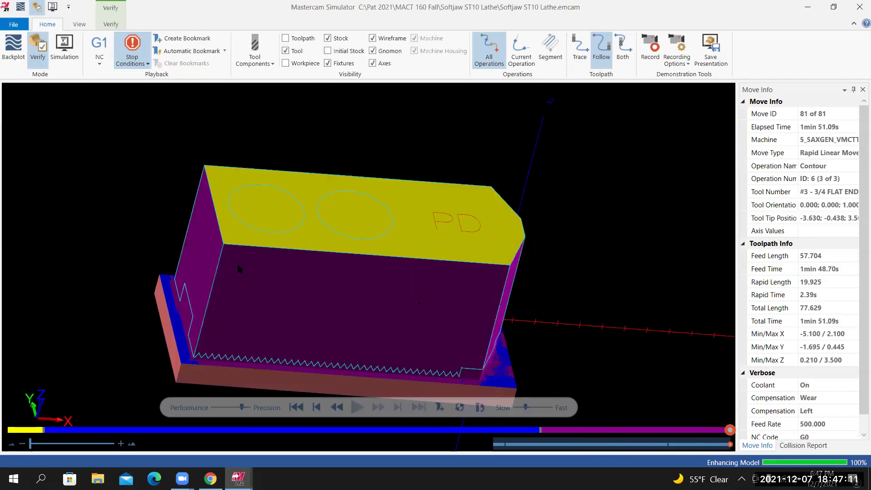
pyautogui.scroll(2, 214, 295)
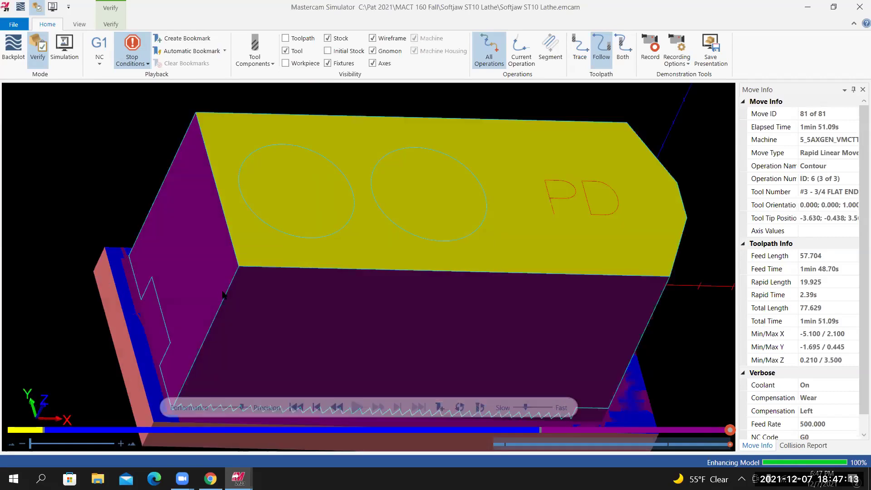
pyautogui.scroll(3, 223, 298)
pyautogui.scroll(-5, 222, 297)
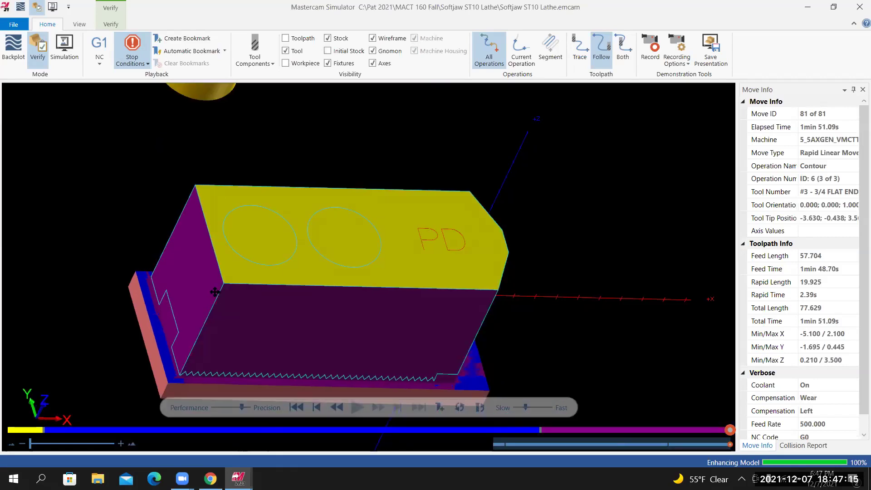
pyautogui.scroll(2, 222, 272)
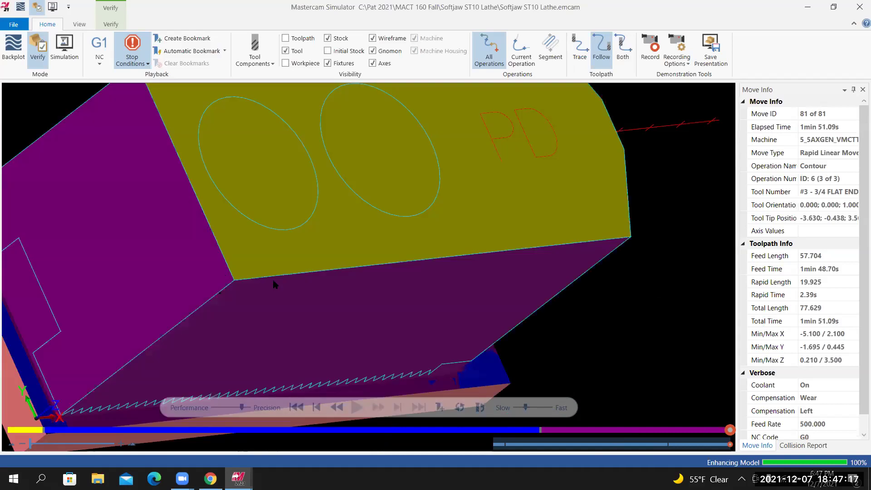
pyautogui.scroll(1, 236, 285)
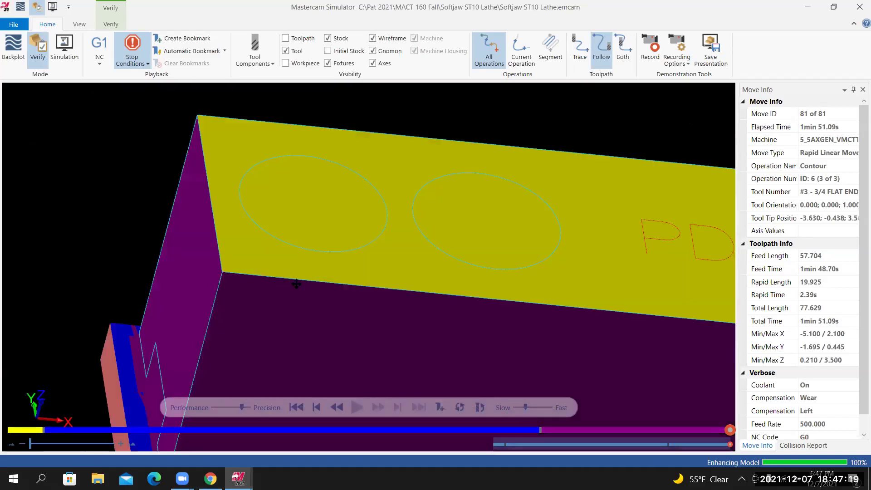
pyautogui.scroll(-2, 295, 282)
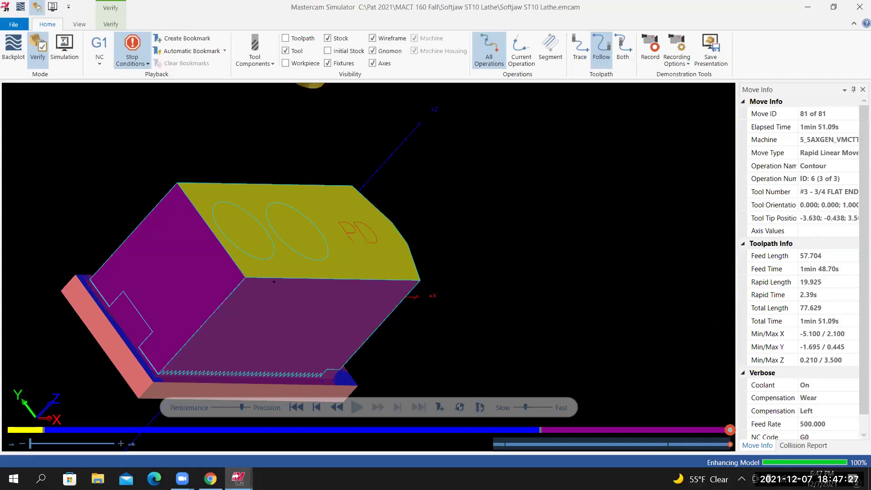
pyautogui.click(860, 7)
# Step: Check the tool list on the course's Softjaw Lathe discussion page in the browser and return to Mastercam
pyautogui.scroll(2, 709, 330)
pyautogui.moveTo(726, 358); pyautogui.dragTo(709, 330, button='middle')
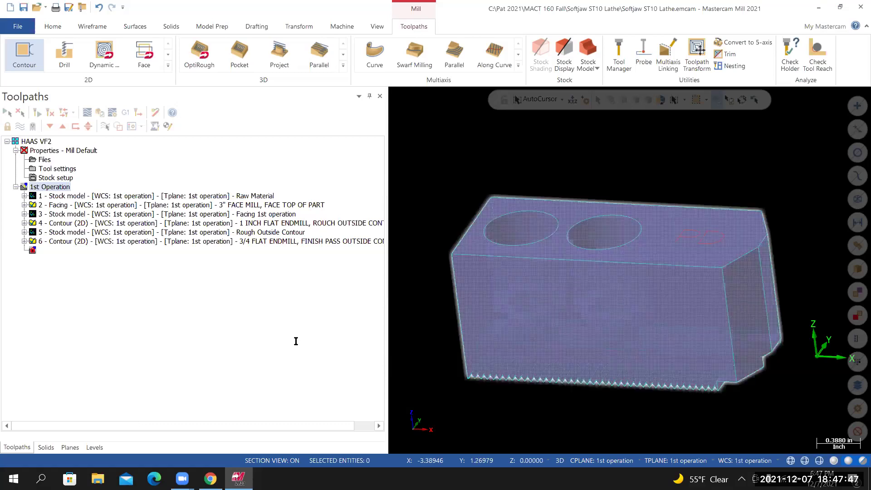
pyautogui.hotkey('alt', 'Tab')
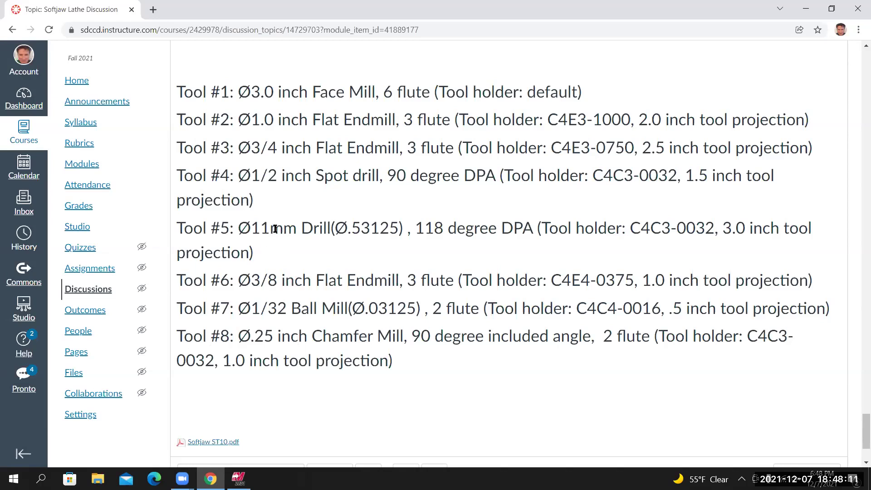
pyautogui.click(247, 478)
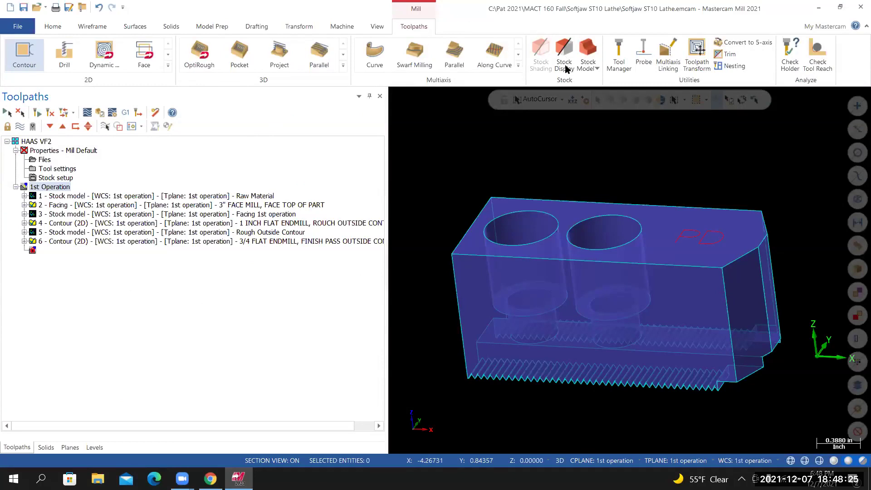
# Step: Create a stock model named Finish Contour that starts from Rough Outside Contour and uses the 3/4 flat endmill contour as its source operation
pyautogui.click(588, 49)
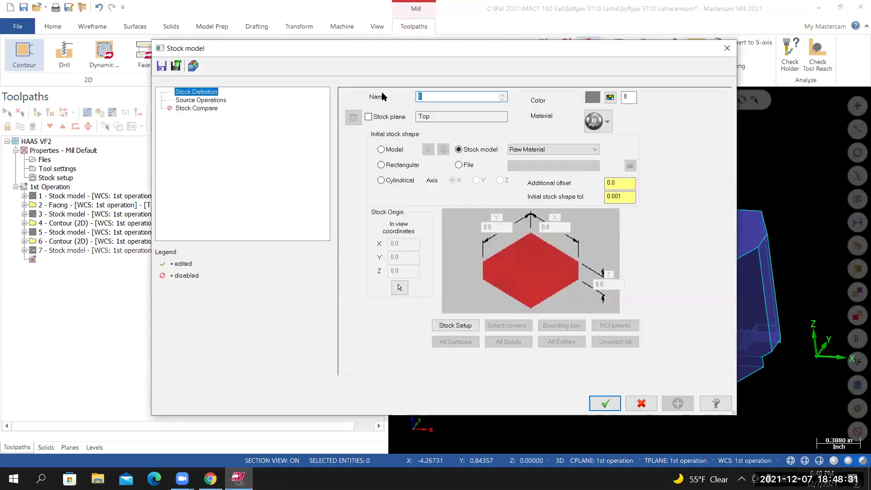
pyautogui.write('finish Contour 1st Op')
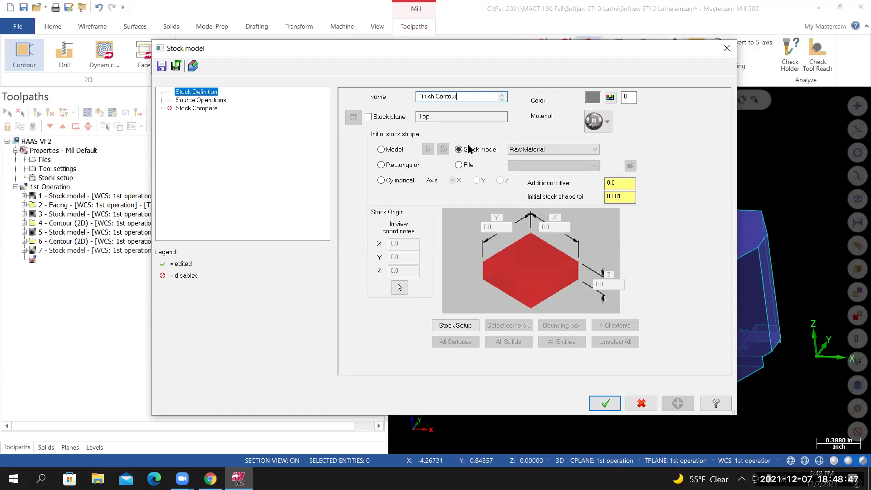
pyautogui.click(515, 153)
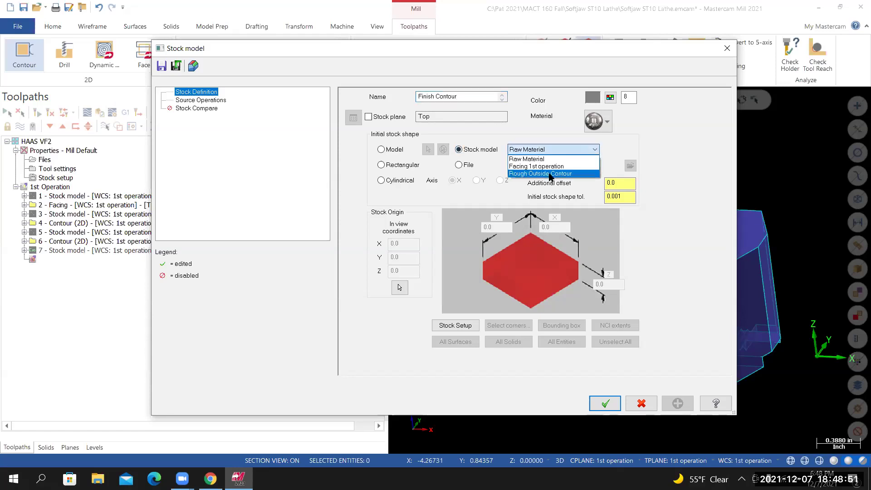
pyautogui.click(537, 202)
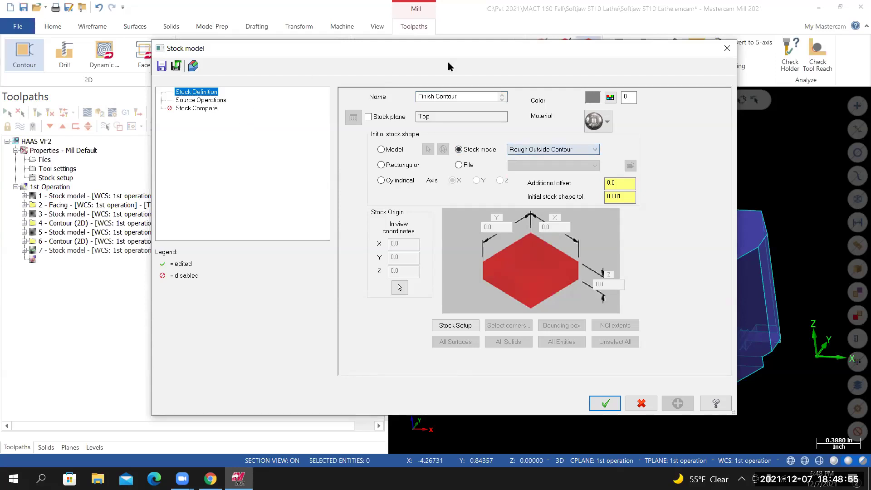
pyautogui.press('Down')
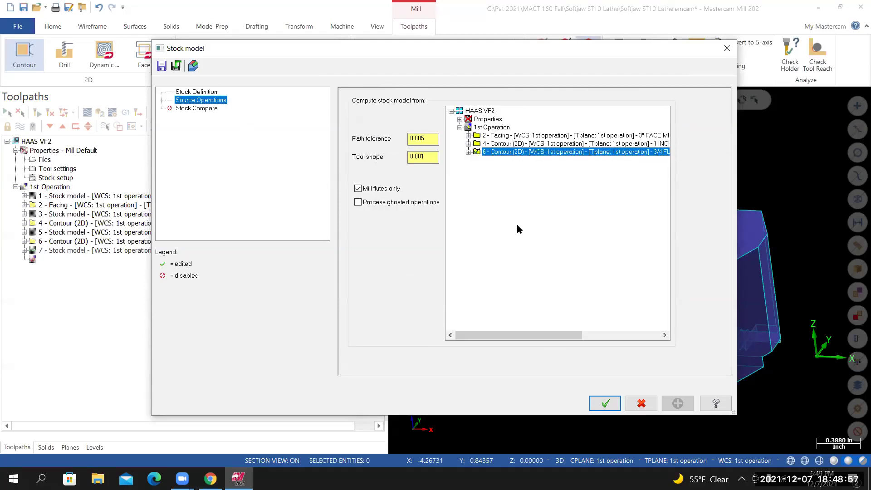
pyautogui.click(605, 403)
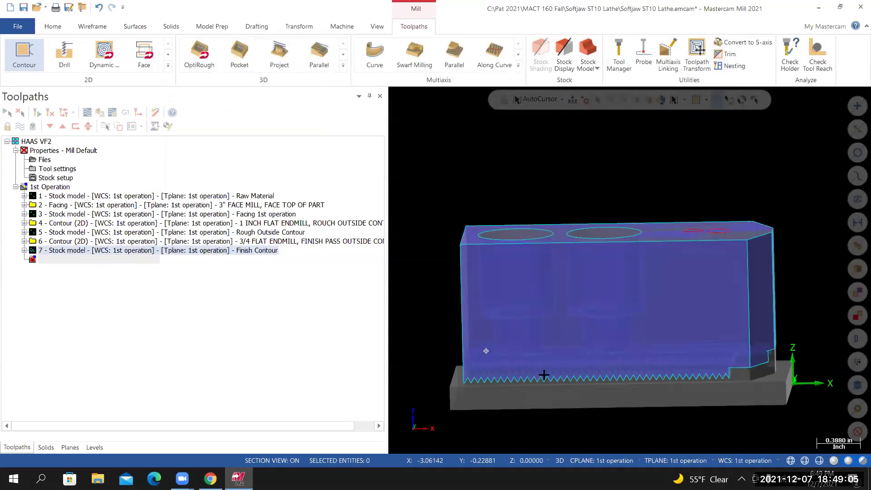
# Step: Examine the Finish Contour stock model against the jaw's walls and serrated lower edge, then return to the isometric view
pyautogui.scroll(2, 516, 352)
pyautogui.moveTo(593, 359)
pyautogui.mouseDown(button='middle')
pyautogui.moveTo(516, 352)
pyautogui.moveTo(481, 336)
pyautogui.moveTo(488, 321)
pyautogui.moveTo(486, 341)
pyautogui.moveTo(500, 347)
pyautogui.mouseUp(button='middle')
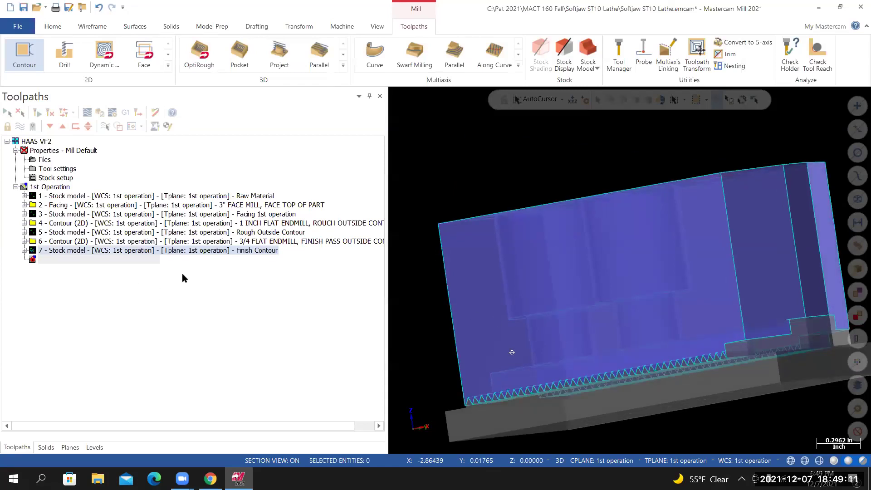
pyautogui.moveTo(635, 324); pyautogui.dragTo(640, 334, button='middle')
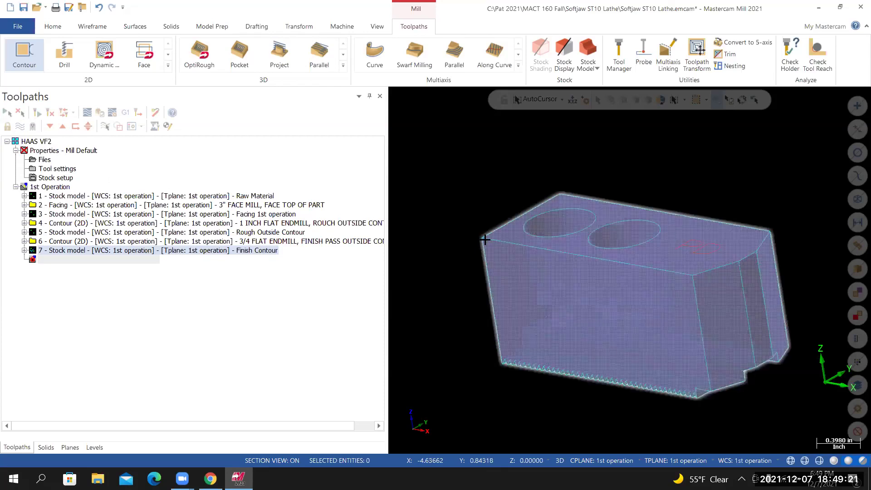
pyautogui.hotkey('ctrl', 's')
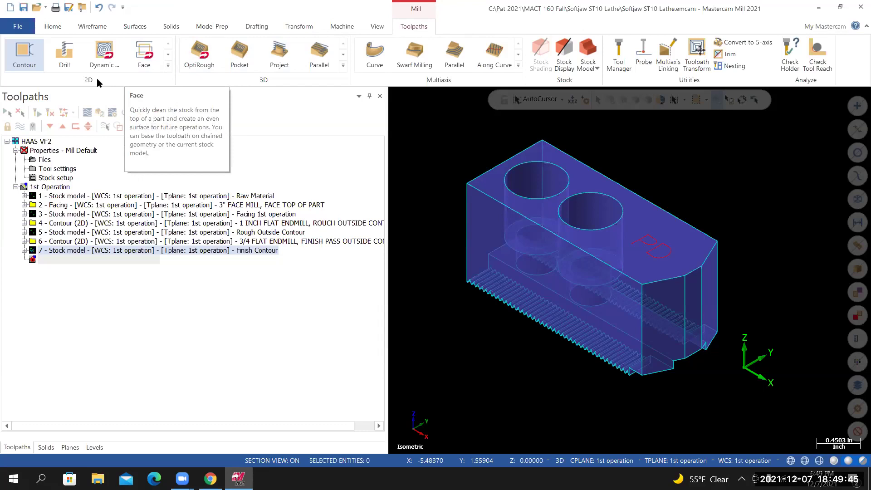
# Step: Start a Drill toolpath on the top circular edges of the jaw's two large holes and accept the hole selection
pyautogui.click(66, 50)
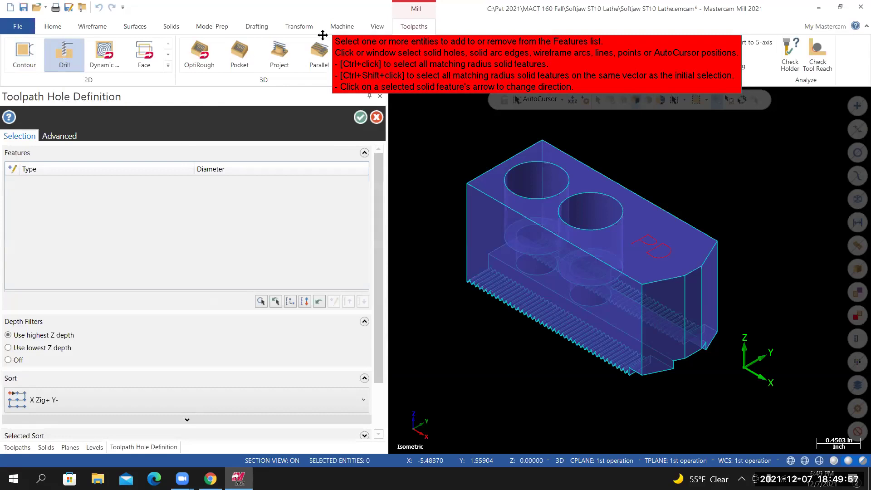
pyautogui.click(528, 164)
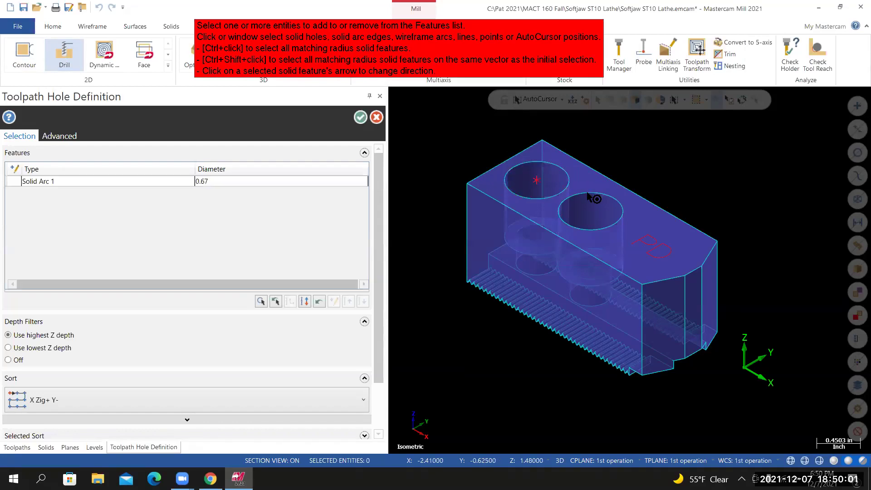
pyautogui.click(589, 194)
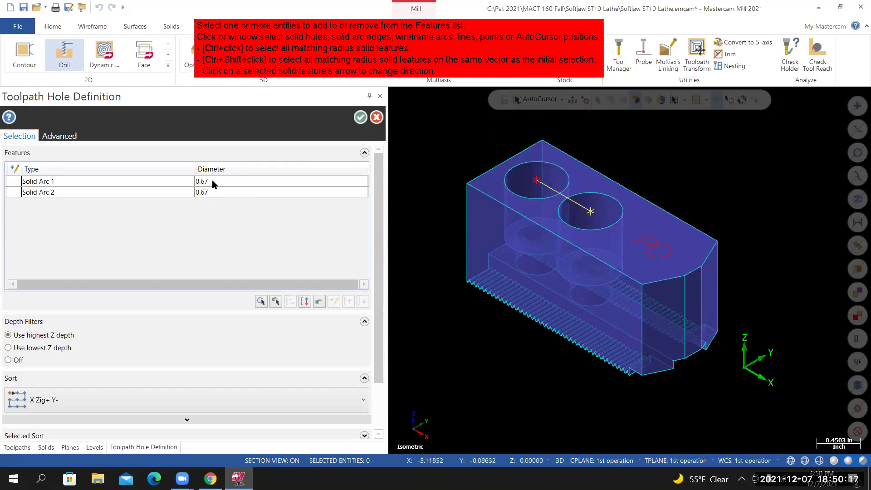
pyautogui.scroll(-2, 263, 298)
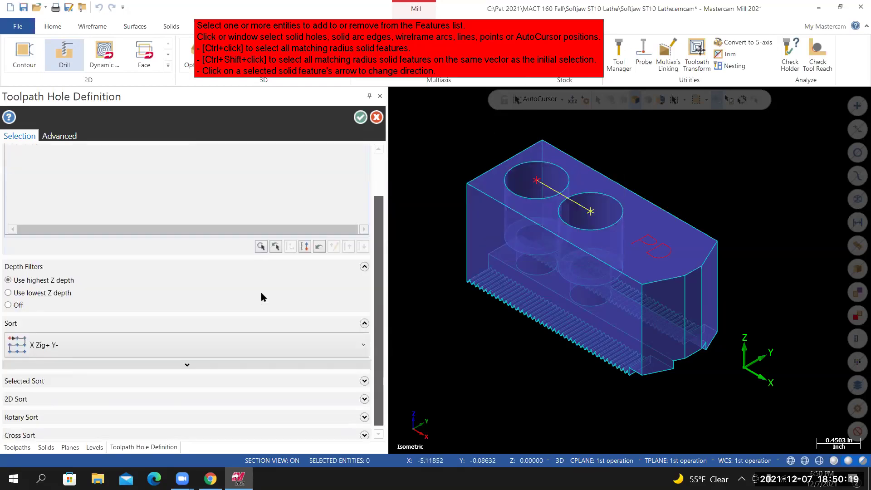
pyautogui.click(361, 117)
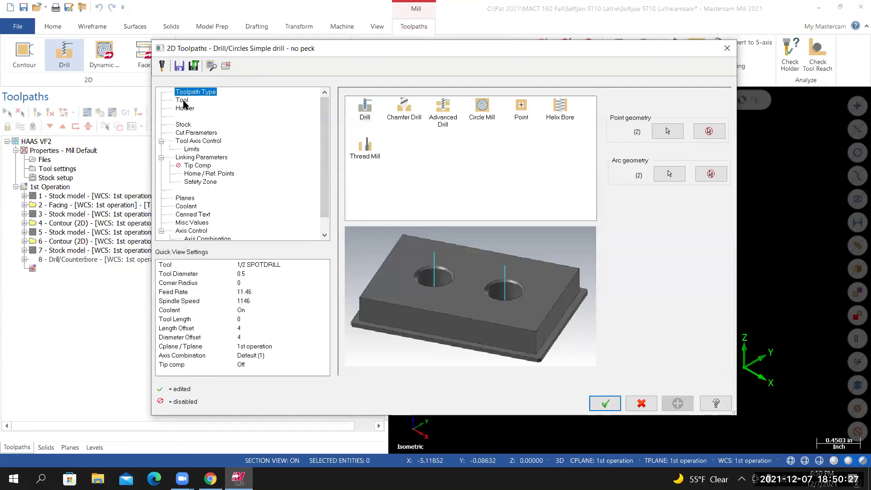
# Step: Filter the tool library to spot drills with the diameter ignored and choose the 1/2 SPOTDRILL for the drilling operation
pyautogui.click(184, 101)
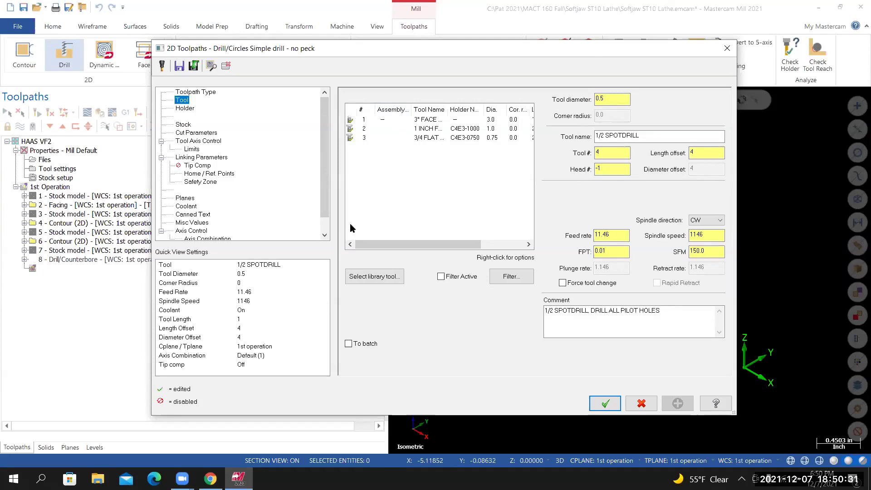
pyautogui.click(378, 278)
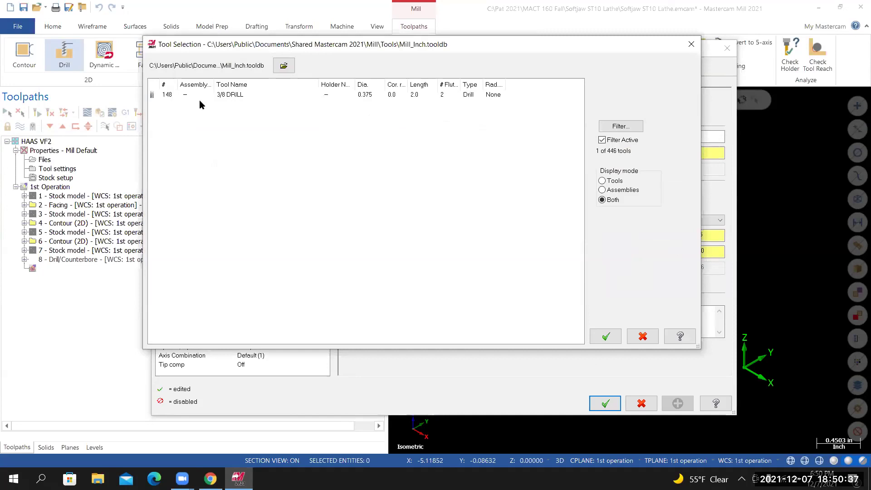
pyautogui.click(620, 127)
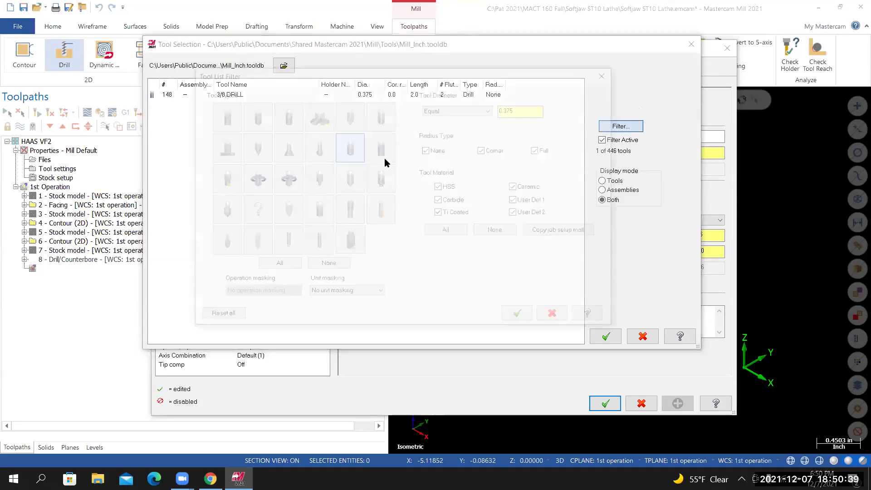
pyautogui.click(327, 268)
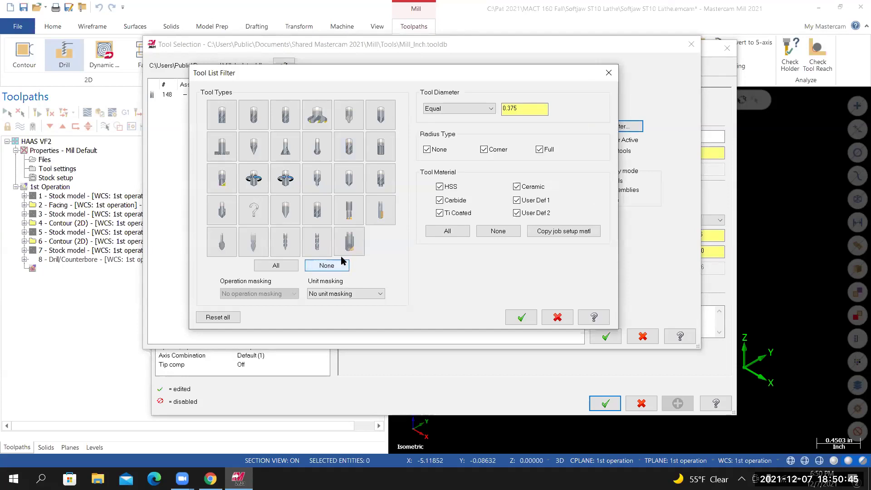
pyautogui.click(350, 180)
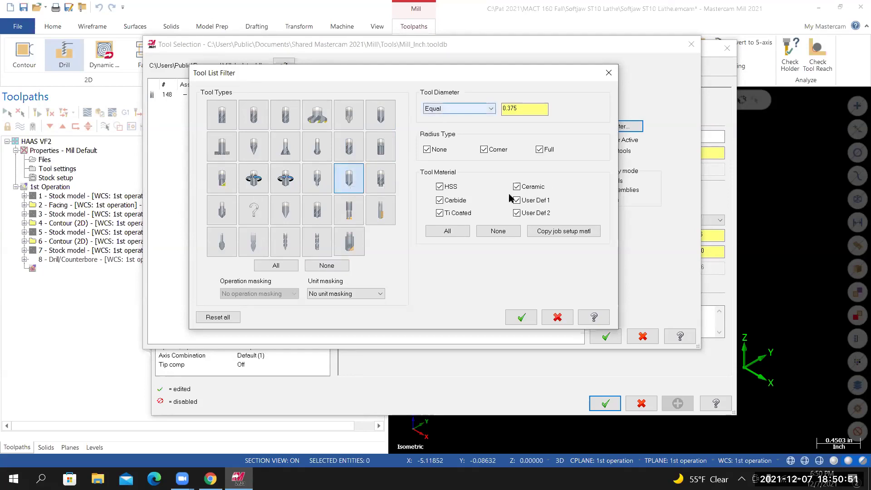
pyautogui.click(454, 108)
pyautogui.click(435, 117)
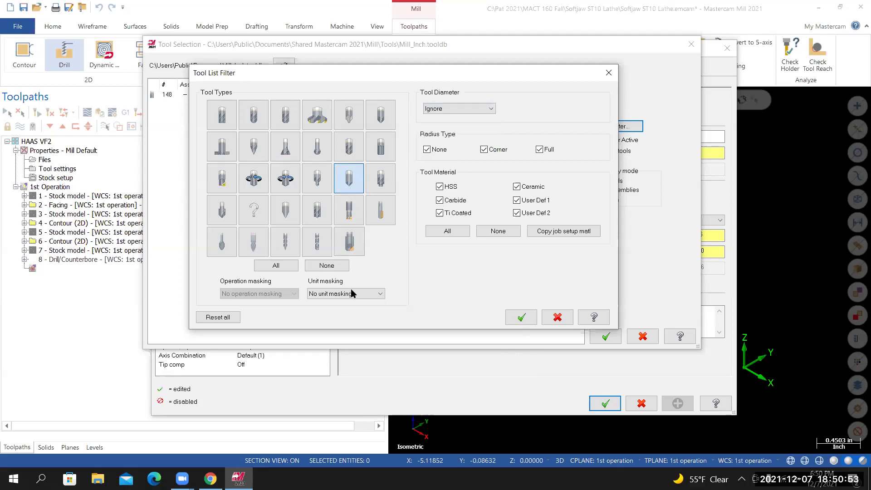
pyautogui.press('Return')
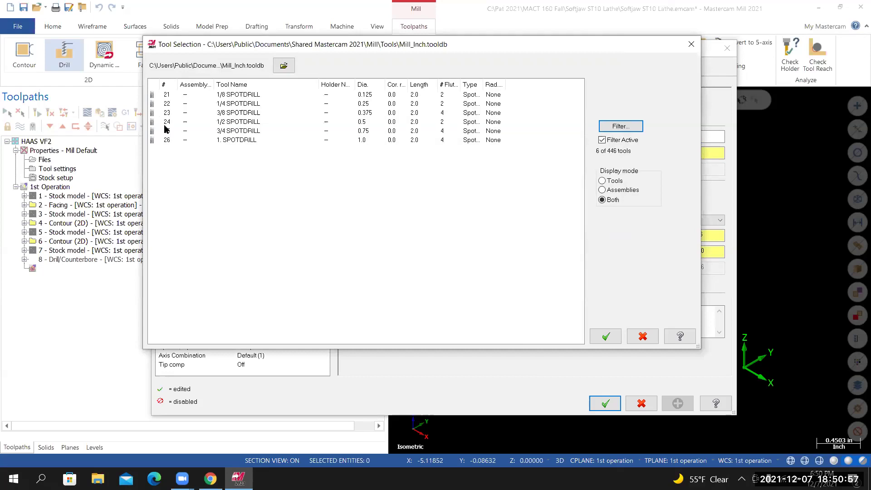
pyautogui.click(232, 122)
pyautogui.doubleClick(233, 122)
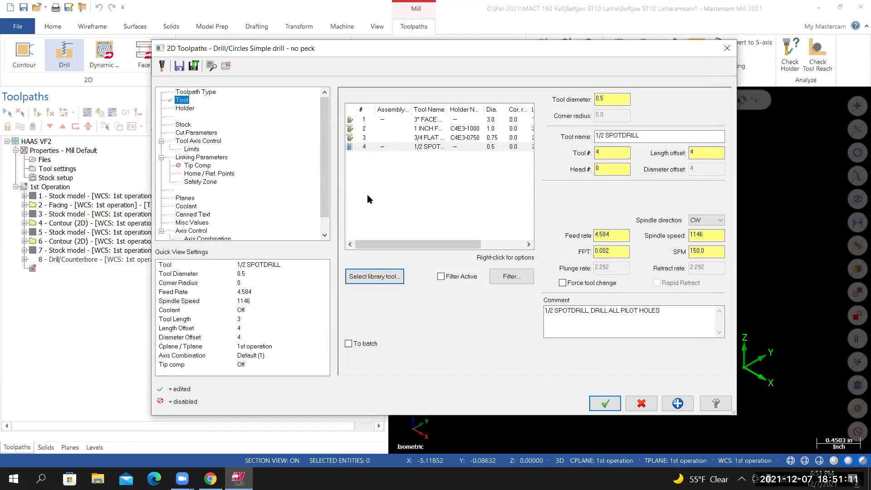
# Step: Edit the 1/2 spot drill's geometry to a cutting length of 0.25 and a shoulder length of 1
pyautogui.rightClick(386, 148)
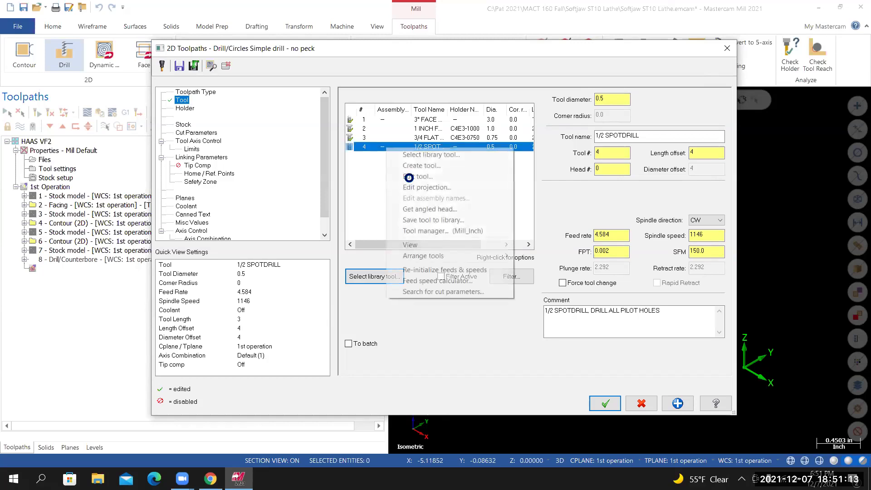
pyautogui.click(409, 178)
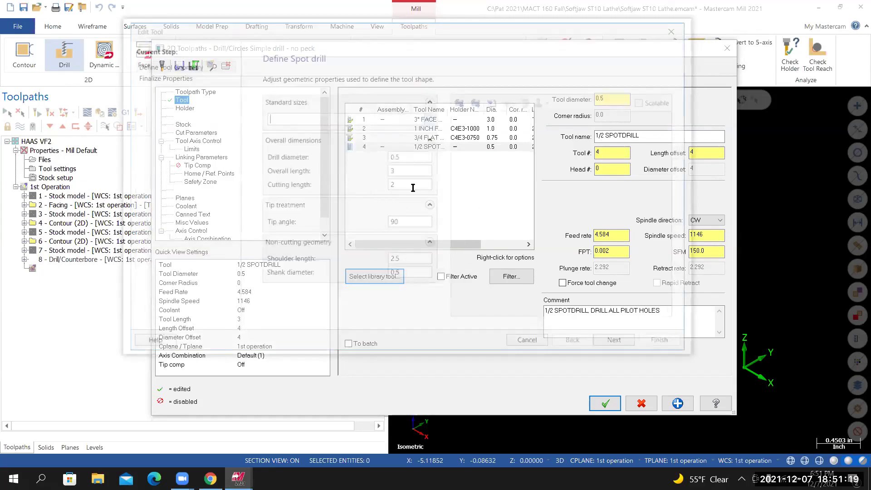
pyautogui.moveTo(414, 187); pyautogui.dragTo(364, 192)
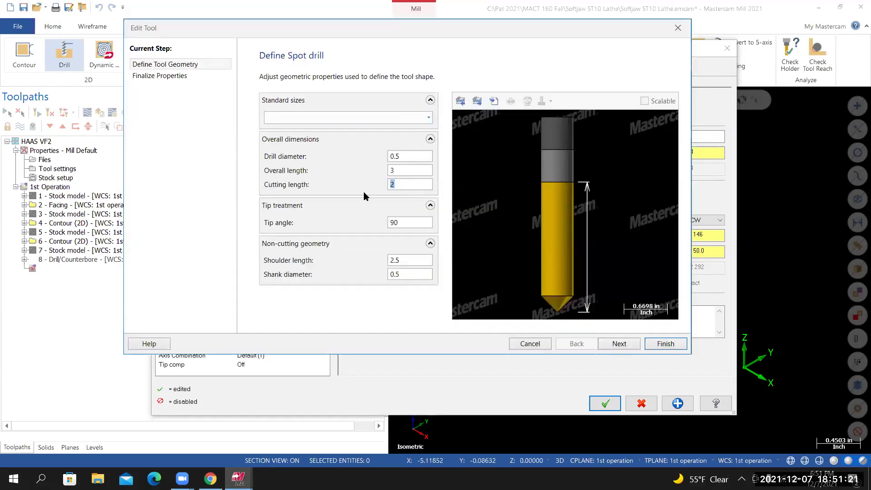
pyautogui.write('0.25')
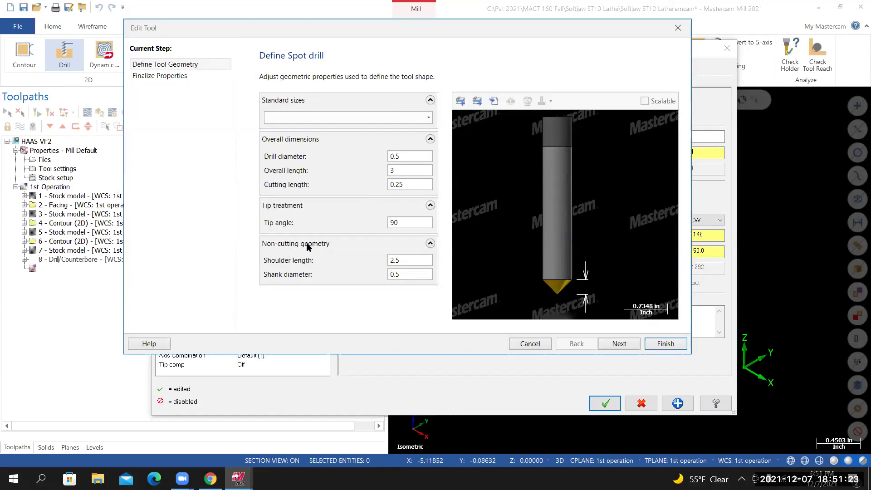
pyautogui.moveTo(407, 260); pyautogui.dragTo(367, 265)
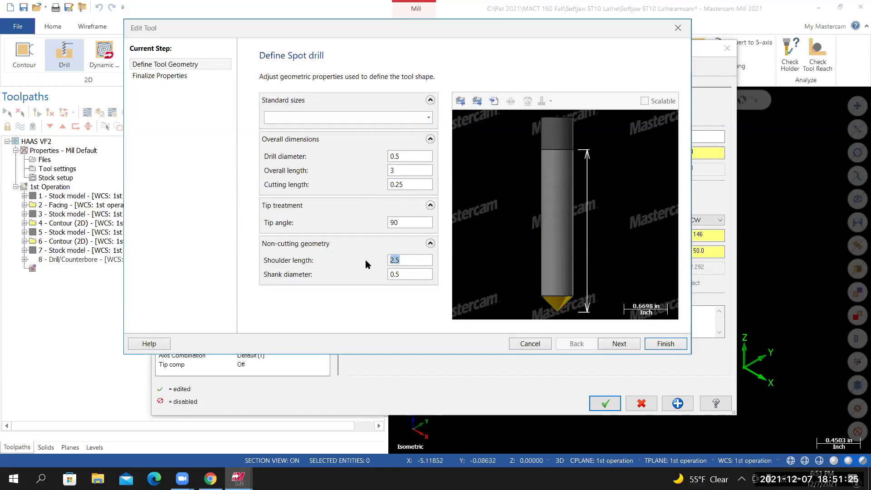
pyautogui.write('1')
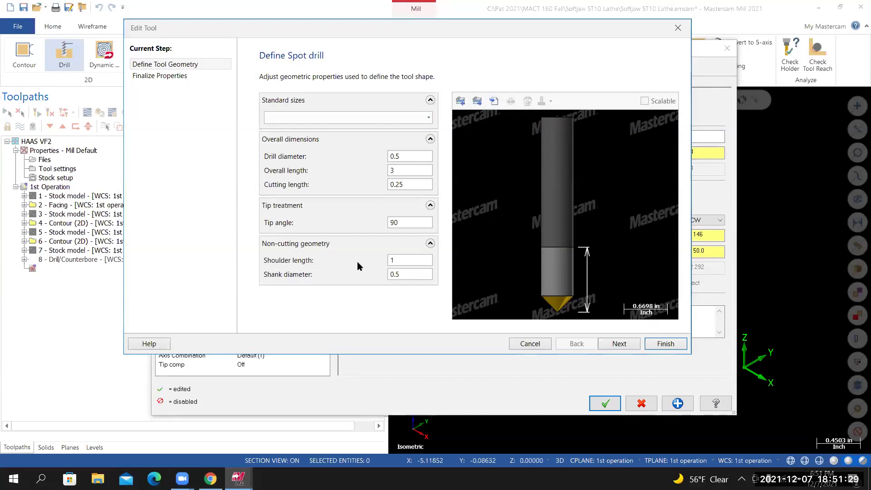
# Step: Set the spot drill to 1 flute, recalculate its feeds and speeds, turn on flood coolant and finish the tool edit
pyautogui.click(615, 347)
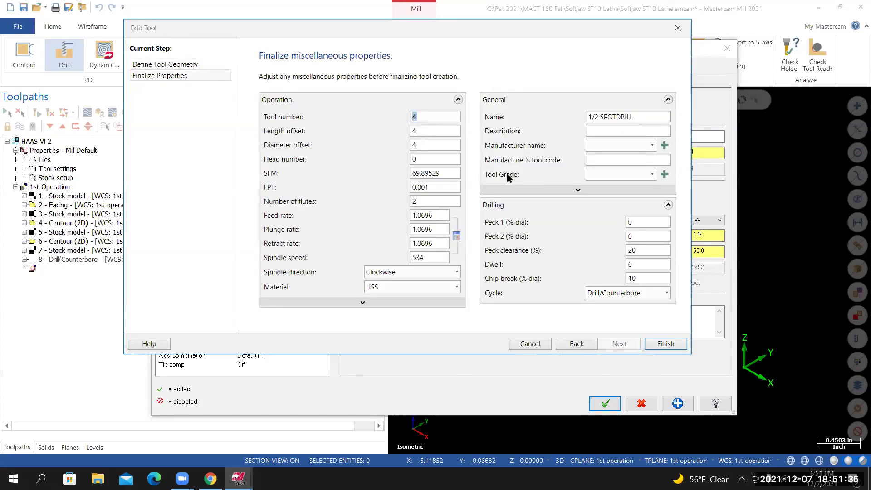
pyautogui.doubleClick(416, 201)
pyautogui.write('1')
pyautogui.click(457, 237)
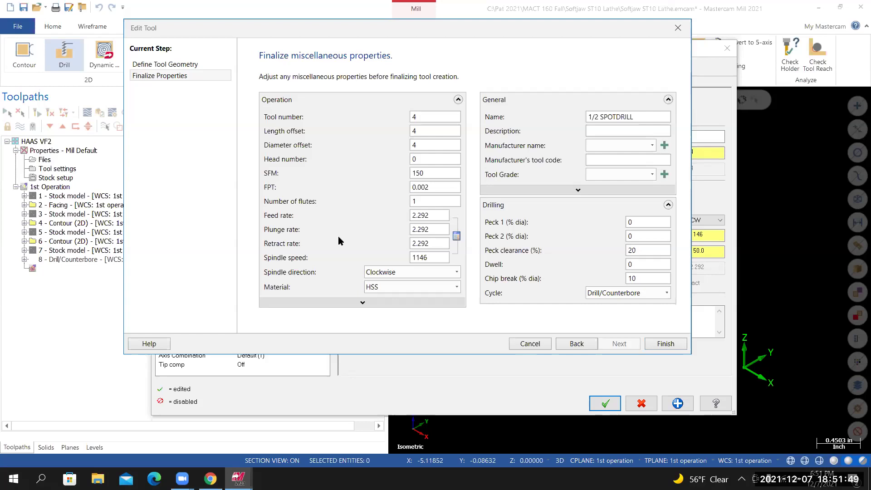
pyautogui.click(325, 303)
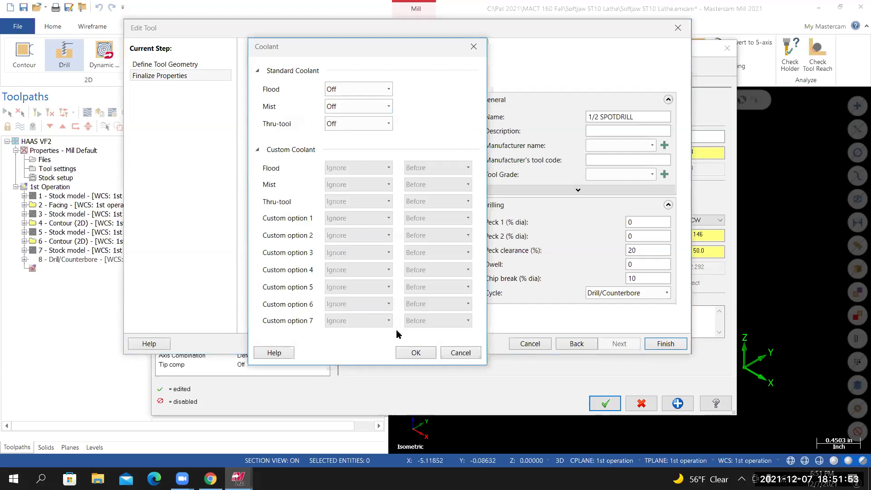
pyautogui.press('Down')
pyautogui.click(413, 353)
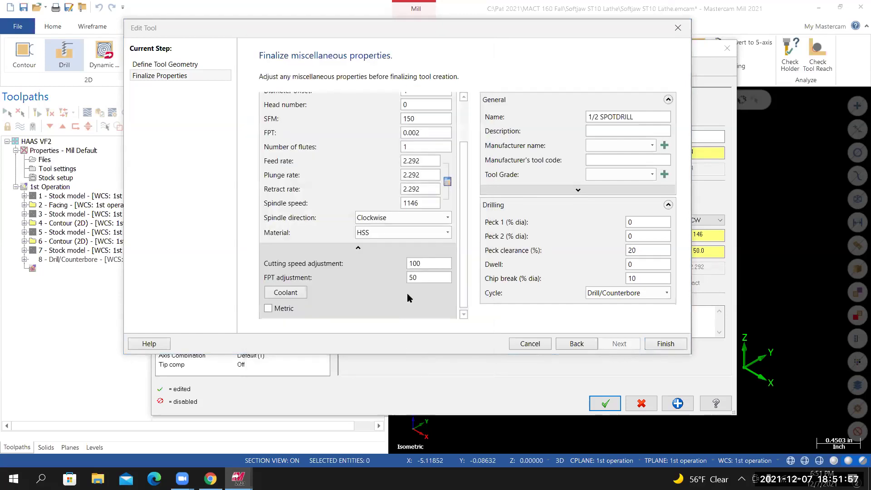
pyautogui.click(664, 346)
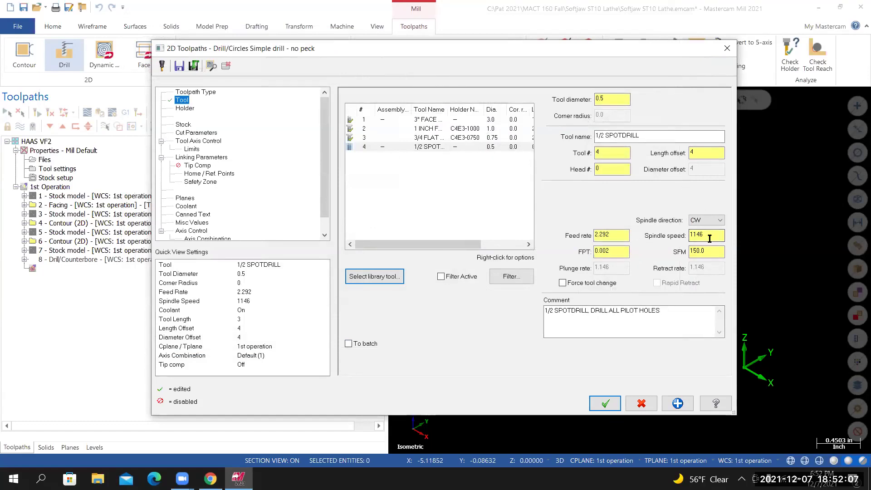
# Step: Set the spot drill's feed per tooth to 0.01, calculated as .5*.02
pyautogui.press('Tab')
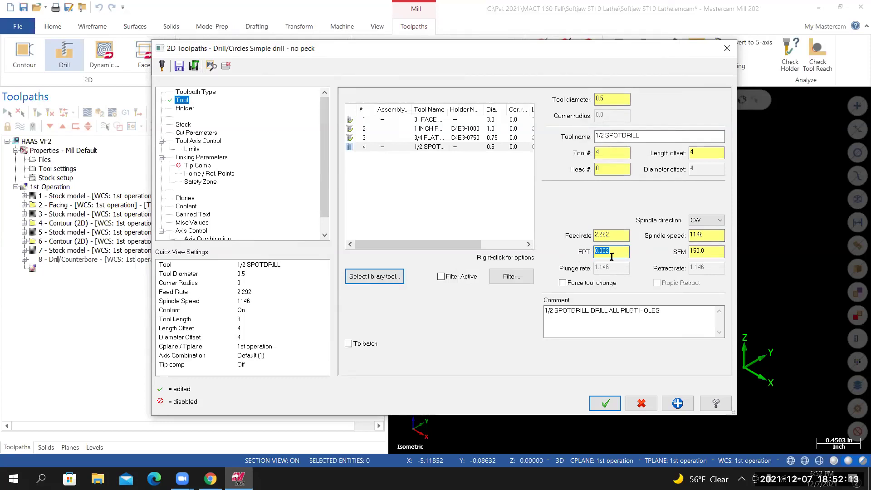
pyautogui.write('.5*.02')
pyautogui.press('Return')
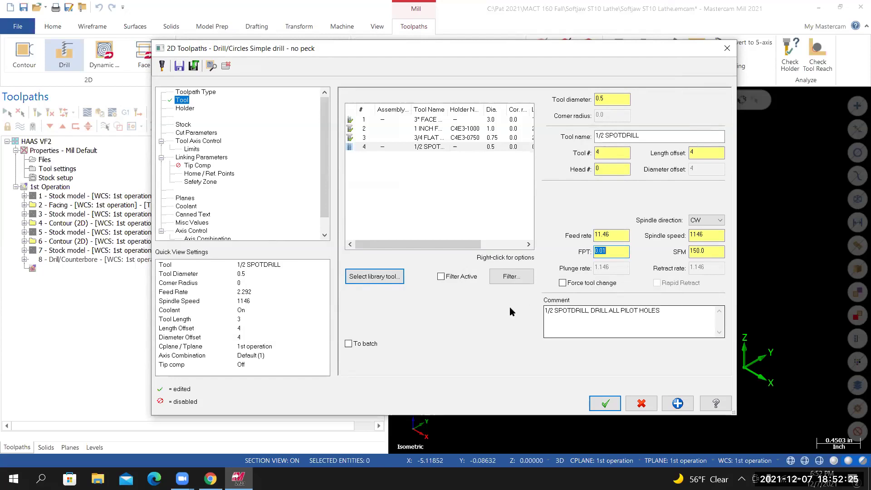
# Step: Change the drilling operation's comment to "1/2 SPOTDRILL, DRILL ALL PILOTS"
pyautogui.click(616, 137)
pyautogui.rightClick(616, 138)
pyautogui.click(541, 316)
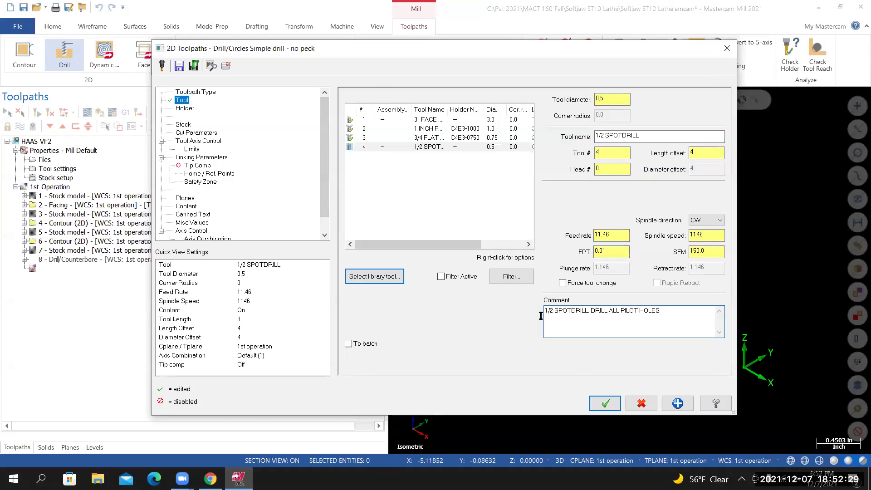
pyautogui.moveTo(665, 312); pyautogui.dragTo(540, 312)
pyautogui.rightClick(557, 314)
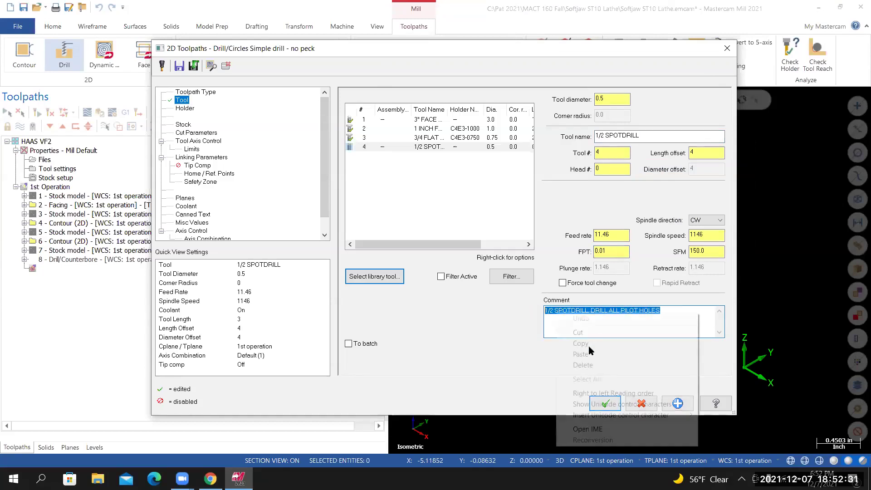
pyautogui.click(583, 354)
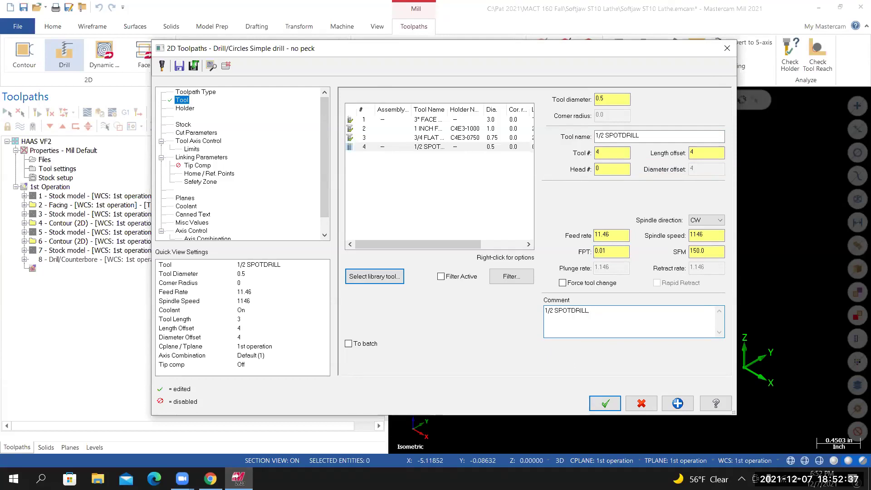
pyautogui.write('DRILL ALL PILOTS')
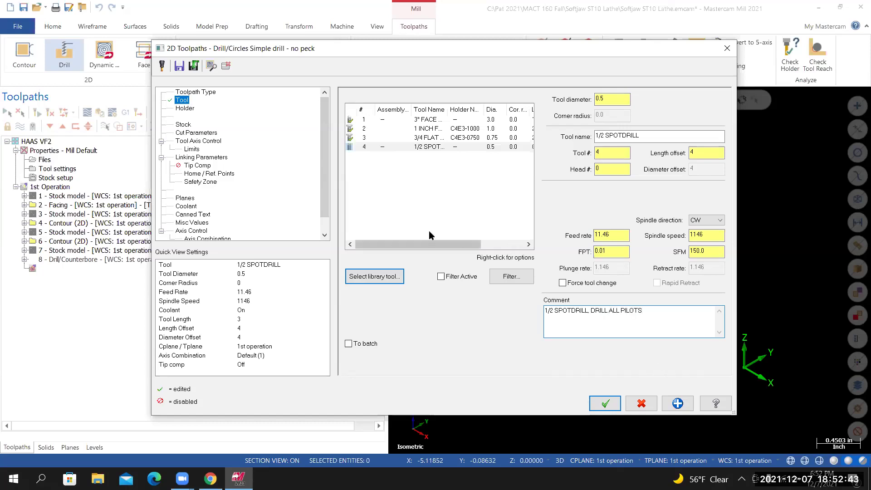
# Step: Load the CT40-in holder library, assign holder C4C3-0032 to the spot drill and set the tool projection to 1.5
pyautogui.click(185, 109)
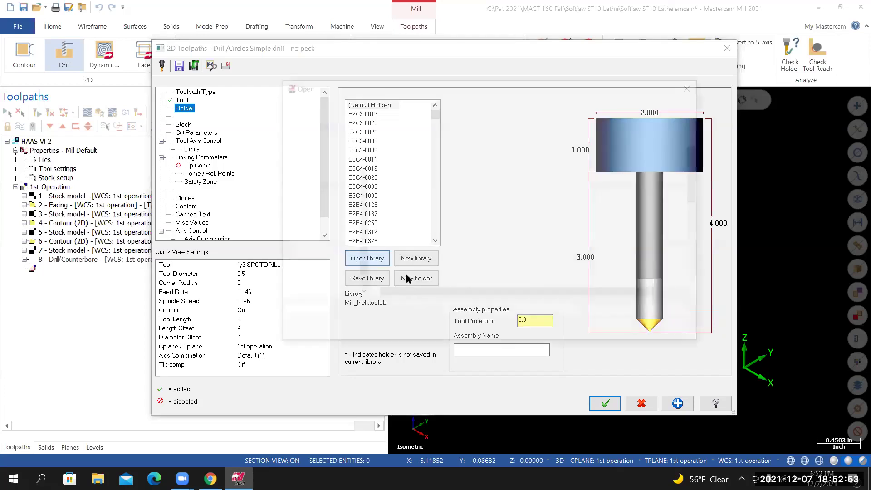
pyautogui.scroll(-2, 608, 329)
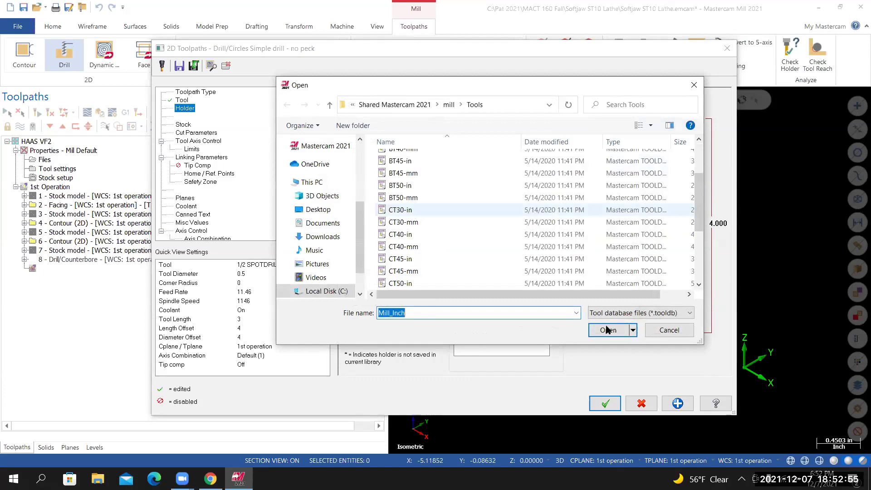
pyautogui.doubleClick(400, 234)
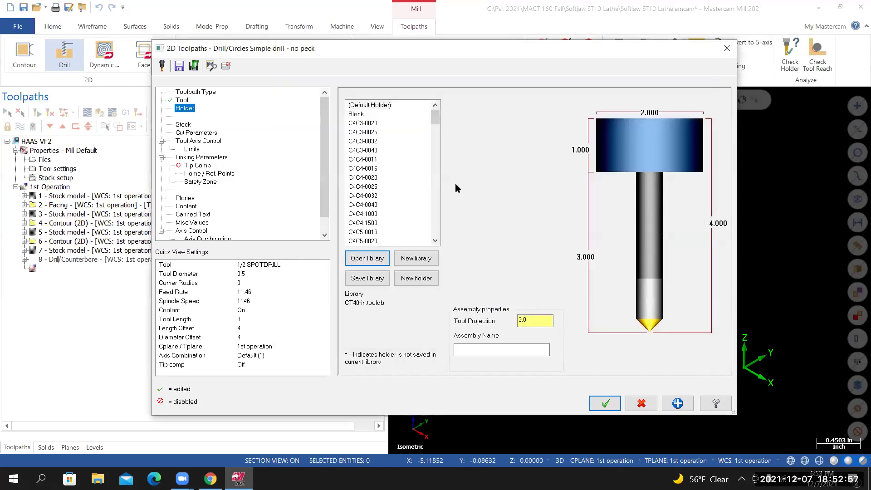
pyautogui.click(373, 142)
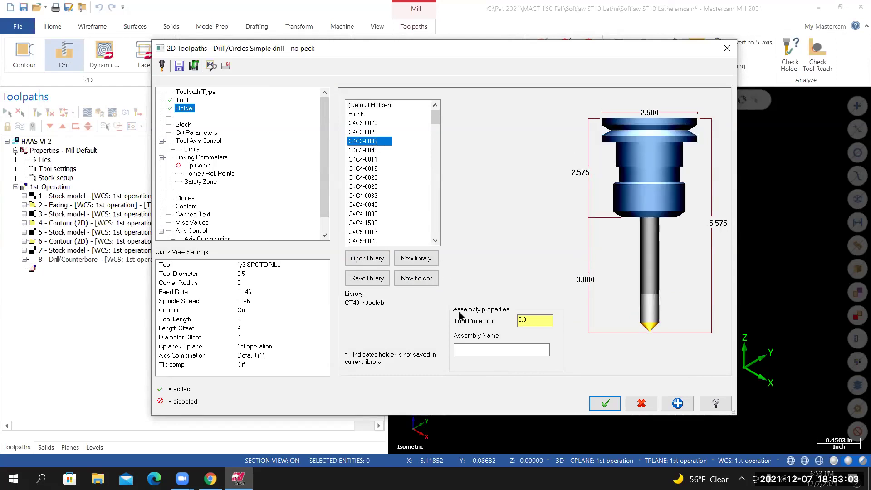
pyautogui.click(522, 320)
pyautogui.write('1.5')
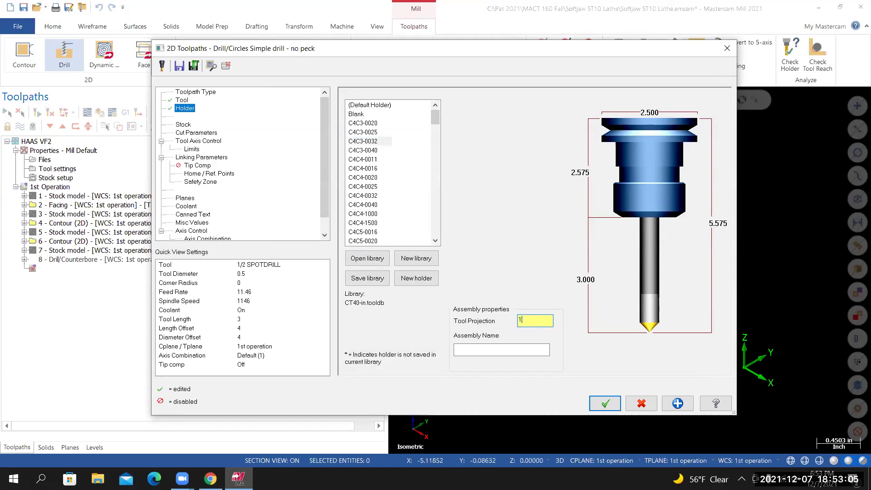
pyautogui.press('Return')
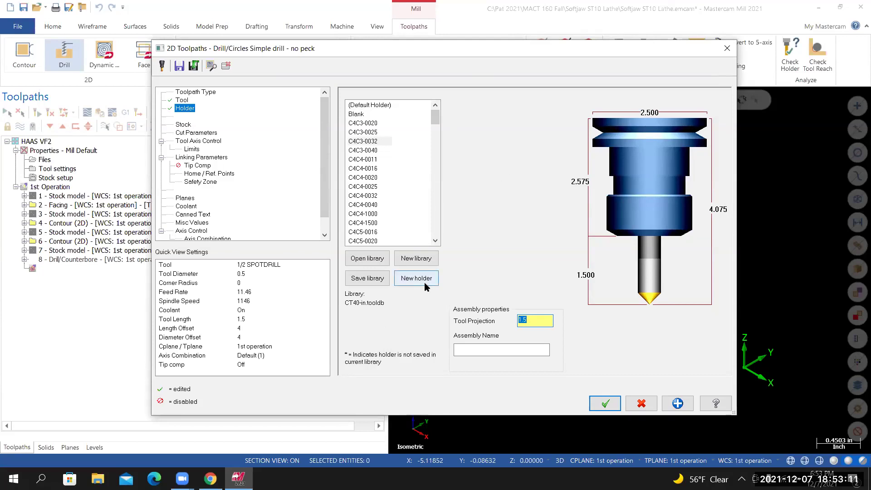
# Step: Enable an absolute clearance of 3.5, used only at the operation's start and end, and set the incremental retract to 0.1
pyautogui.click(197, 135)
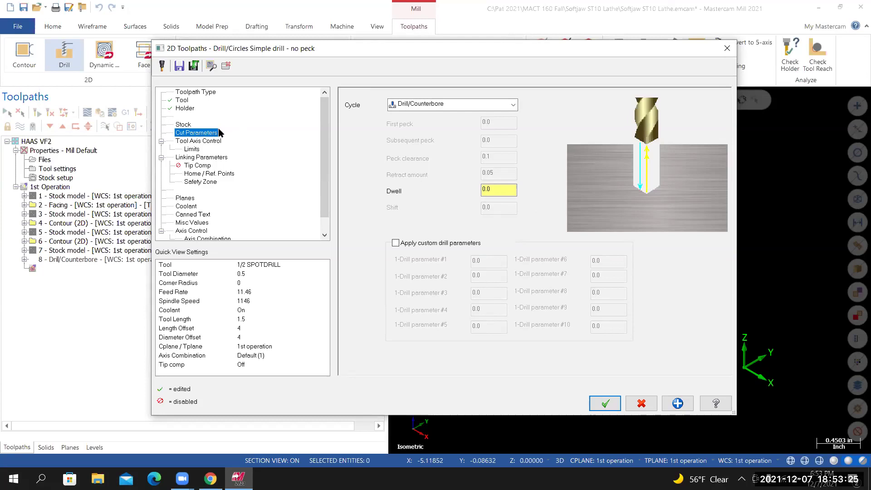
pyautogui.click(214, 157)
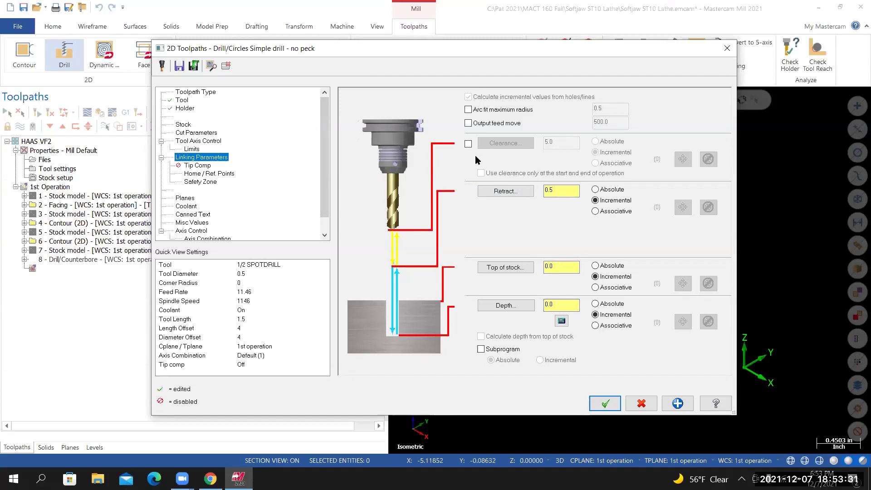
pyautogui.click(468, 143)
pyautogui.doubleClick(561, 143)
pyautogui.write('3.5')
pyautogui.click(595, 141)
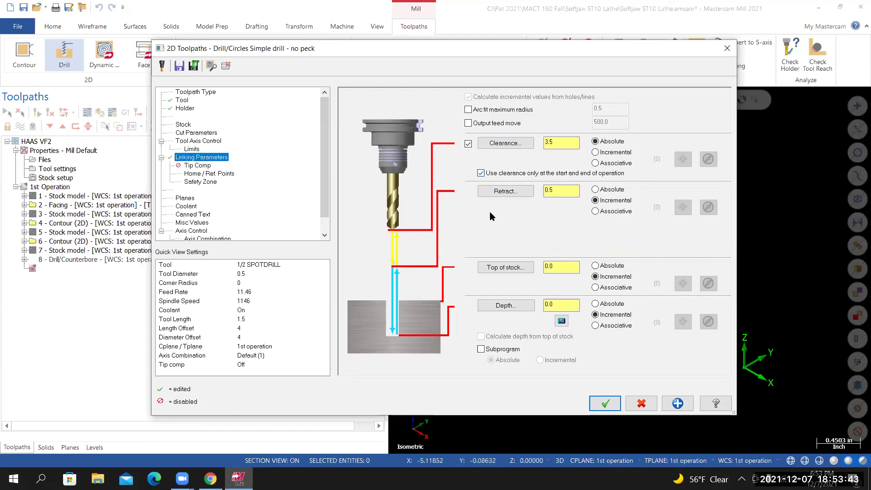
pyautogui.press('Tab')
pyautogui.write('.1')
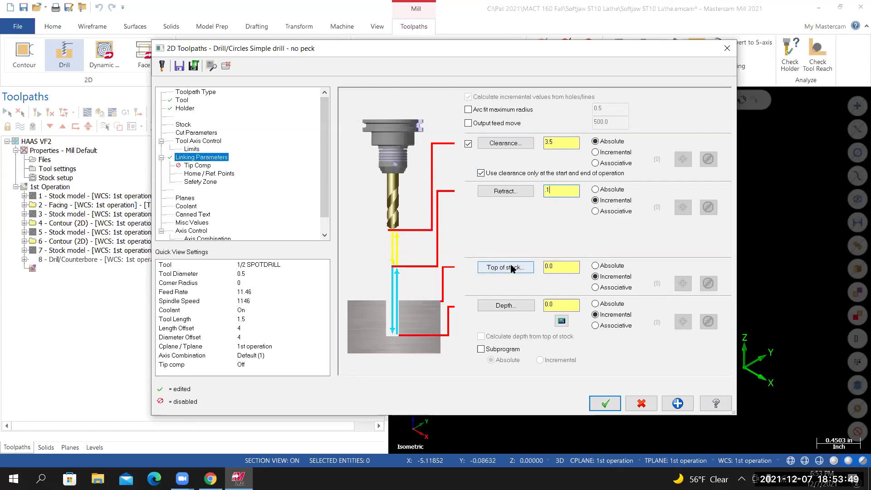
# Step: Make the top of stock absolute and pick it from the top of the first hole at 1.48
pyautogui.click(599, 266)
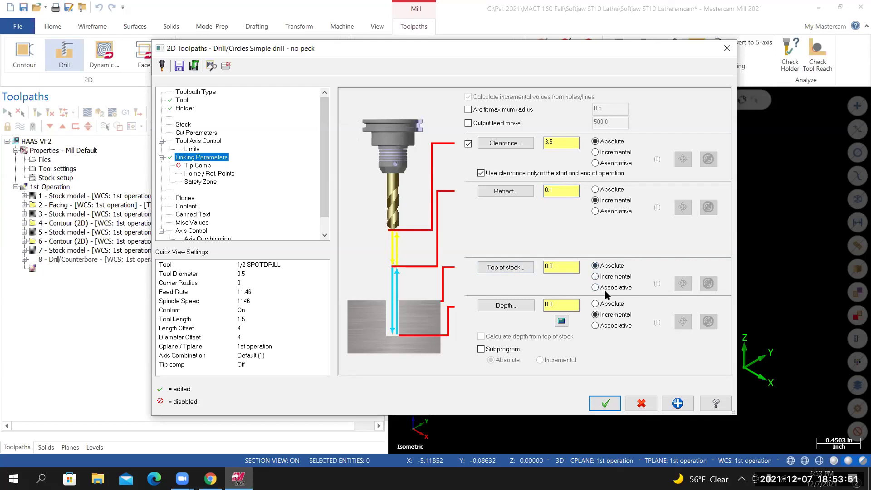
pyautogui.click(512, 270)
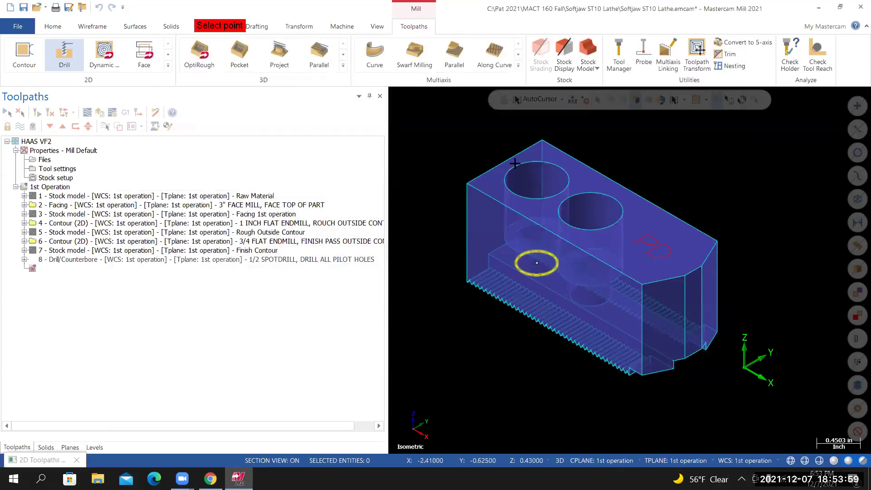
pyautogui.click(537, 263)
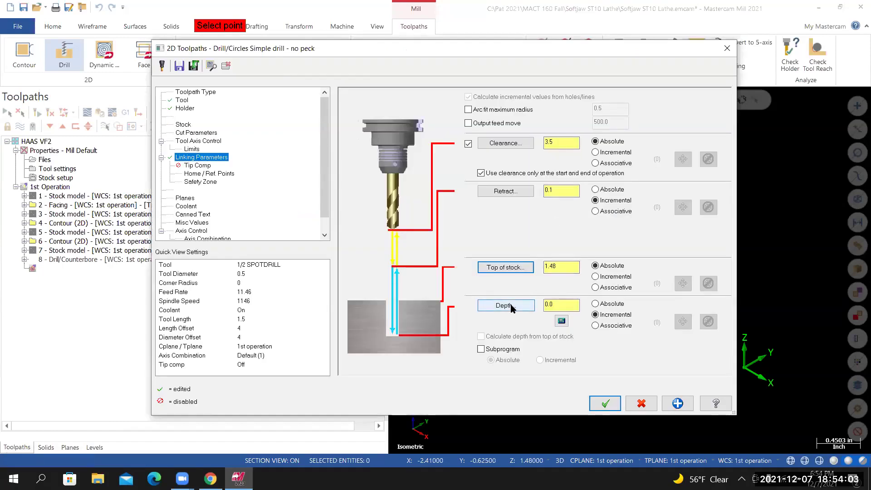
# Step: Make the depth absolute, use the depth calculator with a 0.25 finish diameter to get 1.355, and accept the drilling operation without tip compensation
pyautogui.click(595, 304)
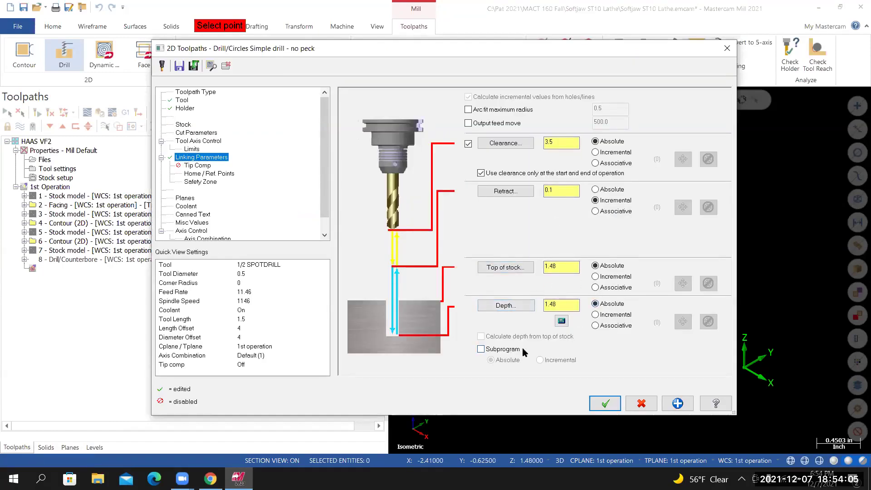
pyautogui.click(562, 321)
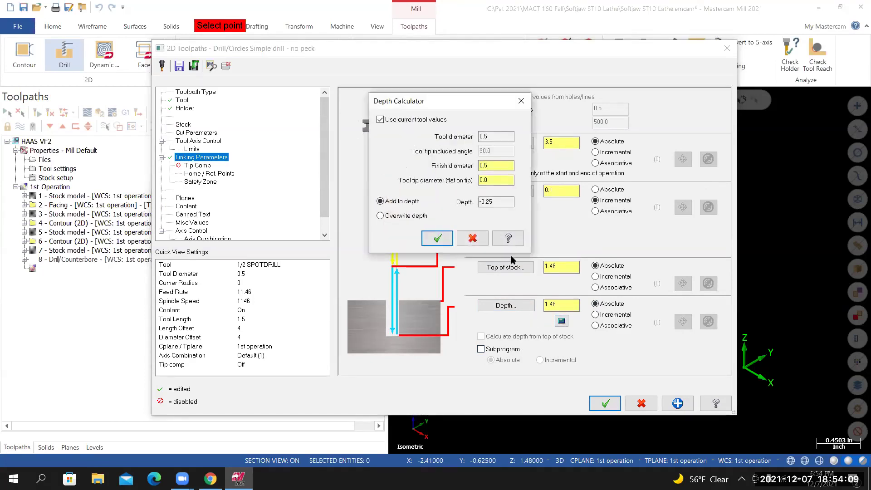
pyautogui.click(382, 217)
pyautogui.moveTo(495, 168); pyautogui.dragTo(465, 163)
pyautogui.write('.25')
pyautogui.press('Tab')
pyautogui.click(438, 237)
pyautogui.click(439, 238)
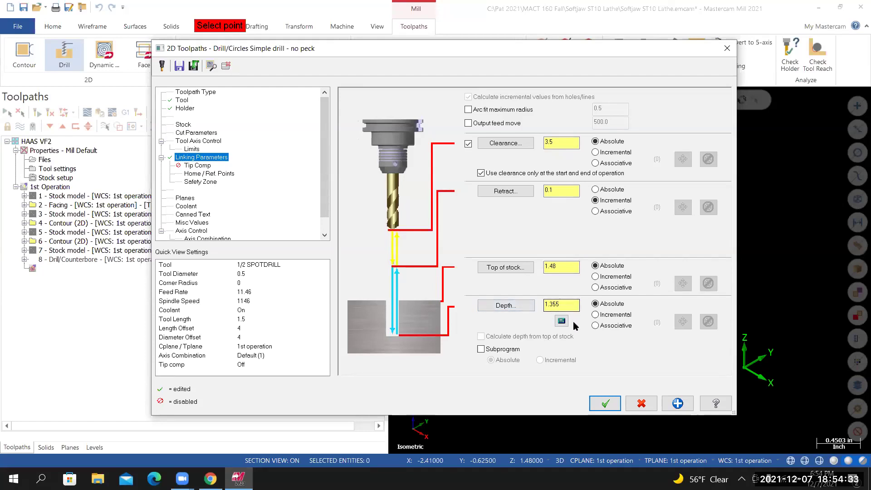
pyautogui.click(205, 166)
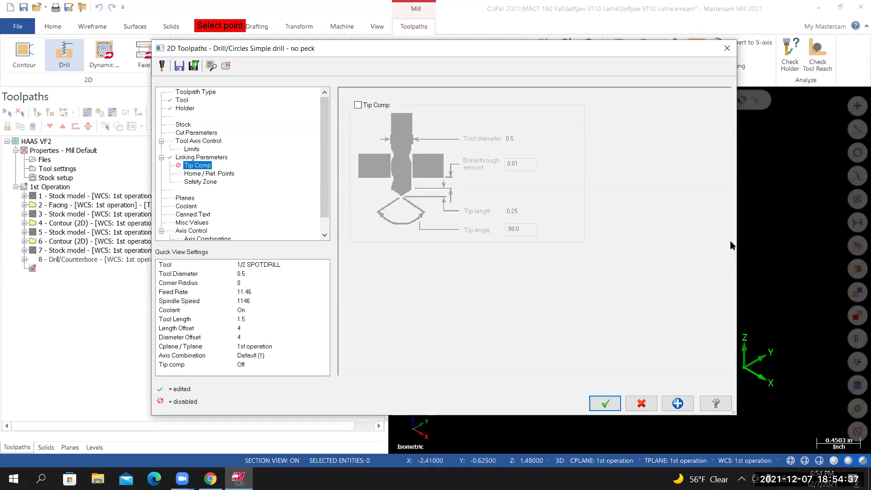
pyautogui.click(606, 403)
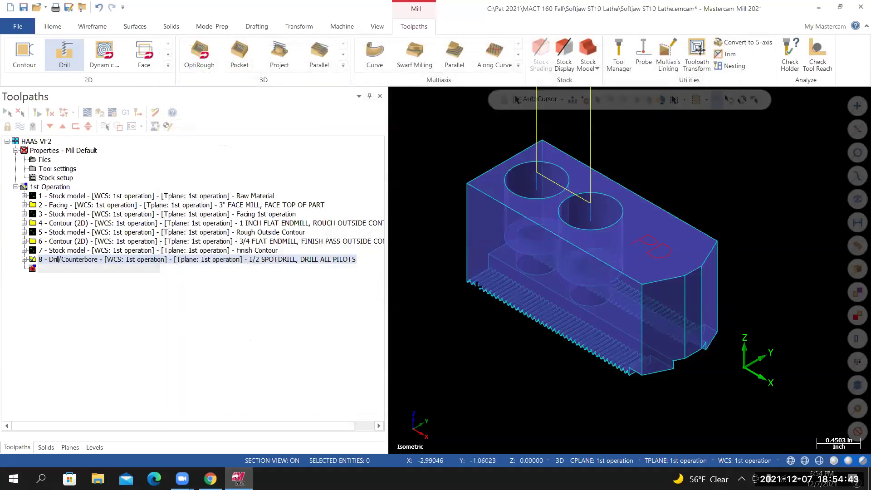
# Step: Backplot the spot drill toolpath over both holes and check the tool's moves
pyautogui.scroll(-1, 501, 295)
pyautogui.moveTo(505, 294); pyautogui.dragTo(515, 217, button='middle')
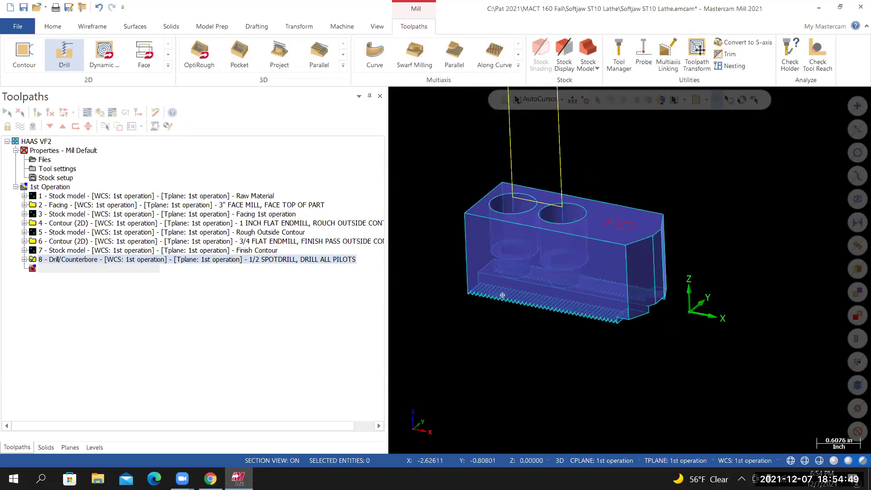
pyautogui.scroll(4, 529, 219)
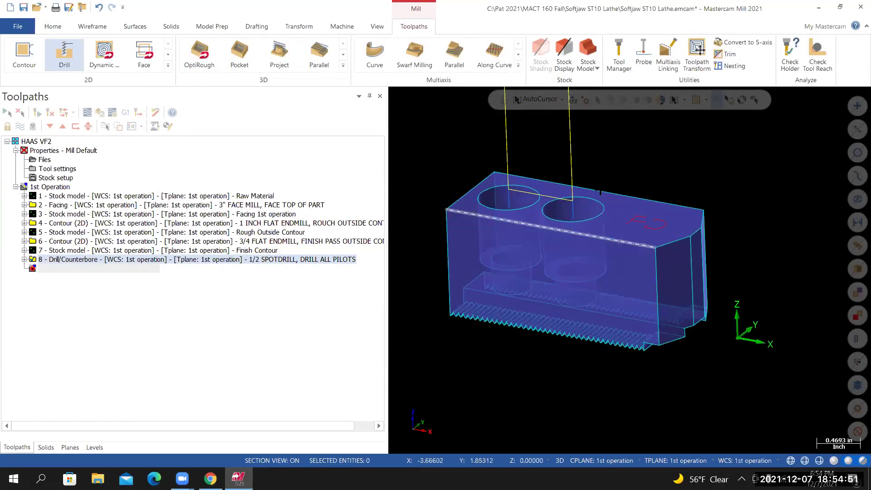
pyautogui.scroll(3, 517, 220)
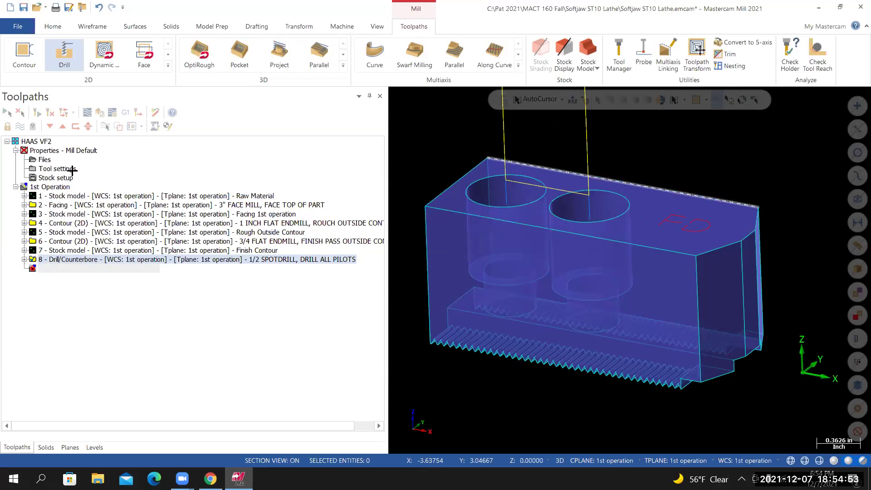
pyautogui.click(88, 114)
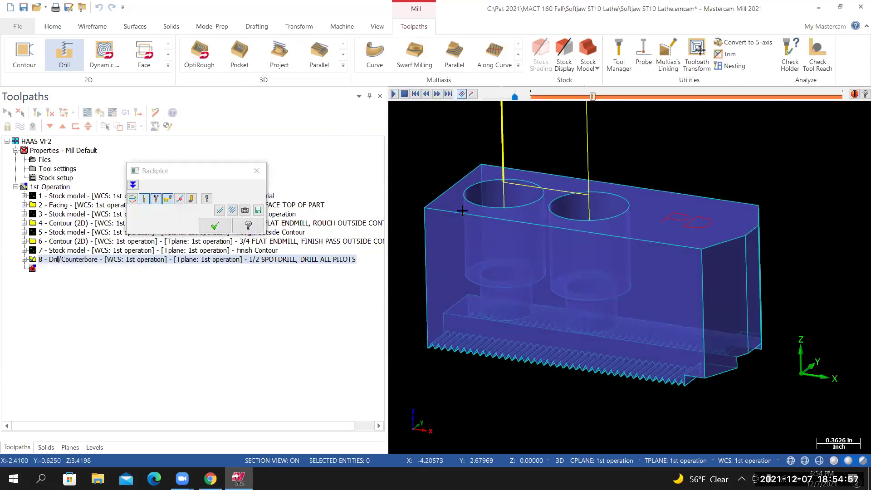
pyautogui.scroll(-3, 482, 236)
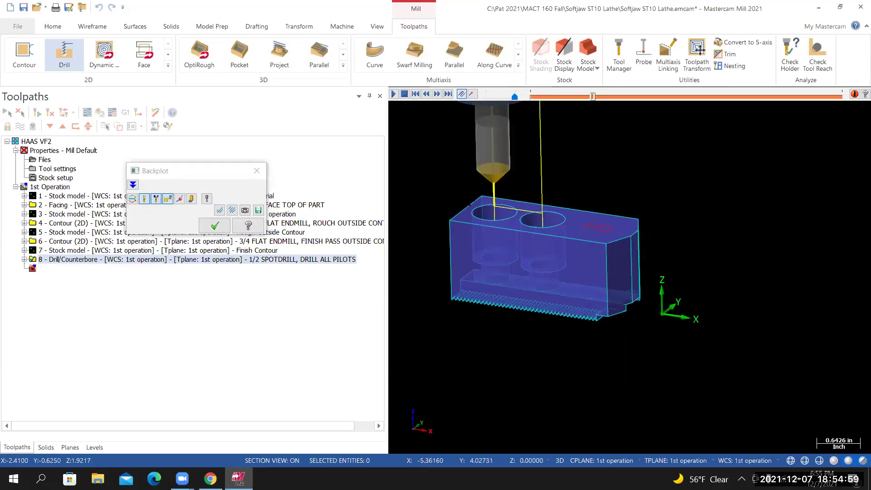
pyautogui.scroll(2, 488, 210)
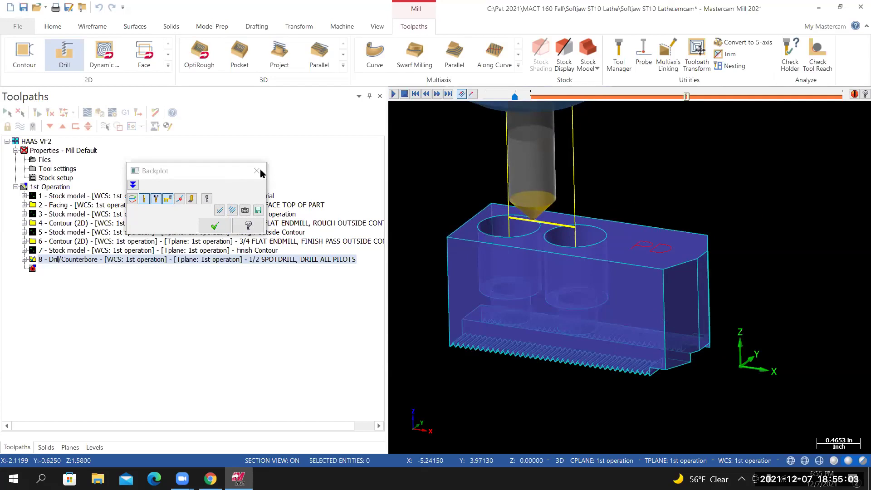
pyautogui.scroll(-4, 511, 276)
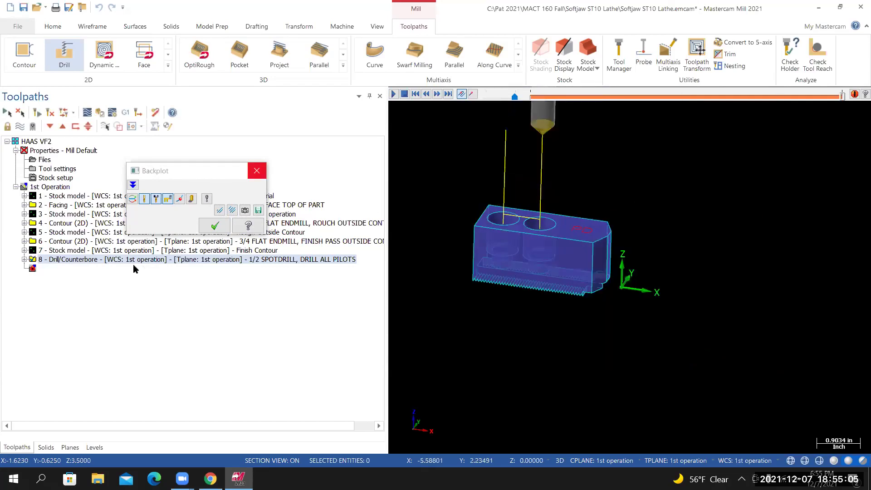
pyautogui.press('Escape')
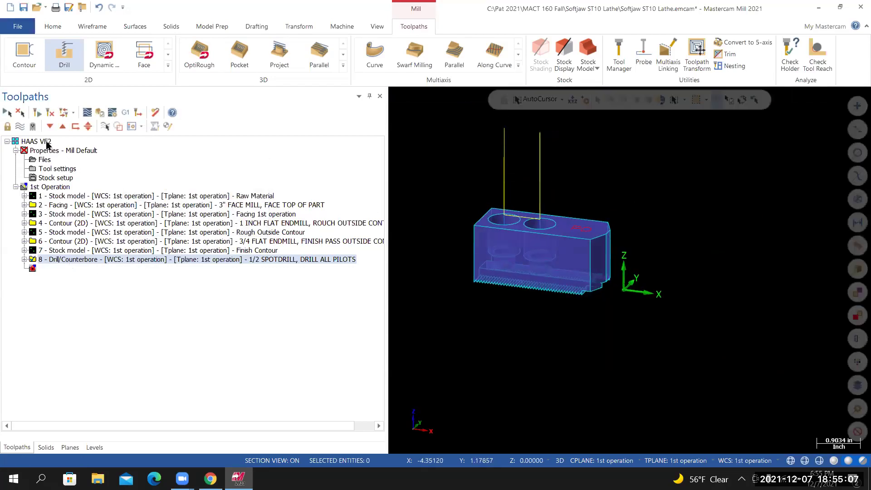
# Step: Hide the drill toolpath display, return the part to the isometric view and save the file
pyautogui.click(20, 127)
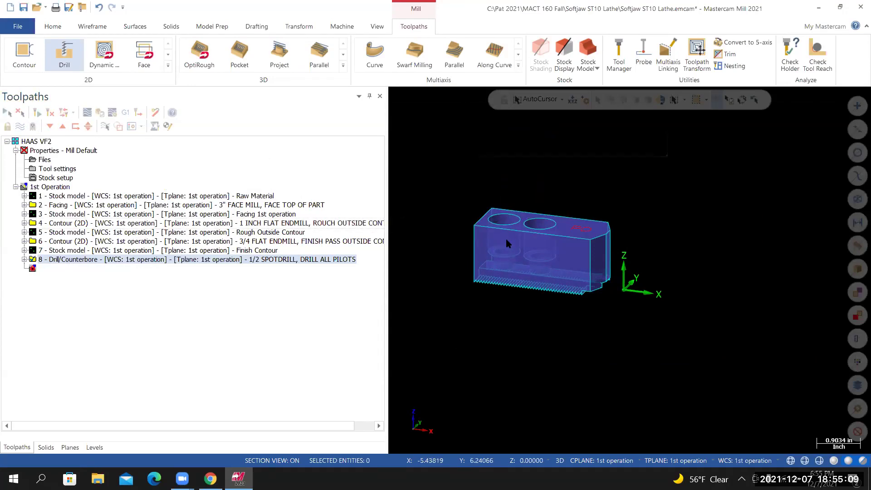
pyautogui.rightClick(504, 254)
pyautogui.click(517, 263)
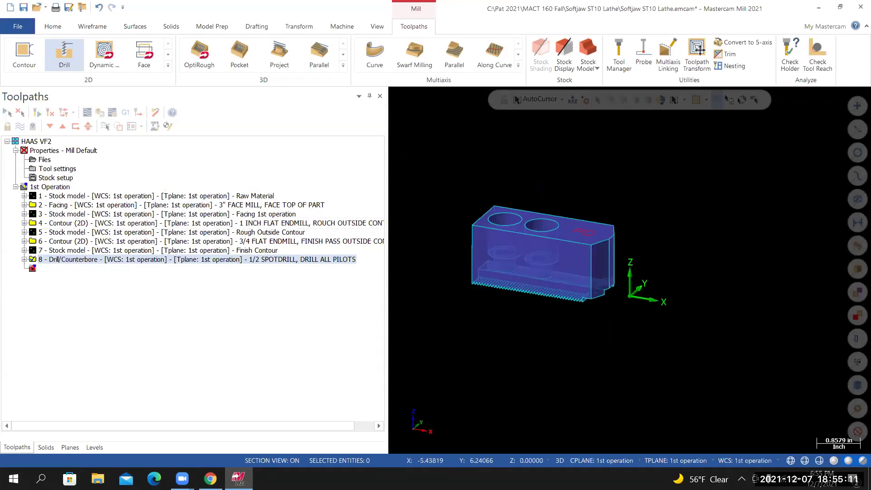
pyautogui.click(17, 25)
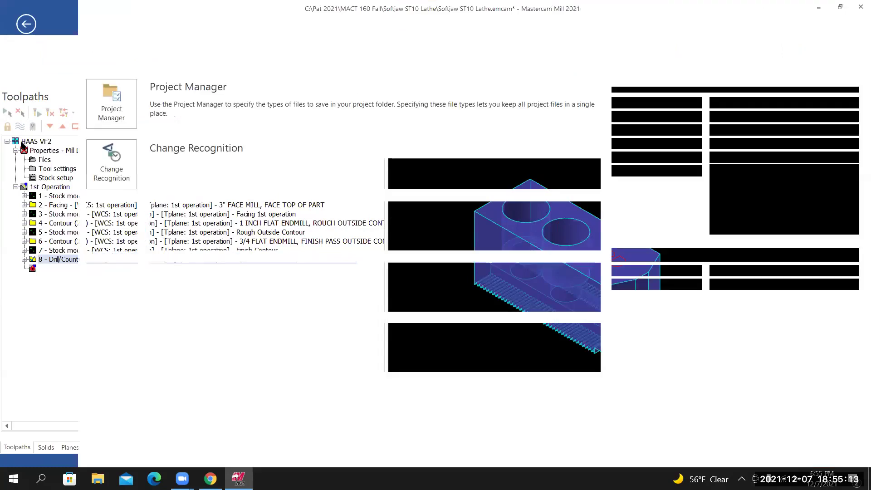
pyautogui.hotkey('ctrl', 's')
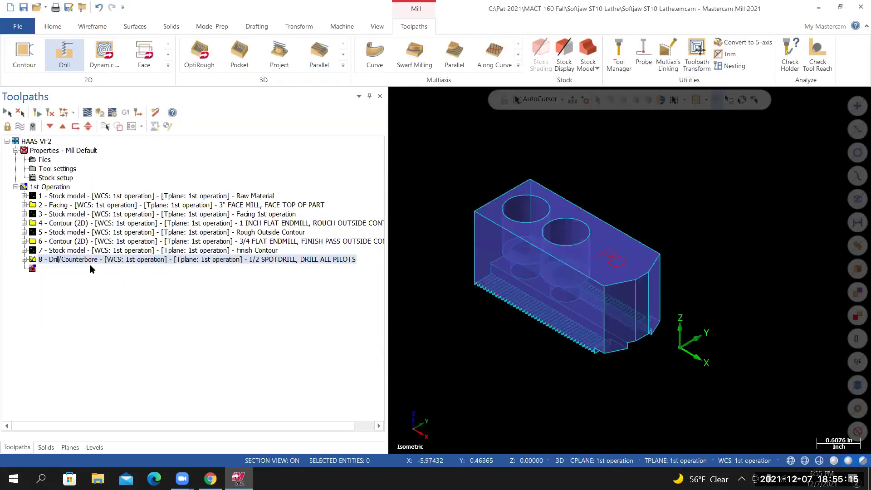
# Step: Verify all toolpaths of the 1st Operation group, playing the solid cutting simulation through the spot drilling
pyautogui.click(48, 187)
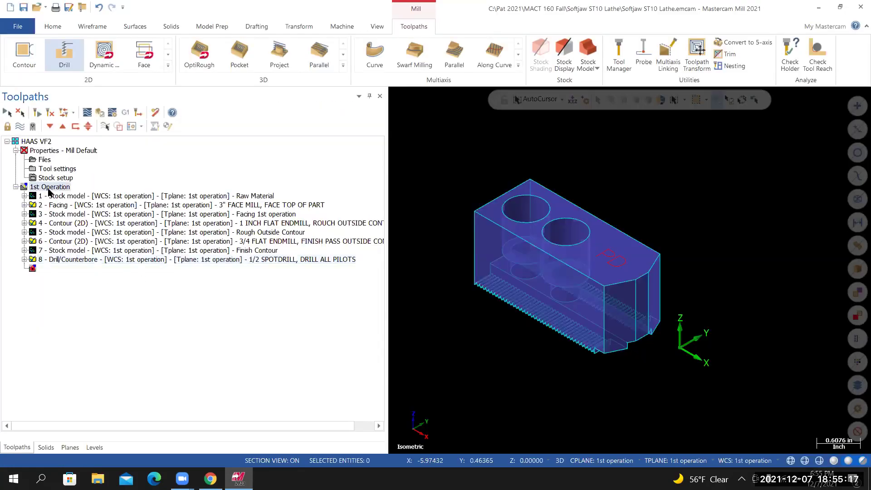
pyautogui.click(99, 112)
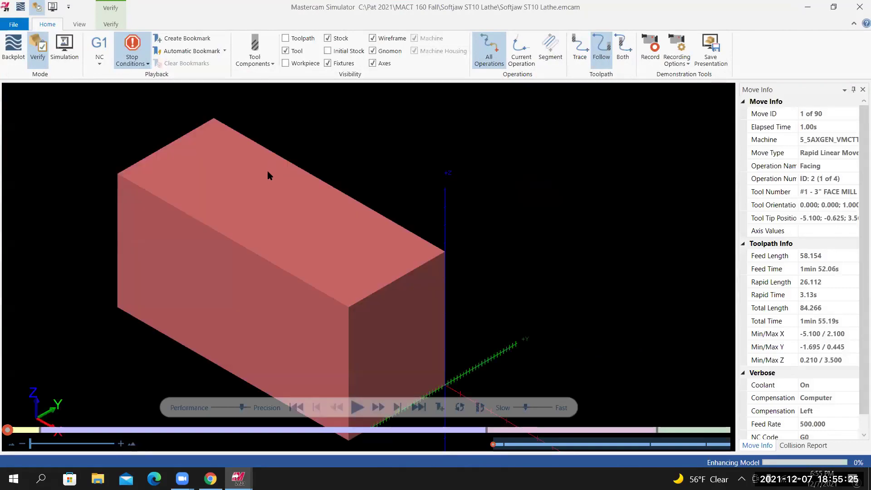
pyautogui.click(126, 65)
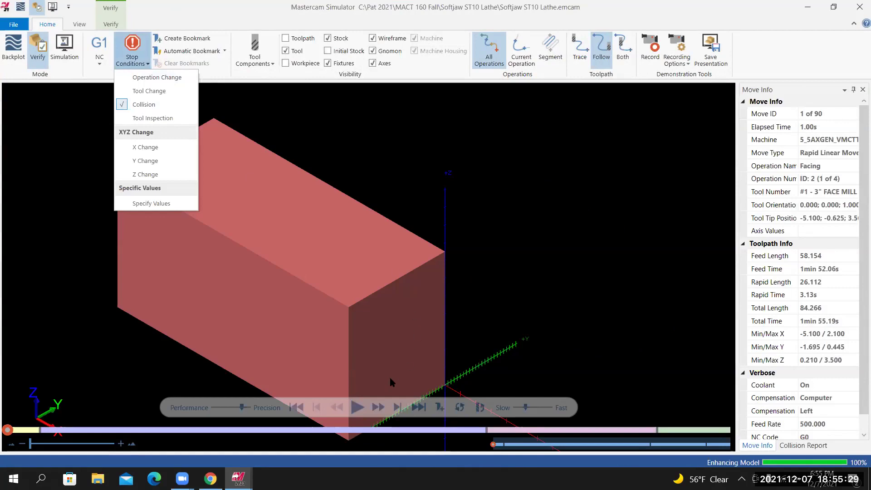
pyautogui.click(358, 409)
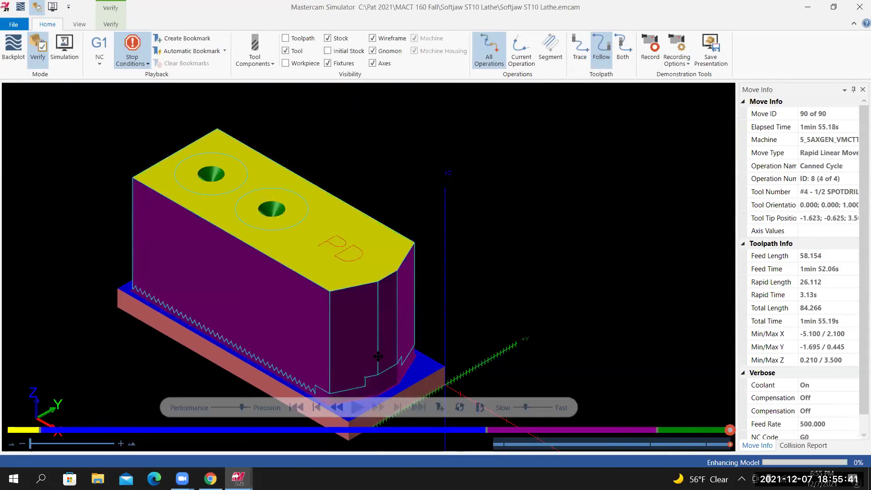
# Step: Examine the simulated part and both spot-drilled holes from several angles, and close the simulator
pyautogui.moveTo(397, 320); pyautogui.dragTo(395, 345, button='middle')
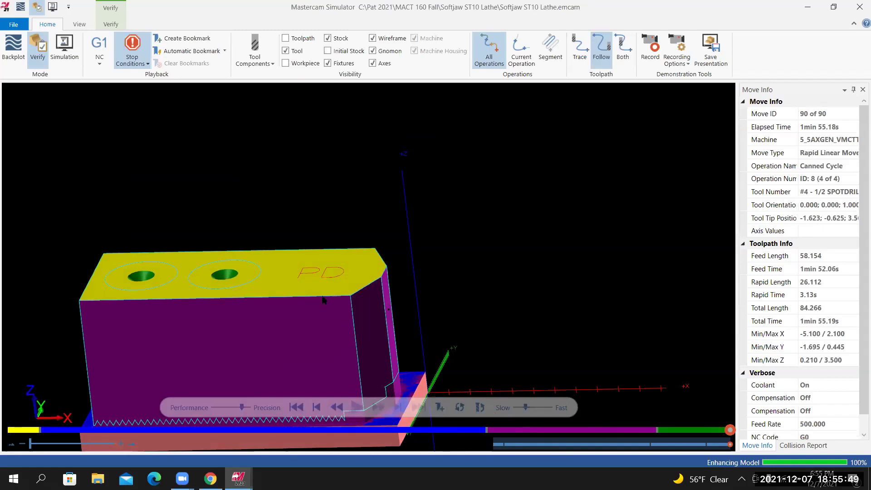
pyautogui.moveTo(170, 271); pyautogui.dragTo(291, 249, button='middle')
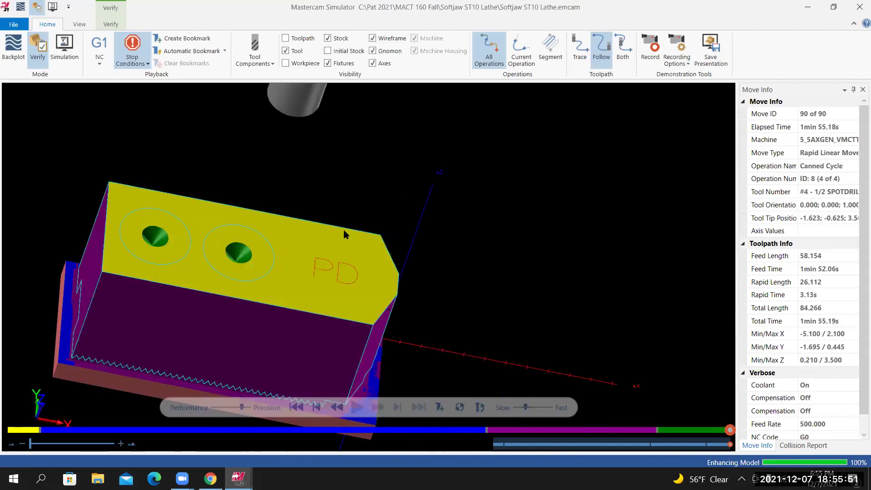
pyautogui.moveTo(344, 233); pyautogui.dragTo(348, 254, button='middle')
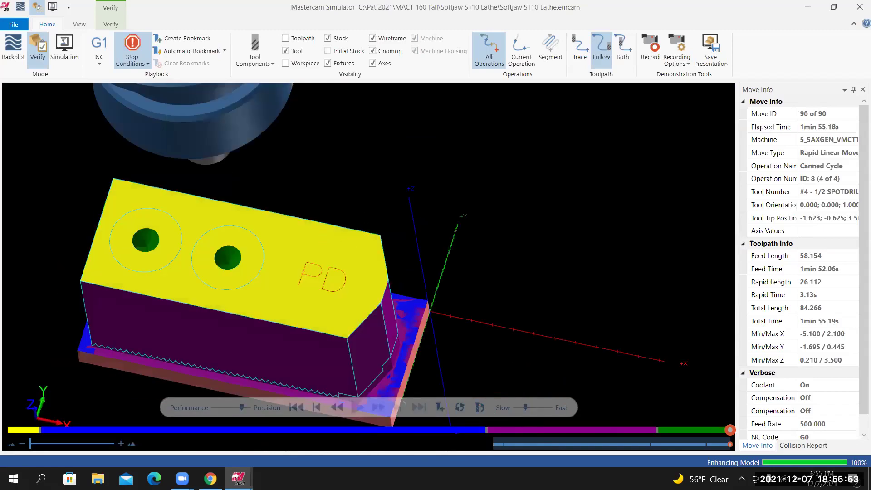
pyautogui.scroll(3, 331, 250)
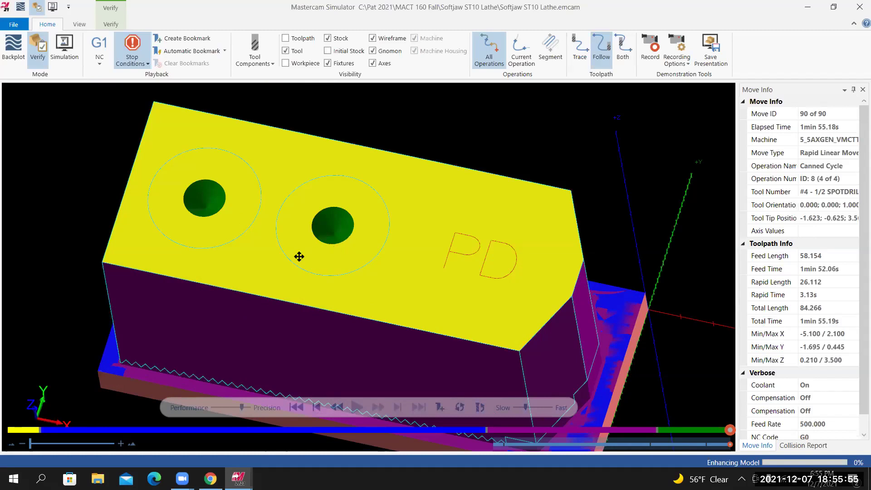
pyautogui.moveTo(305, 251); pyautogui.dragTo(328, 241, button='middle')
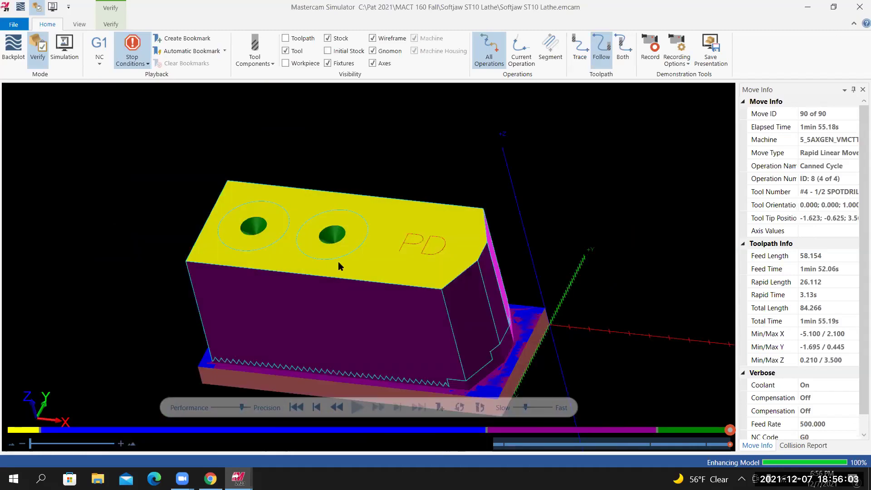
pyautogui.click(860, 7)
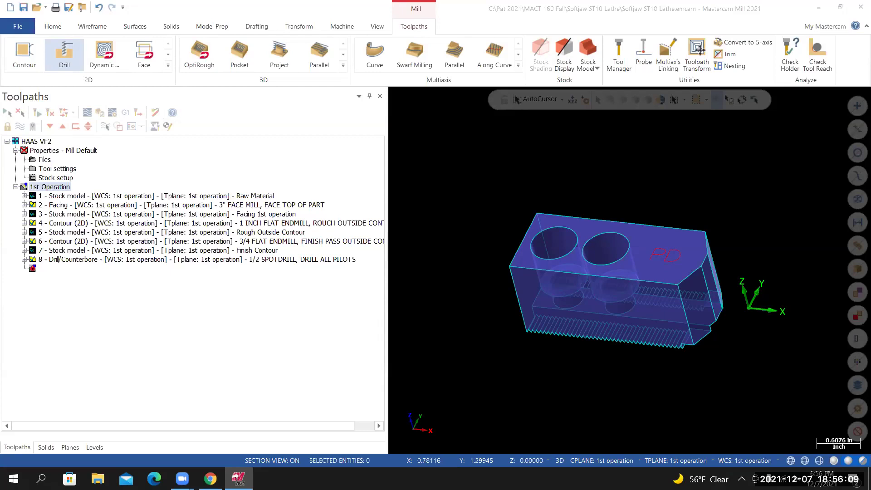
# Step: Create a stock model named Pilot Holes and choose the contour-machined stock model as its initial shape
pyautogui.click(542, 319)
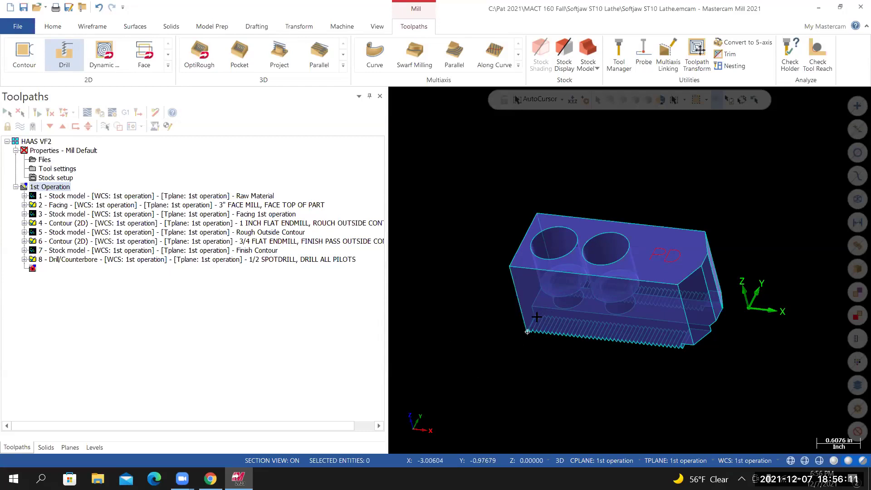
pyautogui.moveTo(537, 317); pyautogui.dragTo(535, 302, button='middle')
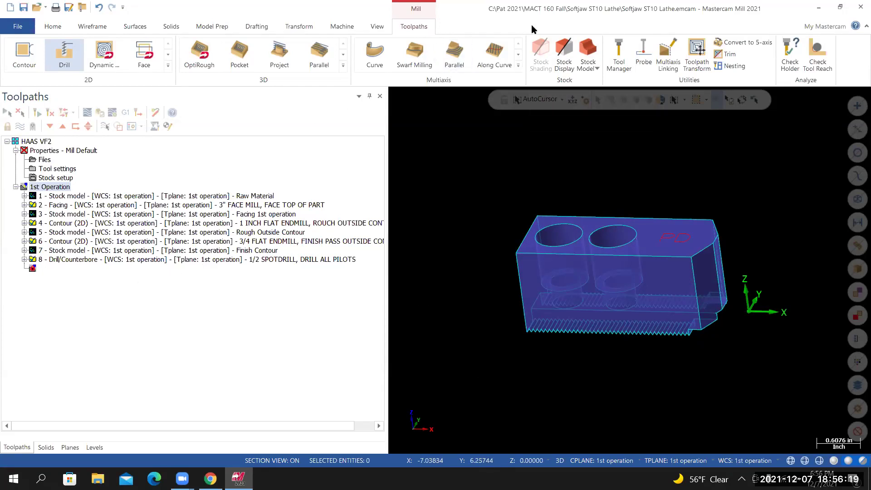
pyautogui.click(597, 55)
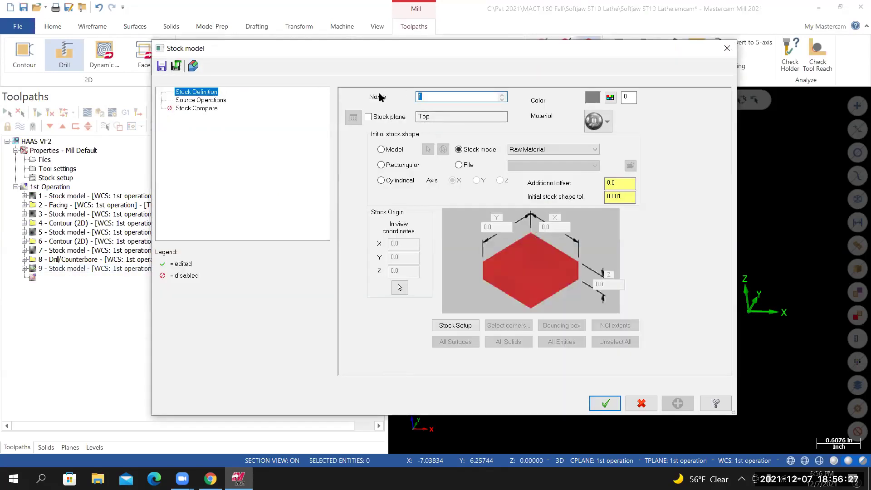
pyautogui.write('p')
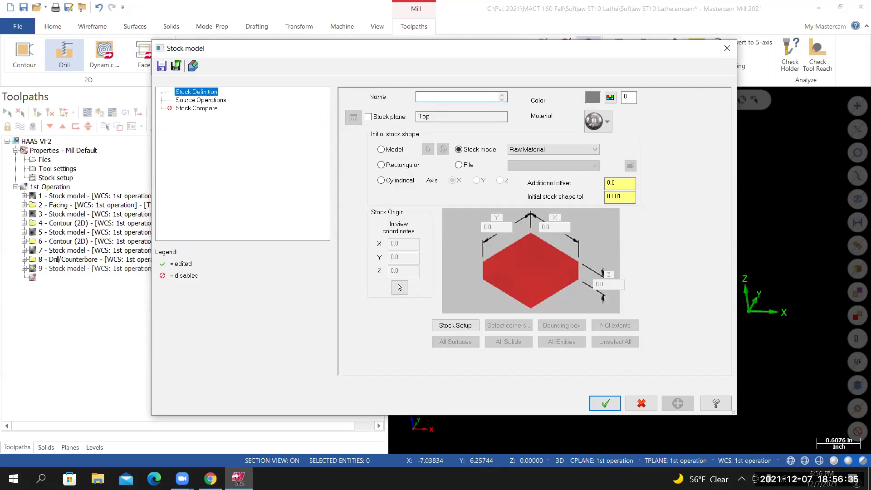
pyautogui.write('Pilot Holes')
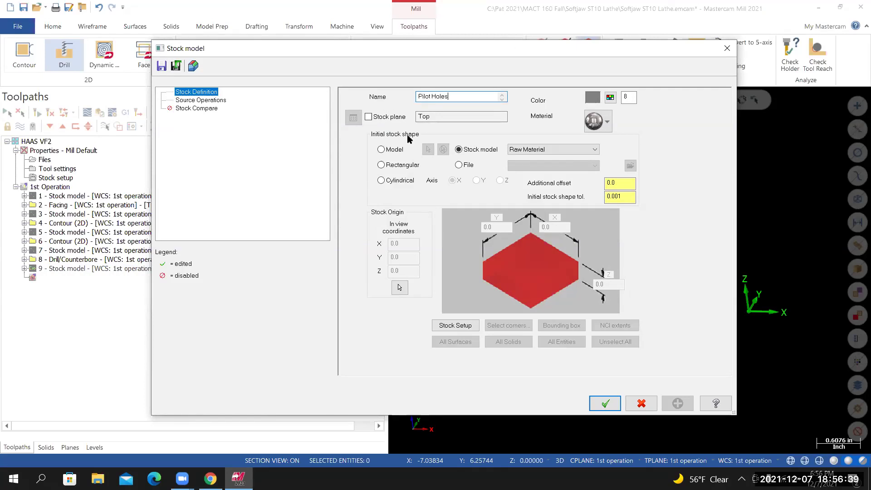
pyautogui.click(584, 148)
pyautogui.click(544, 172)
# Step: Use the 1/2 spot drill Drill/Counterbore operation as the stock model's source operation and accept the stock model
pyautogui.click(201, 101)
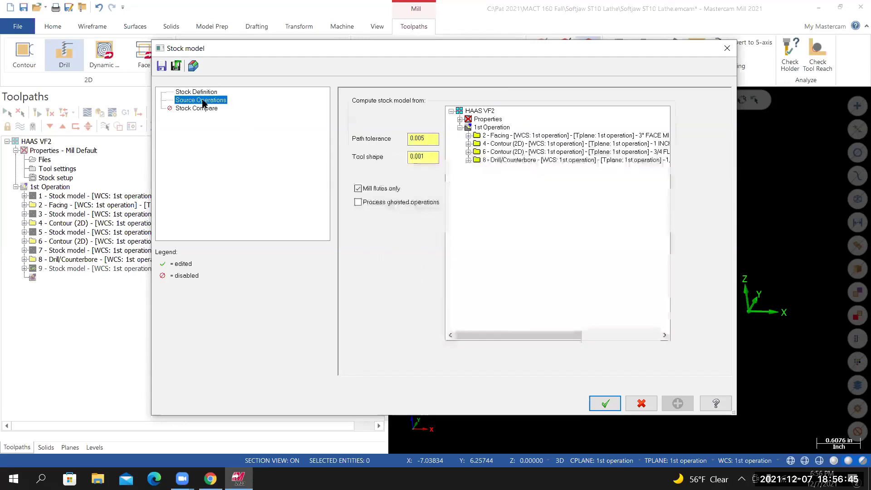
pyautogui.click(507, 160)
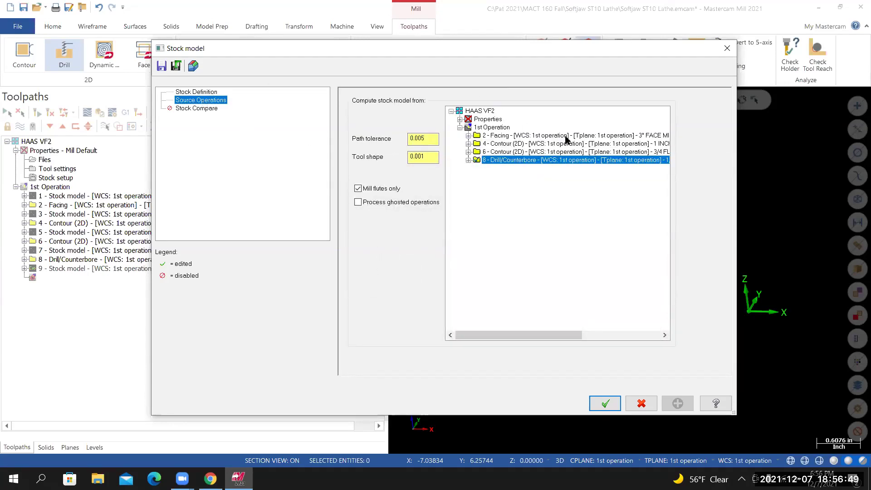
pyautogui.click(605, 403)
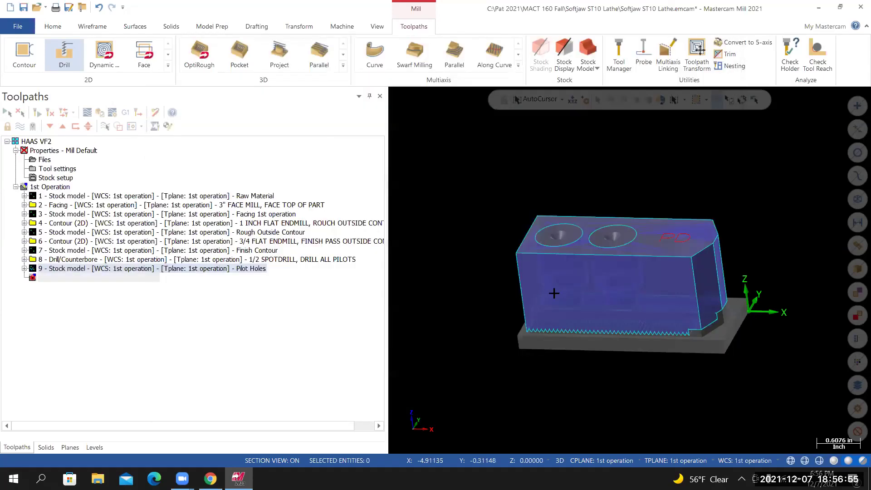
# Step: Inspect the spotted holes on the Pilot Holes stock model, hide its display and save the file
pyautogui.moveTo(545, 299)
pyautogui.mouseDown(button='middle')
pyautogui.moveTo(588, 299)
pyautogui.moveTo(552, 308)
pyautogui.moveTo(488, 282)
pyautogui.mouseUp(button='middle')
pyautogui.scroll(2, 543, 305)
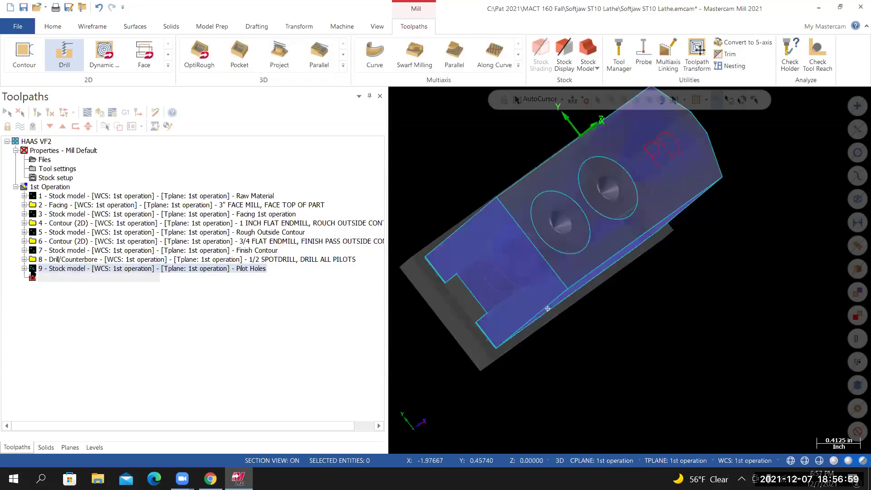
pyautogui.click(19, 125)
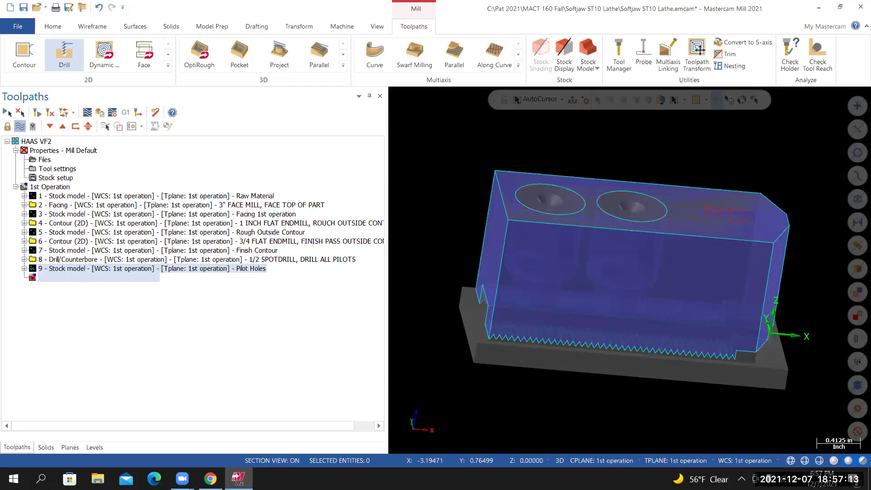
pyautogui.hotkey('ctrl', 's')
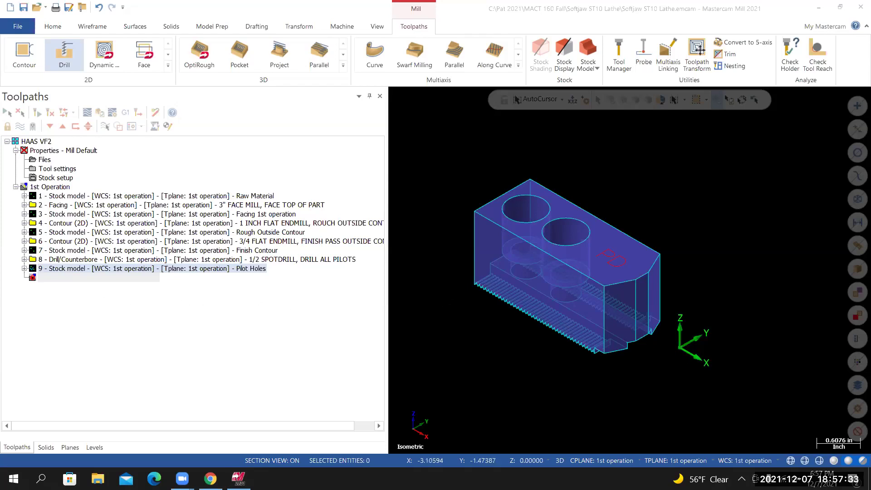
# Step: Switch to Chrome to consult the tool list in the Softjaw Lathe discussion, and return to Mastercam
pyautogui.scroll(1, 518, 264)
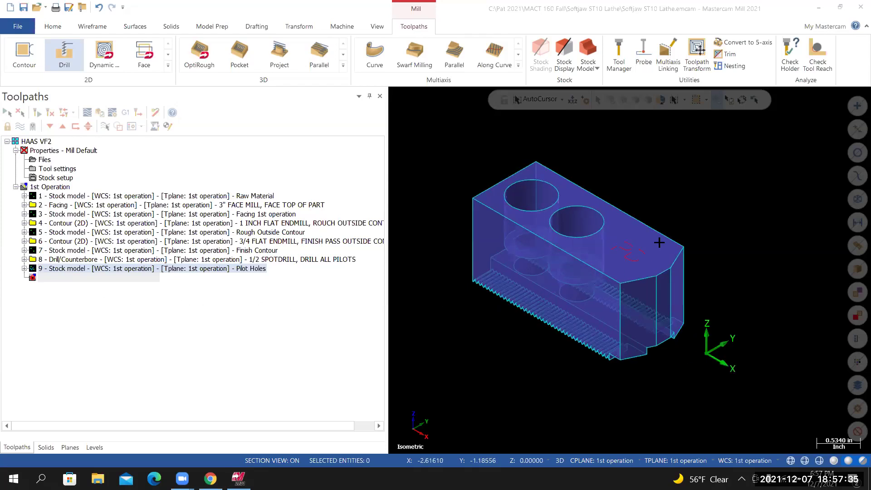
pyautogui.scroll(1, 518, 264)
pyautogui.scroll(1, 518, 264)
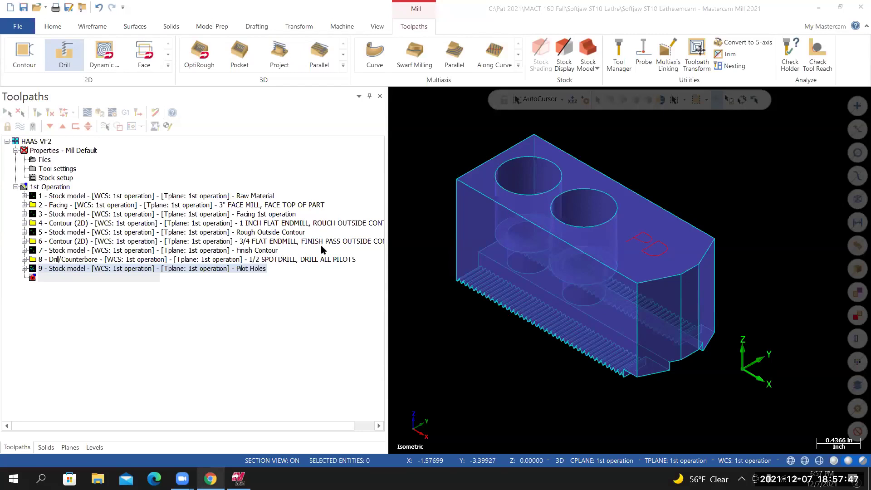
pyautogui.hotkey('alt', 'Tab')
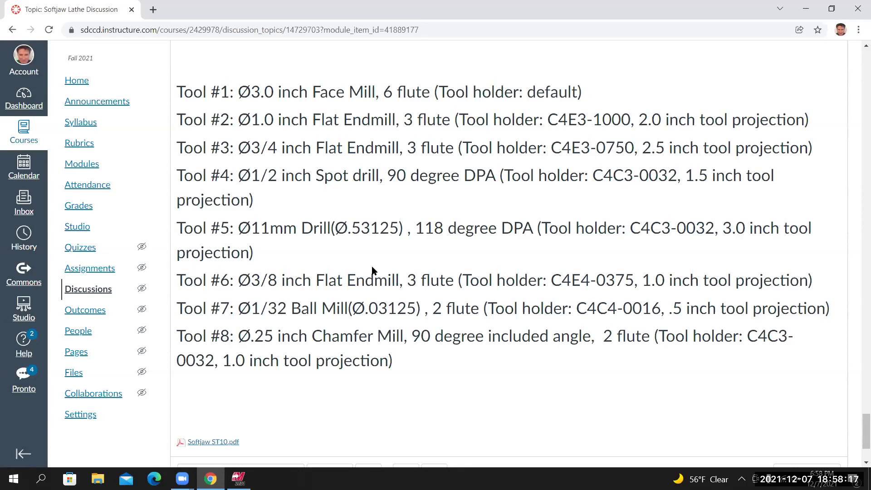
pyautogui.click(238, 479)
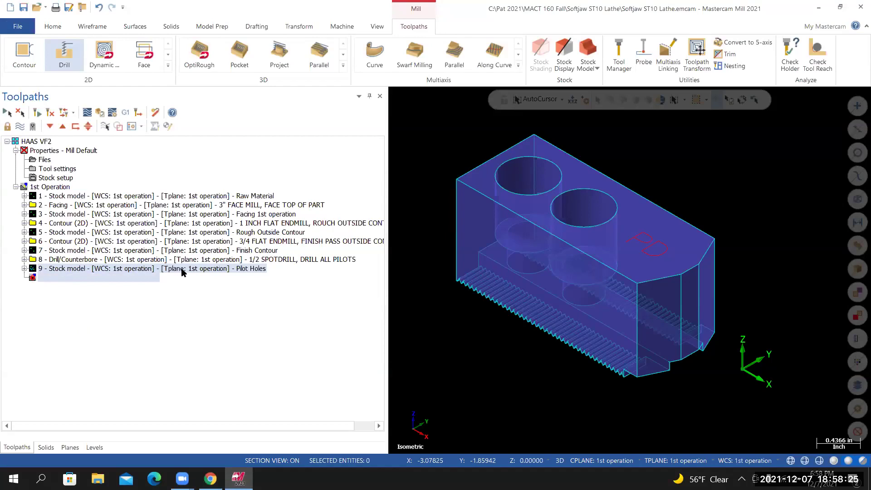
# Step: Start a new drill toolpath on the top edges of the two 0.67 diameter holes and accept the hole selection
pyautogui.click(64, 52)
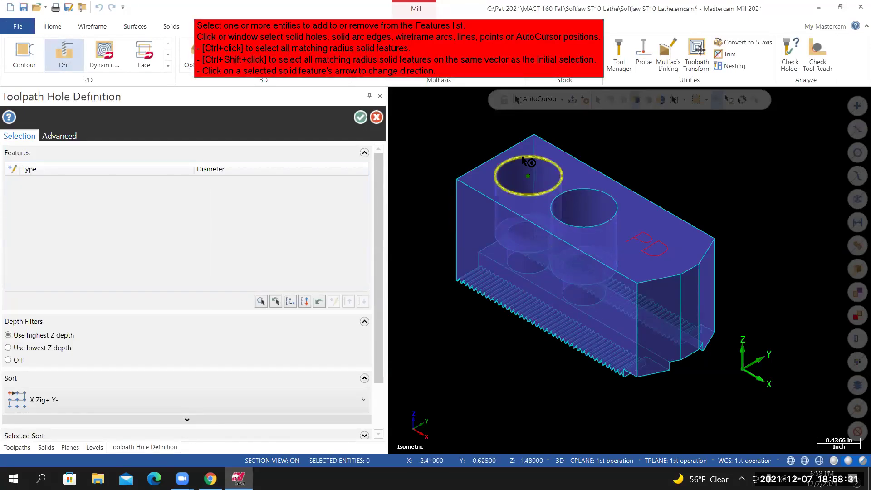
pyautogui.click(522, 157)
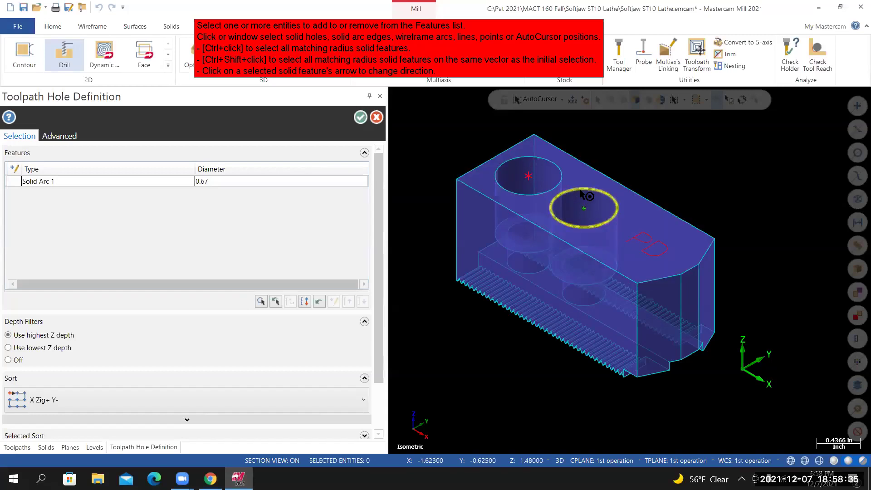
pyautogui.click(581, 193)
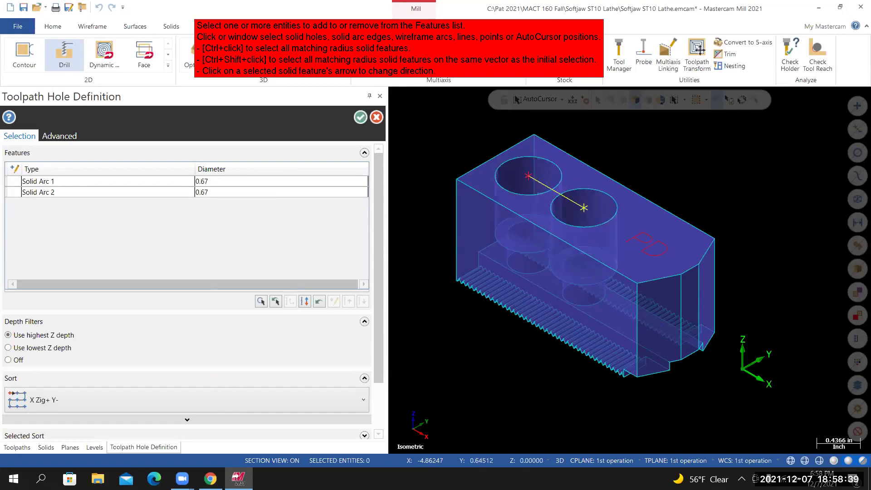
pyautogui.scroll(-1, 243, 410)
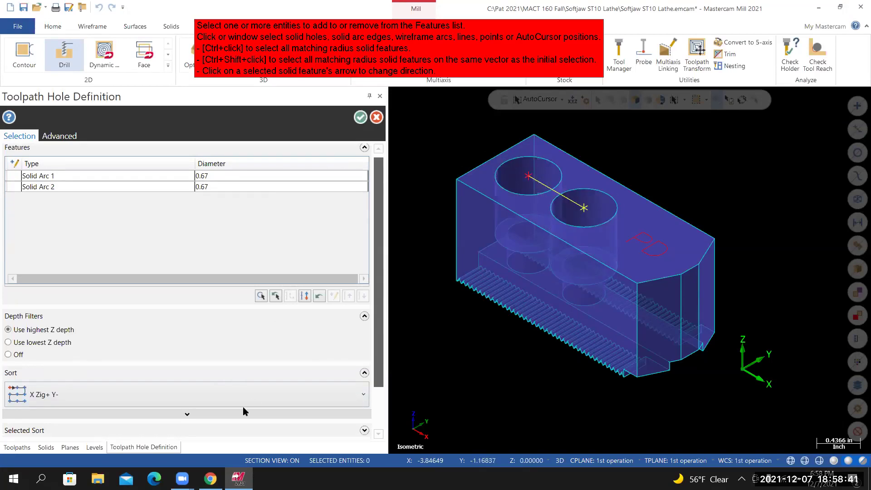
pyautogui.click(360, 118)
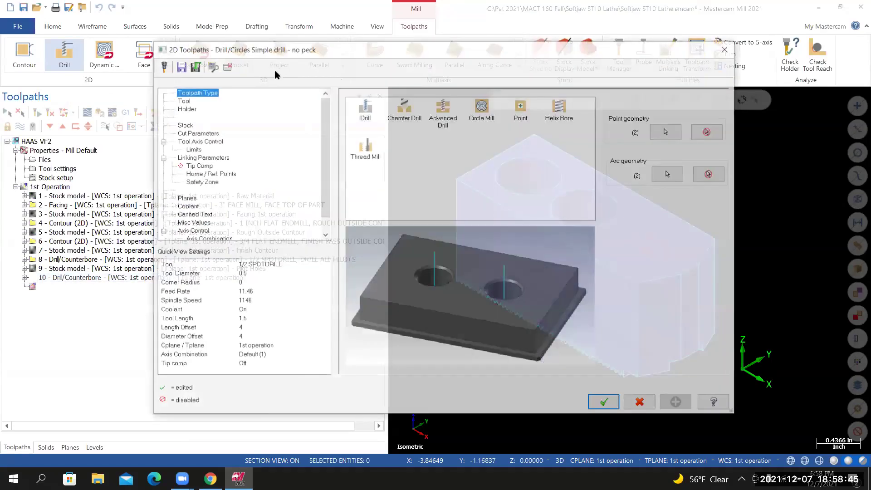
# Step: Load the mill_mm tool library for choosing the new drill operation's tool
pyautogui.click(183, 100)
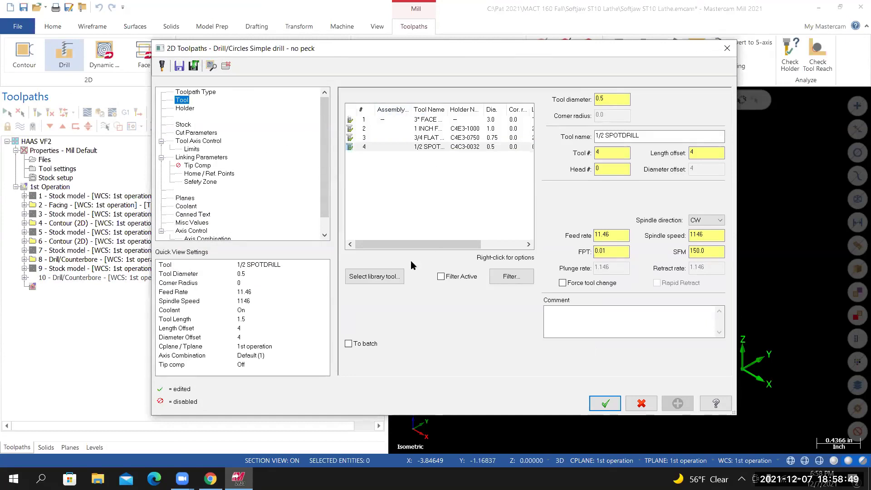
pyautogui.click(375, 278)
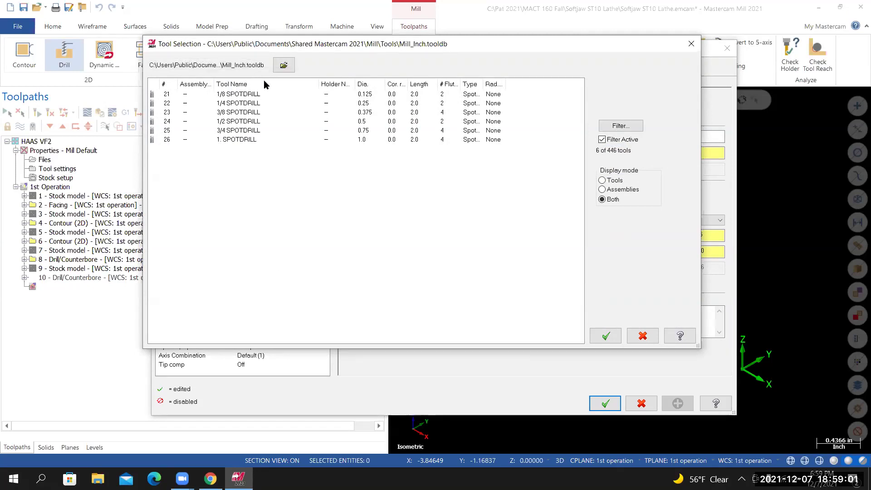
pyautogui.click(284, 67)
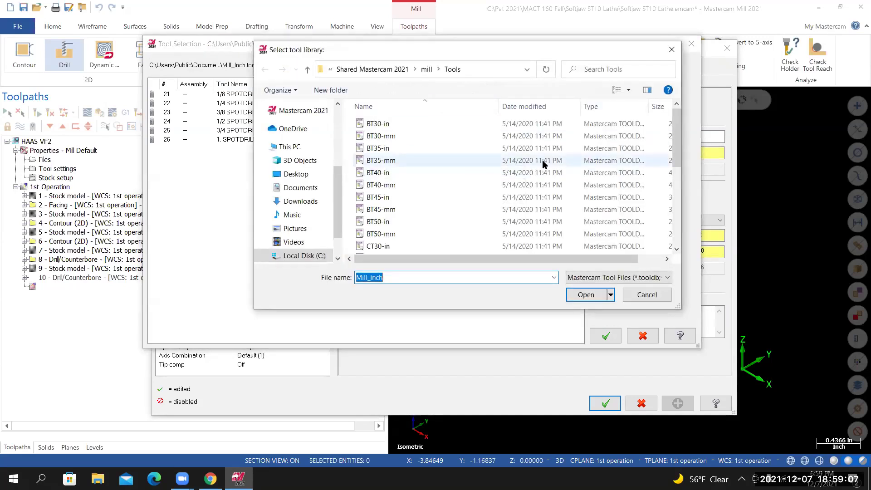
pyautogui.moveTo(677, 125); pyautogui.dragTo(675, 219)
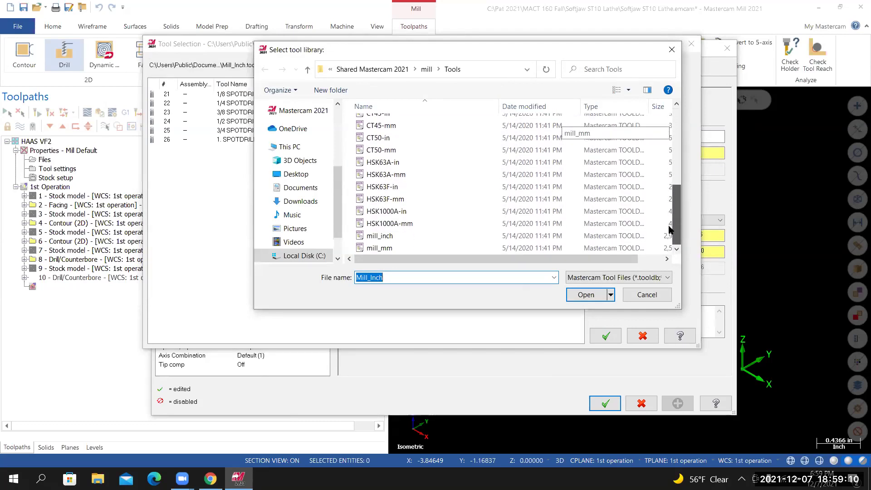
pyautogui.click(383, 250)
pyautogui.click(587, 295)
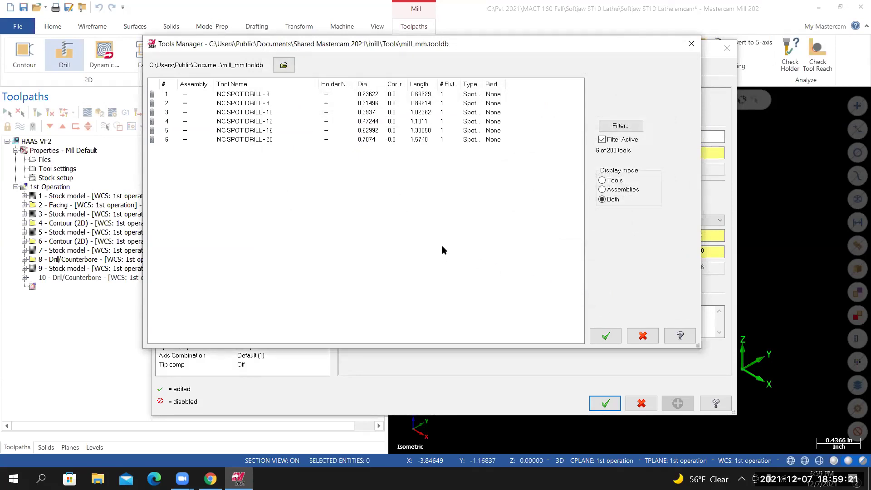
# Step: Filter the mill_mm library's tool types to show only standard drills, excluding spot drills
pyautogui.click(620, 127)
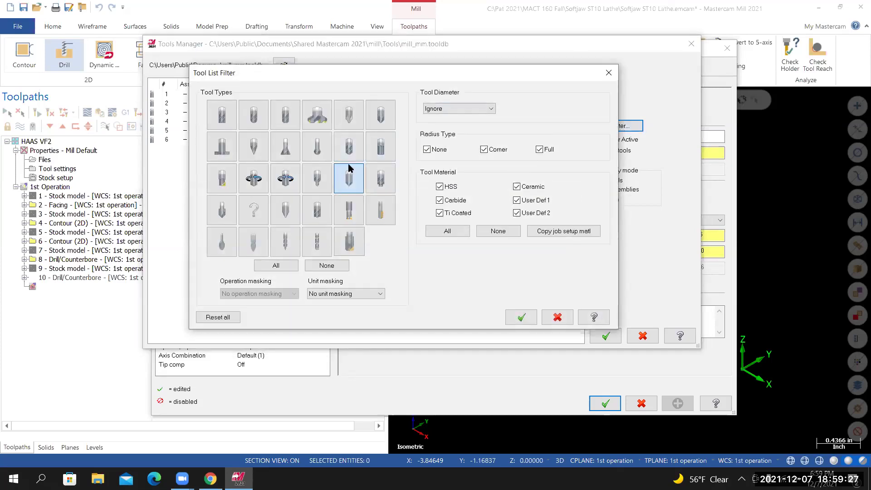
pyautogui.click(327, 268)
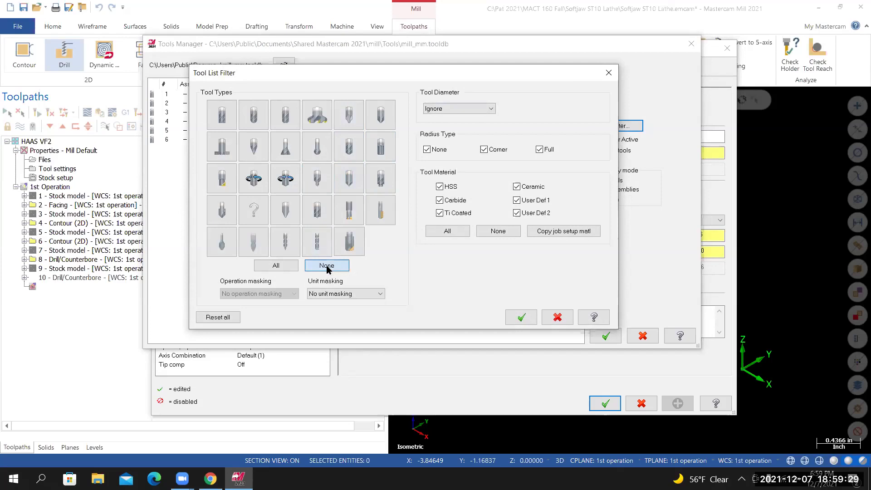
pyautogui.click(349, 146)
# Step: Try limiting the tool filter to diameters less than 12 mm
pyautogui.click(489, 110)
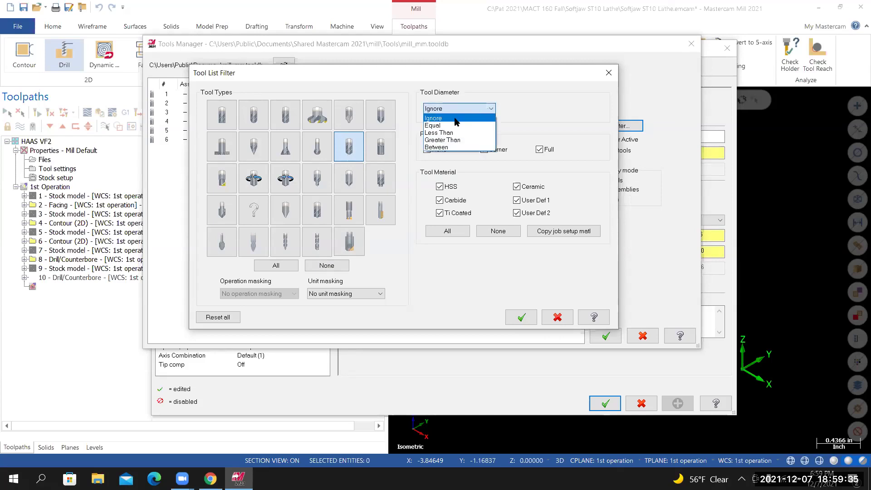
pyautogui.click(447, 130)
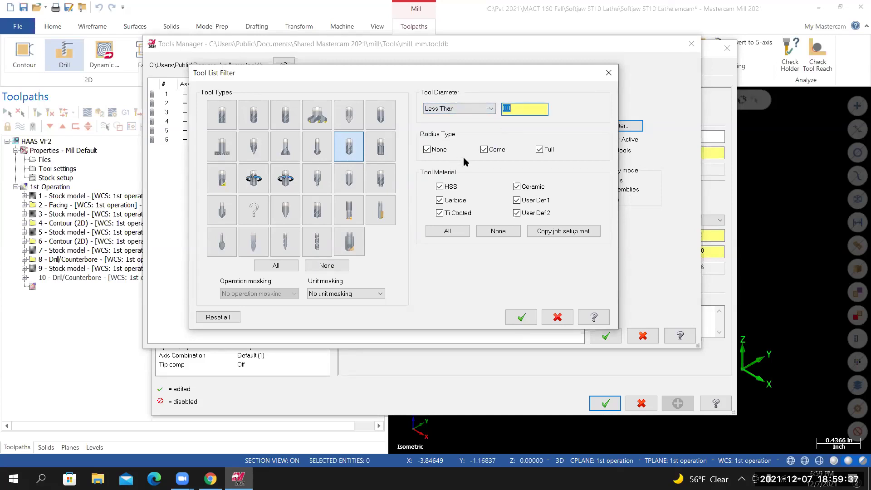
pyautogui.write('.5')
pyautogui.press('BackSpace')
pyautogui.write('13')
pyautogui.press('BackSpace')
pyautogui.press('BackSpace')
pyautogui.press('BackSpace')
pyautogui.write('12mm')
pyautogui.press('Tab')
pyautogui.press('Tab')
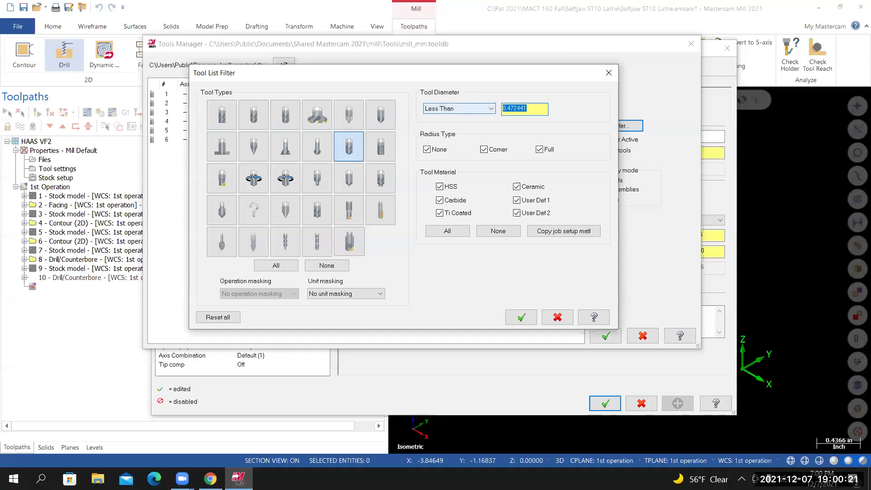
pyautogui.write('12mm')
pyautogui.press('Return')
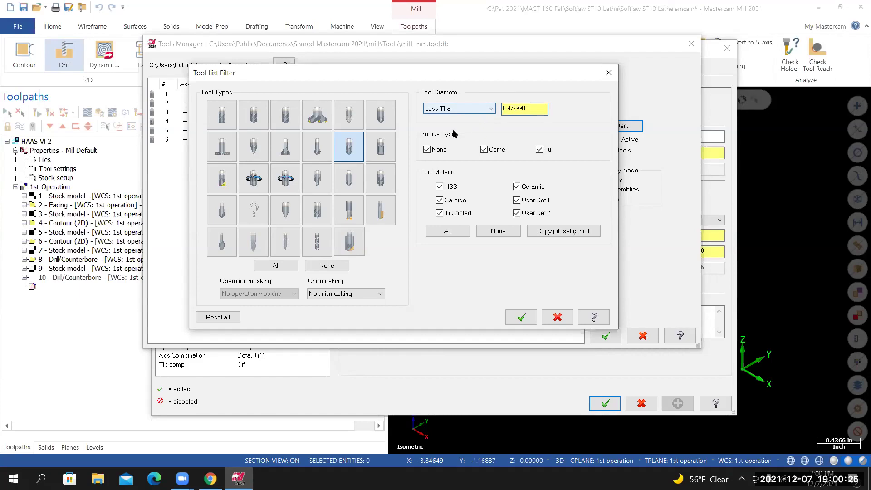
# Step: Restrict the filter to a diameter equal to 11 mm and load the HSS/TIN DRILL 8xDc-11.0 into the operation
pyautogui.hotkey('alt', 'Down')
pyautogui.press('Down')
pyautogui.press('Tab')
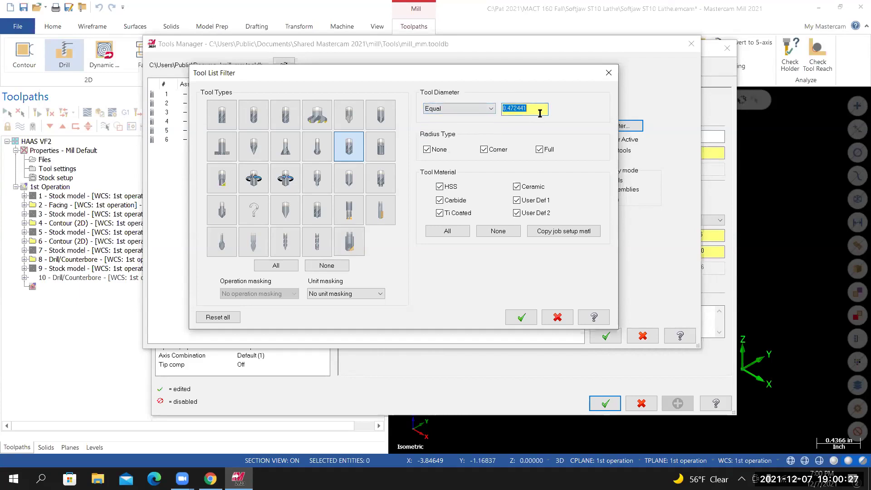
pyautogui.write('11mm')
pyautogui.press('Return')
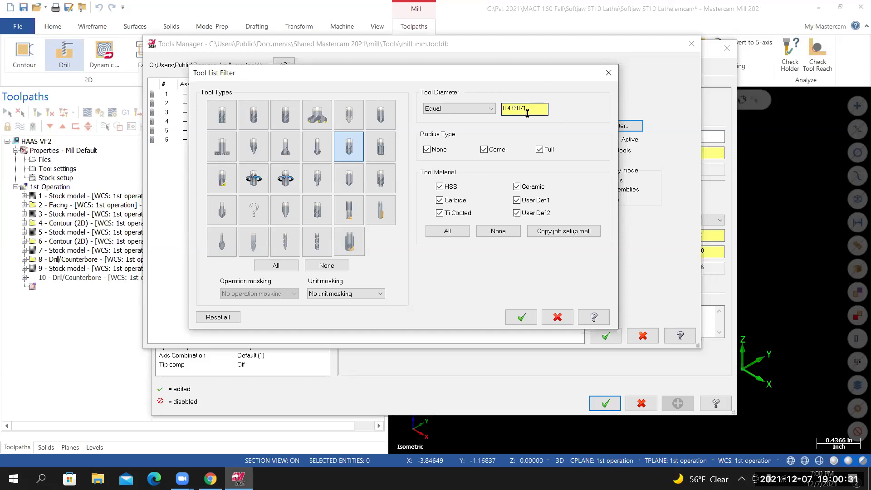
pyautogui.click(522, 320)
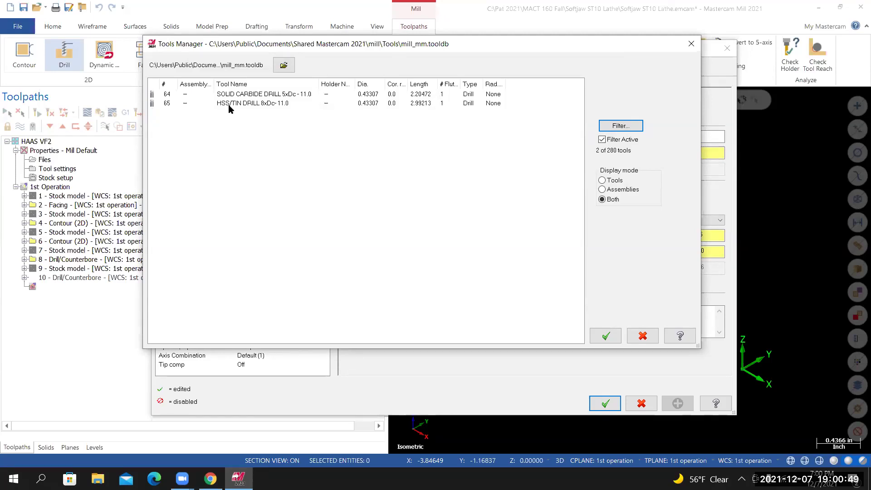
pyautogui.click(171, 103)
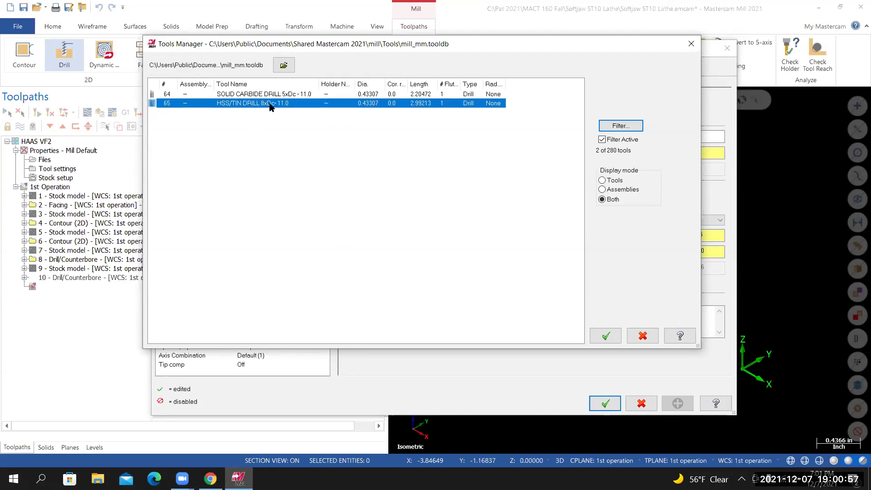
pyautogui.click(608, 336)
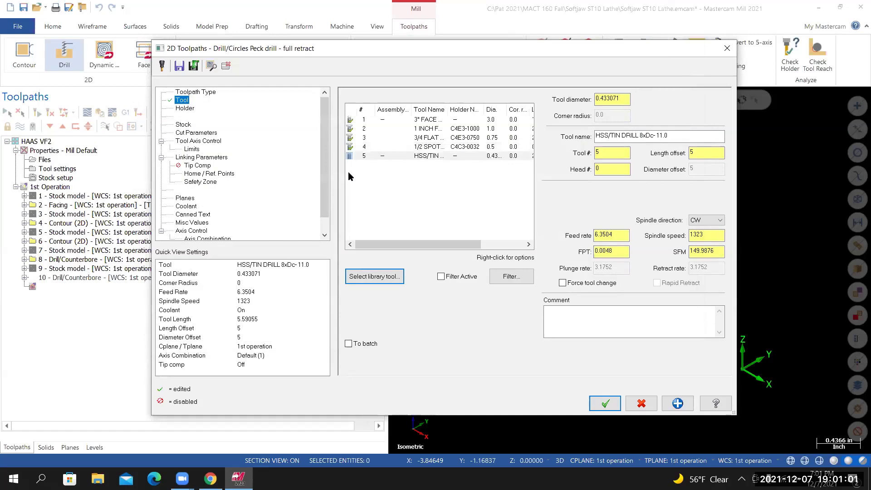
# Step: Open the 11 mm drill's definition for editing and recalculate its feed rates and spindle speed
pyautogui.rightClick(415, 157)
pyautogui.click(447, 182)
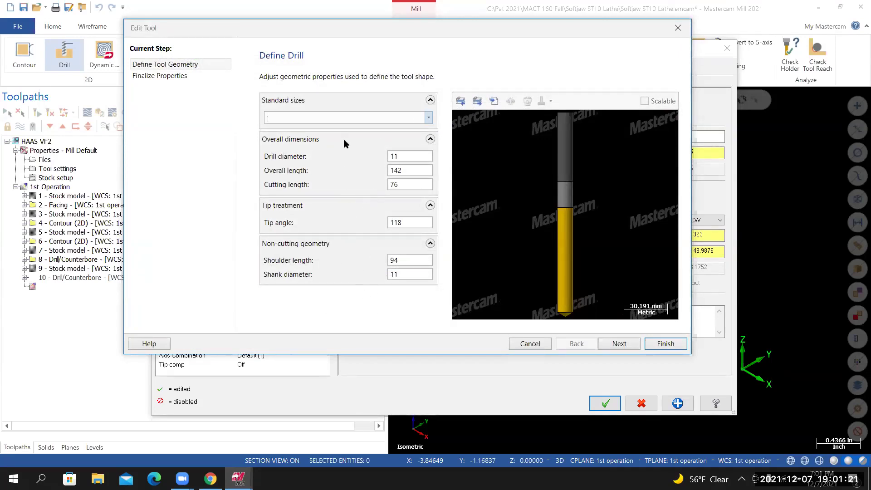
pyautogui.click(620, 345)
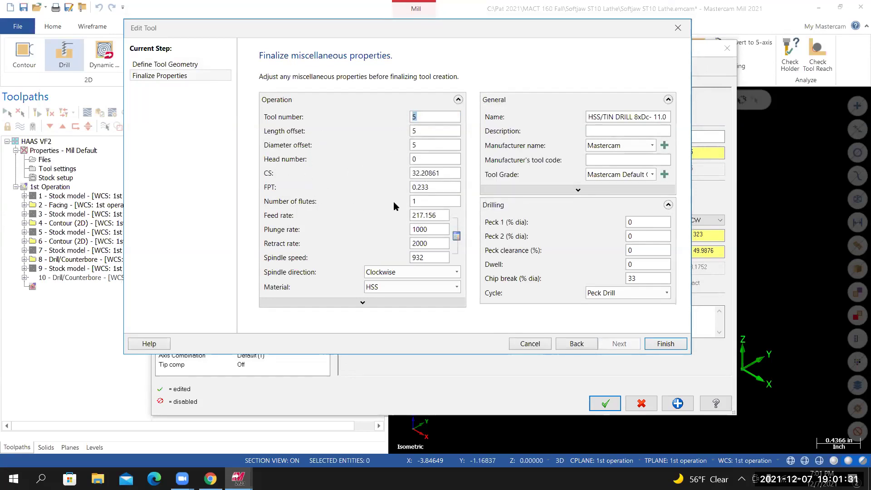
pyautogui.click(457, 236)
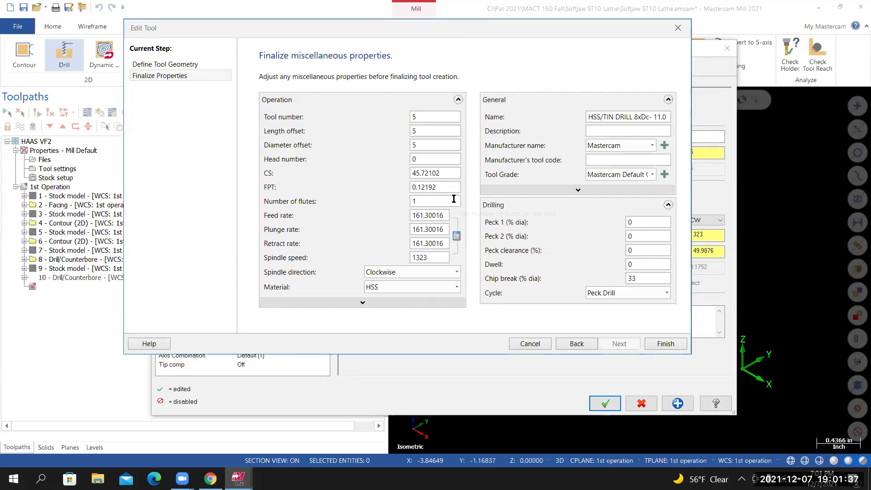
# Step: Set the drill's standard flood coolant to On and finish editing the tool
pyautogui.click(342, 301)
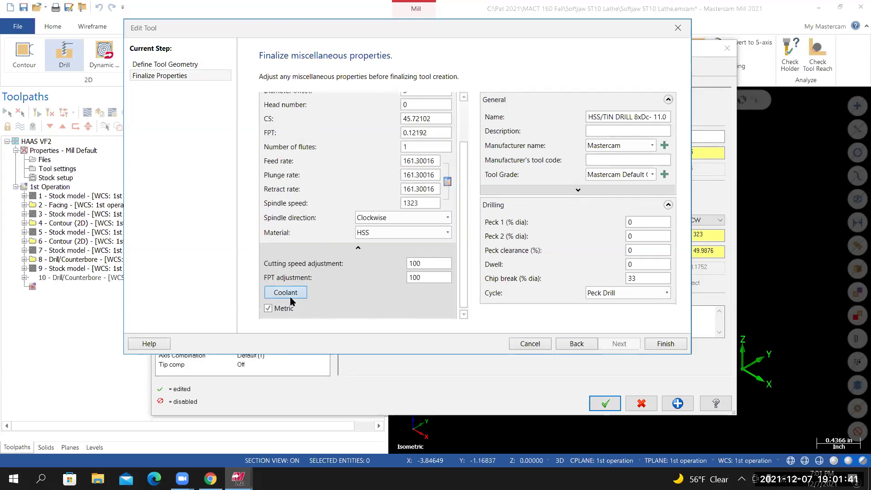
pyautogui.click(291, 295)
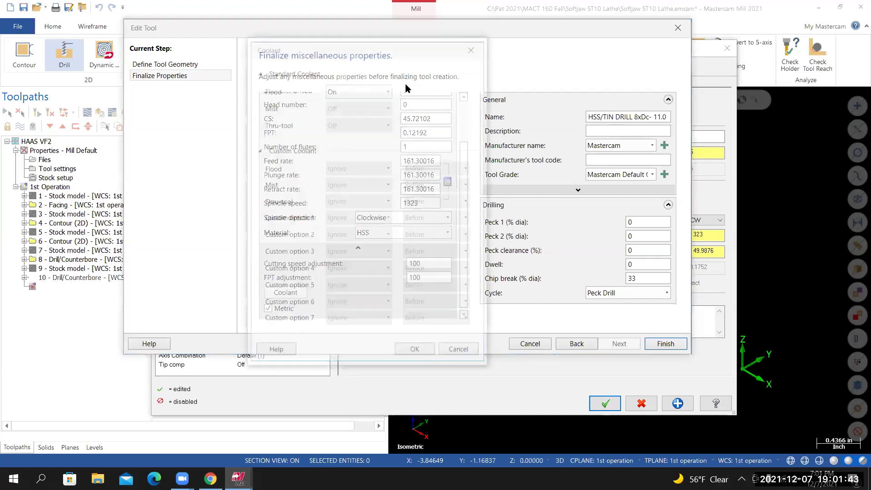
pyautogui.click(363, 89)
pyautogui.click(345, 99)
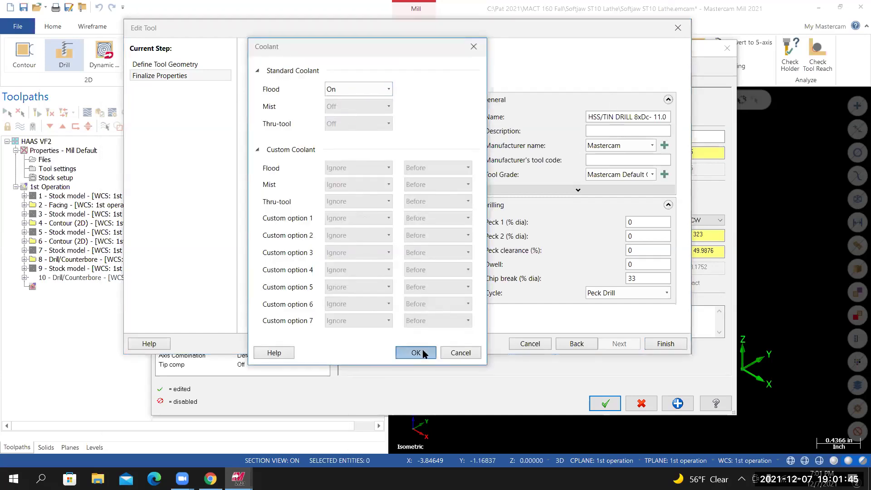
pyautogui.click(415, 352)
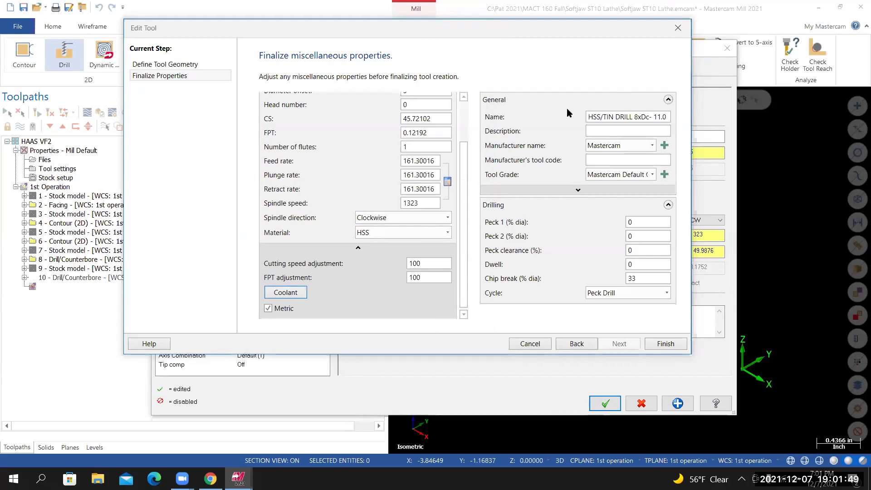
pyautogui.click(664, 345)
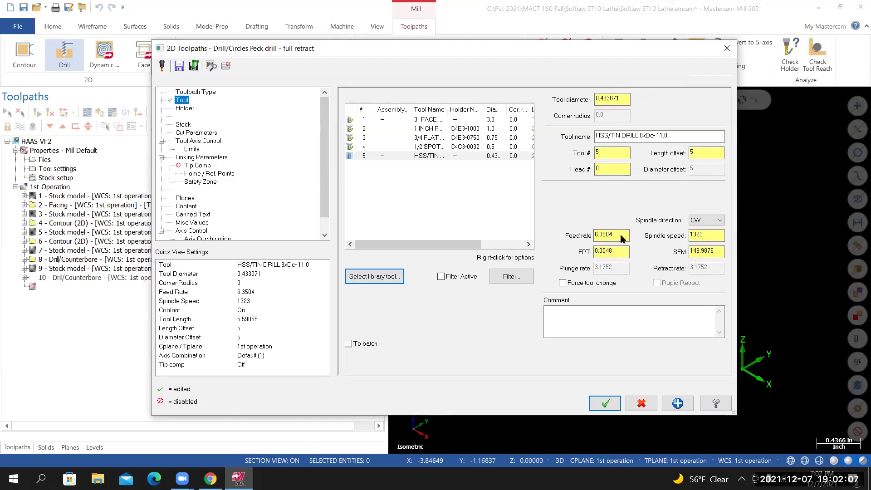
# Step: Set the drill operation's feed per tooth to .433*.02
pyautogui.doubleClick(609, 99)
pyautogui.doubleClick(599, 251)
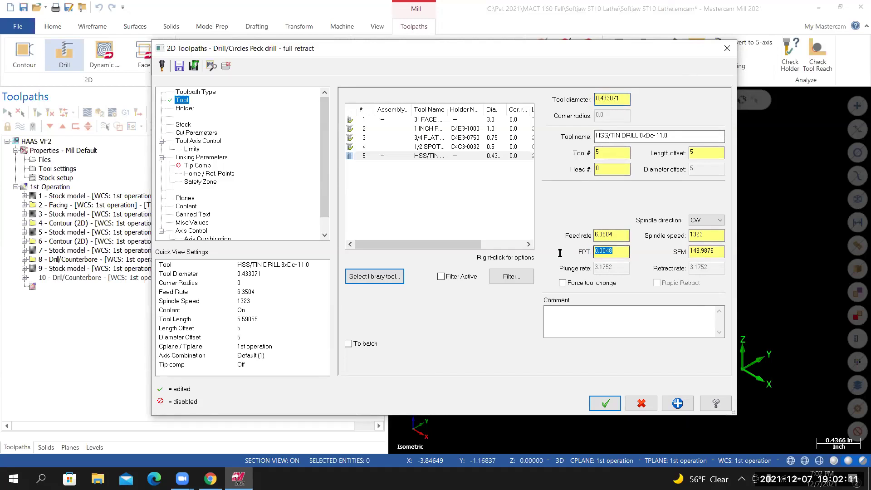
pyautogui.write('.433*.02')
pyautogui.press('Return')
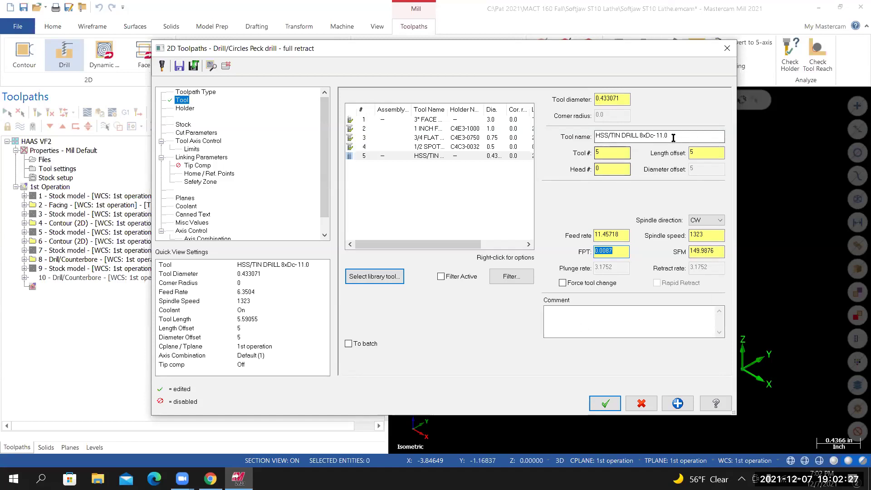
# Step: Rename the tool as 11mm Drill 118 Degree
pyautogui.moveTo(673, 137); pyautogui.dragTo(580, 136)
pyautogui.rightClick(613, 137)
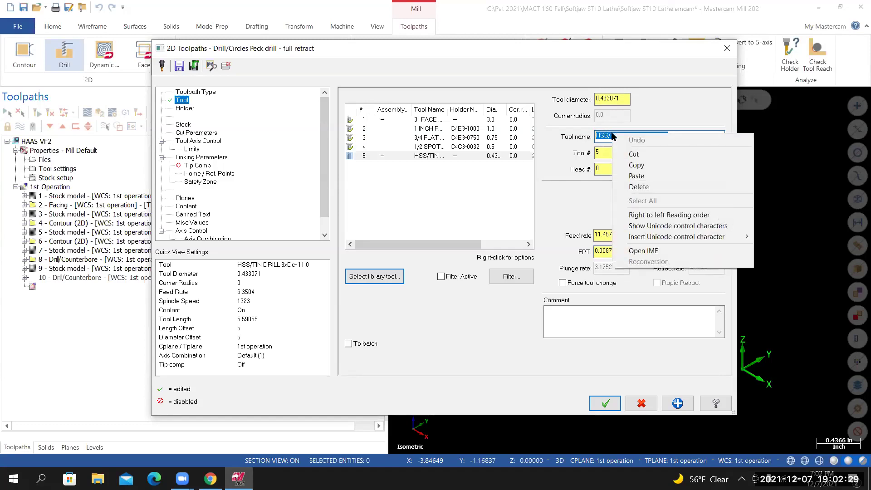
pyautogui.click(599, 127)
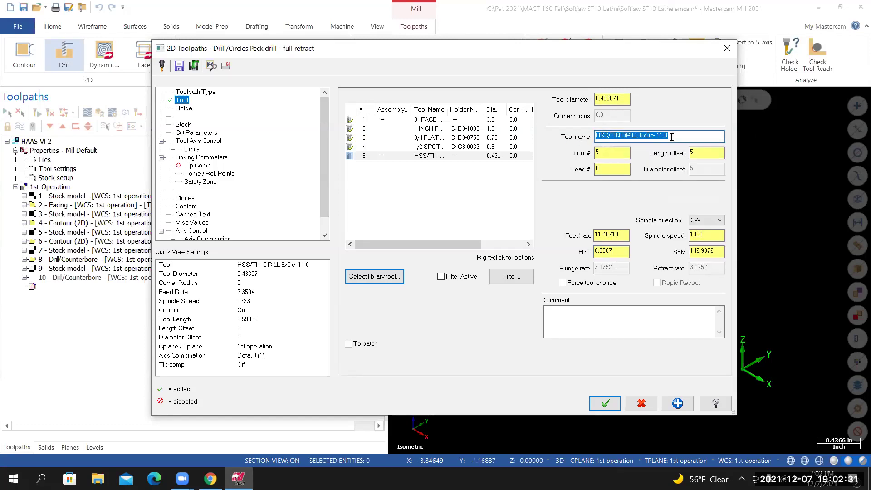
pyautogui.write('11M')
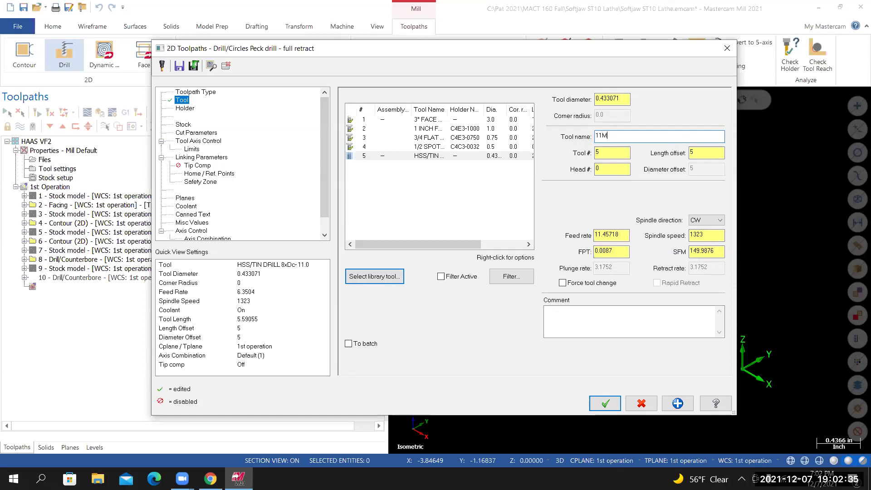
pyautogui.press('BackSpace')
pyautogui.write('mm Drill 118 Degree')
# Step: Copy the tool name into the operation's comment and append ", DRILL ALL HOLES THRU" to it
pyautogui.moveTo(662, 137); pyautogui.dragTo(582, 137)
pyautogui.rightClick(607, 133)
pyautogui.click(635, 166)
pyautogui.click(555, 312)
pyautogui.rightClick(556, 313)
pyautogui.click(581, 354)
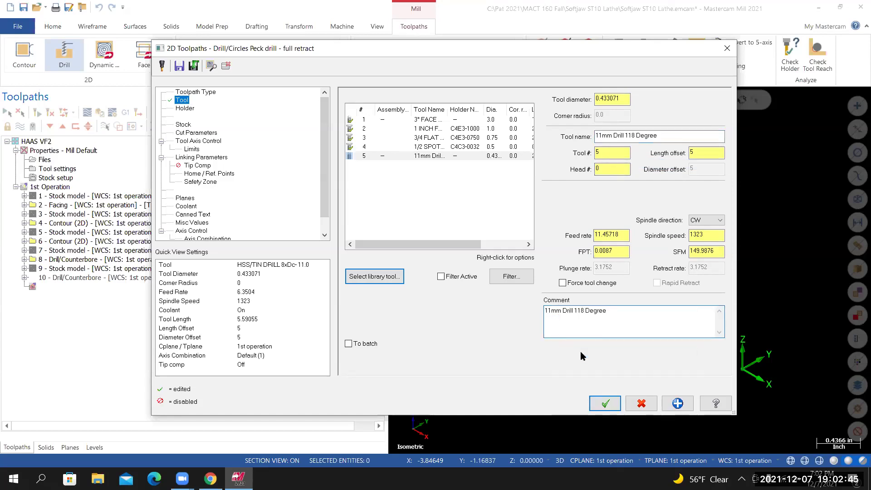
pyautogui.write(', DRILL')
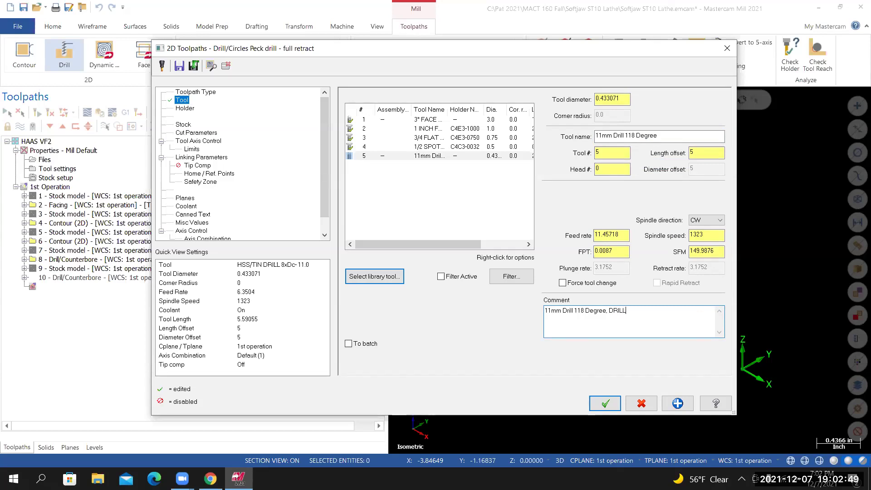
pyautogui.write(' ALL HOLES THRU')
# Step: Rewrite the tool description at the start of the comment in capitals as 11MM DRILL 118 DEGREE
pyautogui.press('BackSpace')
pyautogui.press('BackSpace')
pyautogui.press('BackSpace')
pyautogui.press('BackSpace')
pyautogui.press('BackSpace')
pyautogui.press('BackSpace')
pyautogui.press('BackSpace')
pyautogui.press('BackSpace')
pyautogui.press('BackSpace')
pyautogui.press('BackSpace')
pyautogui.press('BackSpace')
pyautogui.press('BackSpace')
pyautogui.press('BackSpace')
pyautogui.press('BackSpace')
pyautogui.press('BackSpace')
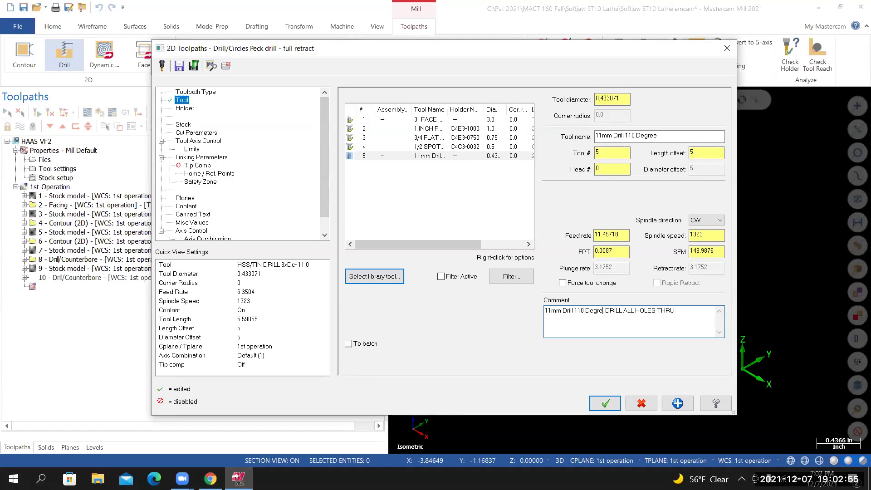
pyautogui.press('BackSpace')
pyautogui.press('BackSpace')
pyautogui.press('BackSpace')
pyautogui.press('BackSpace')
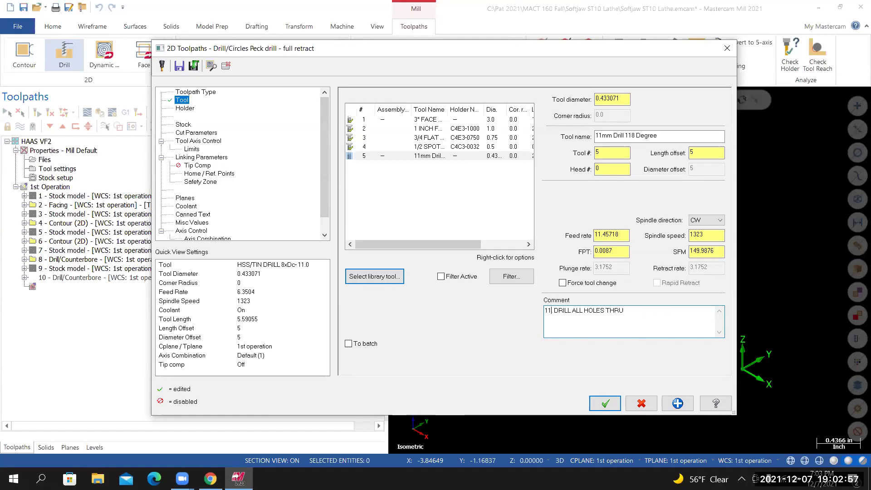
pyautogui.write('mm')
pyautogui.press('BackSpace')
pyautogui.press('BackSpace')
pyautogui.write('MM DRILL')
pyautogui.write(' ,')
pyautogui.press('BackSpace')
pyautogui.write('11')
pyautogui.write('7')
pyautogui.press('BackSpace')
pyautogui.write('8 DEGREE')
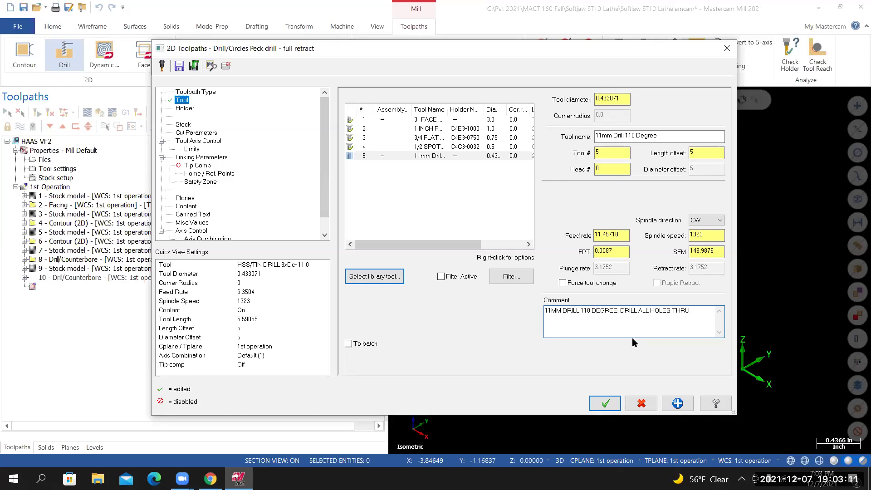
# Step: Load the CT40-in holder library and assign holder C4C3-0032 to the 11 mm drill
pyautogui.click(188, 109)
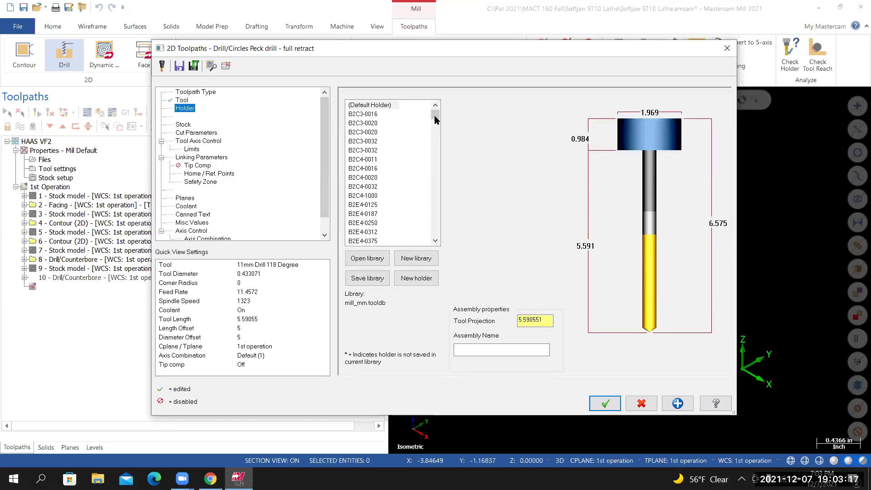
pyautogui.click(380, 264)
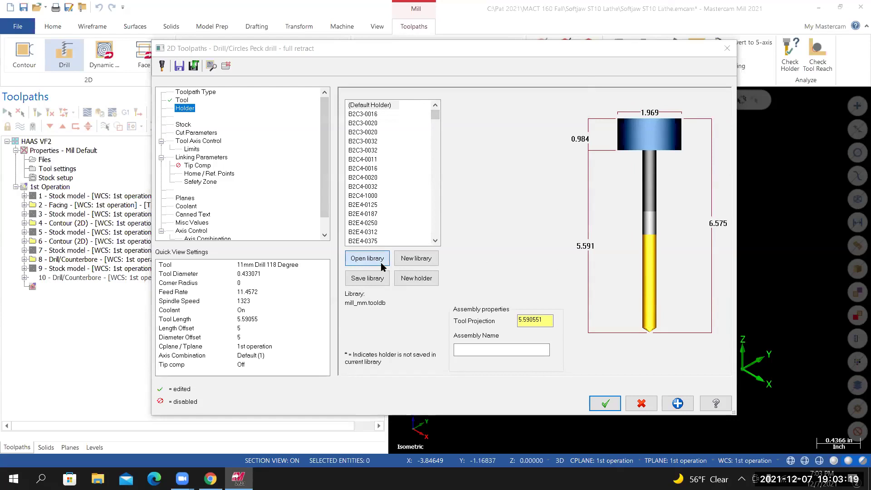
pyautogui.moveTo(579, 155); pyautogui.dragTo(579, 209)
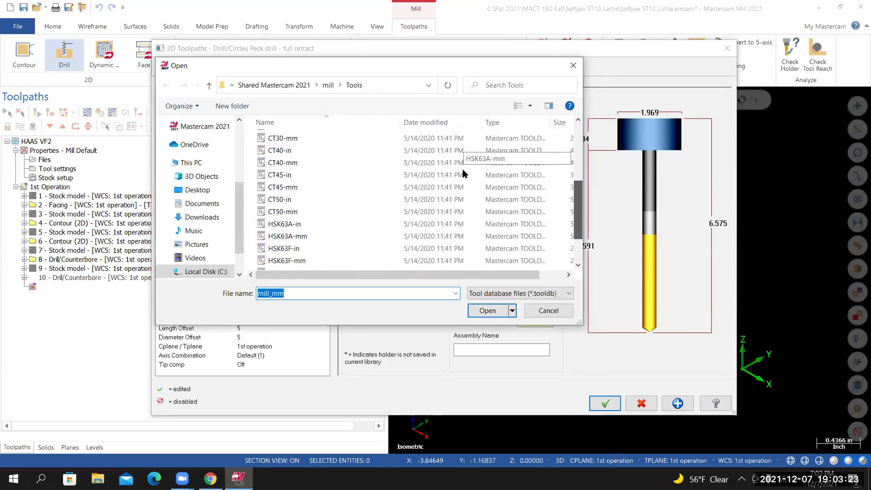
pyautogui.click(279, 154)
pyautogui.click(501, 314)
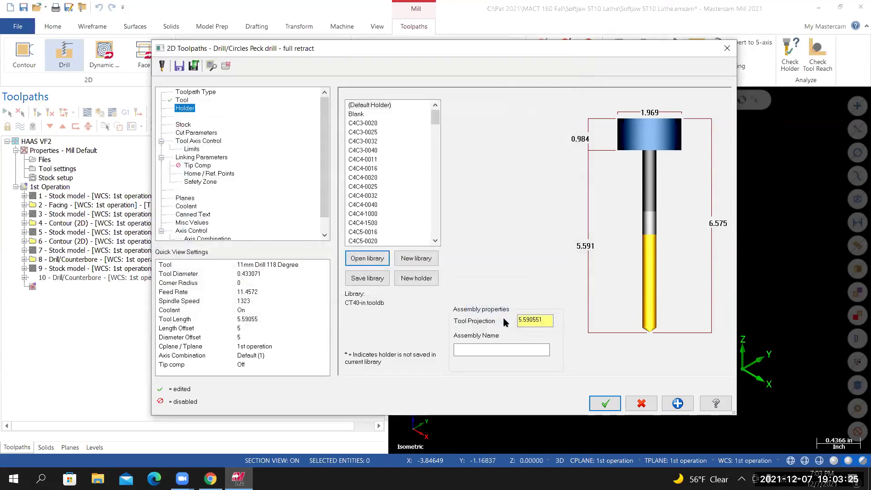
pyautogui.click(365, 143)
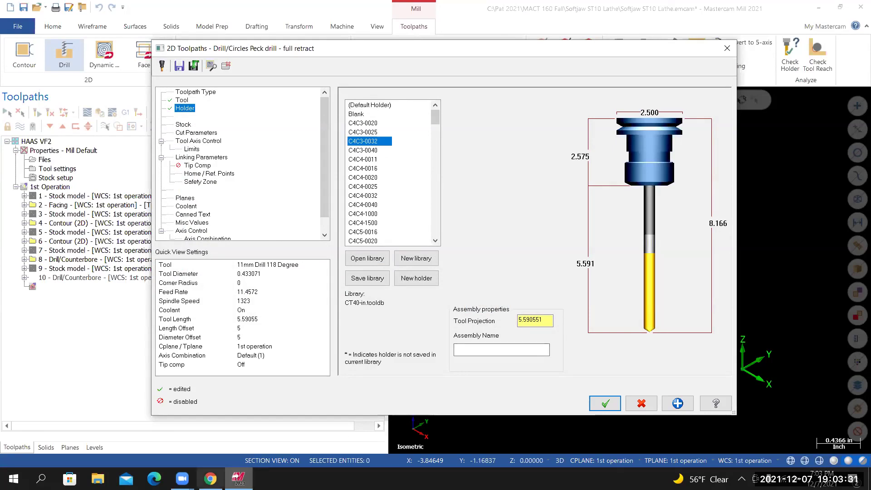
# Step: Check the tool list on the course page in Chrome, and set the 11 mm drill's tool projection to 4.0 in Mastercam
pyautogui.click(211, 479)
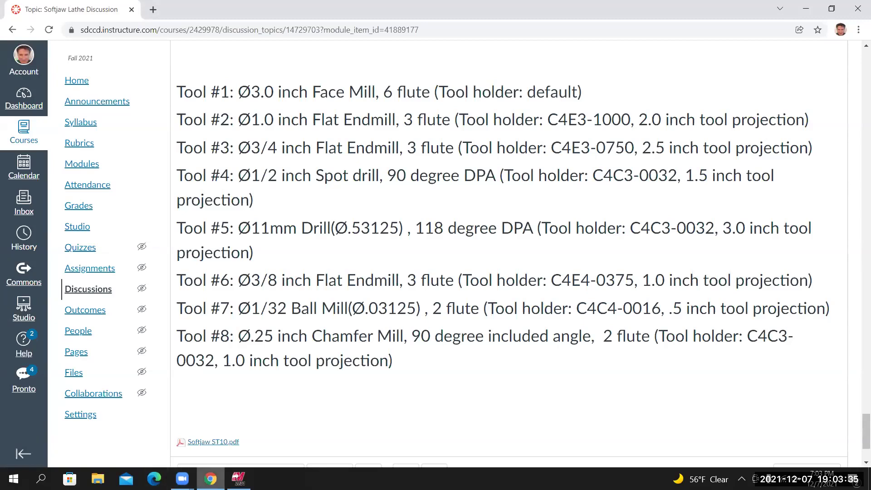
pyautogui.click(238, 479)
pyautogui.doubleClick(544, 320)
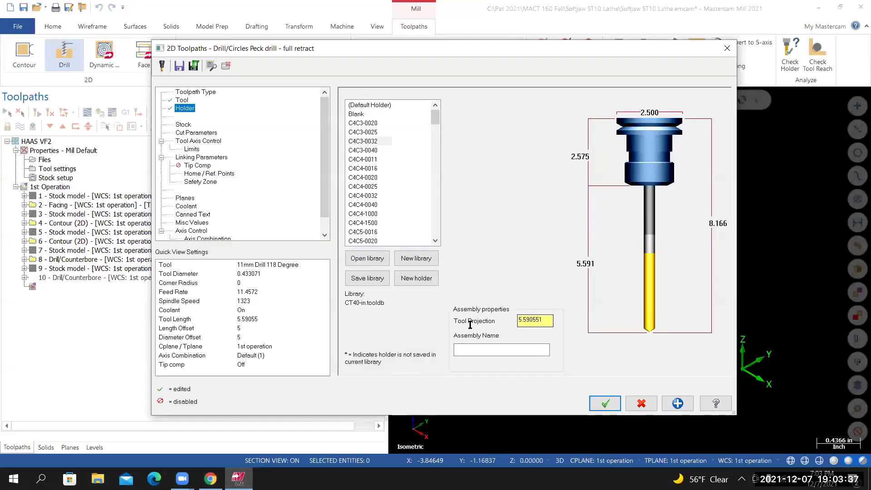
pyautogui.write('4')
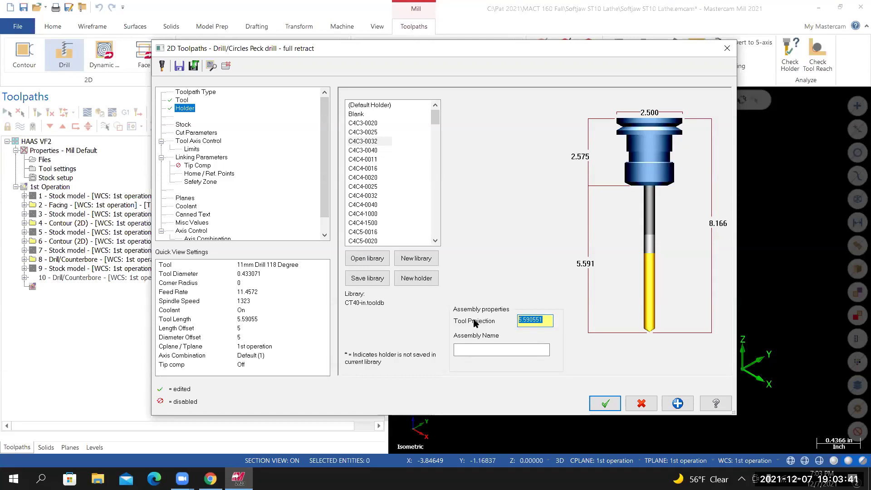
pyautogui.write('4')
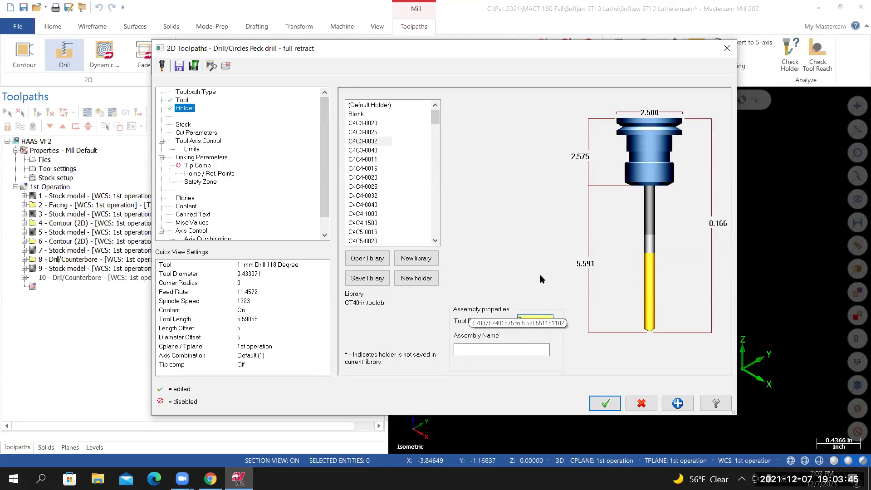
pyautogui.write('4')
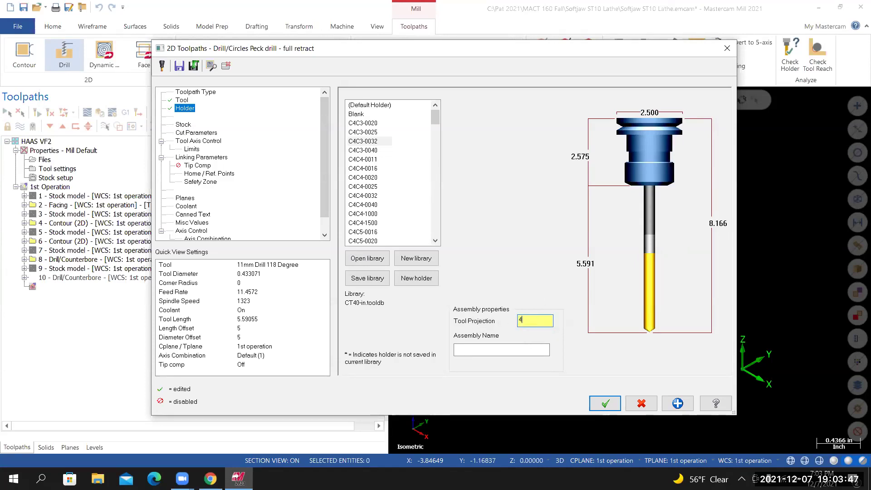
pyautogui.press('Return')
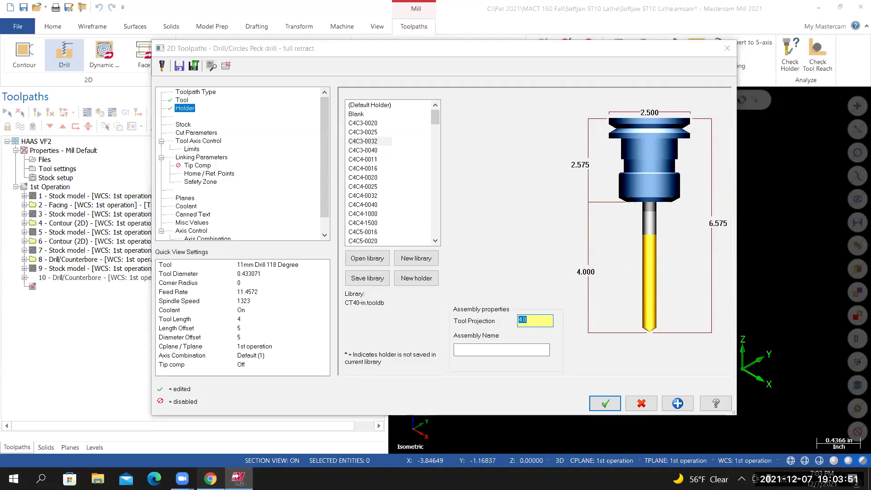
# Step: Switch to Chrome and open the Softjaw Lathe Discussion topic for editing
pyautogui.click(210, 479)
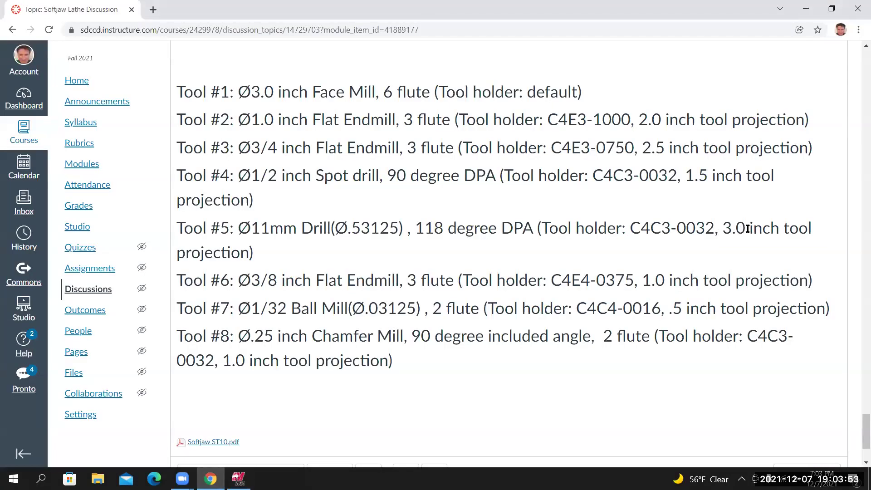
pyautogui.scroll(1, 860, 427)
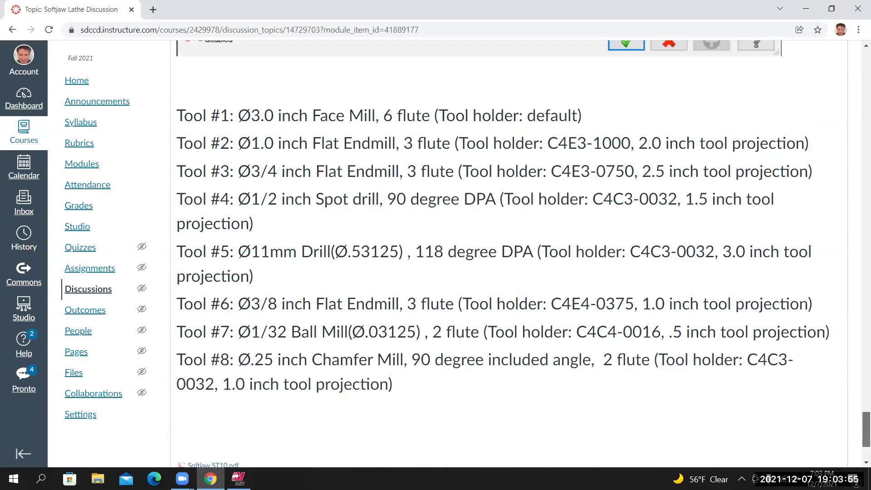
pyautogui.scroll(20, 860, 427)
pyautogui.click(797, 114)
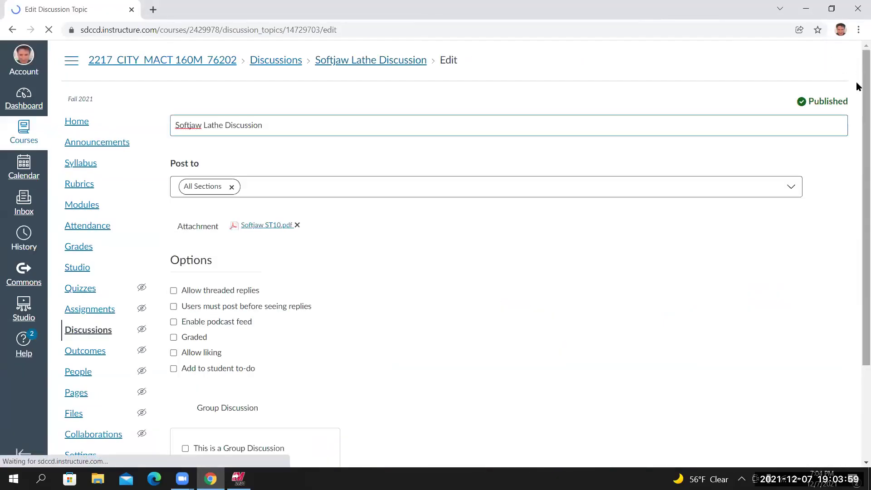
# Step: Change the tool projection in the Tool #5 line of the discussion text to 4.0 inch
pyautogui.moveTo(857, 90)
pyautogui.mouseDown()
pyautogui.moveTo(856, 203)
pyautogui.moveTo(857, 140)
pyautogui.mouseUp()
pyautogui.scroll(-4, 700, 181)
pyautogui.scroll(-10, 842, 158)
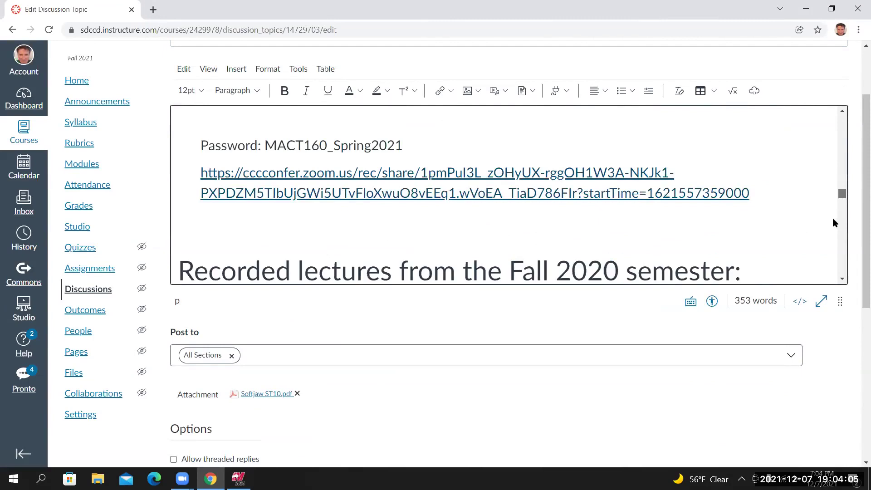
pyautogui.scroll(-15, 833, 220)
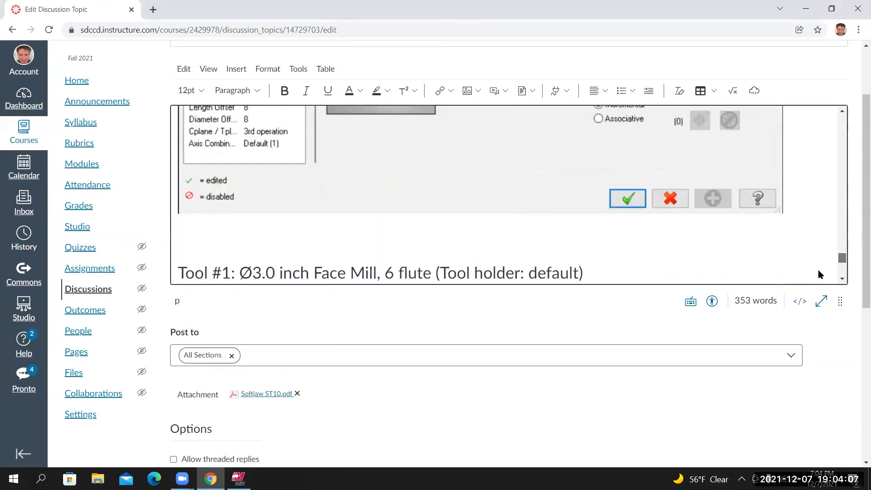
pyautogui.scroll(-8, 818, 267)
pyautogui.scroll(2, 818, 267)
pyautogui.click(732, 178)
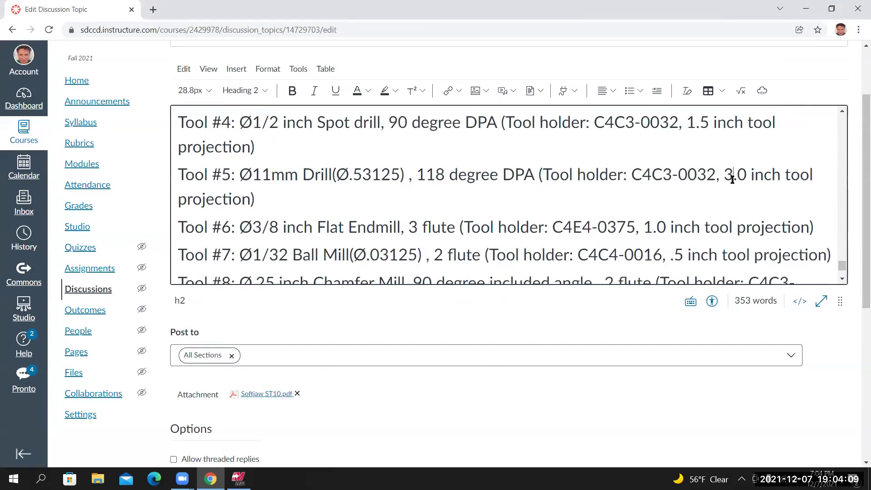
pyautogui.press('BackSpace')
pyautogui.write('4')
# Step: Save the edited discussion and check the tool list in the published topic
pyautogui.scroll(-1, 824, 412)
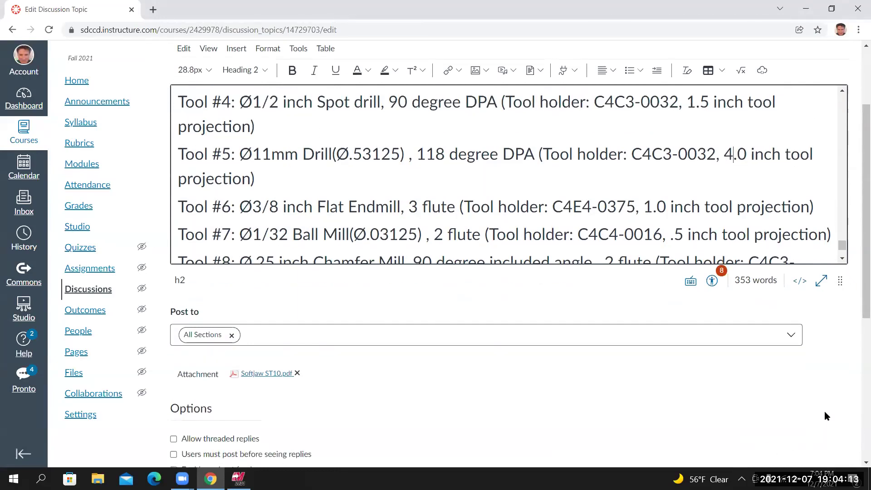
pyautogui.scroll(-7, 824, 411)
pyautogui.click(825, 442)
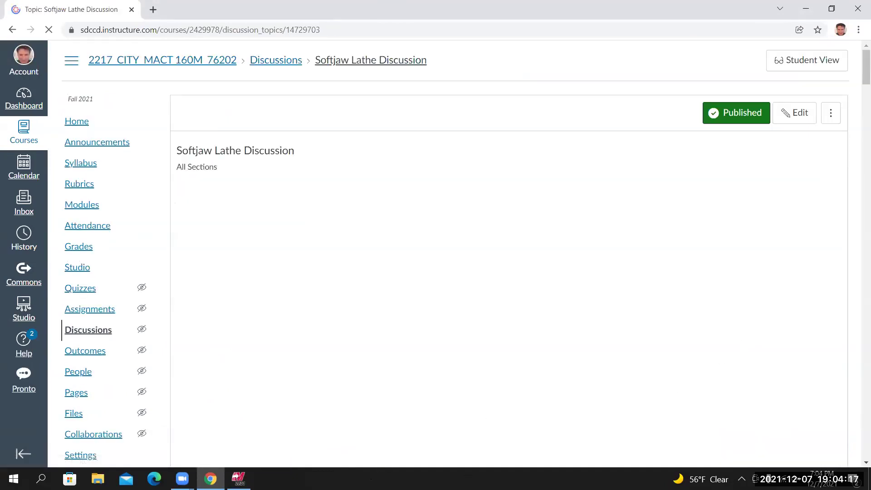
pyautogui.scroll(-1, 859, 151)
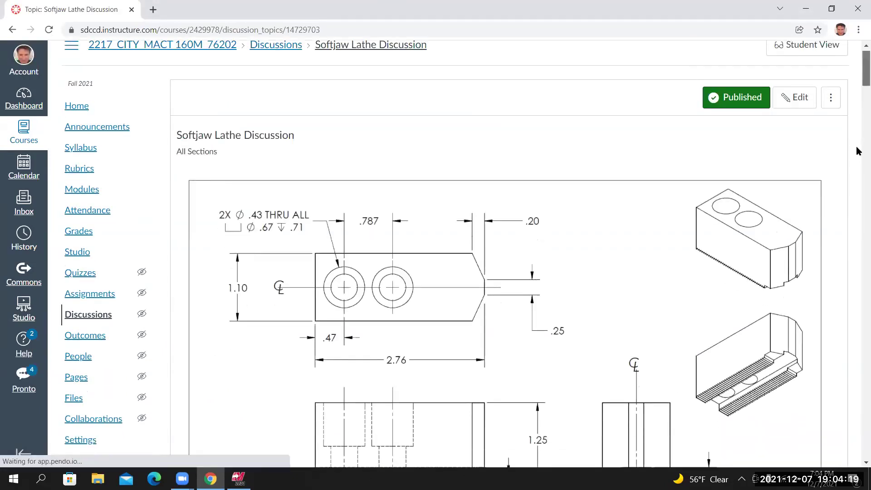
pyautogui.scroll(-20, 859, 151)
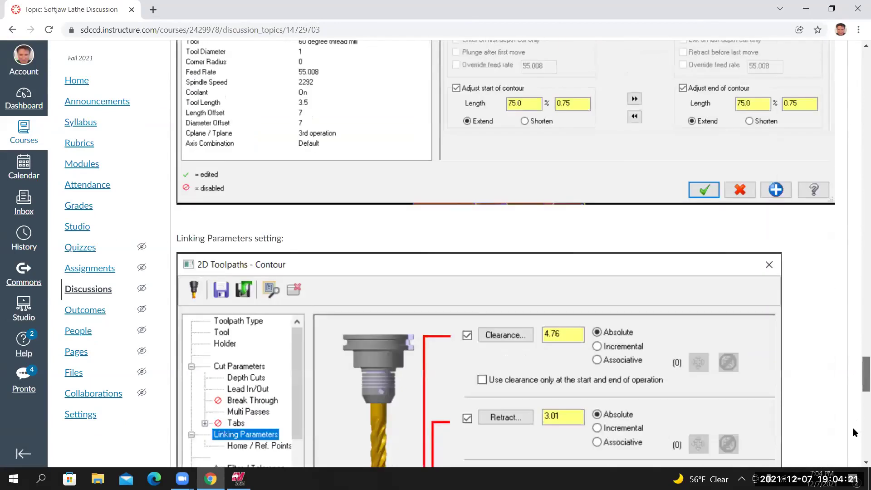
pyautogui.scroll(-10, 855, 432)
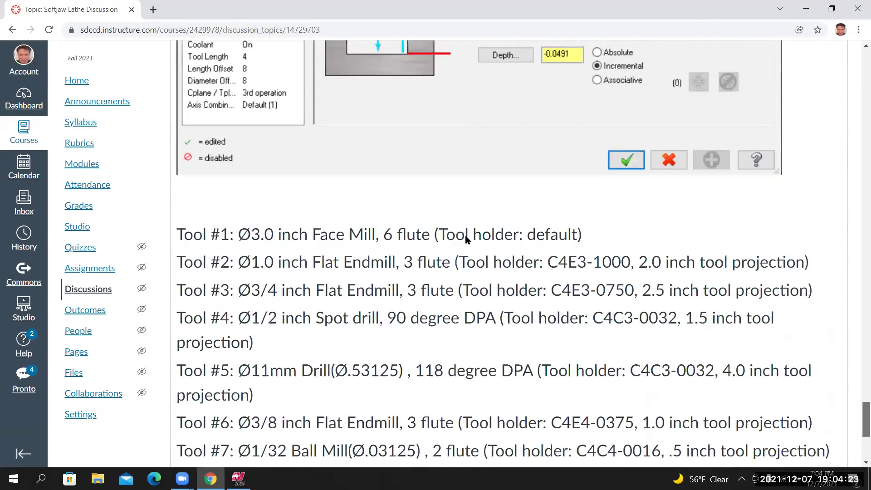
pyautogui.scroll(-3, 467, 239)
# Step: Switch back to Mastercam and set the Peck Drill cycle's peck amount to 0.433071*.3 in the cut parameters
pyautogui.hotkey('alt', 'Tab')
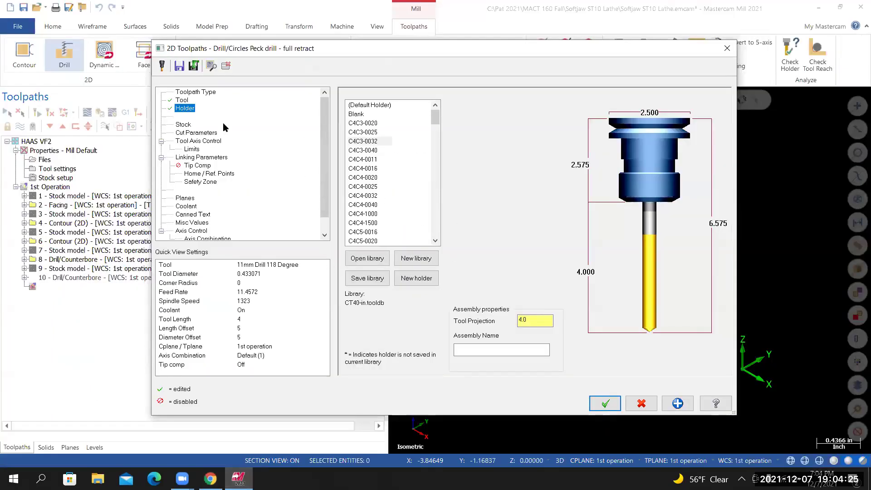
pyautogui.click(187, 132)
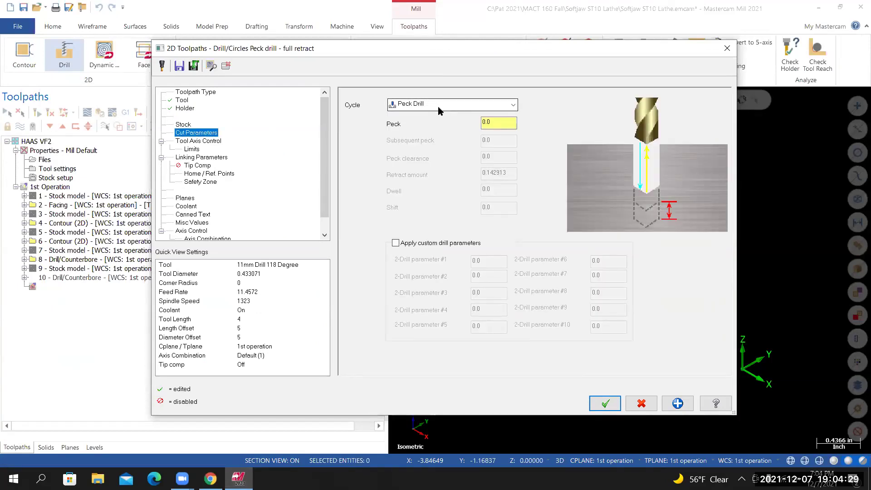
pyautogui.moveTo(505, 125); pyautogui.dragTo(434, 120)
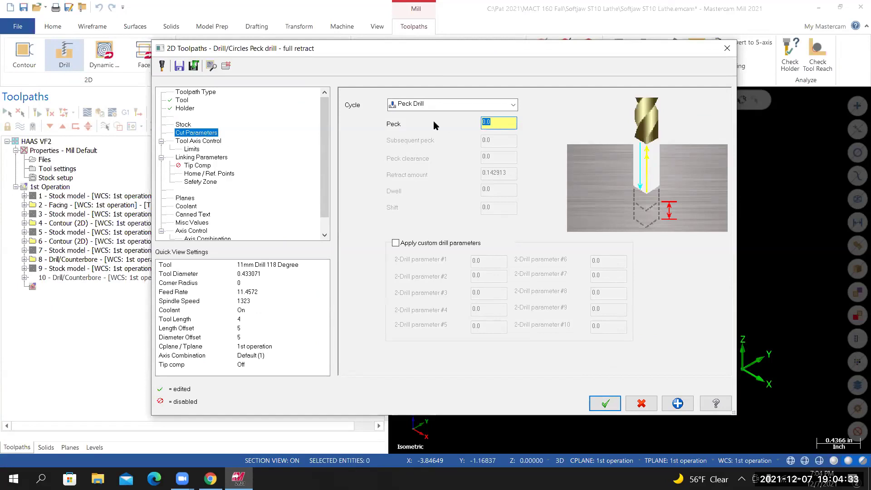
pyautogui.write('0.433071')
pyautogui.click(510, 121)
pyautogui.write('*.3')
pyautogui.press('Return')
pyautogui.write('0.433071')
pyautogui.press('Return')
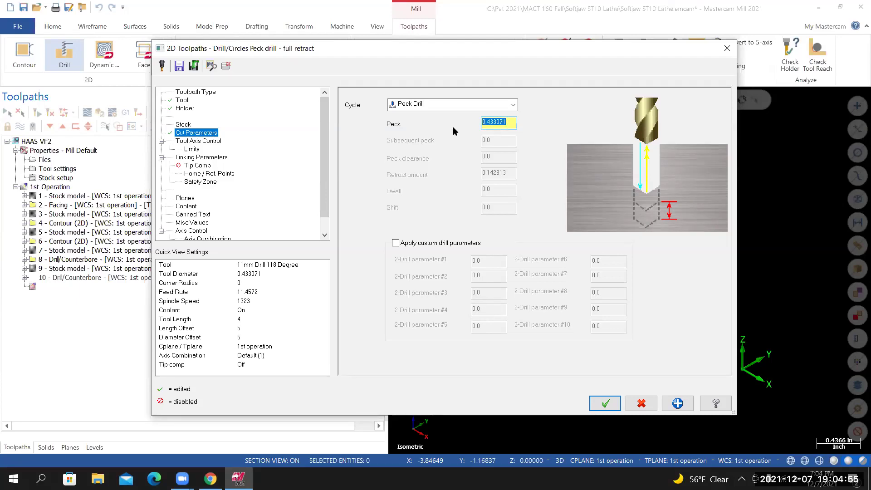
pyautogui.click(509, 121)
pyautogui.write('*.3')
pyautogui.press('Return')
# Step: Set the top of stock to 1.48 from the top hole edge and the depth to 0.23 from the serrated bottom edge
pyautogui.click(200, 157)
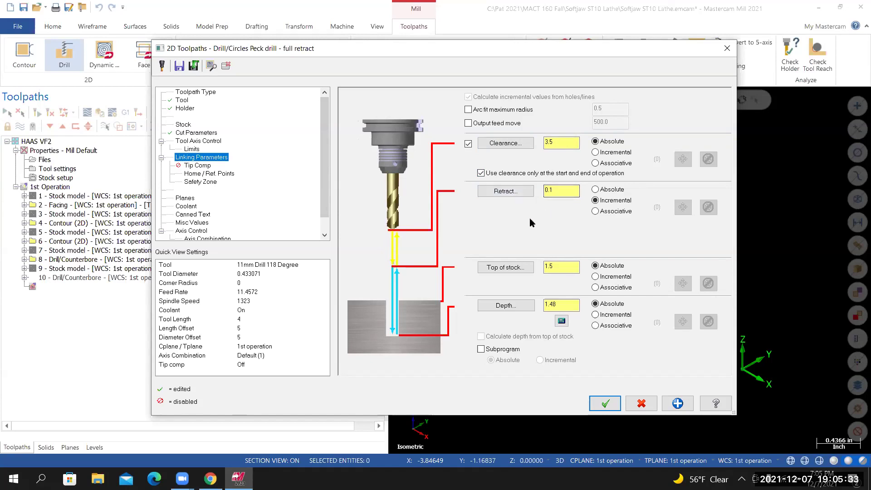
pyautogui.click(517, 268)
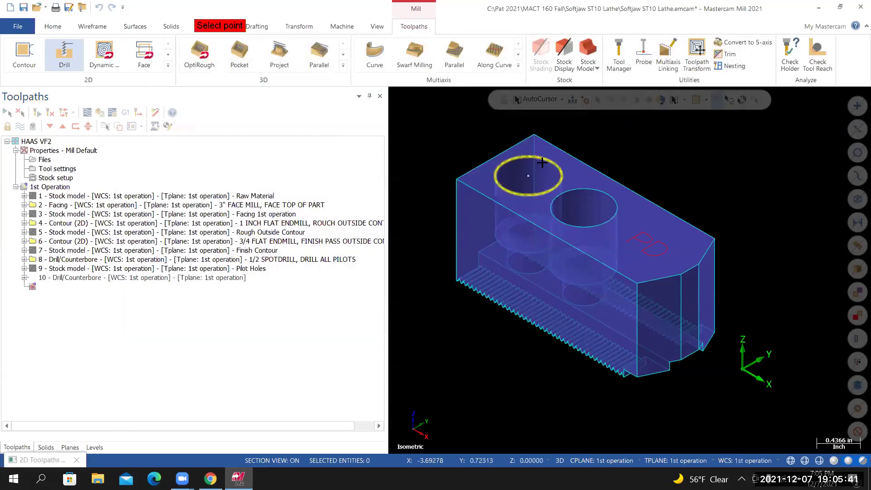
pyautogui.click(525, 156)
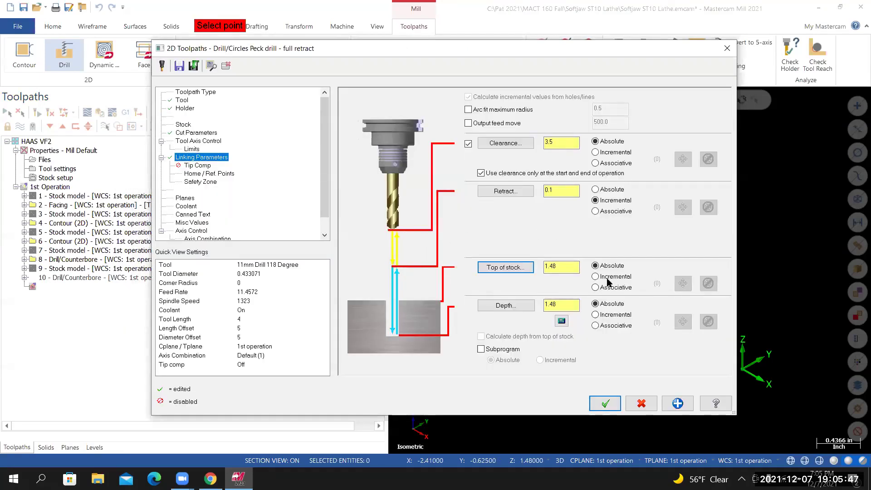
pyautogui.click(506, 305)
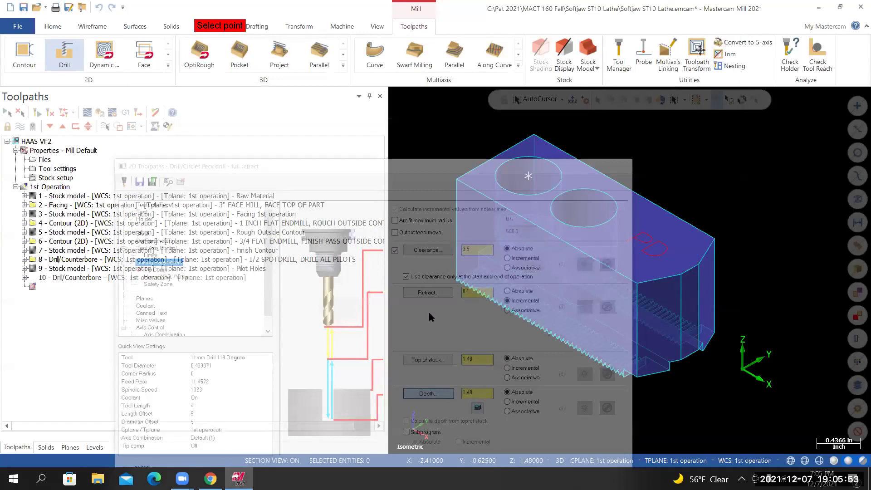
pyautogui.scroll(5, 429, 315)
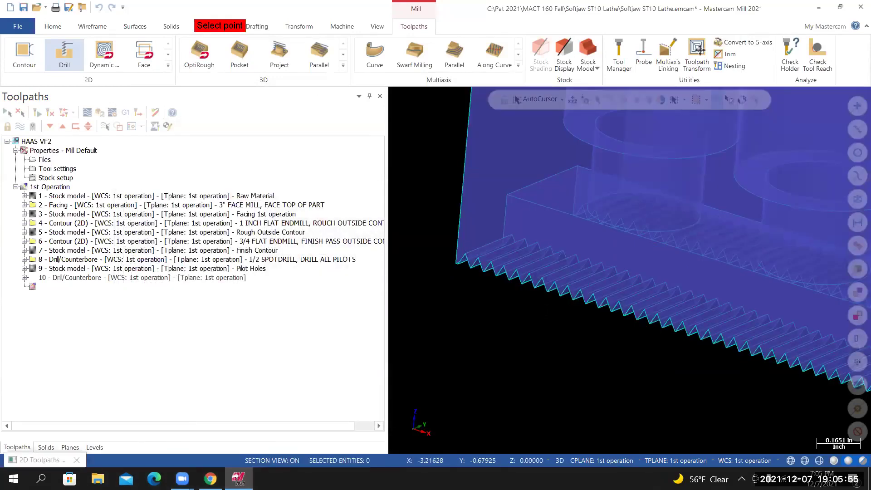
pyautogui.click(494, 311)
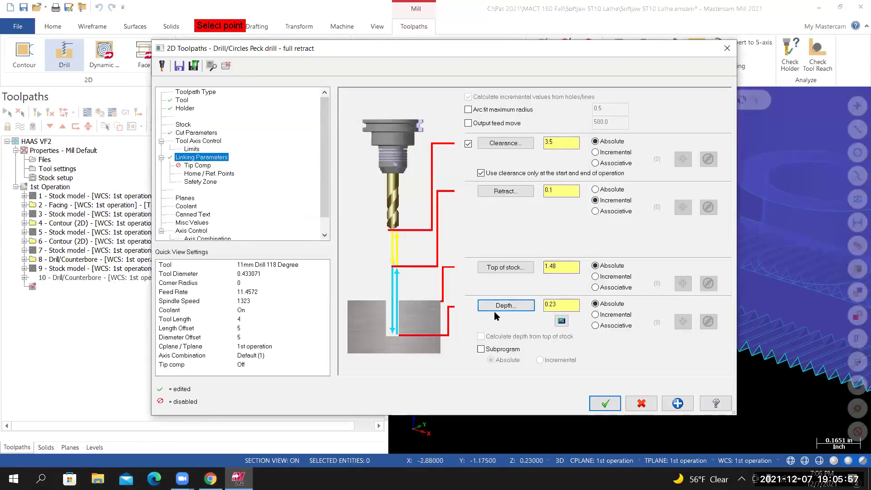
# Step: Enable tip compensation with a 0.025 breakthrough amount and accept the peck drill operation
pyautogui.click(198, 166)
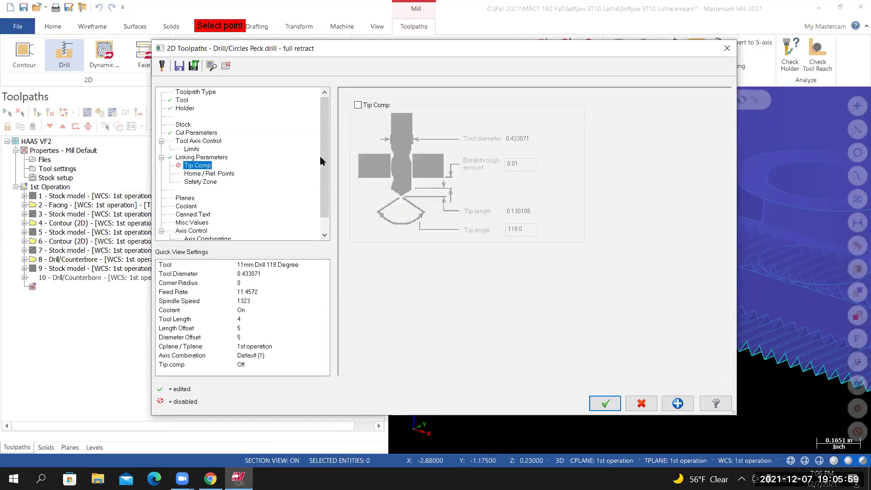
pyautogui.click(358, 106)
pyautogui.click(524, 164)
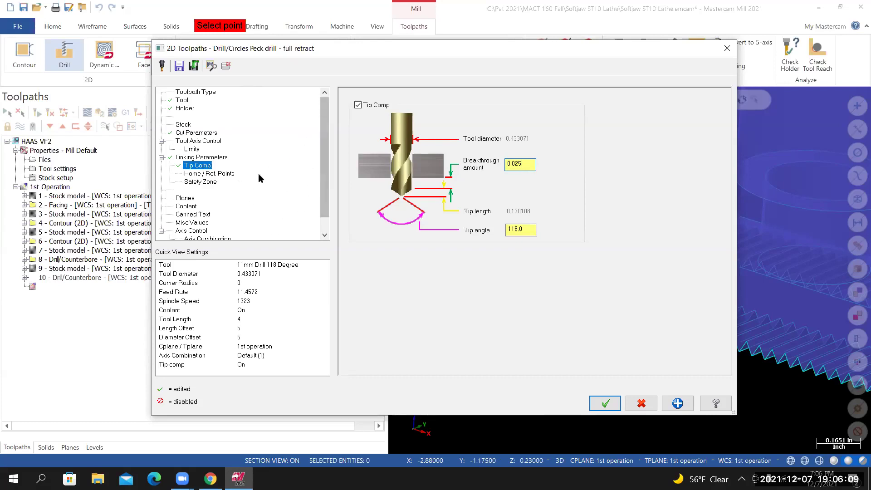
pyautogui.click(599, 403)
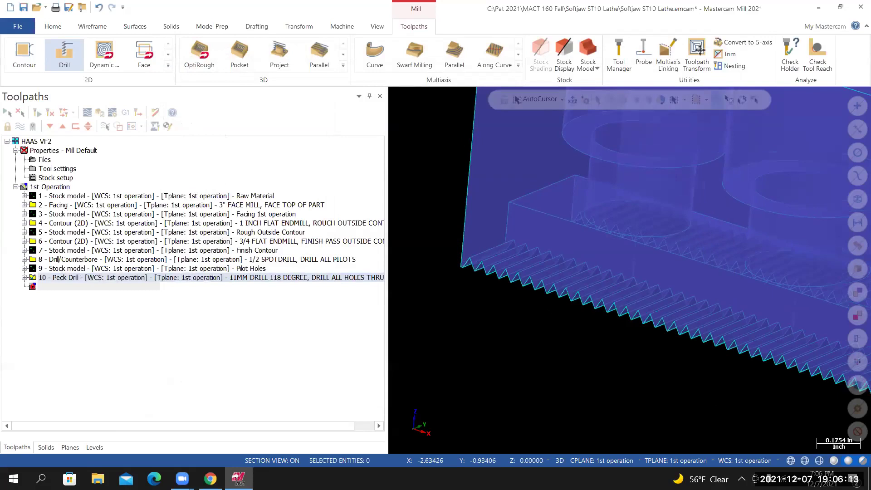
# Step: Backplot the 11 mm peck drill operation and check the drill's travel through both holes and below the serrated edge
pyautogui.scroll(-3, 547, 310)
pyautogui.rightClick(437, 186)
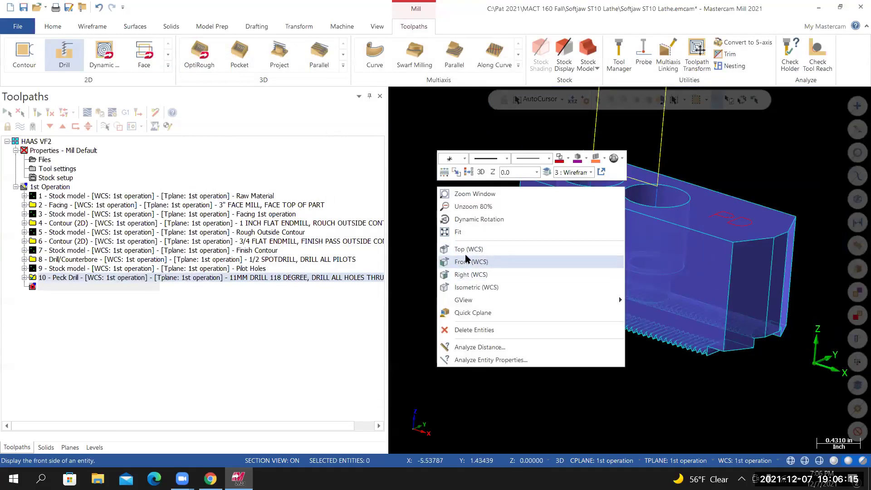
pyautogui.click(472, 288)
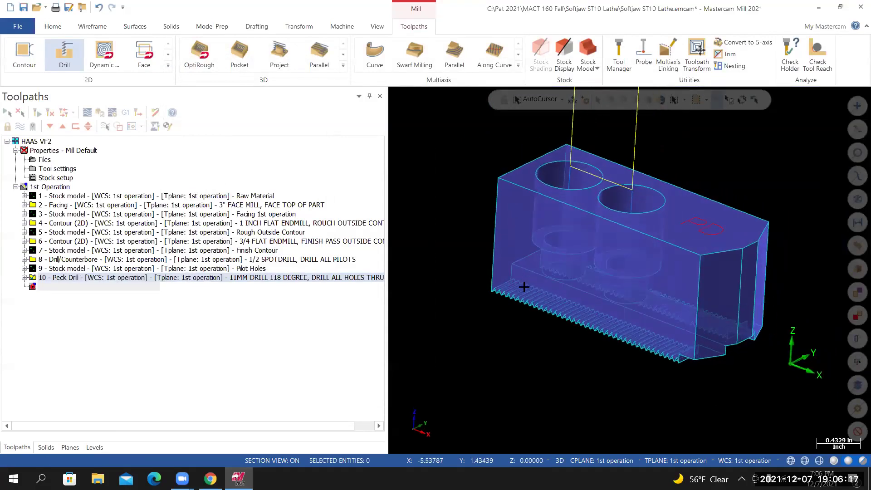
pyautogui.moveTo(521, 294); pyautogui.dragTo(459, 228, button='middle')
pyautogui.moveTo(507, 293); pyautogui.dragTo(471, 195, button='middle')
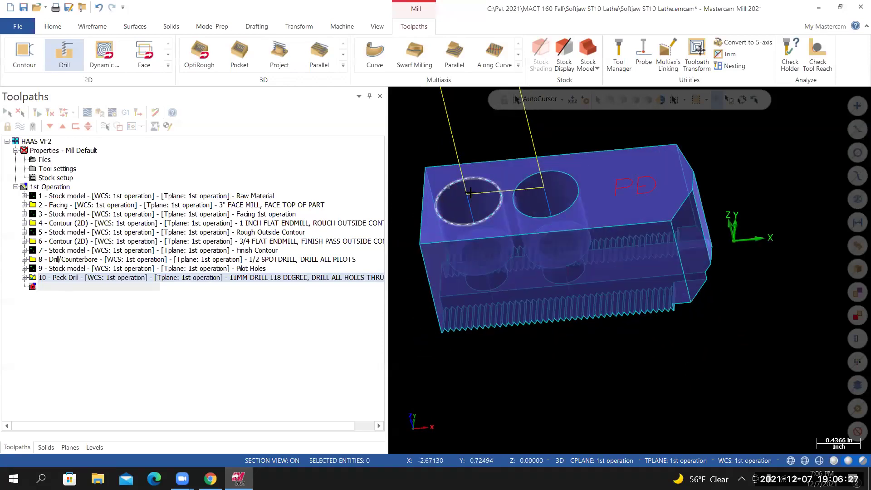
pyautogui.moveTo(552, 214)
pyautogui.mouseDown(button='middle')
pyautogui.moveTo(516, 200)
pyautogui.moveTo(132, 230)
pyautogui.moveTo(76, 275)
pyautogui.moveTo(256, 287)
pyautogui.moveTo(51, 225)
pyautogui.moveTo(53, 254)
pyautogui.mouseUp(button='middle')
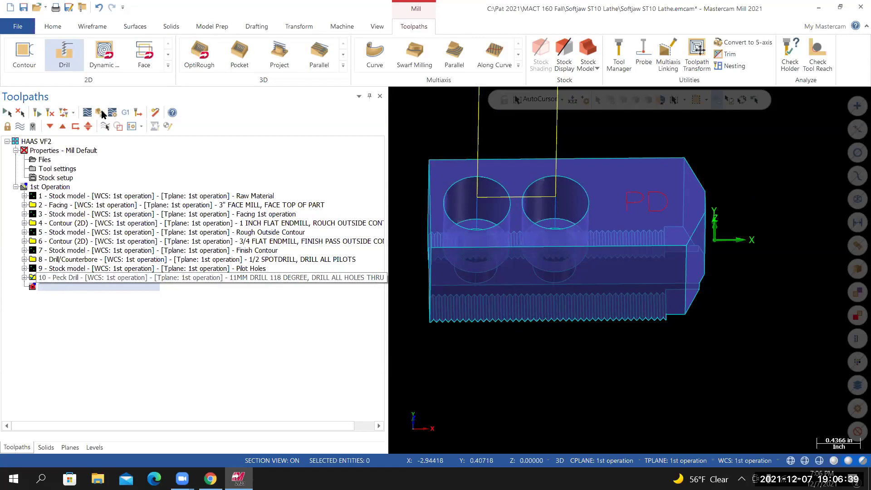
pyautogui.click(88, 113)
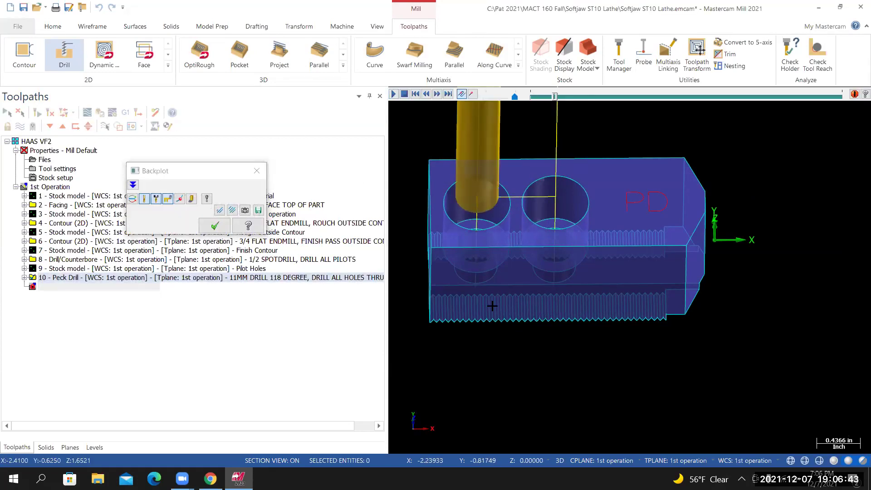
pyautogui.scroll(-3, 491, 305)
pyautogui.moveTo(490, 305); pyautogui.dragTo(464, 312, button='middle')
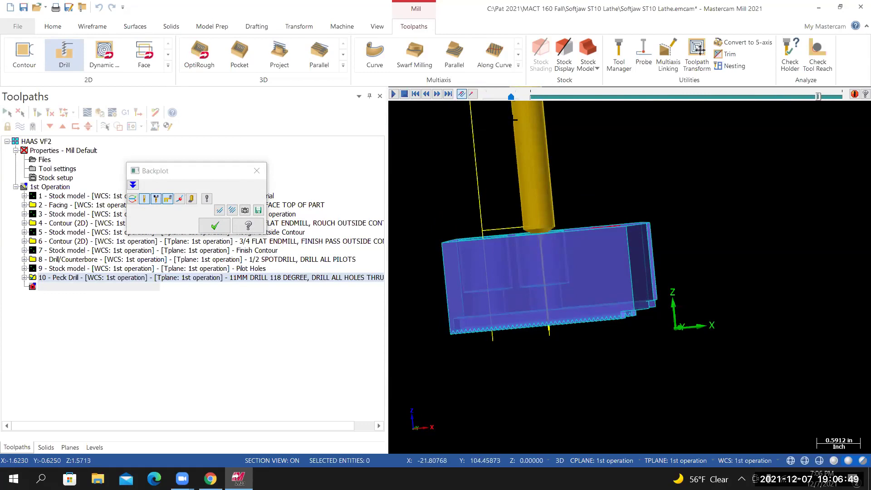
pyautogui.moveTo(513, 231); pyautogui.dragTo(504, 271, button='middle')
pyautogui.press('Escape')
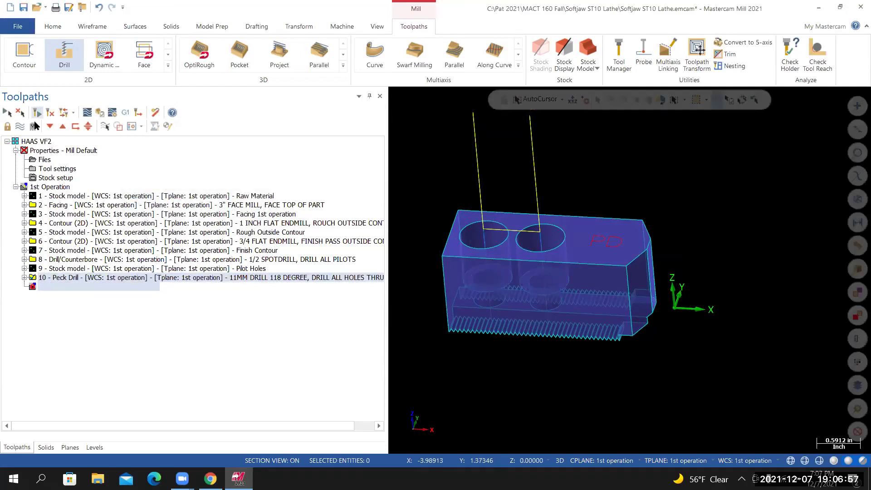
# Step: Hide the toolpath display of the peck drill operation and save the part file
pyautogui.click(20, 127)
pyautogui.moveTo(475, 284); pyautogui.dragTo(481, 302, button='middle')
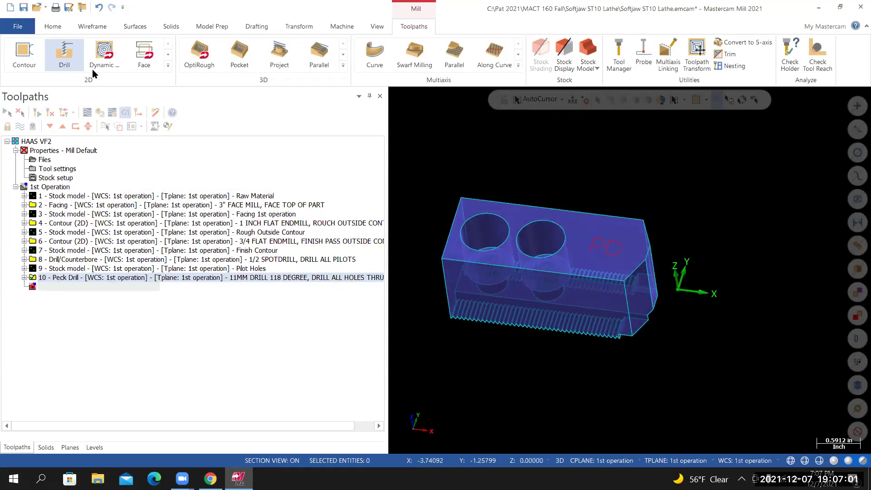
pyautogui.click(18, 26)
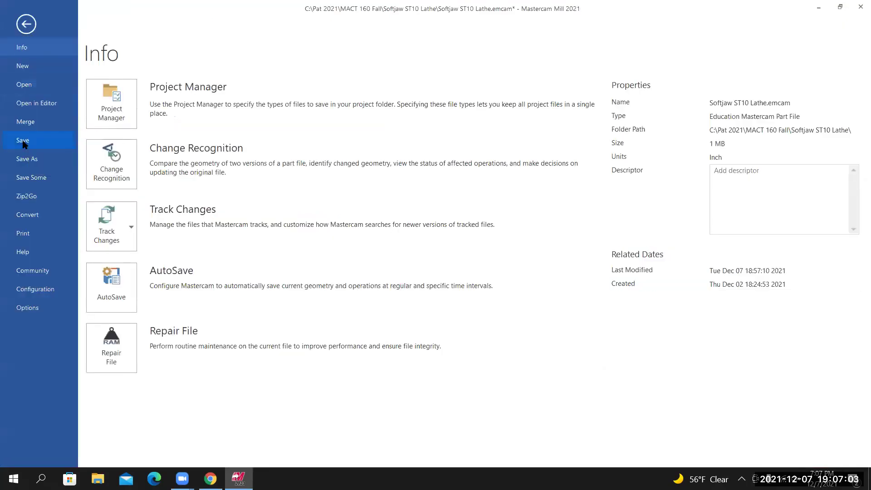
pyautogui.click(23, 141)
# Step: Verify all operations of the 1st Operation group by playing the stock simulation through to the end
pyautogui.click(28, 187)
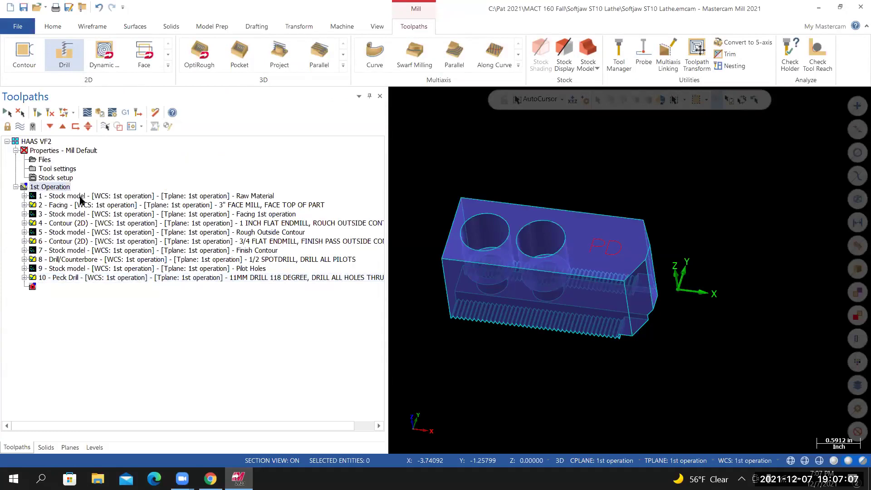
pyautogui.moveTo(492, 274); pyautogui.dragTo(482, 218, button='middle')
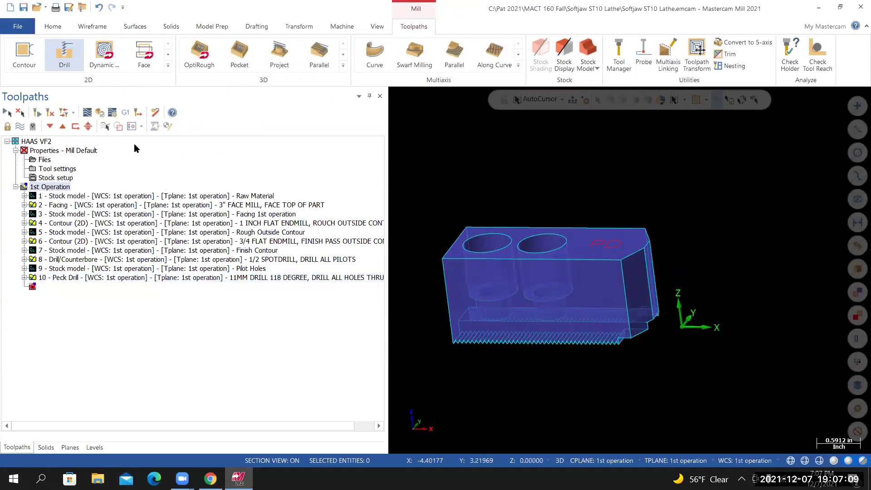
pyautogui.click(100, 114)
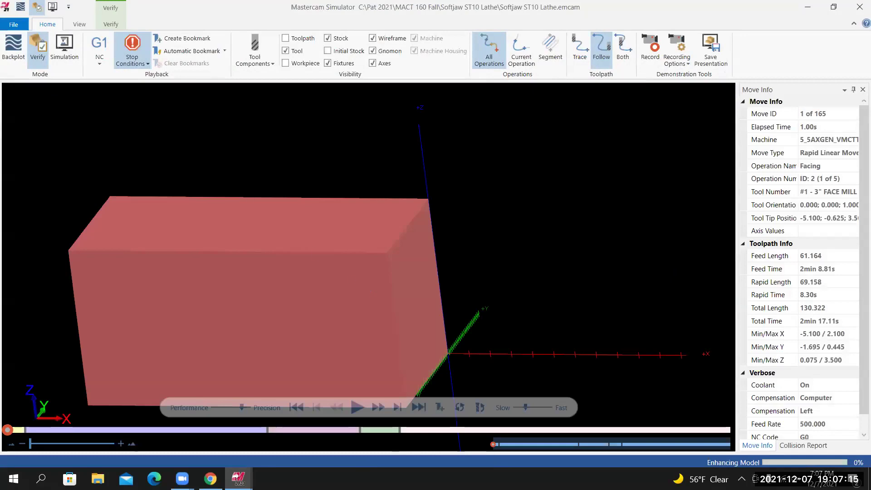
pyautogui.click(138, 67)
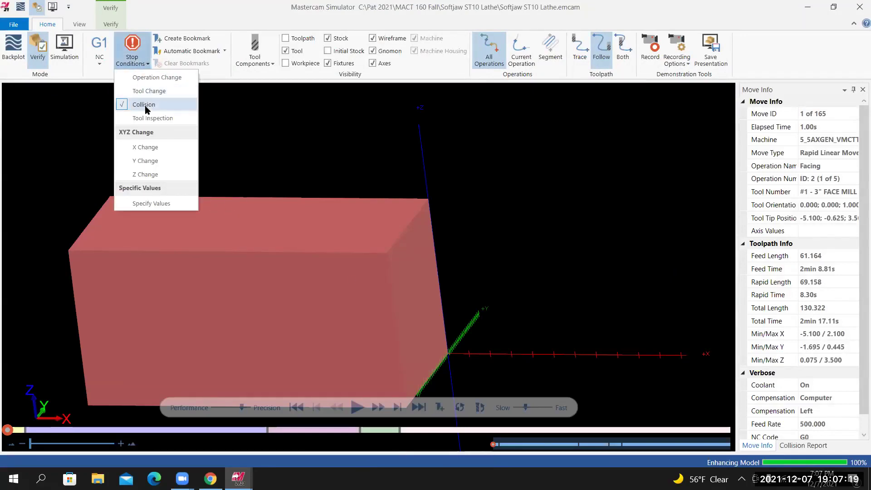
pyautogui.click(174, 2)
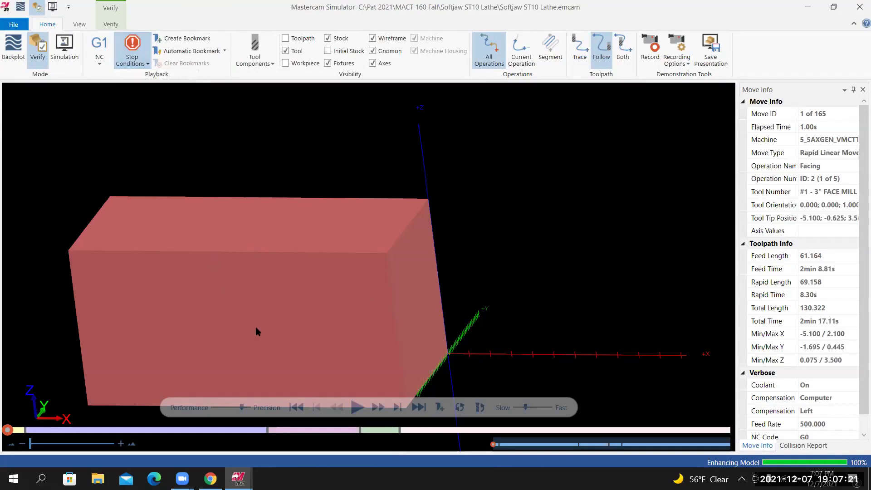
pyautogui.click(358, 408)
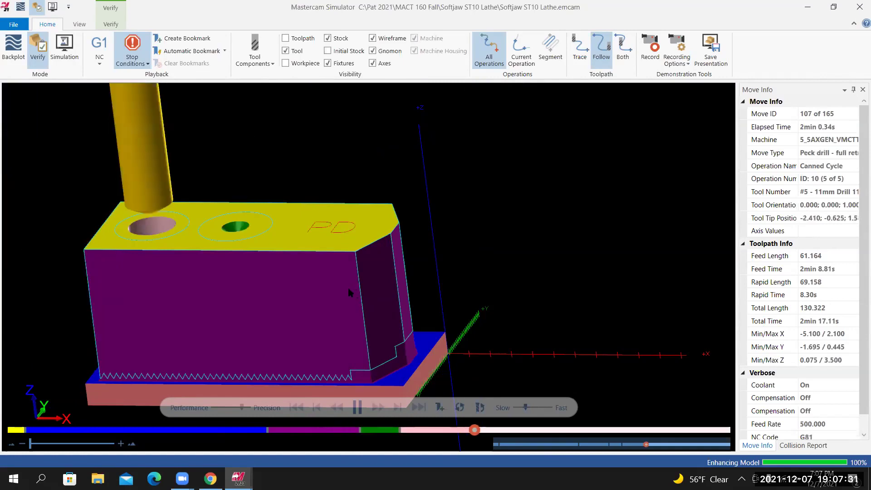
pyautogui.moveTo(325, 287); pyautogui.dragTo(240, 323, button='middle')
pyautogui.scroll(-4, 232, 326)
pyautogui.scroll(5, 236, 330)
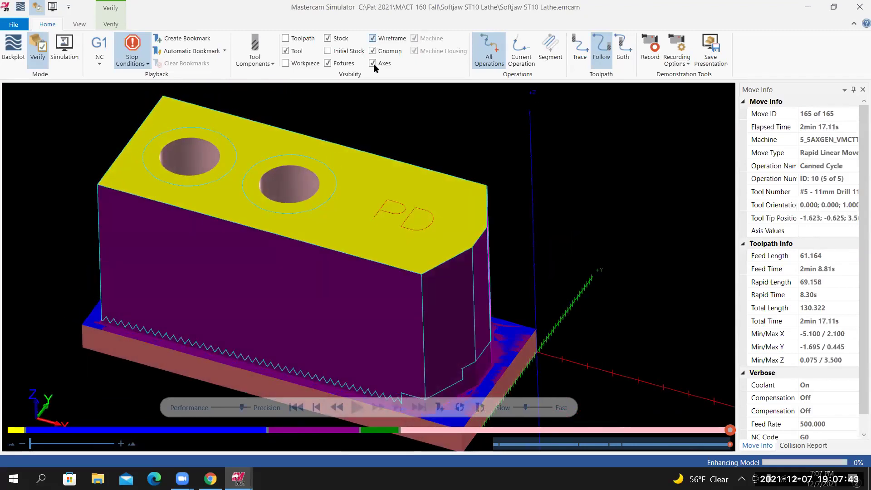
# Step: Make the verified stock translucent and examine from the front how far the drill points reach below the serrated edge
pyautogui.click(373, 38)
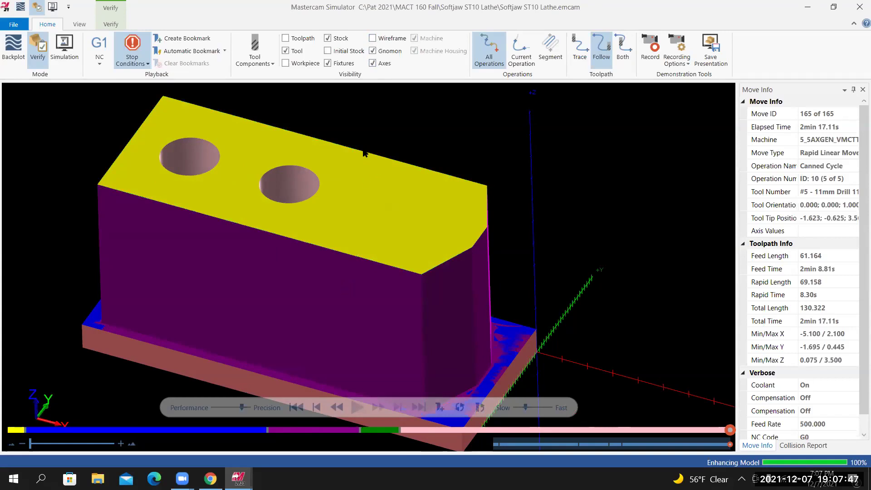
pyautogui.click(372, 39)
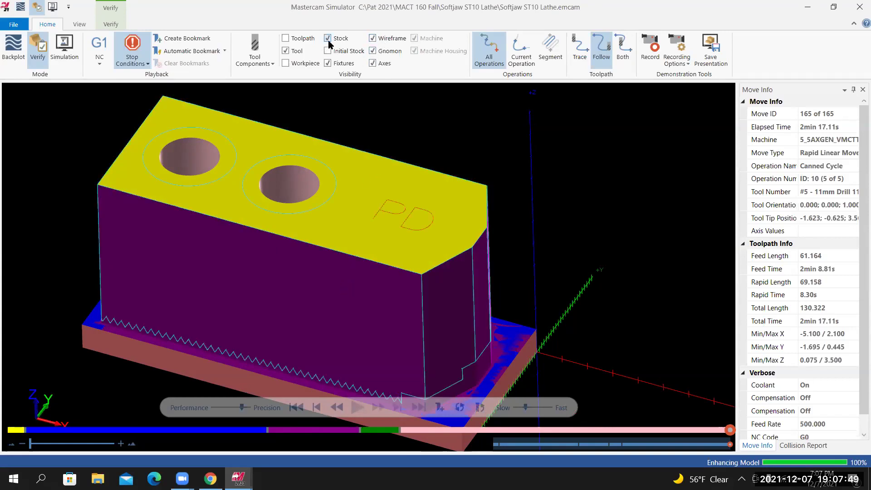
pyautogui.click(327, 38)
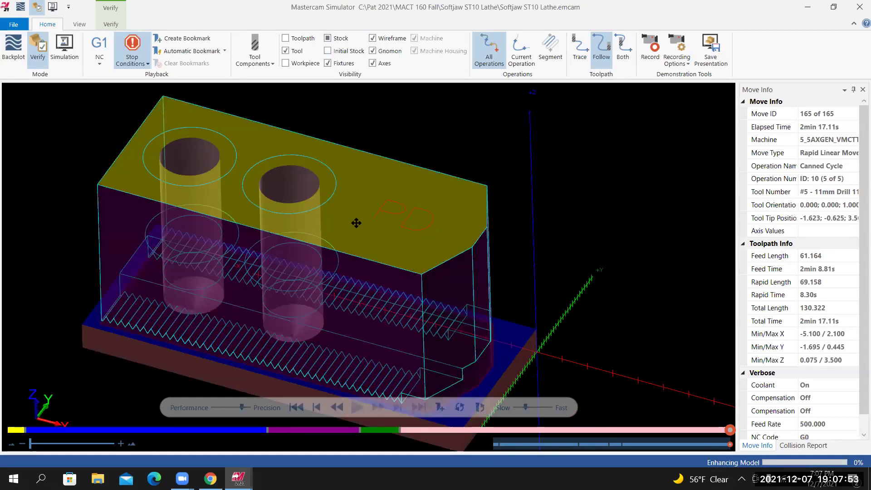
pyautogui.moveTo(369, 211); pyautogui.dragTo(268, 224, button='middle')
pyautogui.scroll(-4, 268, 224)
pyautogui.rightClick(265, 200)
pyautogui.click(294, 275)
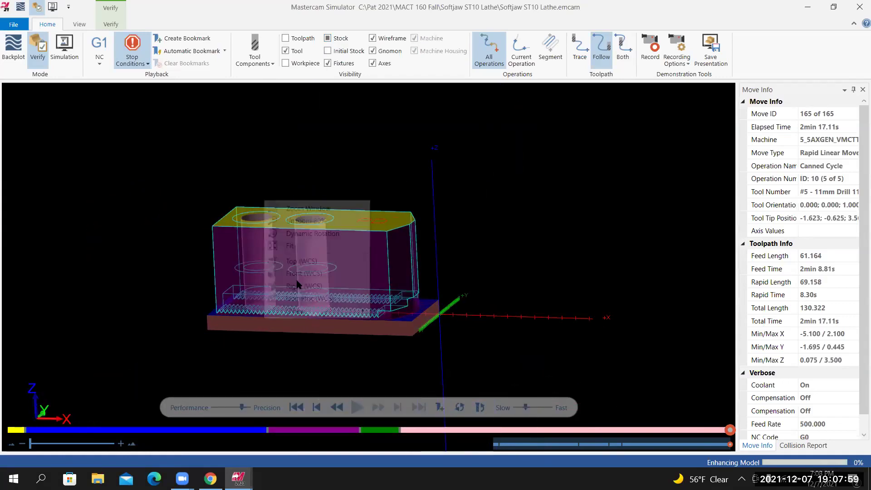
pyautogui.scroll(5, 241, 320)
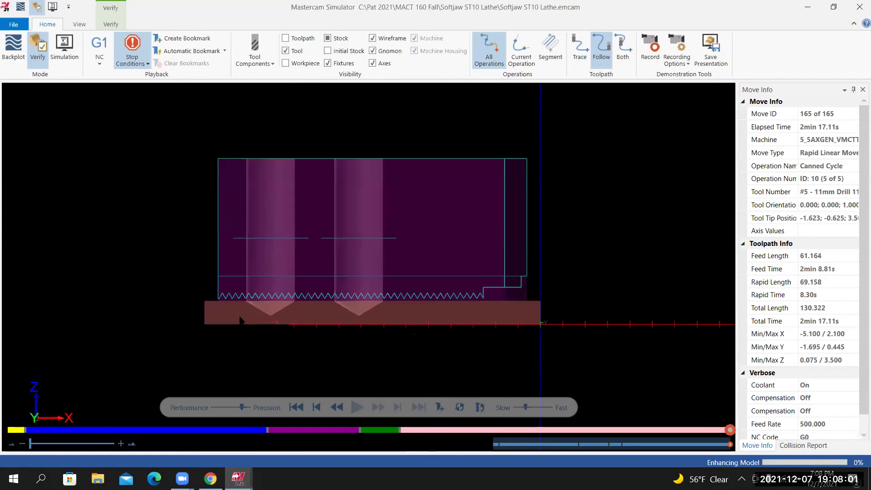
pyautogui.scroll(1, 245, 313)
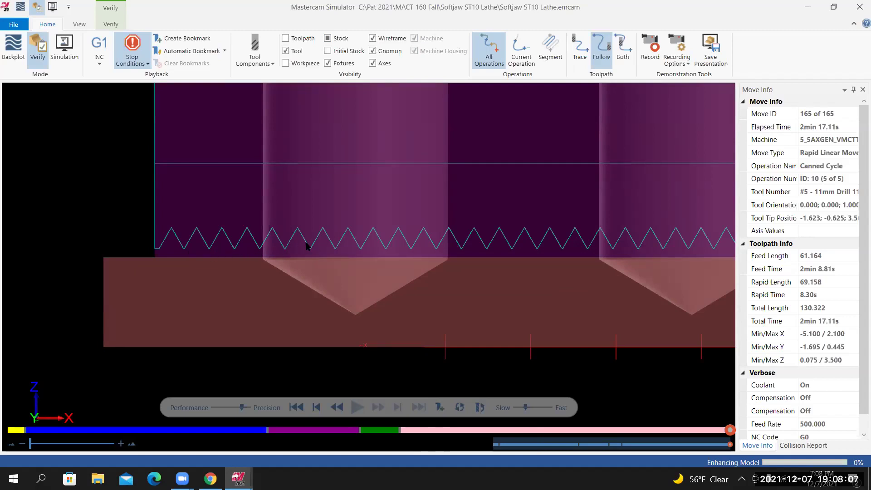
pyautogui.scroll(-6, 306, 246)
pyautogui.moveTo(307, 246); pyautogui.dragTo(387, 196, button='middle')
pyautogui.scroll(3, 388, 196)
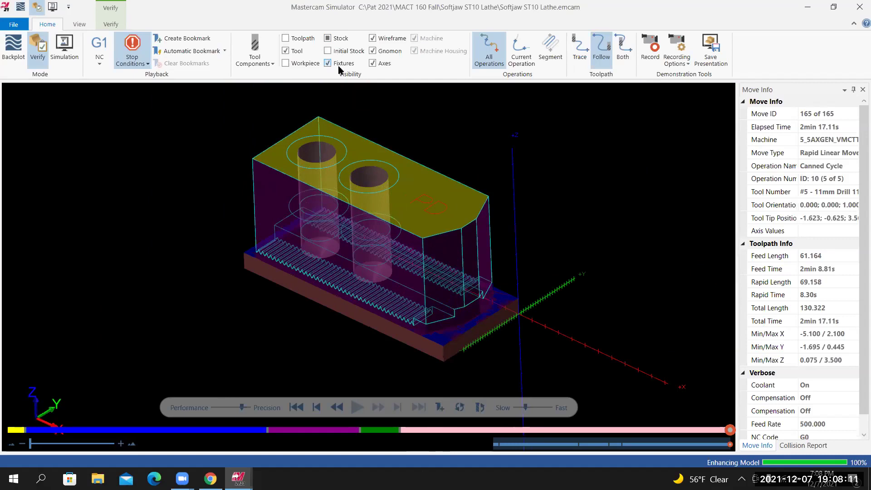
# Step: Switch the stock display out of translucent mode and close the simulator
pyautogui.click(328, 39)
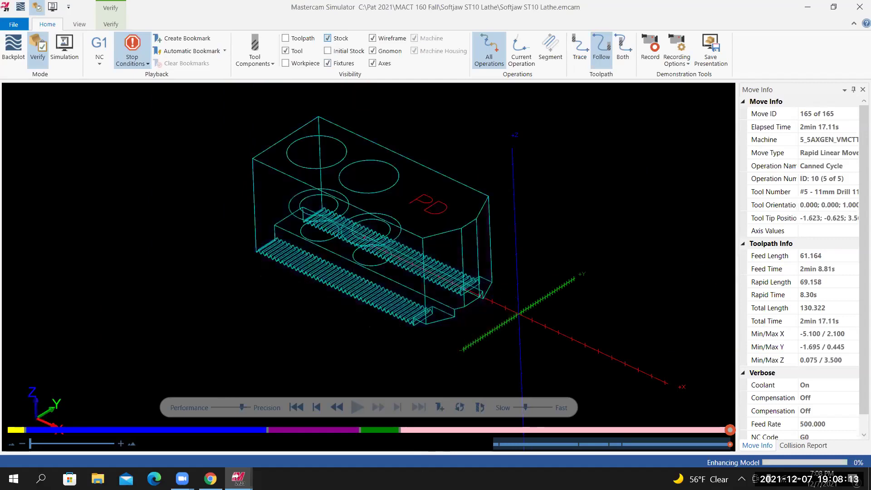
pyautogui.moveTo(318, 172); pyautogui.dragTo(354, 199, button='middle')
pyautogui.hotkey('alt', 'F4')
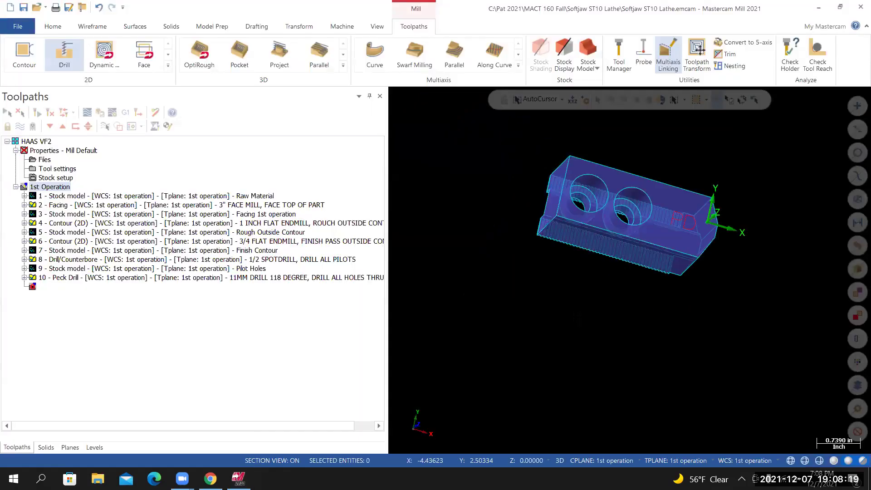
# Step: Create a stock model named Drill Holes Thru, starting from the Pilot Holes stock model and computed from the 11 mm peck drill operation
pyautogui.moveTo(639, 295); pyautogui.dragTo(590, 204, button='middle')
pyautogui.rightClick(518, 176)
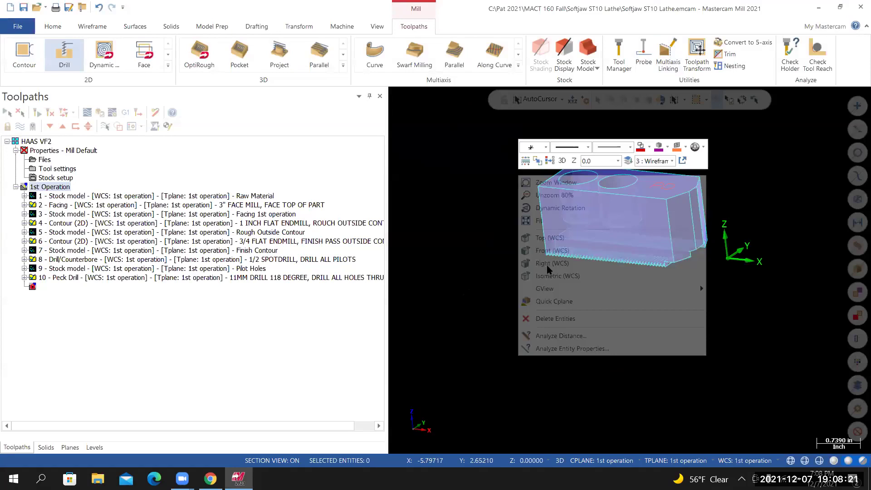
pyautogui.click(555, 276)
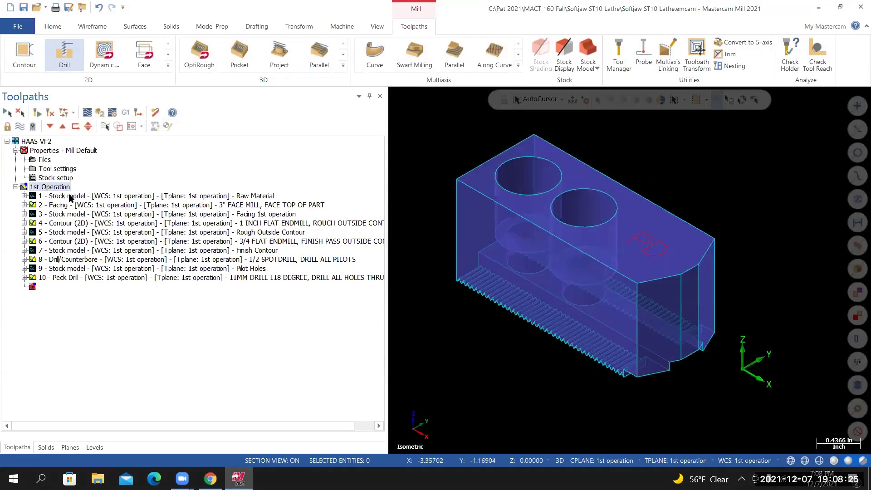
pyautogui.click(589, 49)
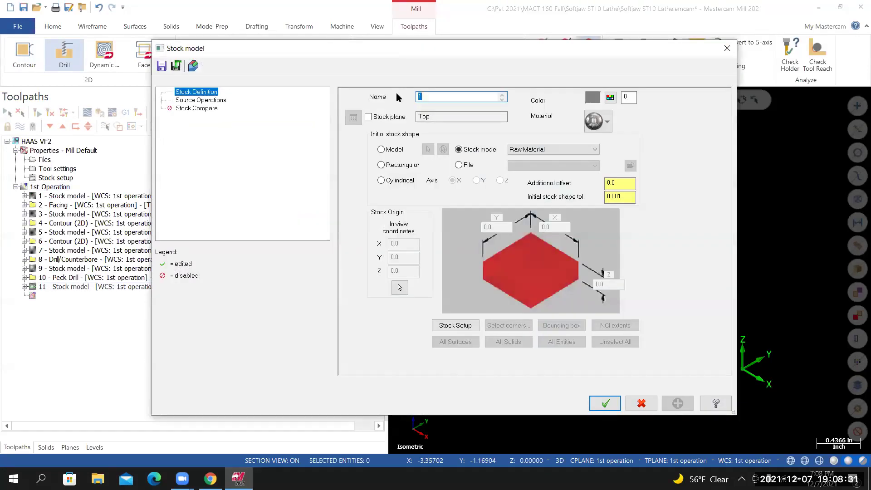
pyautogui.write('dR')
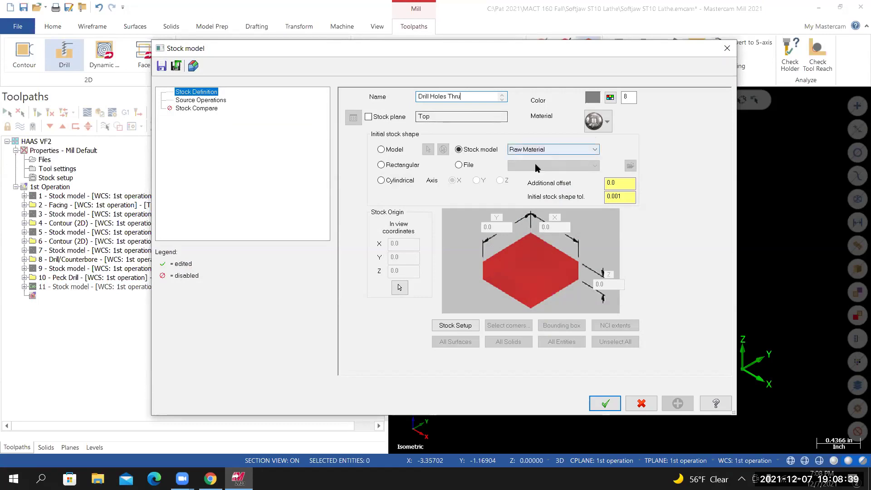
pyautogui.click(576, 157)
pyautogui.click(529, 196)
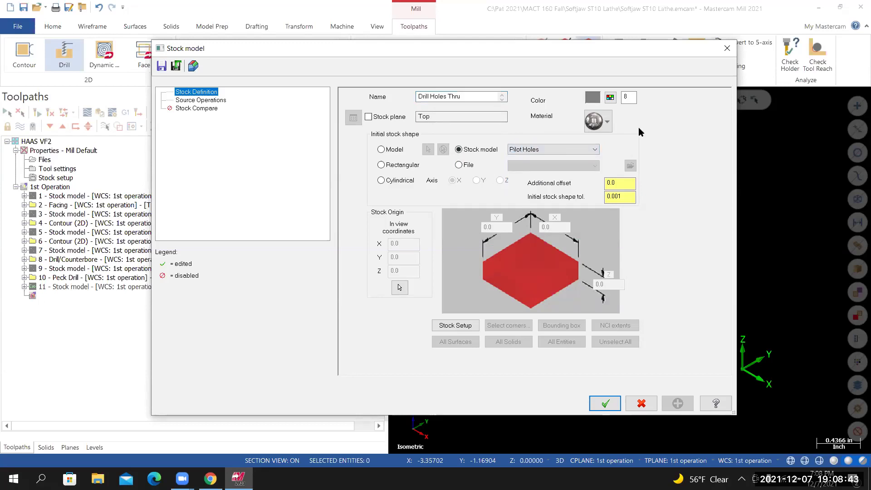
pyautogui.click(201, 100)
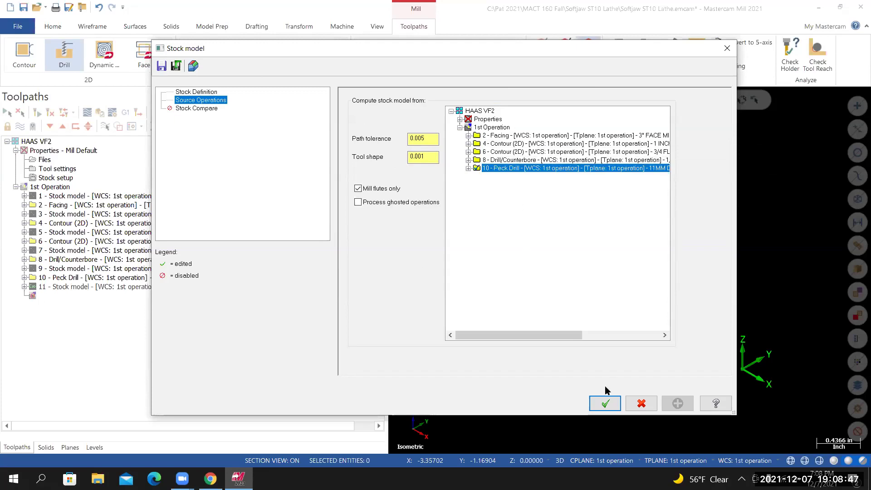
pyautogui.click(606, 404)
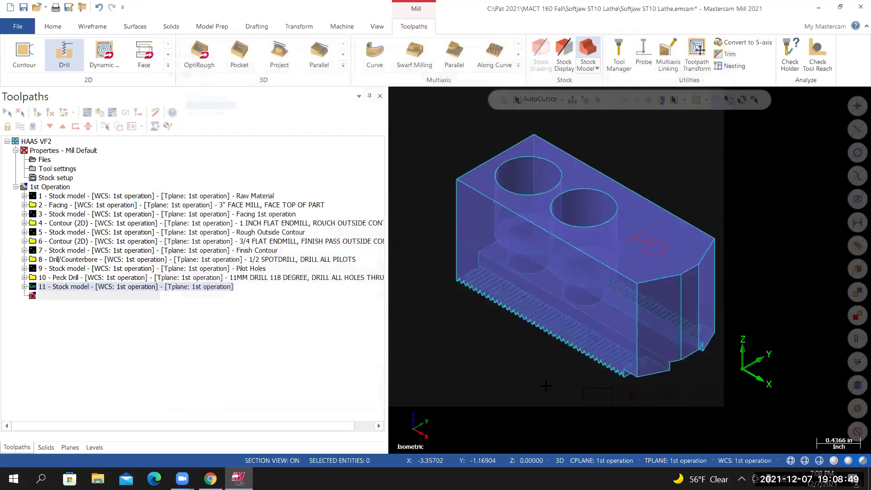
# Step: Return the model to the isometric view and save the part file with the new stock model
pyautogui.moveTo(519, 342); pyautogui.dragTo(495, 323, button='middle')
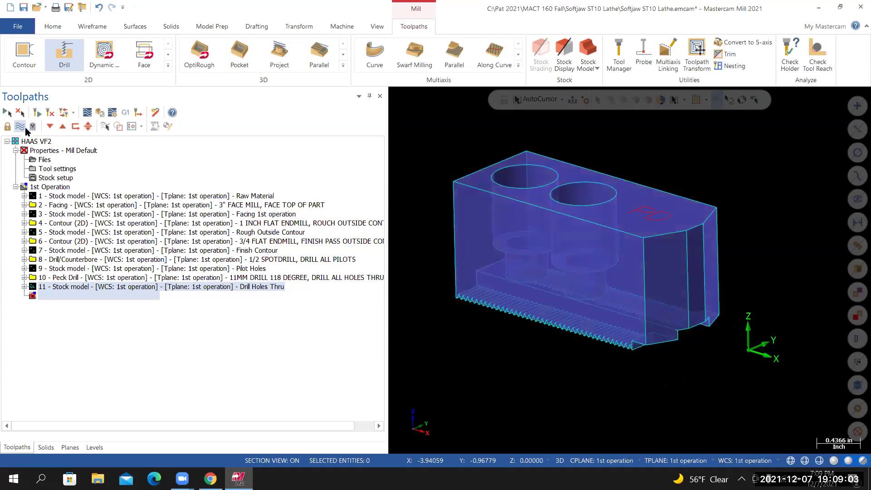
pyautogui.rightClick(449, 134)
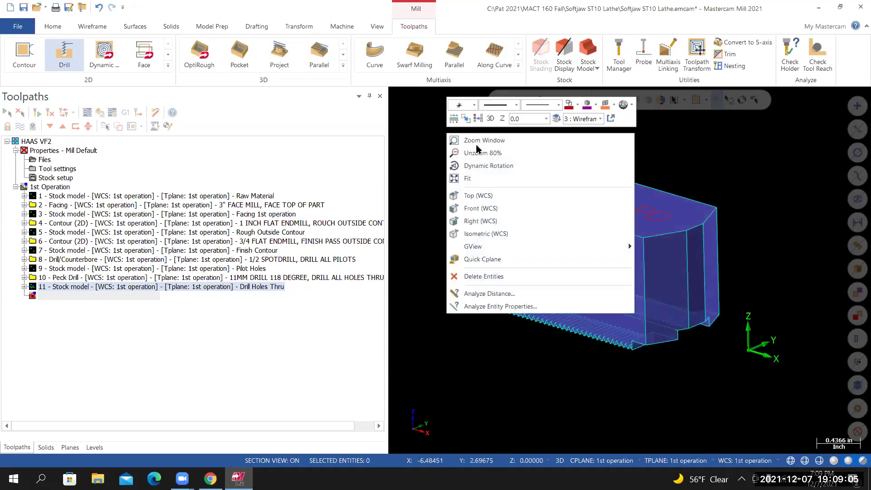
pyautogui.click(484, 234)
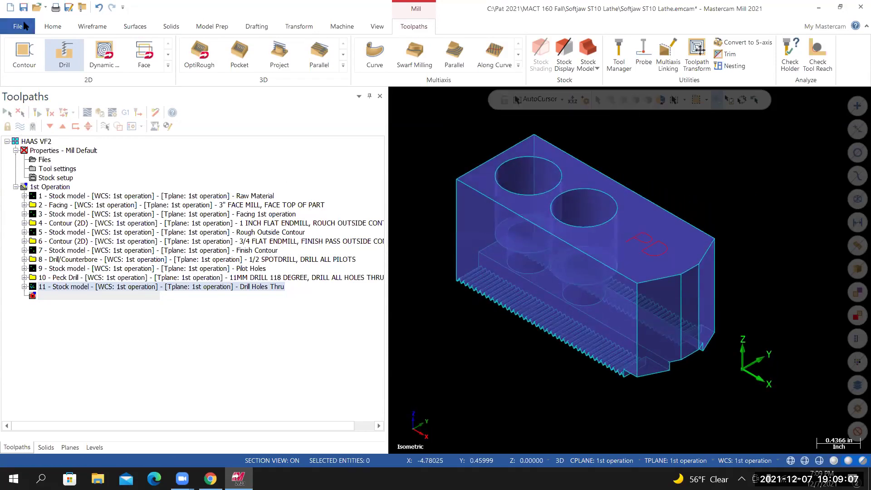
pyautogui.click(18, 26)
pyautogui.click(26, 150)
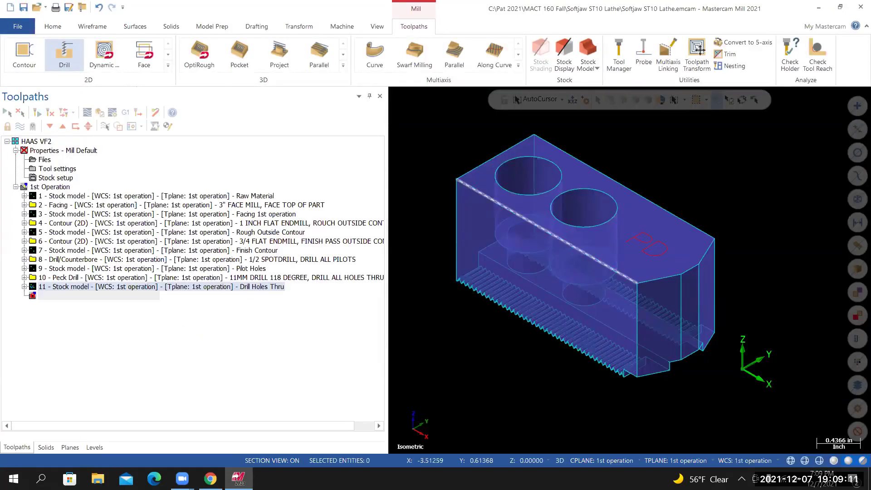